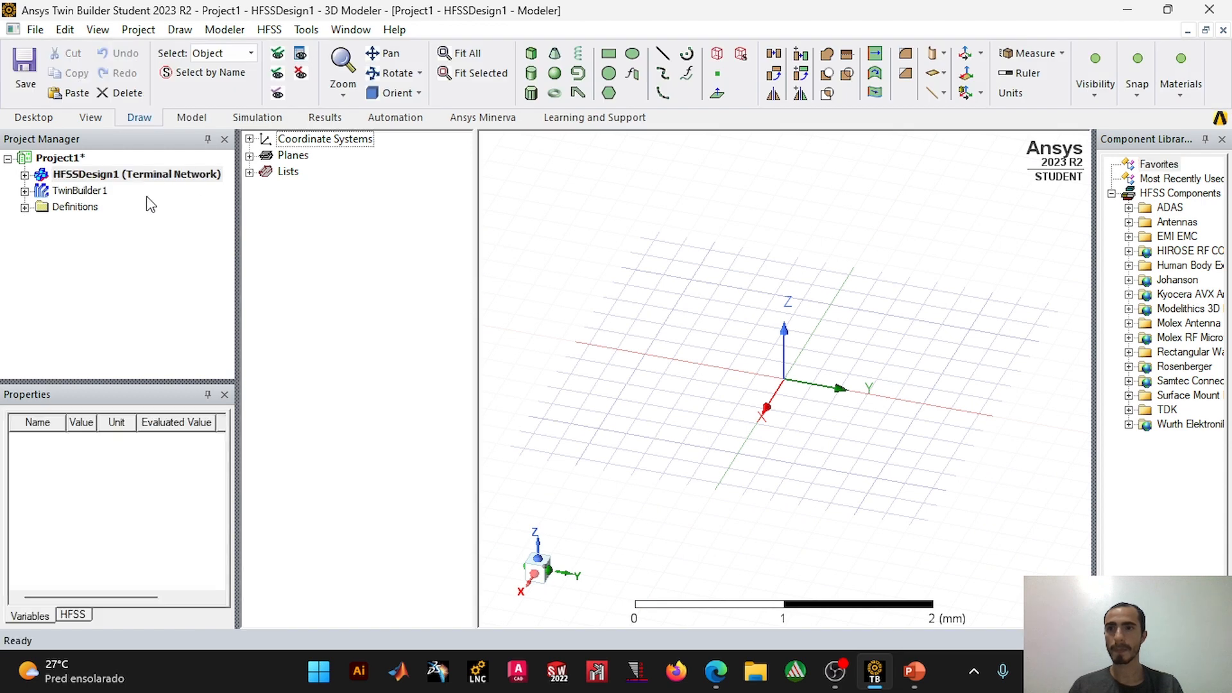
# Step: Delete the TwinBuilder1 design from the project and expand HFSSDesign1 in the project tree
pyautogui.rightClick(94, 193)
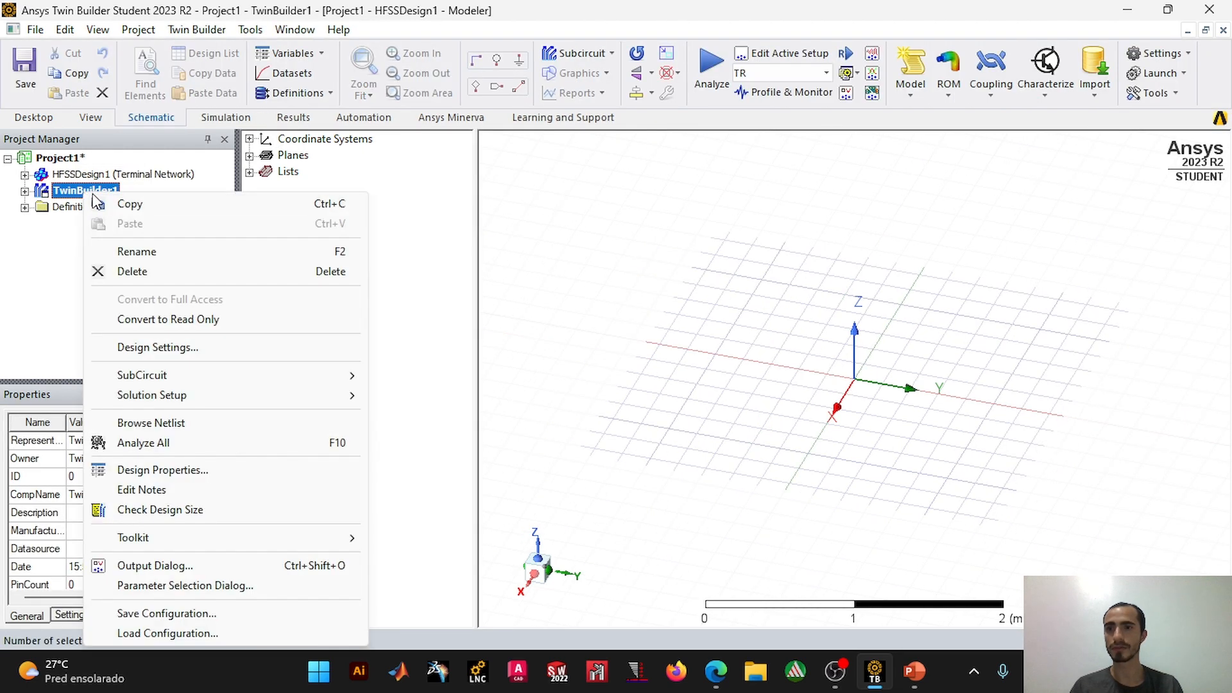
pyautogui.click(133, 272)
pyautogui.click(626, 375)
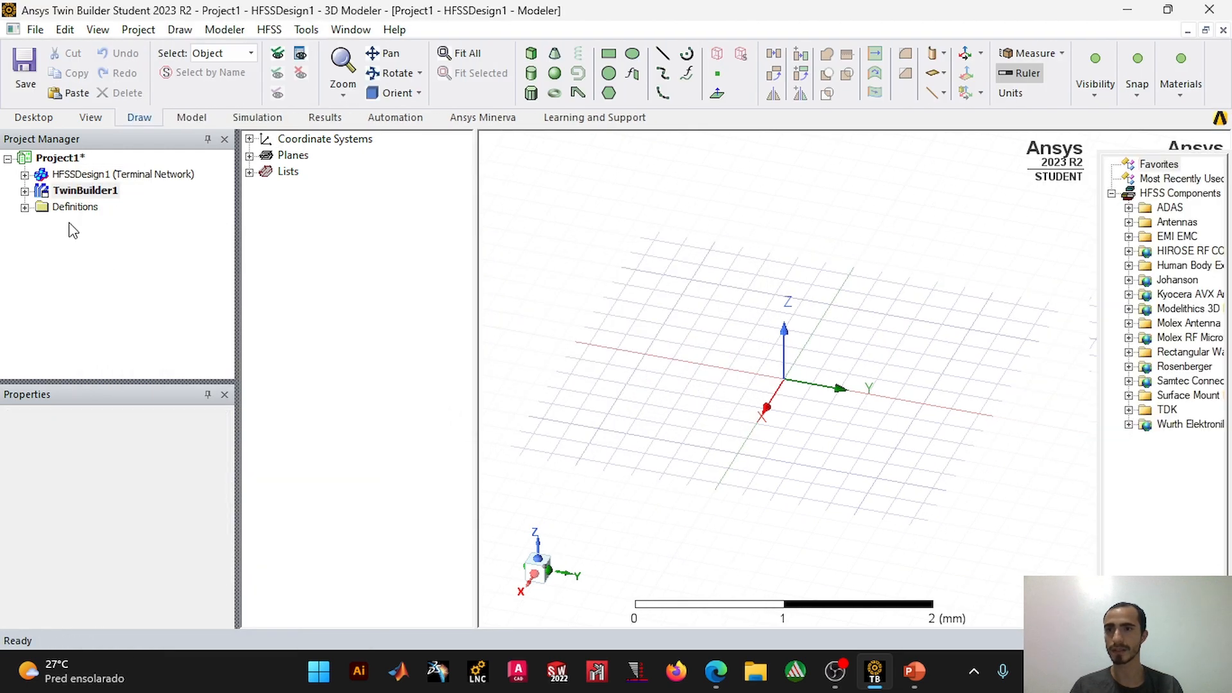
pyautogui.click(24, 174)
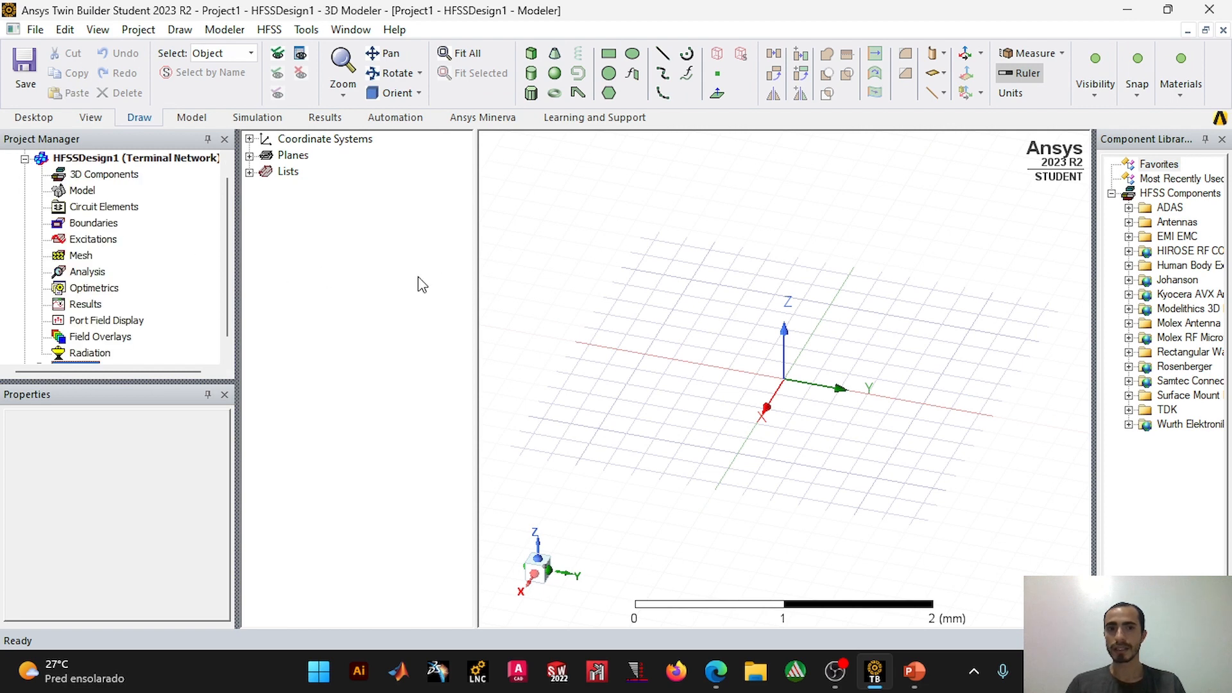
# Step: Draw a box with one corner at the origin, about 1.4 mm by 1.4 mm in base and 0.8 mm high
pyautogui.moveTo(476, 204); pyautogui.dragTo(404, 209)
pyautogui.moveTo(745, 442)
pyautogui.keyDown('alt'); pyautogui.mouseDown()
pyautogui.moveTo(748, 402)
pyautogui.moveTo(729, 426)
pyautogui.moveTo(636, 449)
pyautogui.moveTo(685, 440)
pyautogui.moveTo(674, 473)
pyautogui.moveTo(638, 462)
pyautogui.moveTo(695, 434)
pyautogui.mouseUp(); pyautogui.keyUp('alt')
pyautogui.moveTo(693, 372)
pyautogui.keyDown('shift'); pyautogui.mouseDown()
pyautogui.moveTo(825, 340)
pyautogui.moveTo(839, 311)
pyautogui.moveTo(858, 344)
pyautogui.moveTo(789, 382)
pyautogui.moveTo(806, 314)
pyautogui.moveTo(720, 376)
pyautogui.mouseUp(); pyautogui.keyUp('shift')
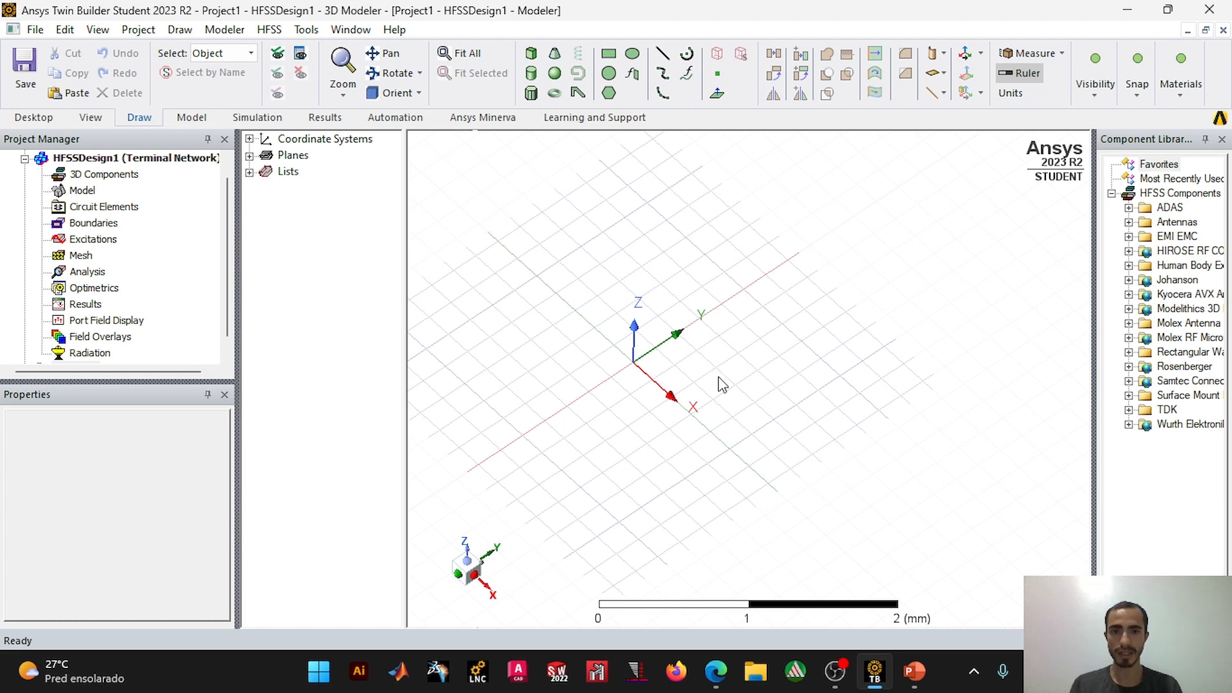
pyautogui.hotkey('alt', 'Tab')
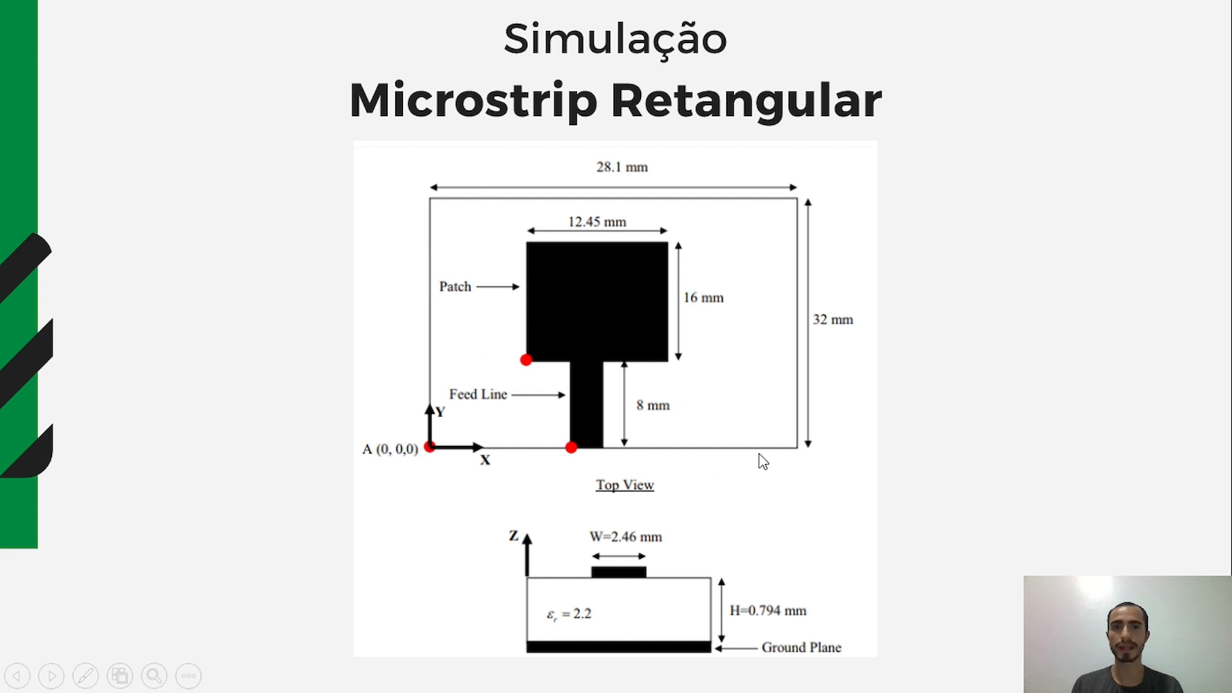
pyautogui.hotkey('alt', 'Tab')
pyautogui.click(531, 54)
pyautogui.click(634, 363)
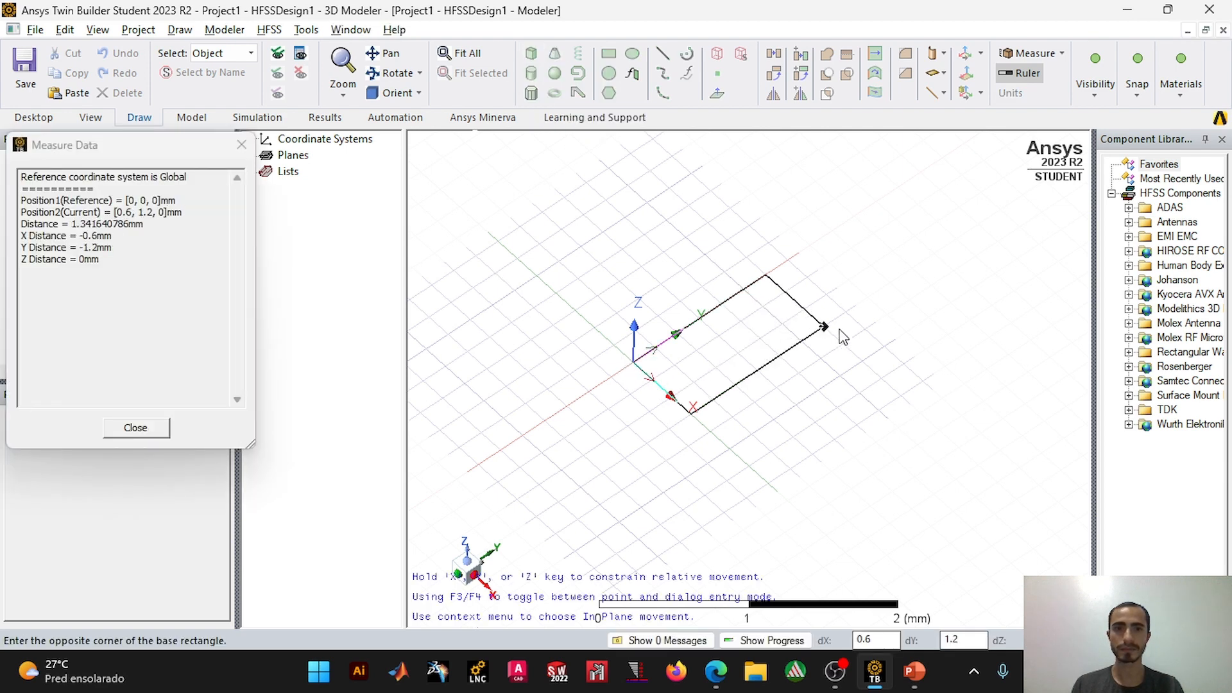
pyautogui.click(925, 385)
pyautogui.click(928, 312)
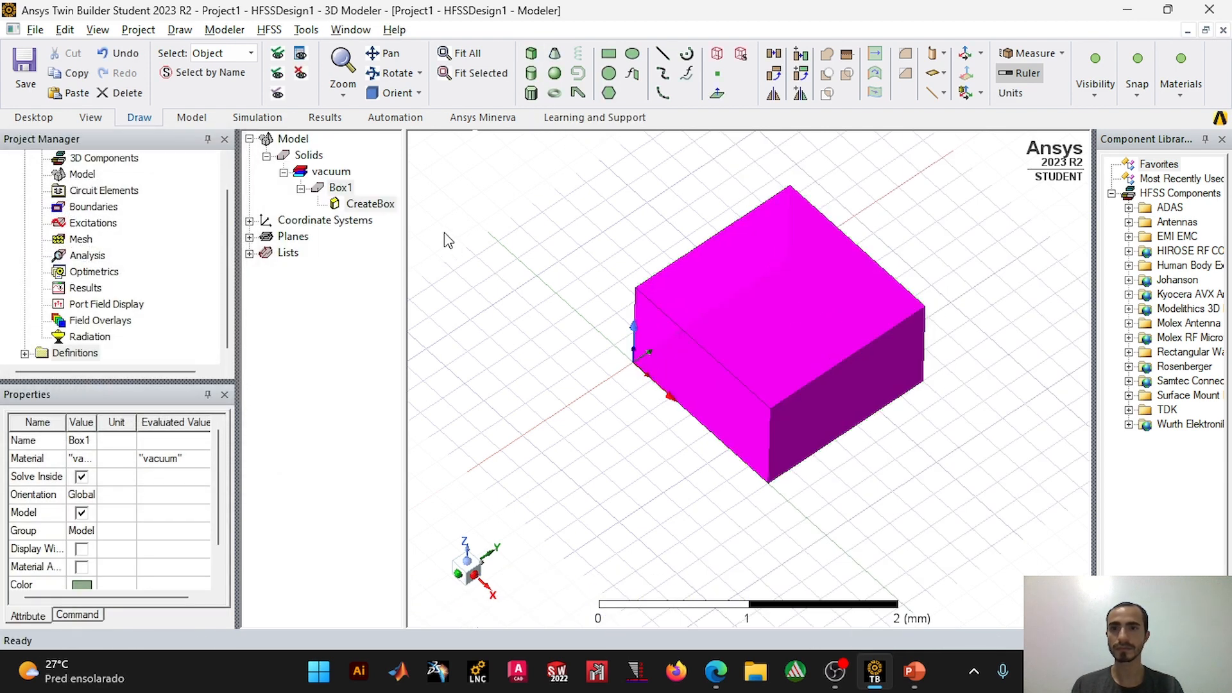
# Step: Set the box's XSize to 28.1 mm, YSize to 32 mm and ZSize to 0.794 mm, matching the slide, and fit it in view
pyautogui.doubleClick(370, 204)
pyautogui.moveTo(440, 162); pyautogui.dragTo(304, 126)
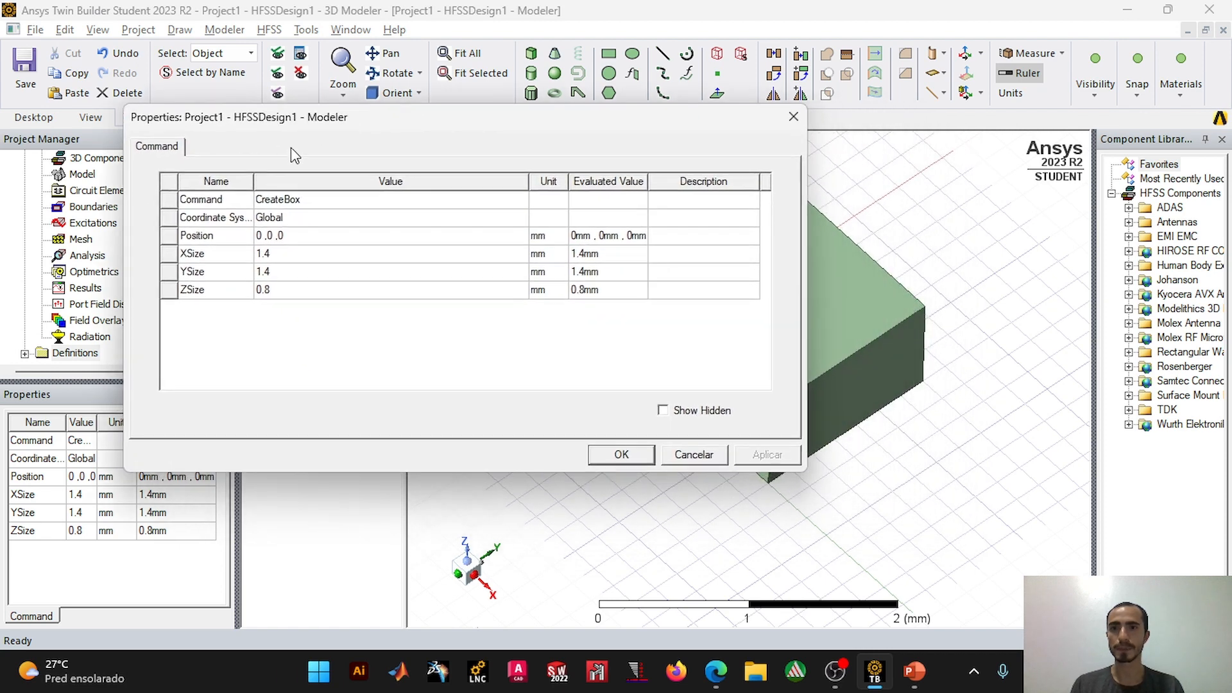
pyautogui.click(285, 255)
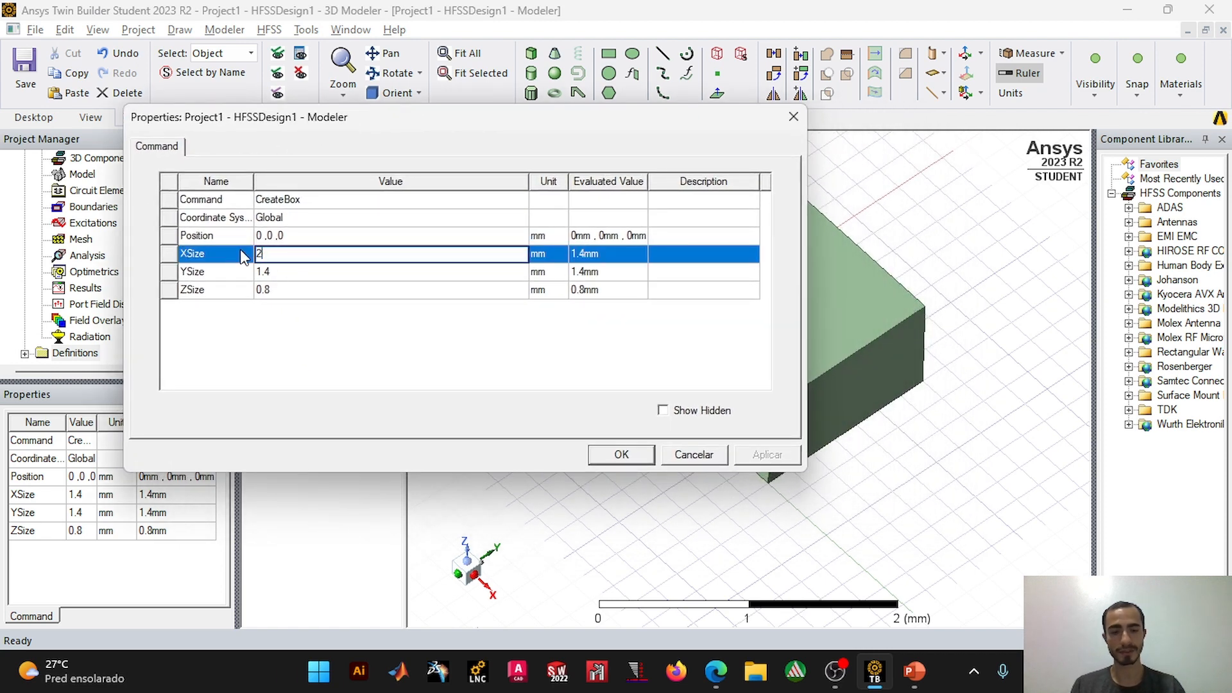
pyautogui.click(297, 271)
pyautogui.write('32')
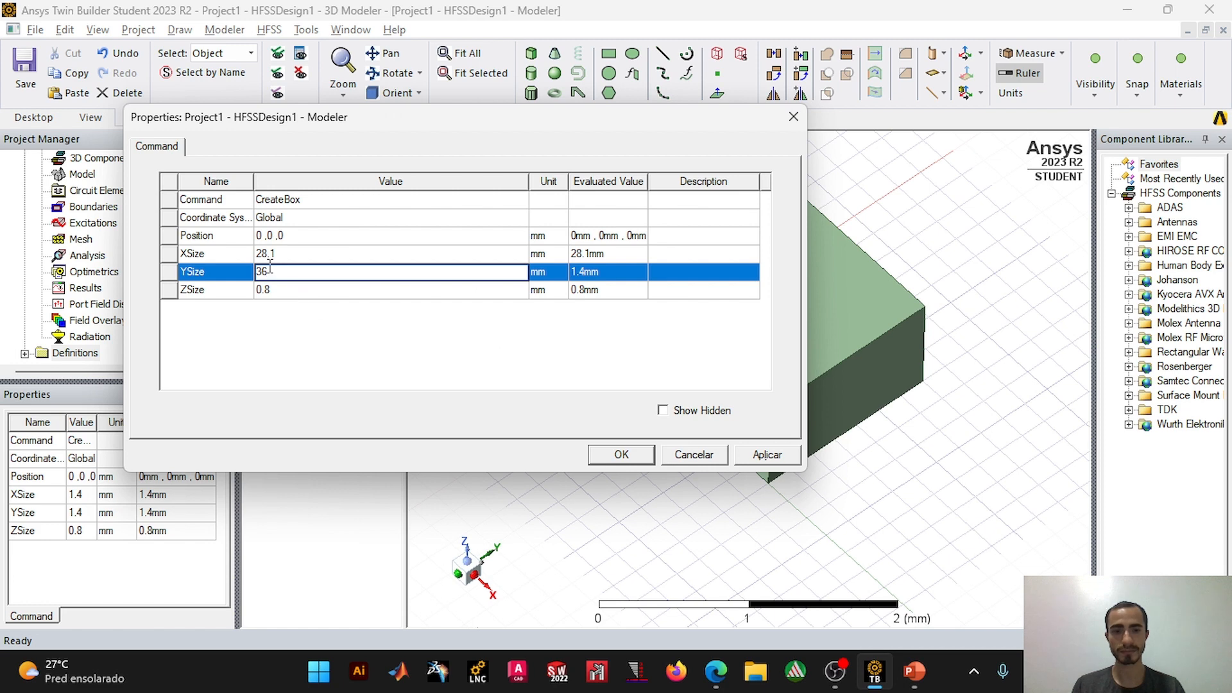
pyautogui.click(327, 289)
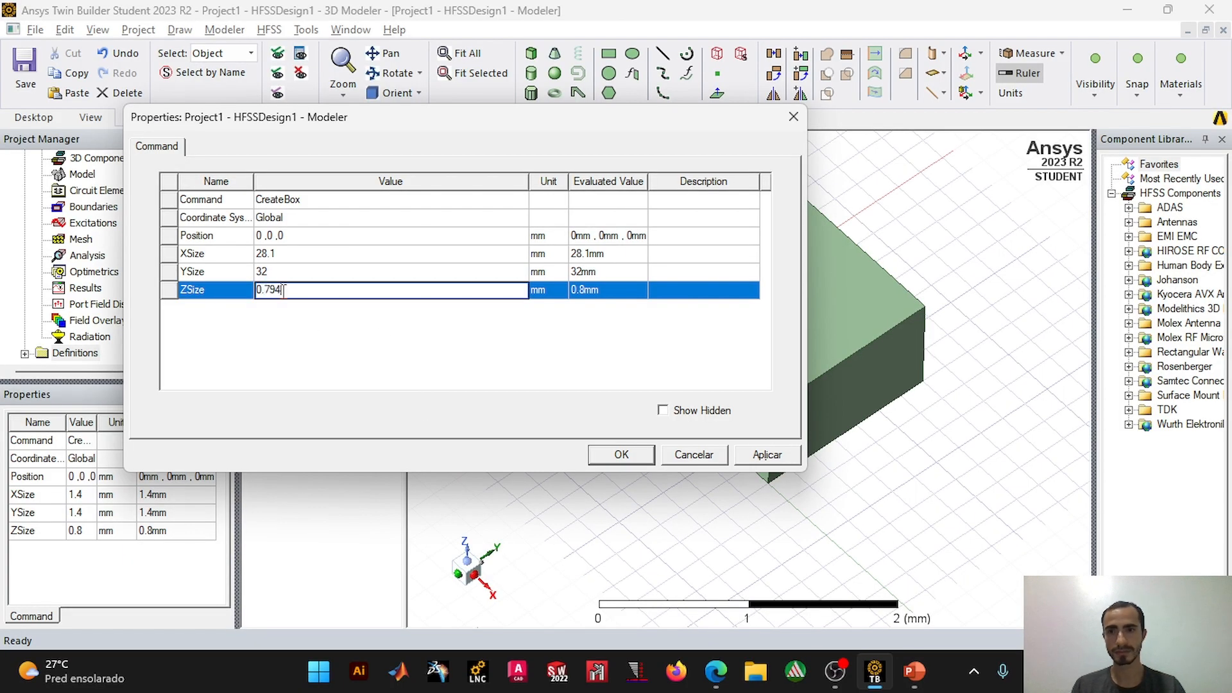
pyautogui.click(581, 369)
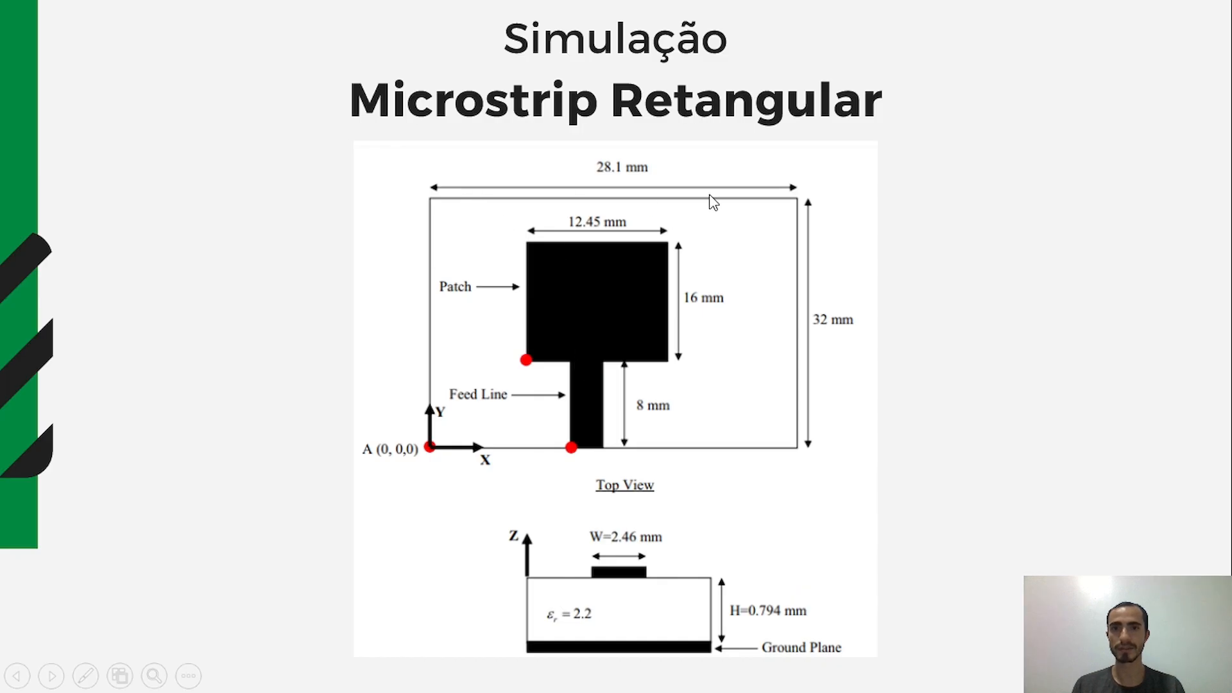
pyautogui.hotkey('alt', 'Tab')
pyautogui.hotkey('alt', 'Tab')
pyautogui.hotkey('alt', 'Tab')
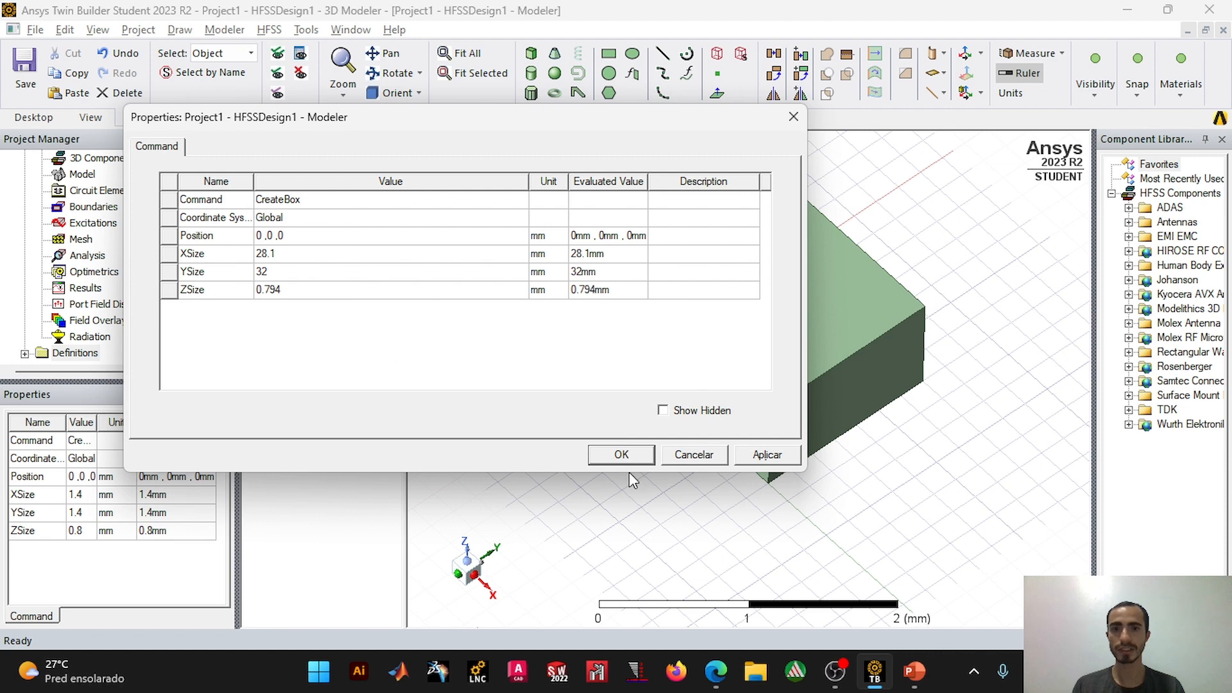
pyautogui.click(620, 455)
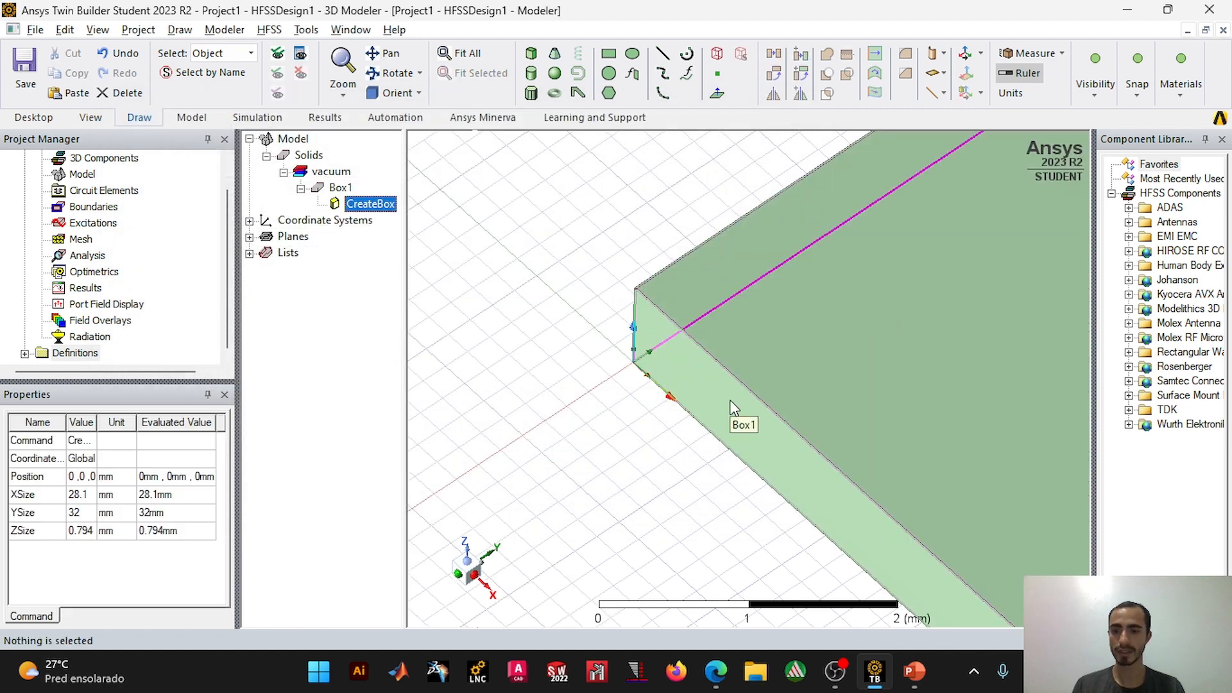
pyautogui.hotkey('ctrl', 'd')
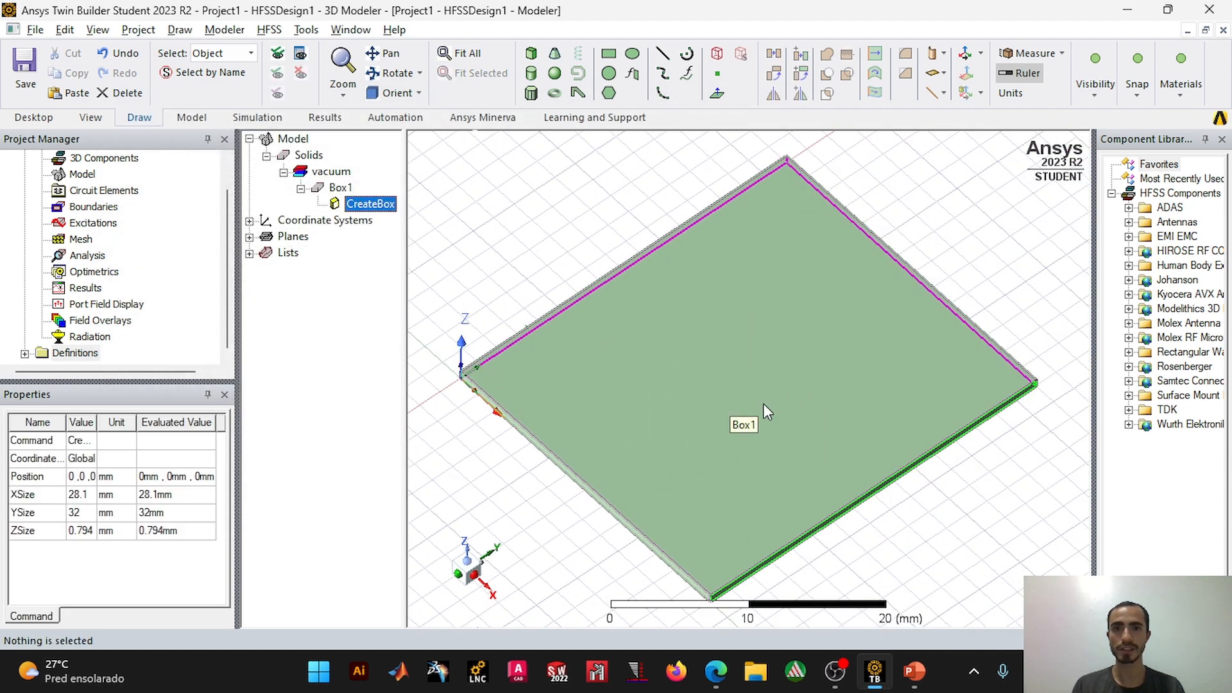
# Step: Rename the substrate box as Dieletrico
pyautogui.click(340, 188)
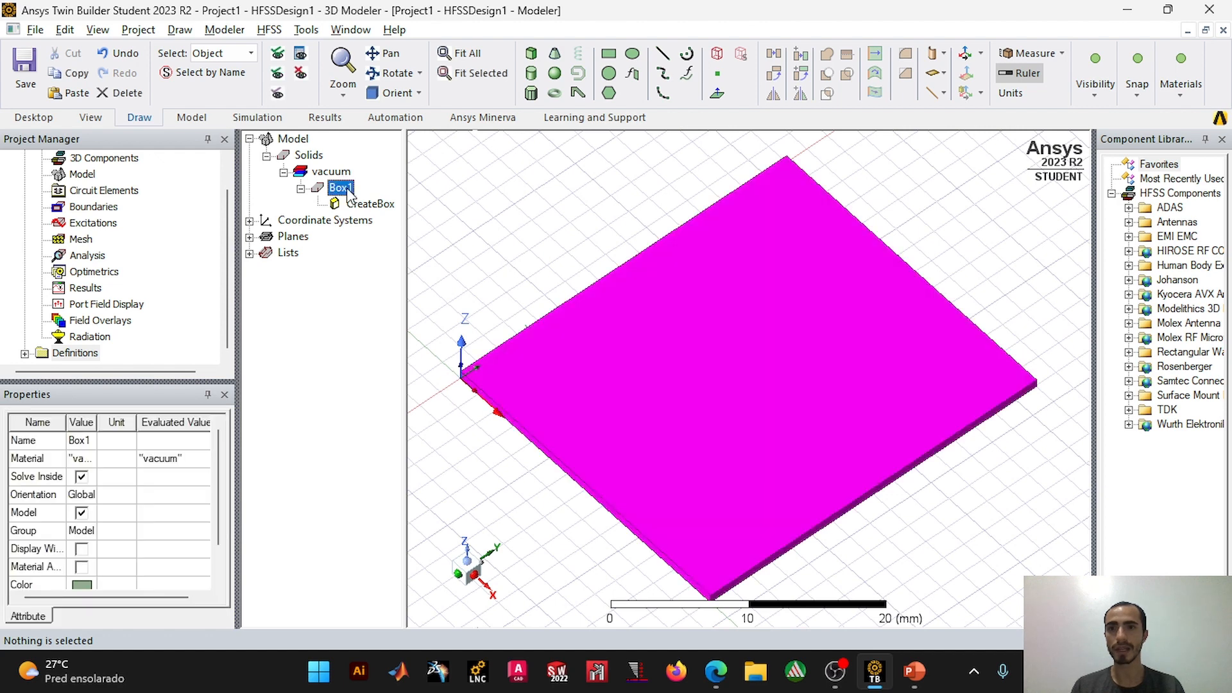
pyautogui.rightClick(349, 194)
pyautogui.doubleClick(339, 188)
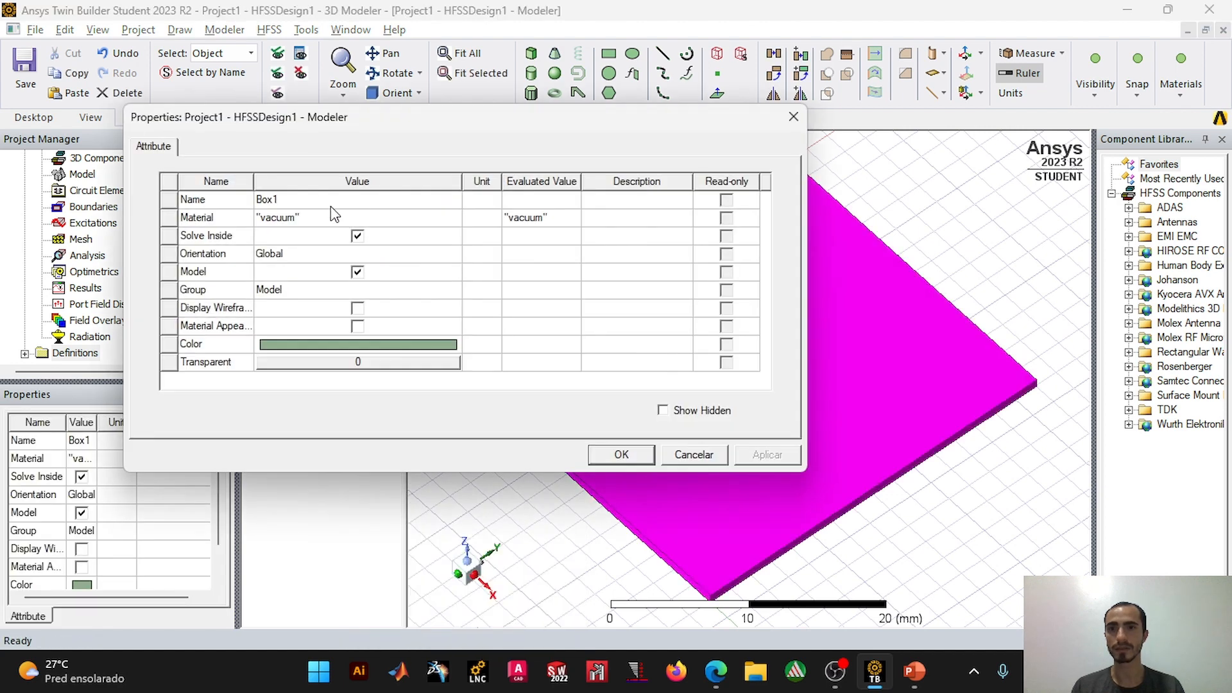
pyautogui.click(327, 200)
pyautogui.write('Dieletrico')
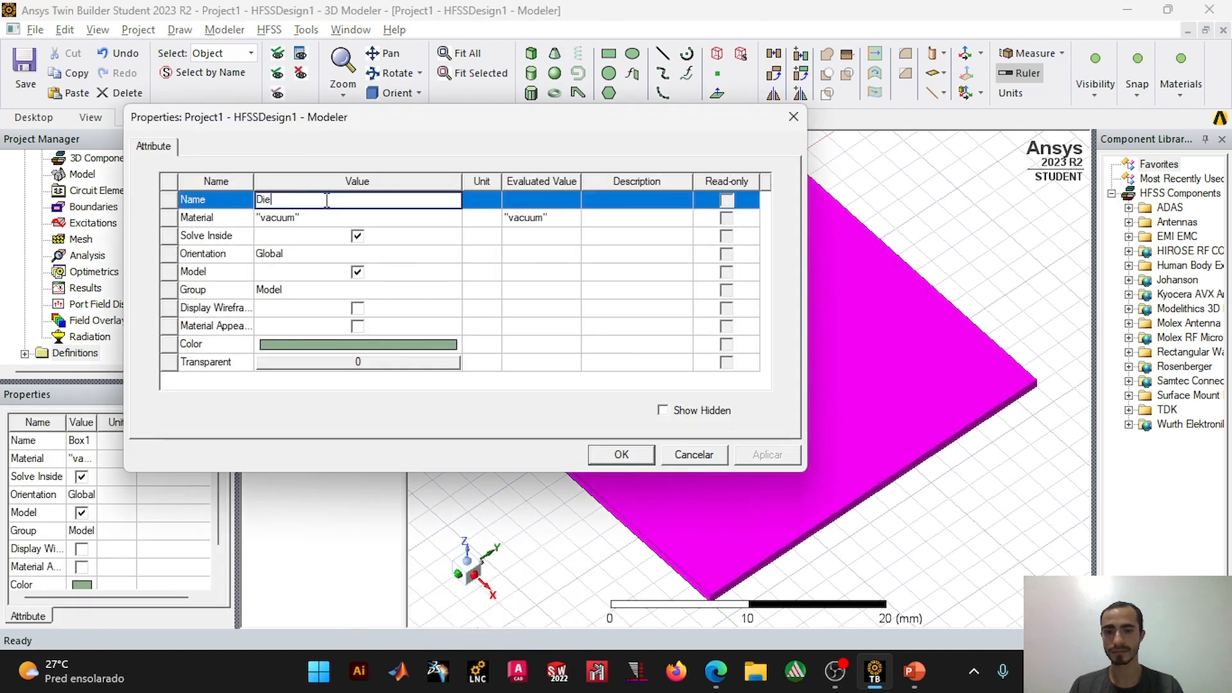
pyautogui.click(620, 455)
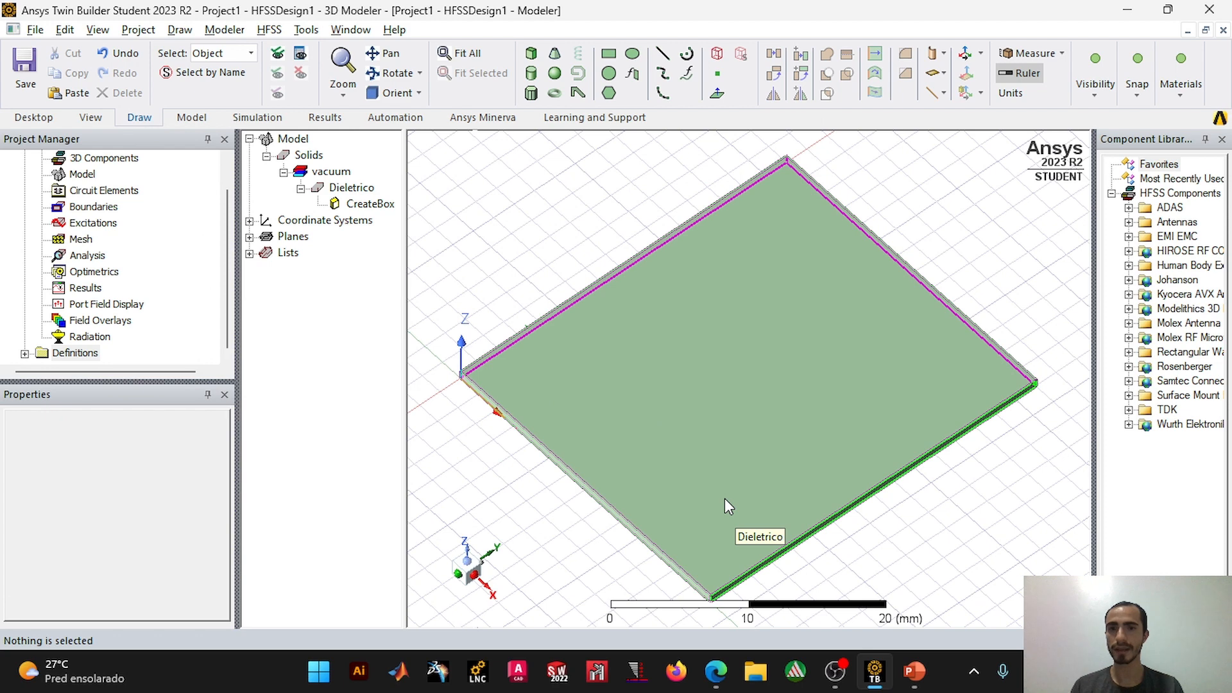
# Step: Duplicate the Dieletrico box in place and rename the copy as Planodeterra
pyautogui.click(355, 189)
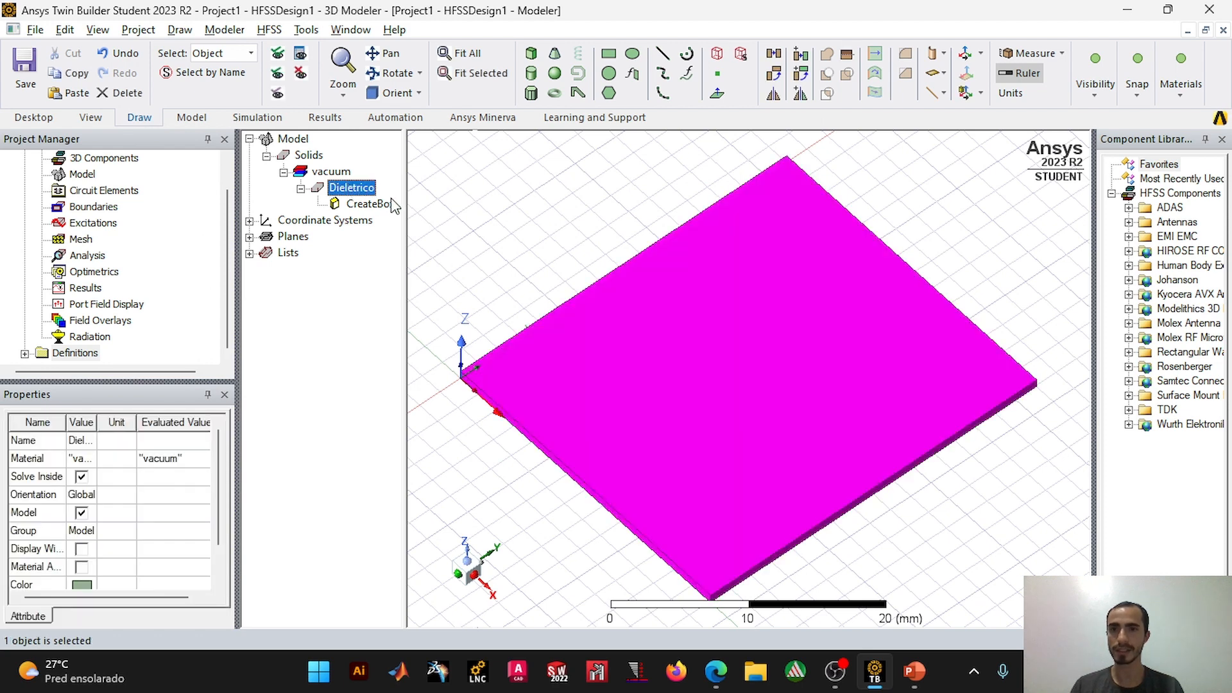
pyautogui.hotkey('ctrl', 'c')
pyautogui.hotkey('ctrl', 'v')
pyautogui.rightClick(352, 226)
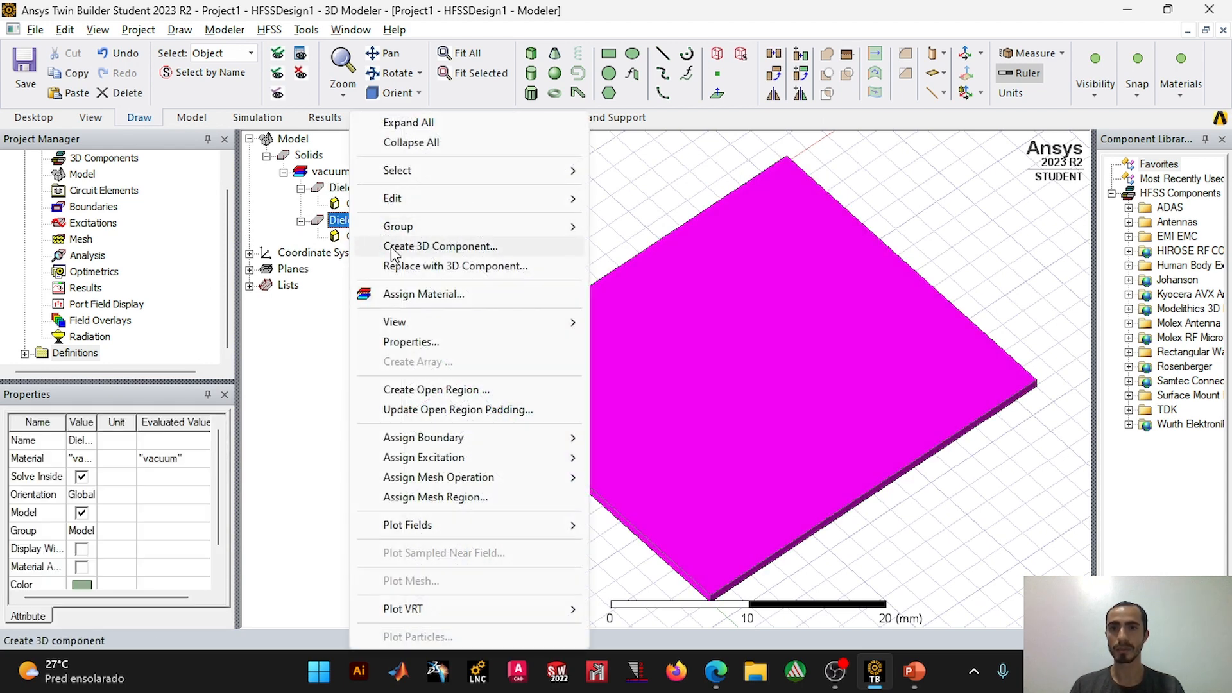
pyautogui.click(411, 342)
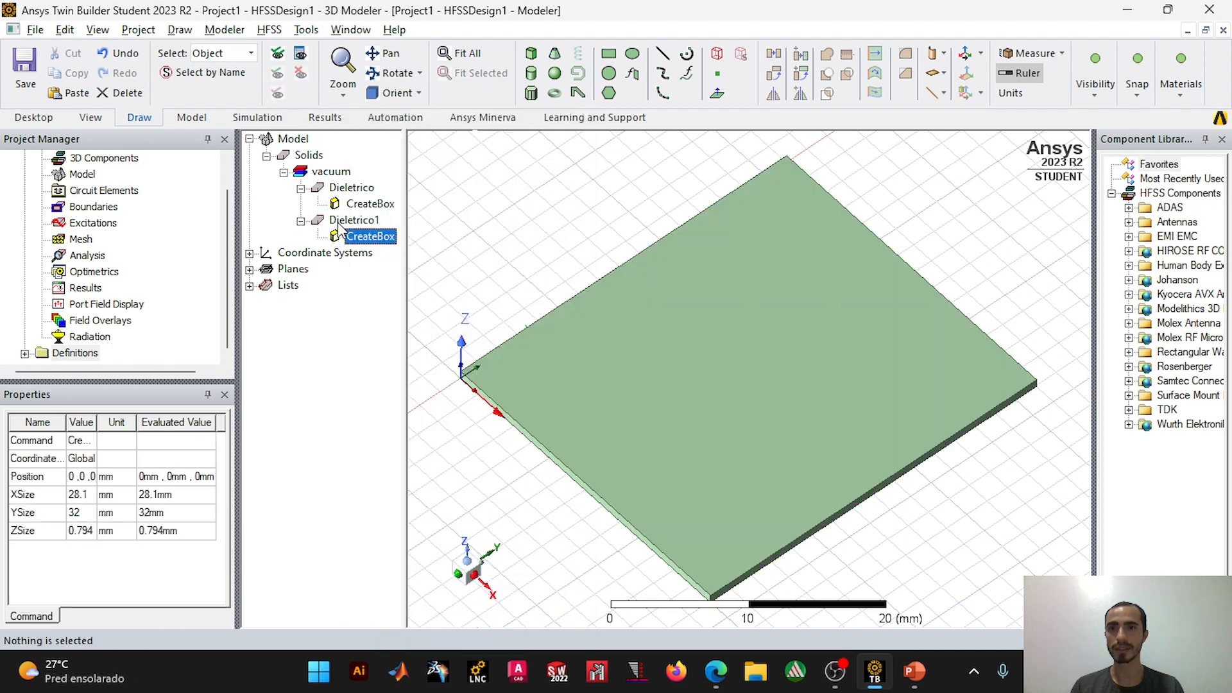
pyautogui.click(331, 199)
pyautogui.write('P')
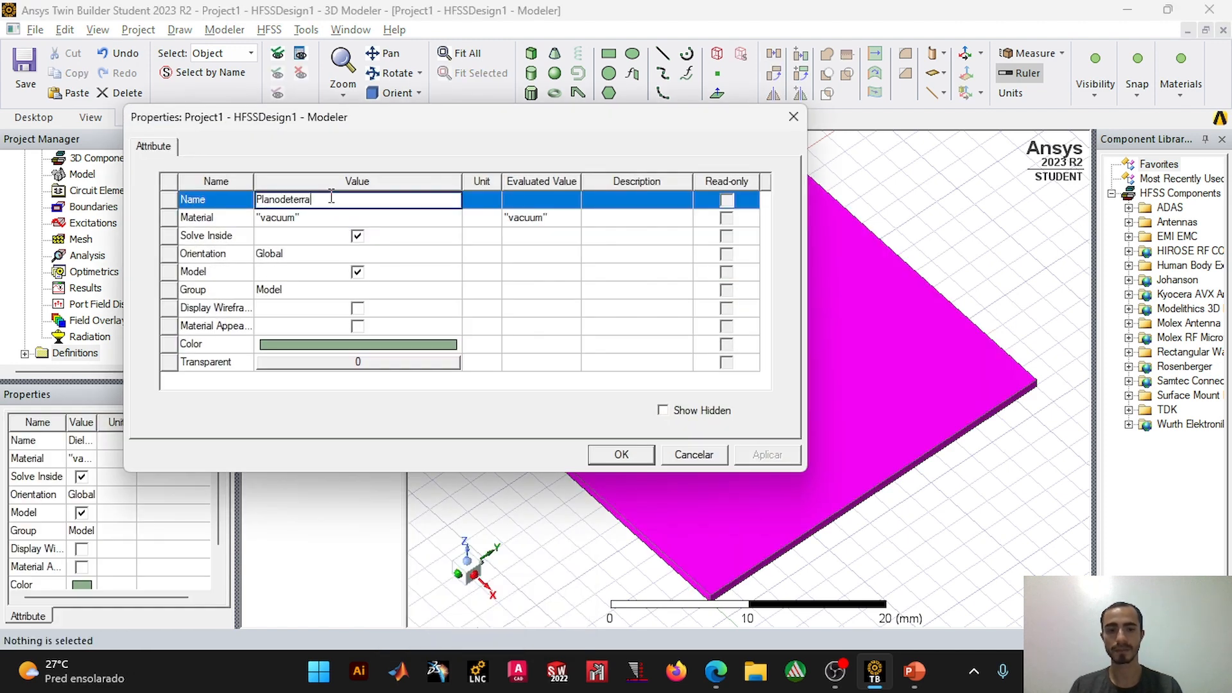
pyautogui.write('lanodeterra')
pyautogui.click(622, 455)
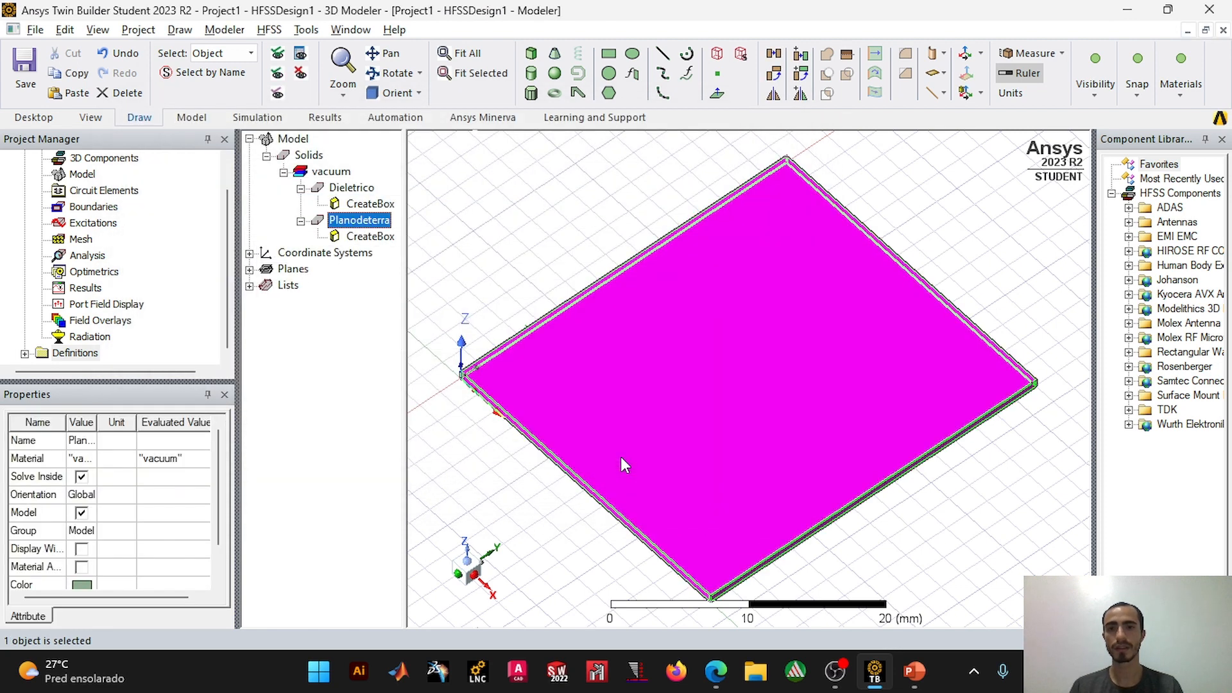
# Step: Set the Planodeterra box's ZSize to -0.05 mm
pyautogui.doubleClick(355, 241)
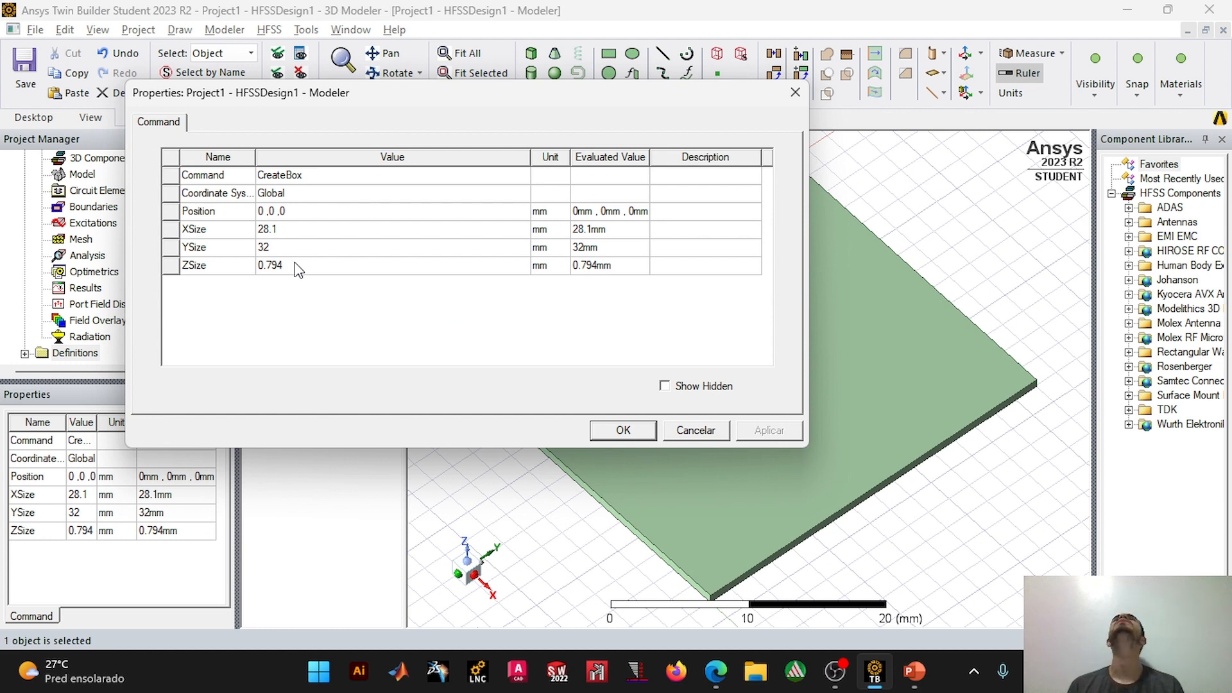
pyautogui.click(297, 267)
pyautogui.click(308, 270)
pyautogui.doubleClick(289, 268)
pyautogui.write('-0')
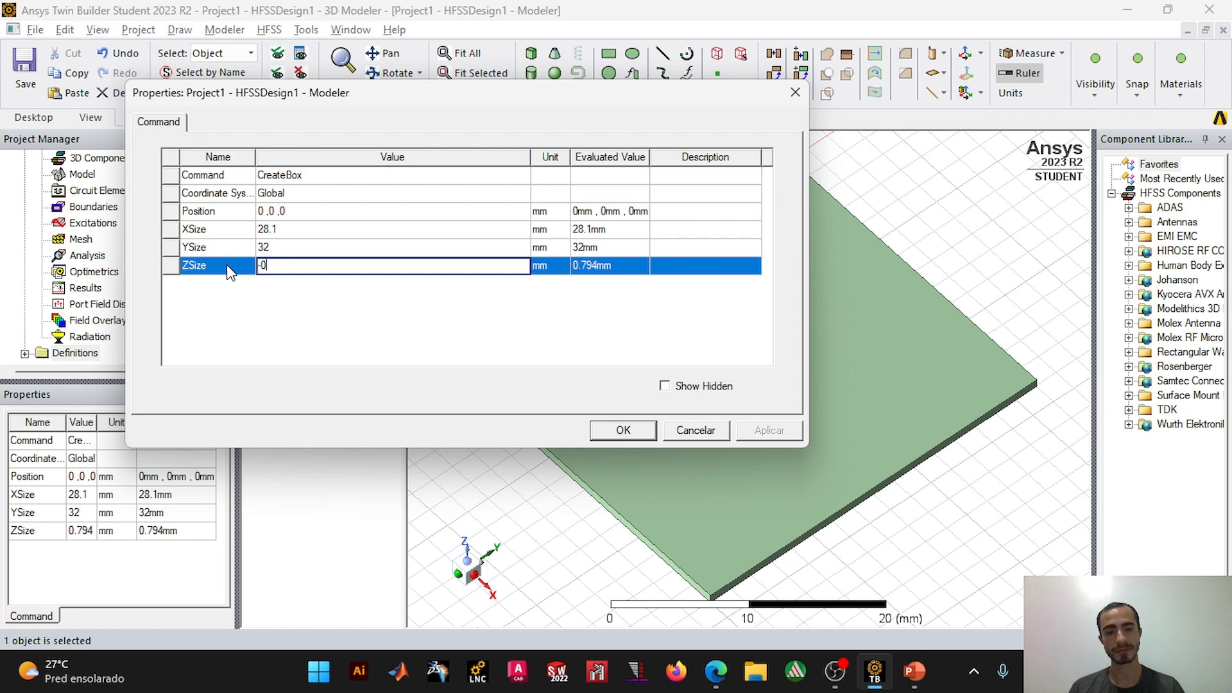
pyautogui.write('.05')
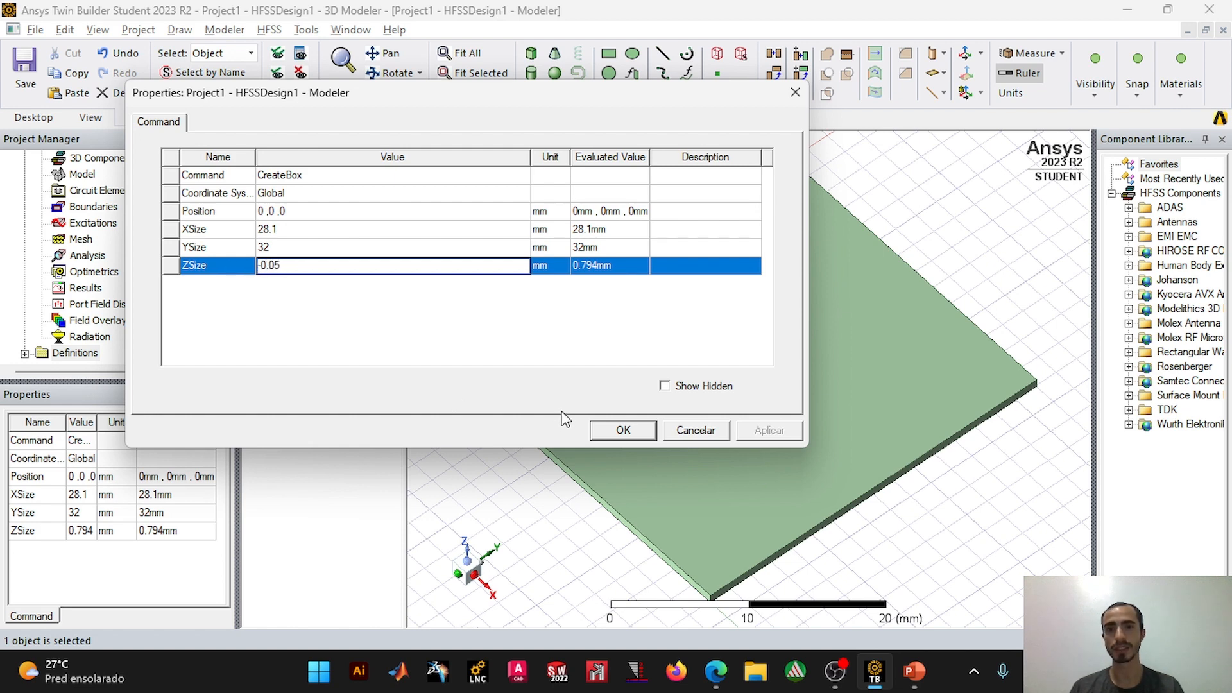
pyautogui.click(621, 430)
# Step: Change the Planodeterra box's color to orange (RGB 255, 128, 0)
pyautogui.moveTo(671, 399); pyautogui.dragTo(691, 423, button='middle')
pyautogui.scroll(7, 701, 416)
pyautogui.click(706, 409)
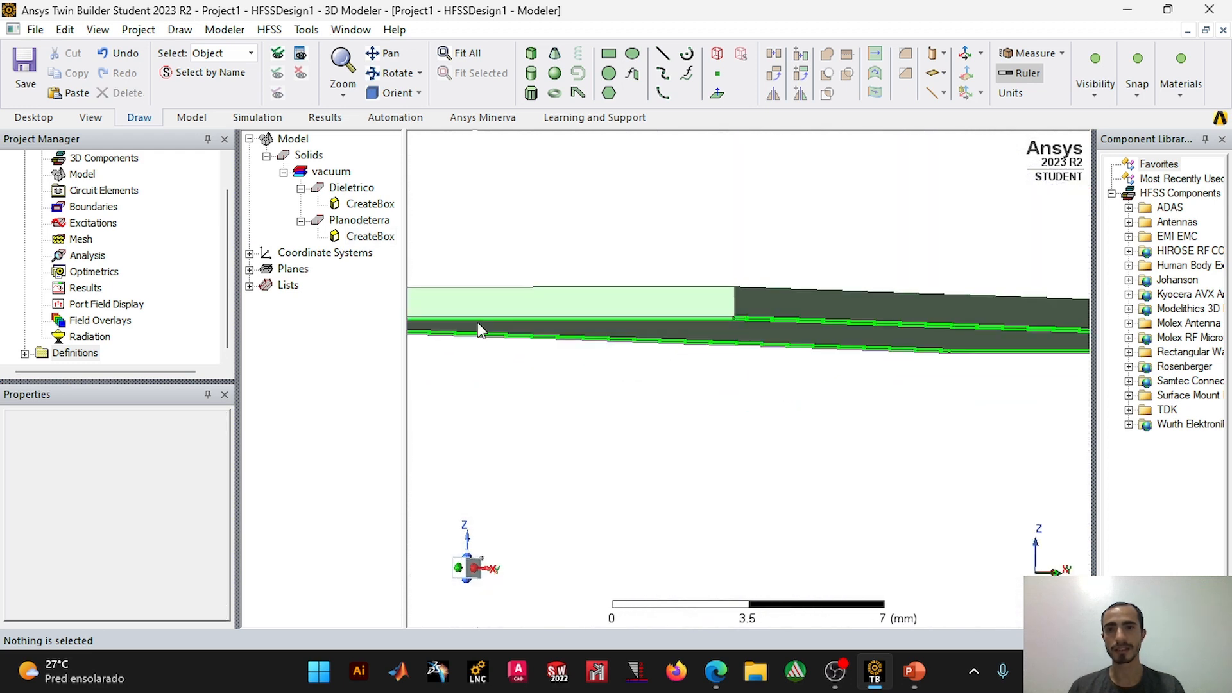
pyautogui.click(361, 223)
pyautogui.click(81, 585)
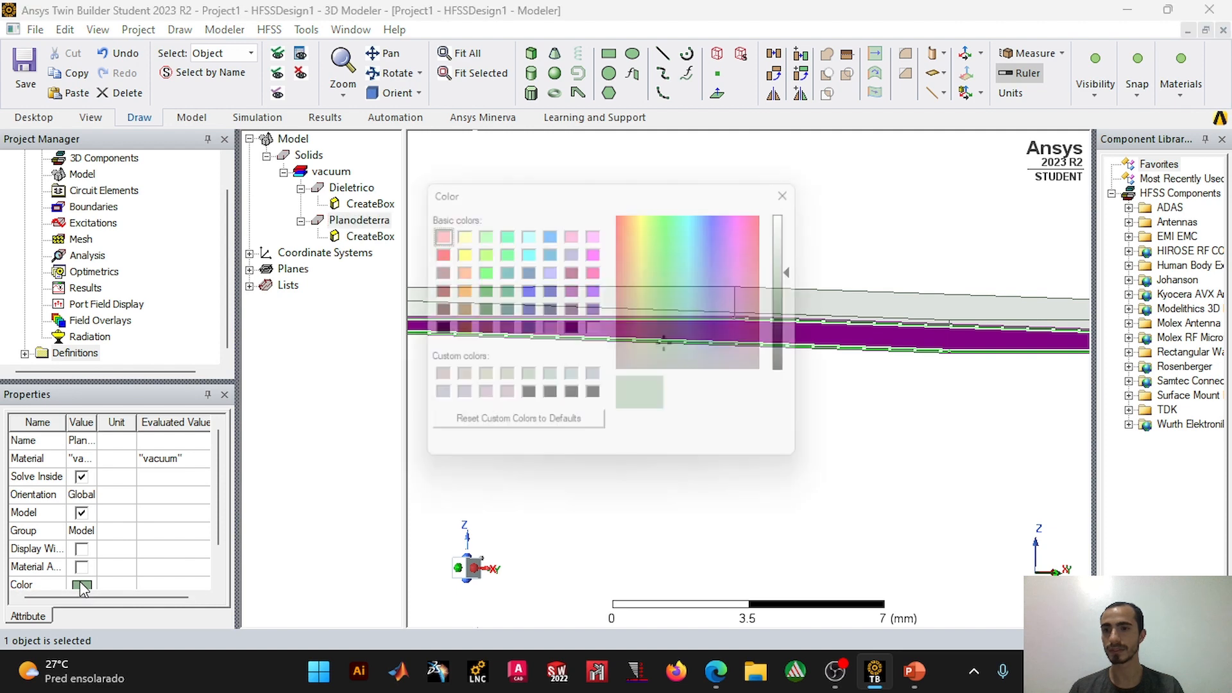
pyautogui.click(455, 290)
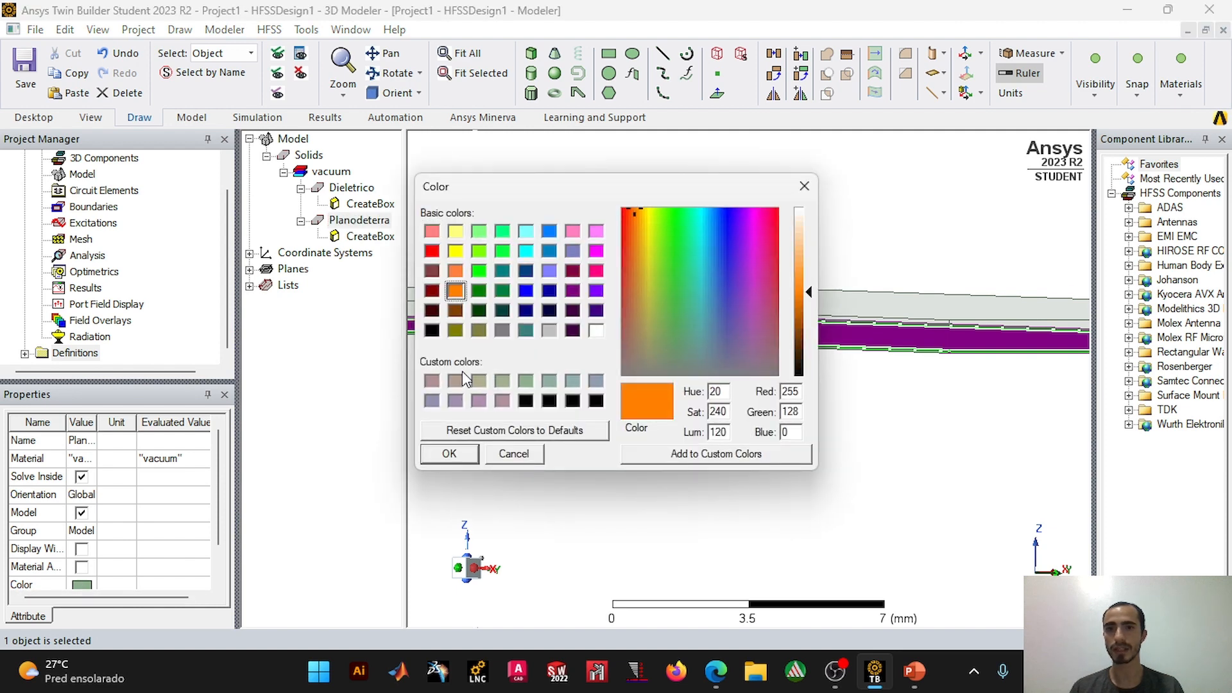
pyautogui.click(459, 460)
pyautogui.click(601, 439)
# Step: Check the feed line on the slide and draw a box about 1.8 by 4 by 1.4 mm on the substrate's top face, starting at the origin corner
pyautogui.keyDown('alt'); pyautogui.moveTo(717, 384); pyautogui.dragTo(715, 437); pyautogui.keyUp('alt')
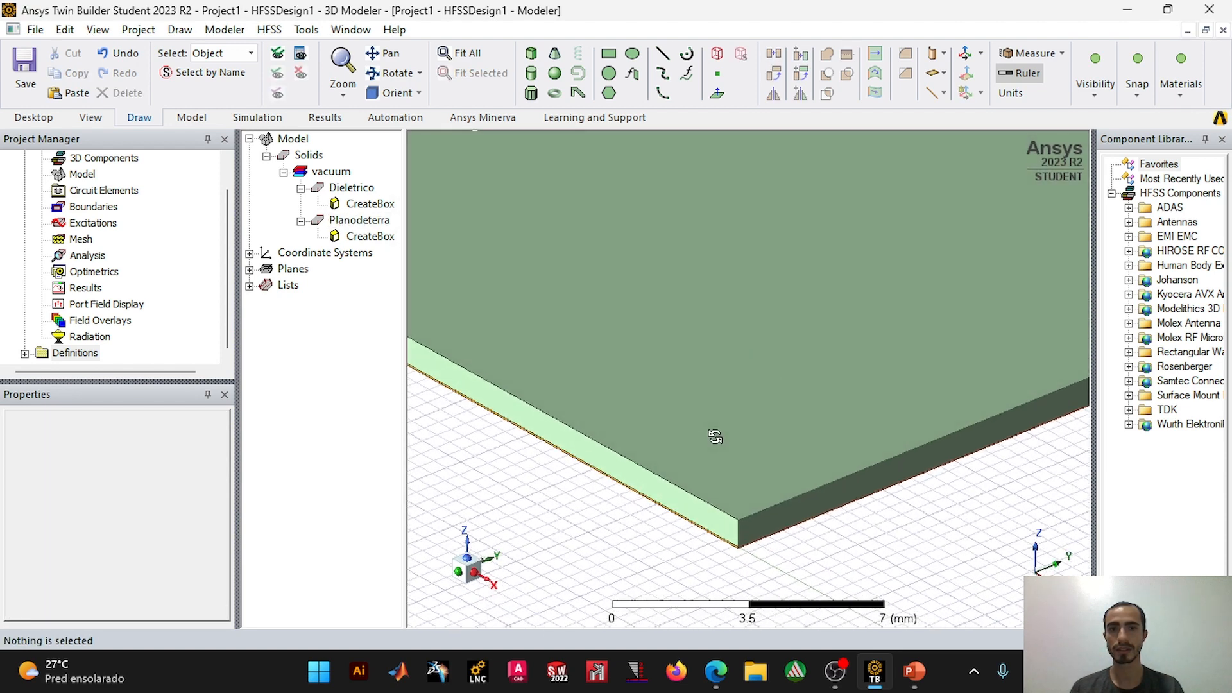
pyautogui.scroll(-5, 667, 405)
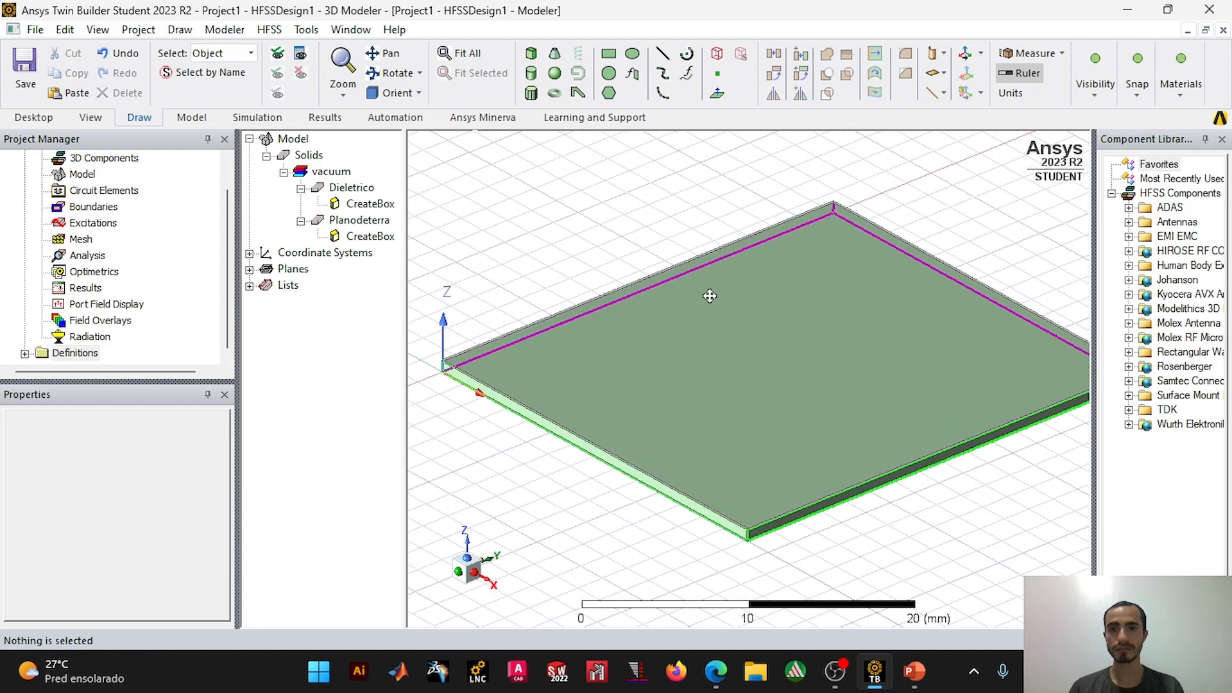
pyautogui.hotkey('alt', 'Tab')
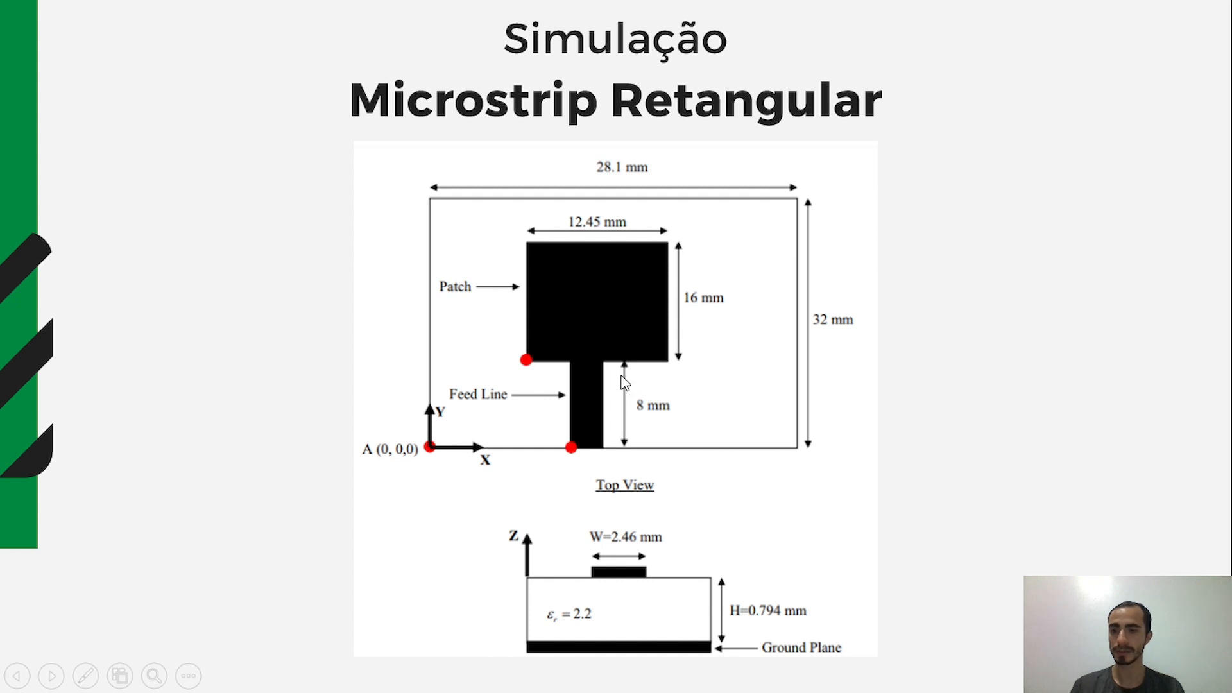
pyautogui.hotkey('alt', 'Tab')
pyautogui.moveTo(515, 334); pyautogui.dragTo(547, 383, button='middle')
pyautogui.click(530, 52)
pyautogui.scroll(3, 482, 343)
pyautogui.scroll(1, 484, 339)
pyautogui.scroll(-4, 616, 331)
pyautogui.scroll(4, 616, 331)
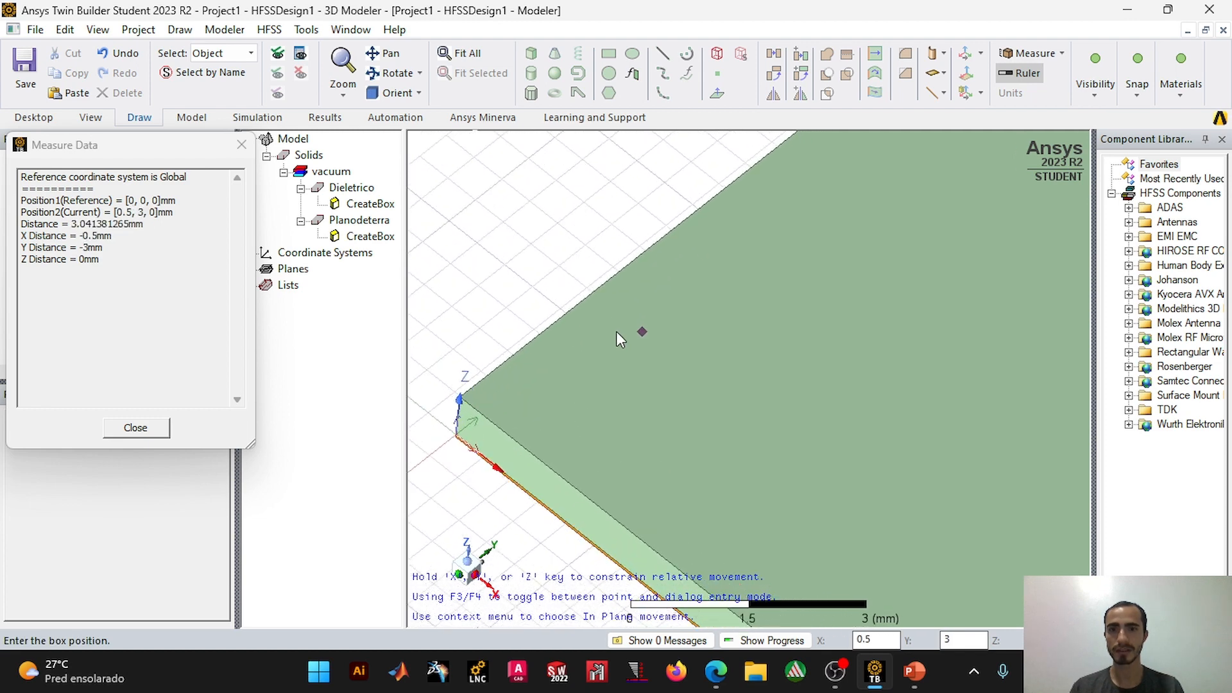
pyautogui.scroll(3, 499, 404)
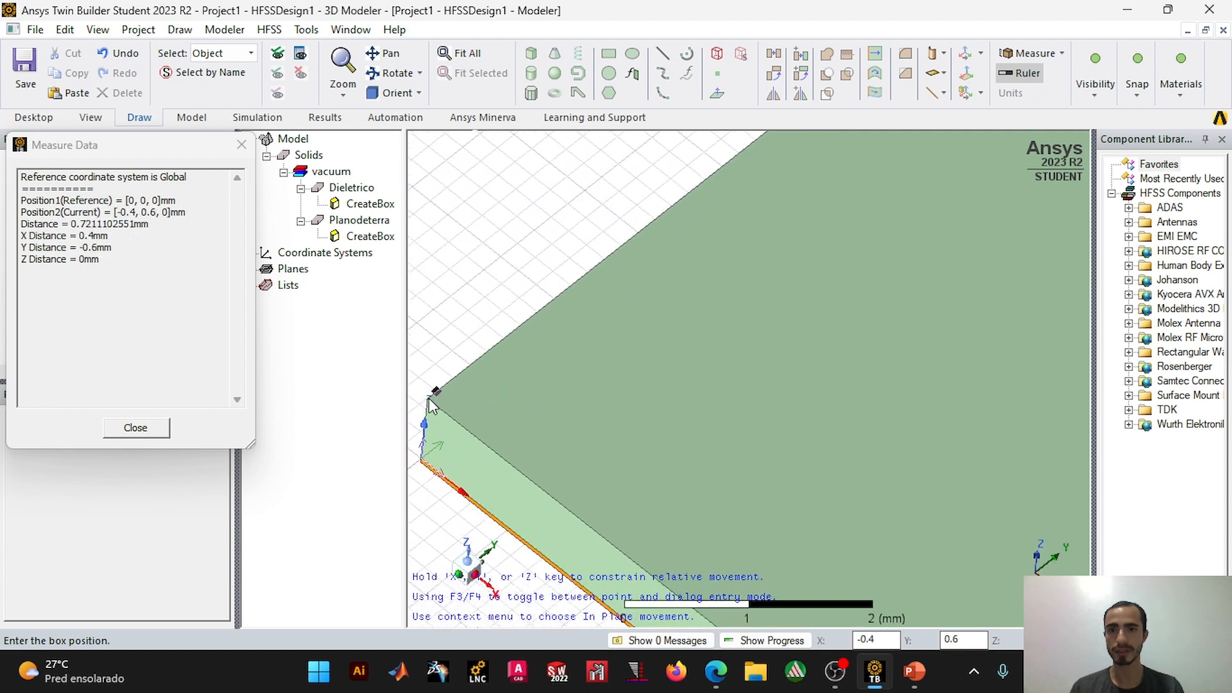
pyautogui.scroll(3, 437, 408)
pyautogui.scroll(1, 518, 364)
pyautogui.keyDown('shift'); pyautogui.moveTo(518, 364); pyautogui.dragTo(541, 421); pyautogui.keyUp('shift')
pyautogui.click(647, 345)
pyautogui.scroll(-4, 802, 347)
pyautogui.click(925, 334)
pyautogui.click(892, 235)
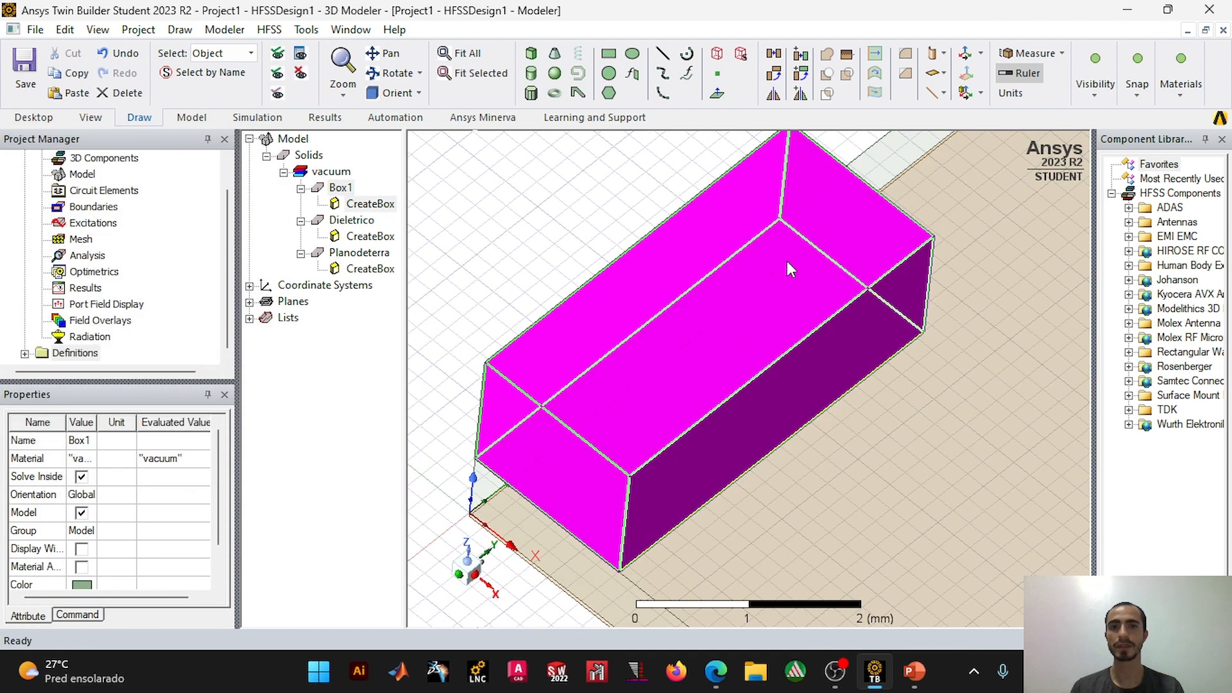
pyautogui.click(587, 238)
pyautogui.scroll(-1, 579, 229)
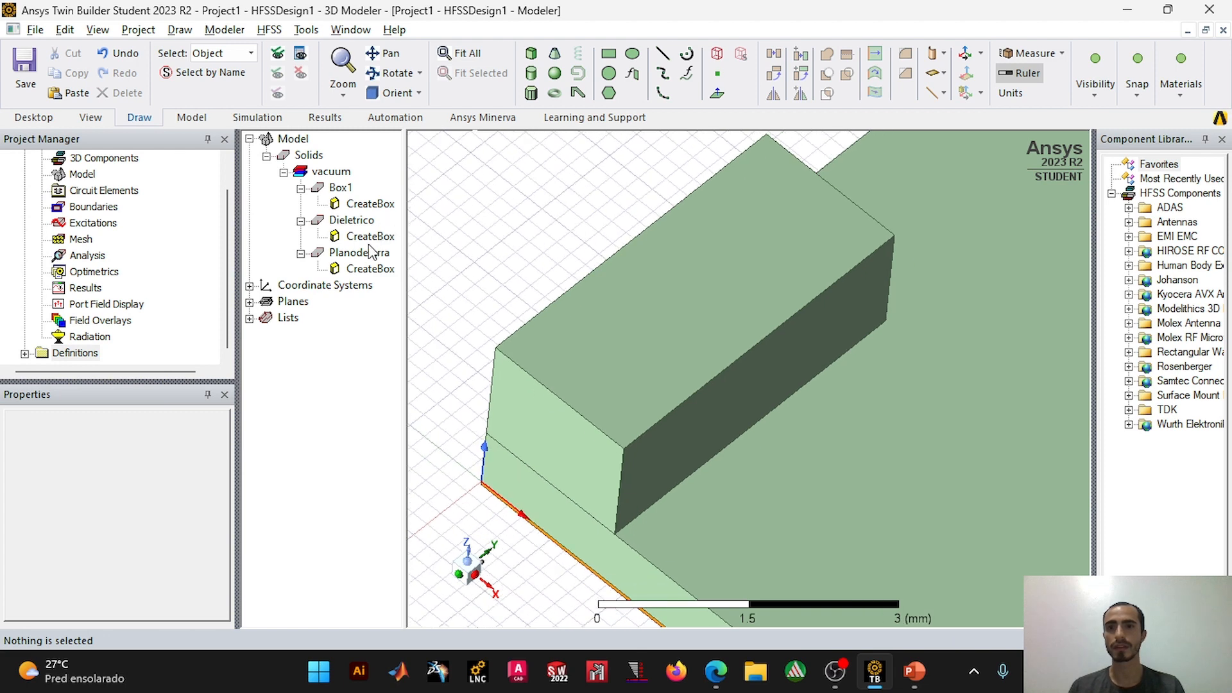
# Step: Set the new box's XSize to 2.46 mm, YSize to 8 mm and ZSize to 0 mm
pyautogui.doubleClick(371, 204)
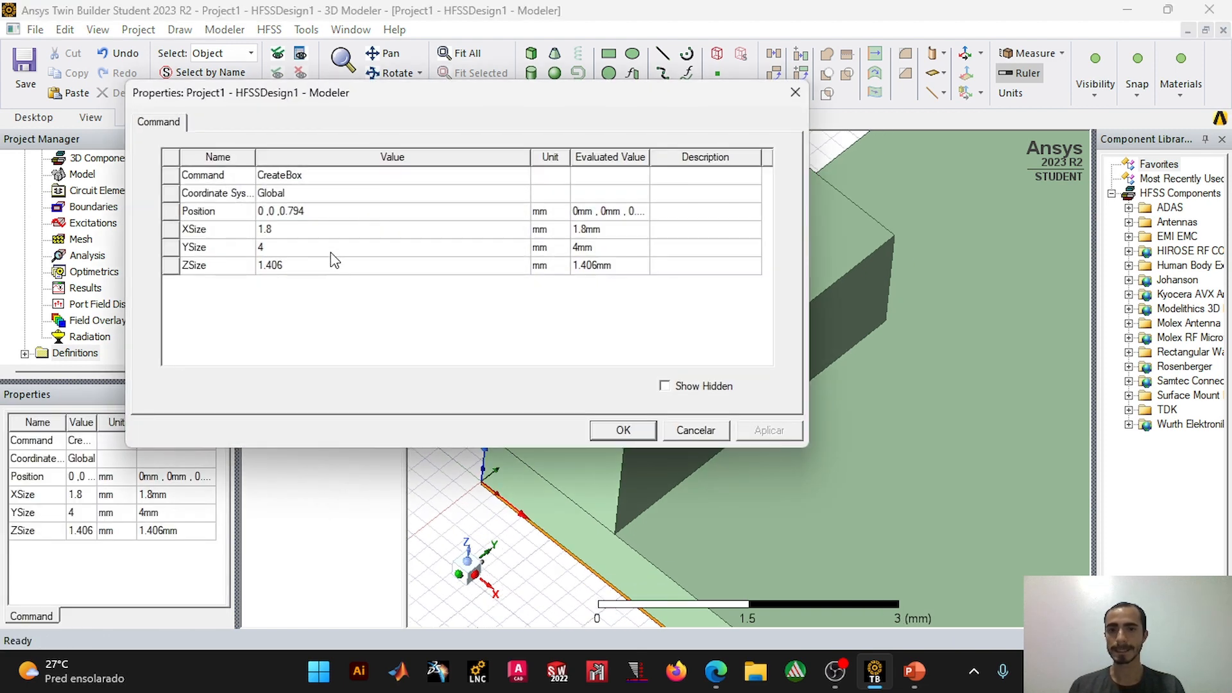
pyautogui.hotkey('alt', 'Tab')
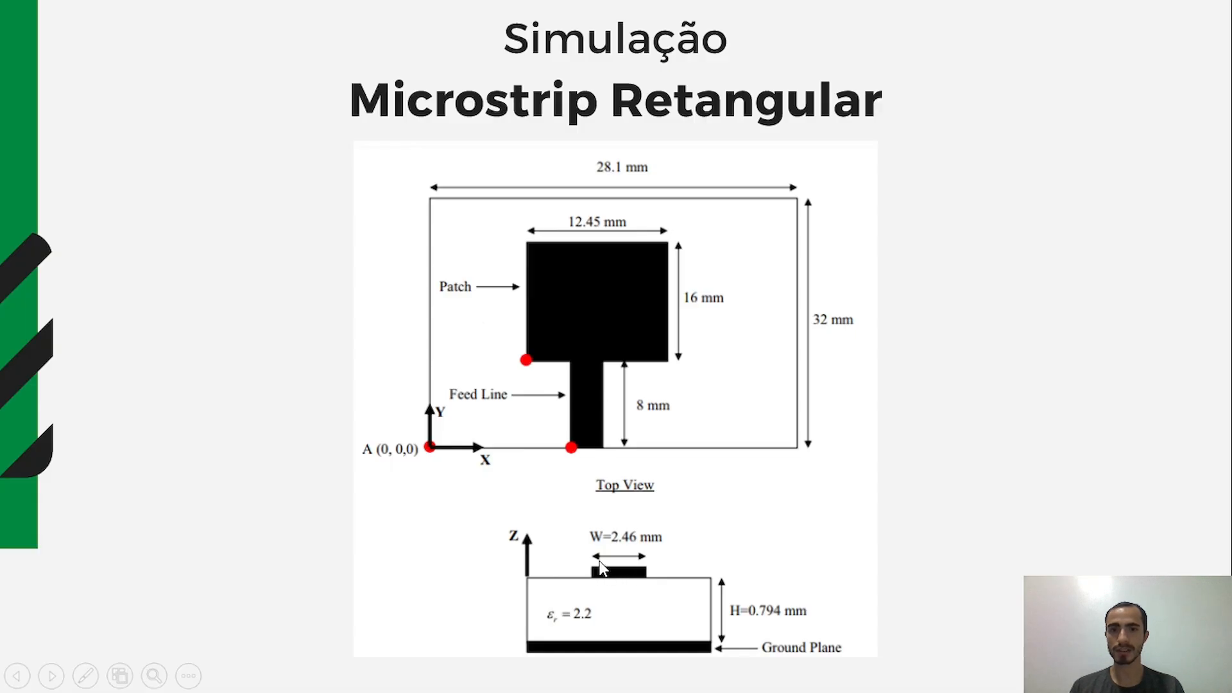
pyautogui.hotkey('alt', 'Tab')
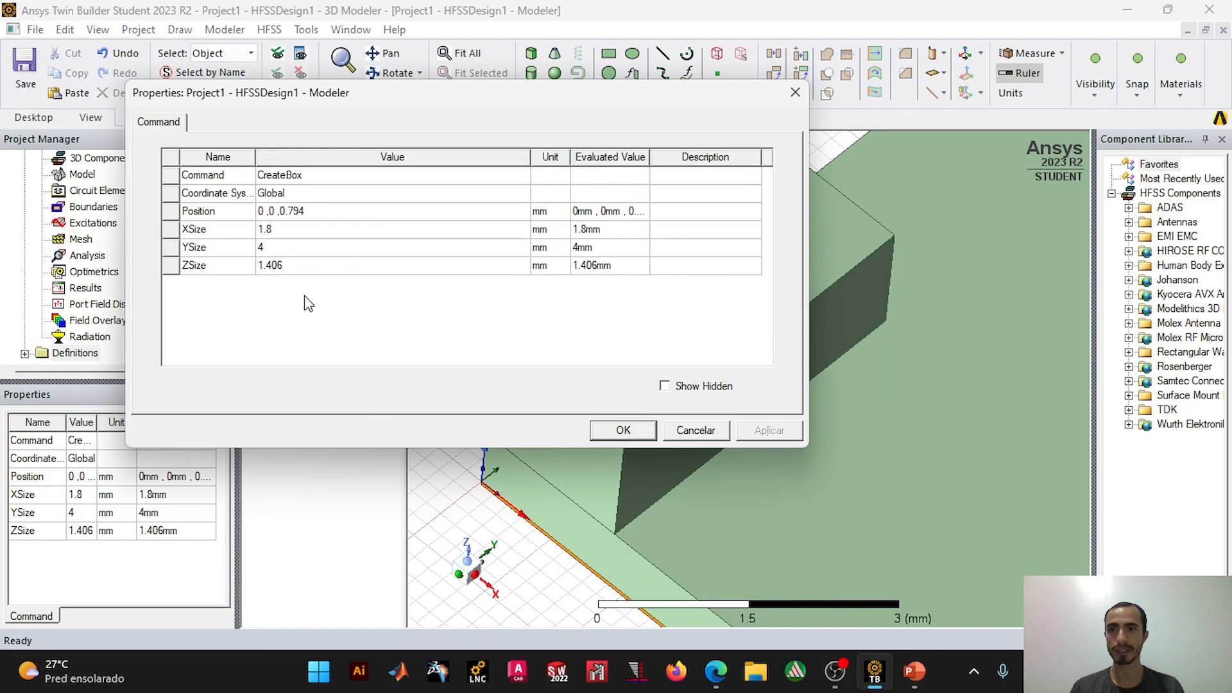
pyautogui.click(293, 229)
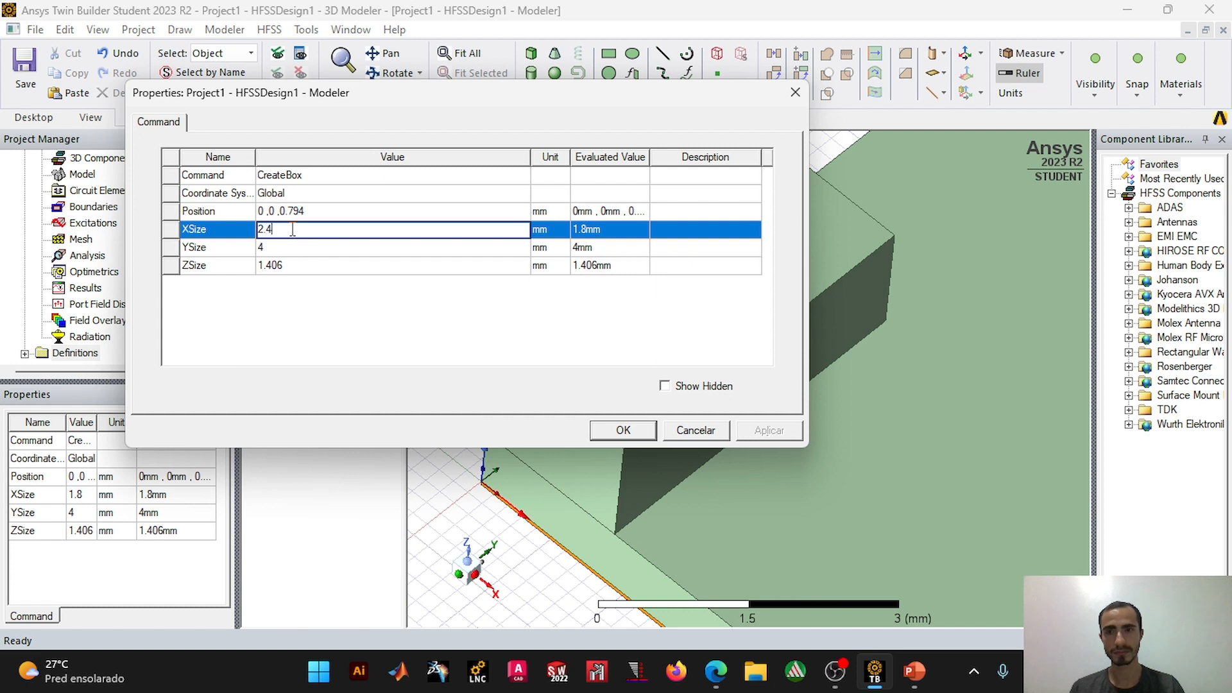
pyautogui.click(287, 247)
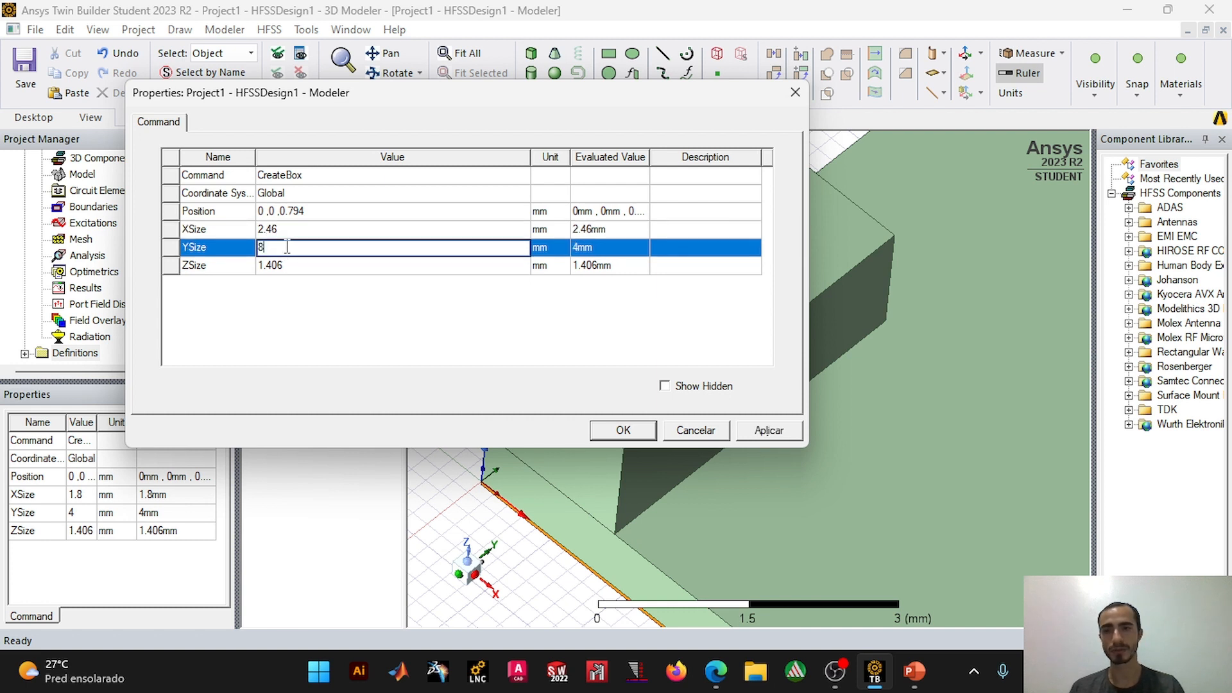
pyautogui.write('8')
pyautogui.click(299, 265)
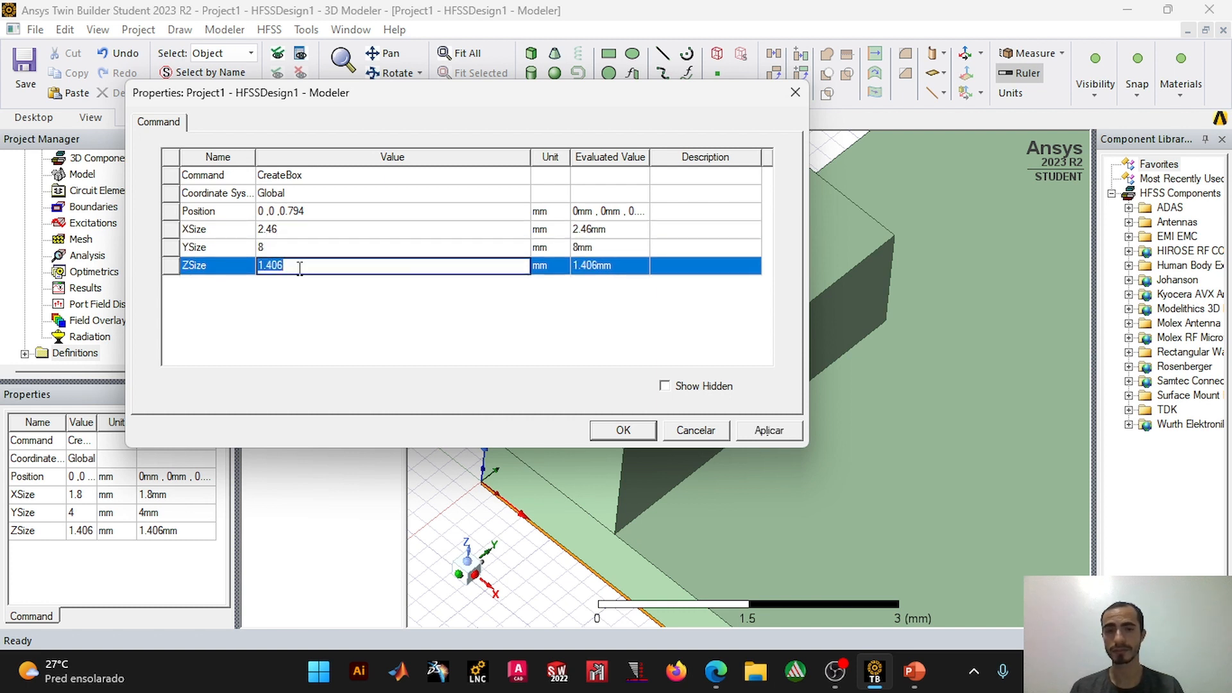
pyautogui.write('0')
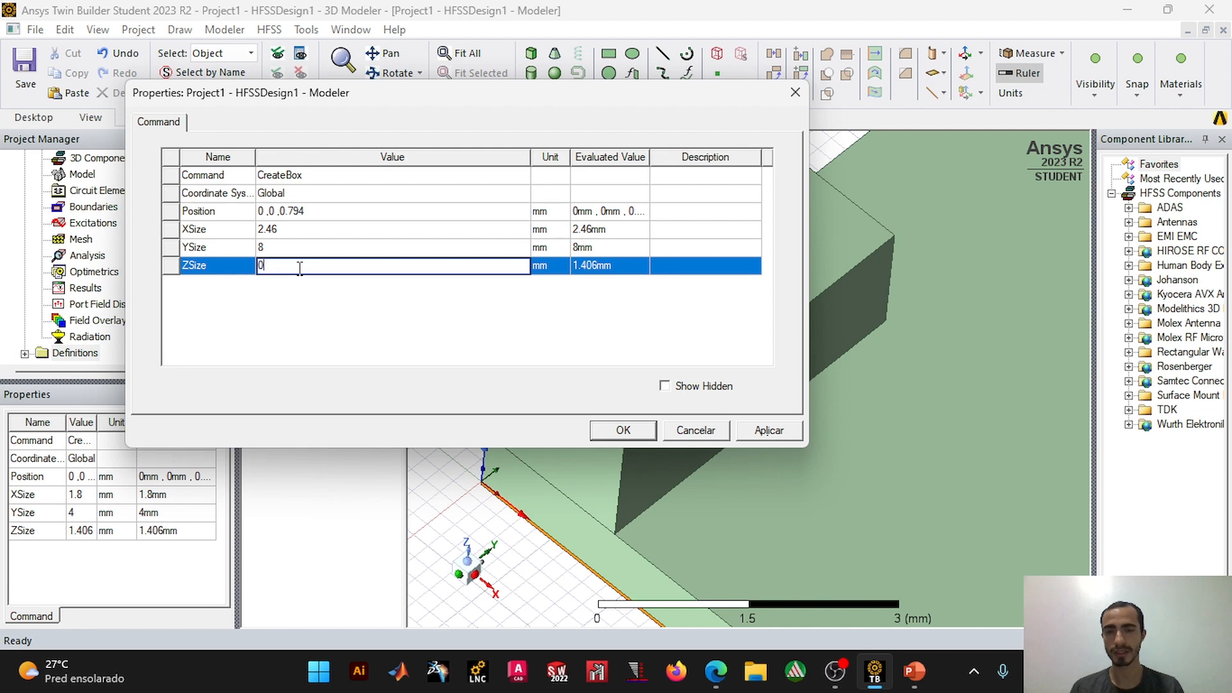
pyautogui.click(608, 432)
pyautogui.scroll(-4, 745, 462)
pyautogui.scroll(4, 754, 444)
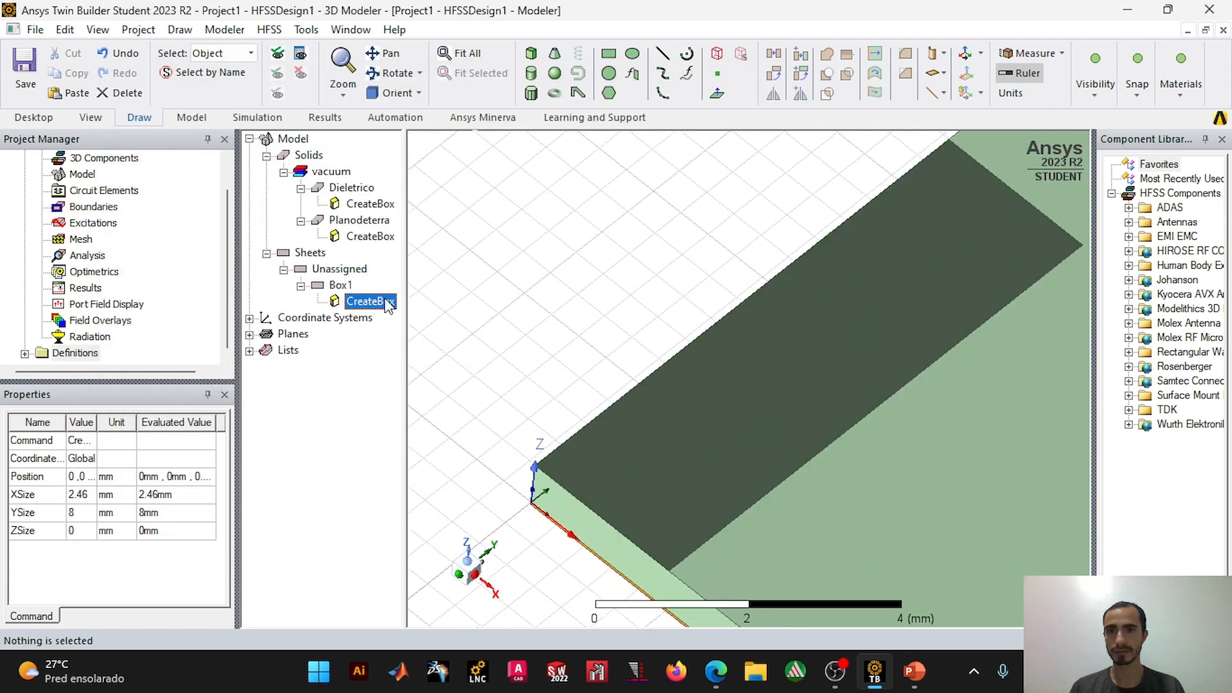
# Step: Set the feed line box's ZSize to 0.794 mm
pyautogui.doubleClick(388, 303)
pyautogui.click(303, 267)
pyautogui.click(302, 266)
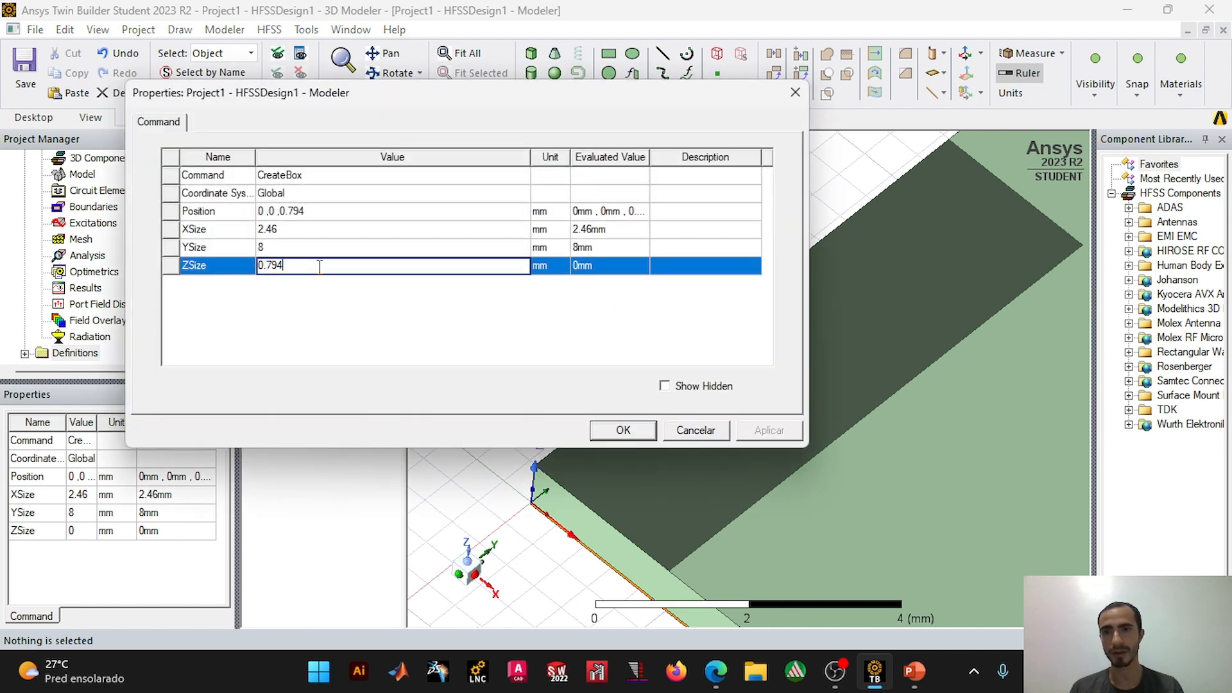
pyautogui.click(623, 431)
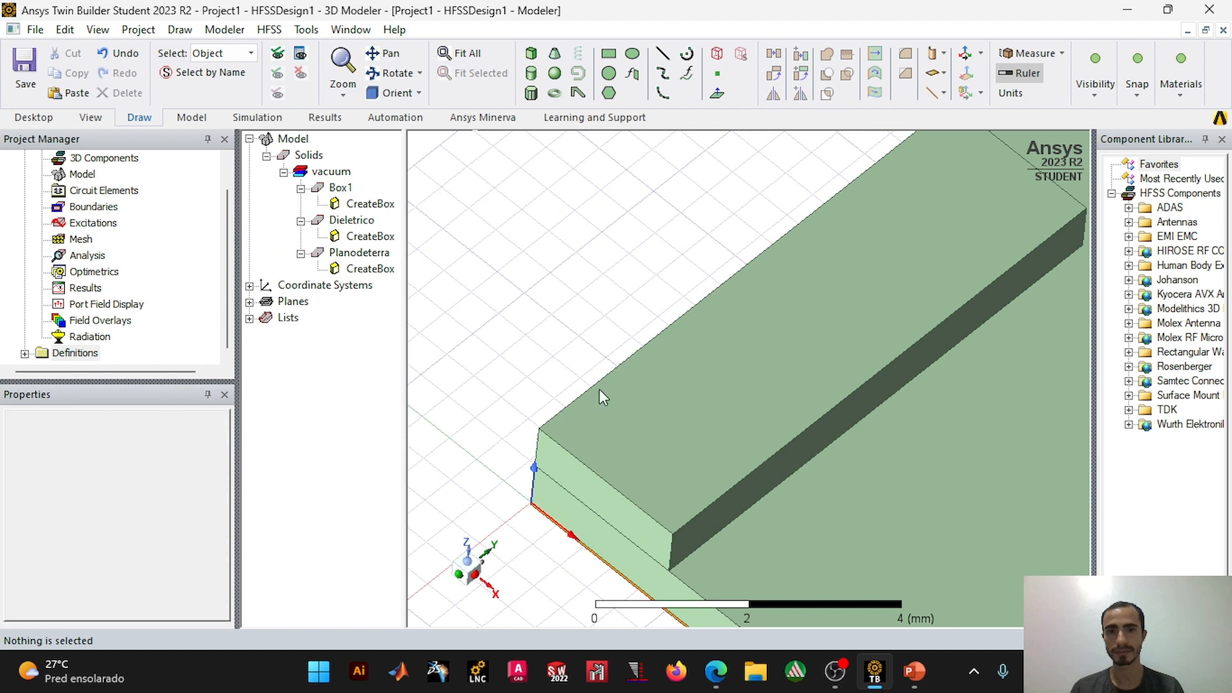
pyautogui.click(603, 434)
pyautogui.click(536, 308)
pyautogui.click(602, 409)
pyautogui.click(514, 294)
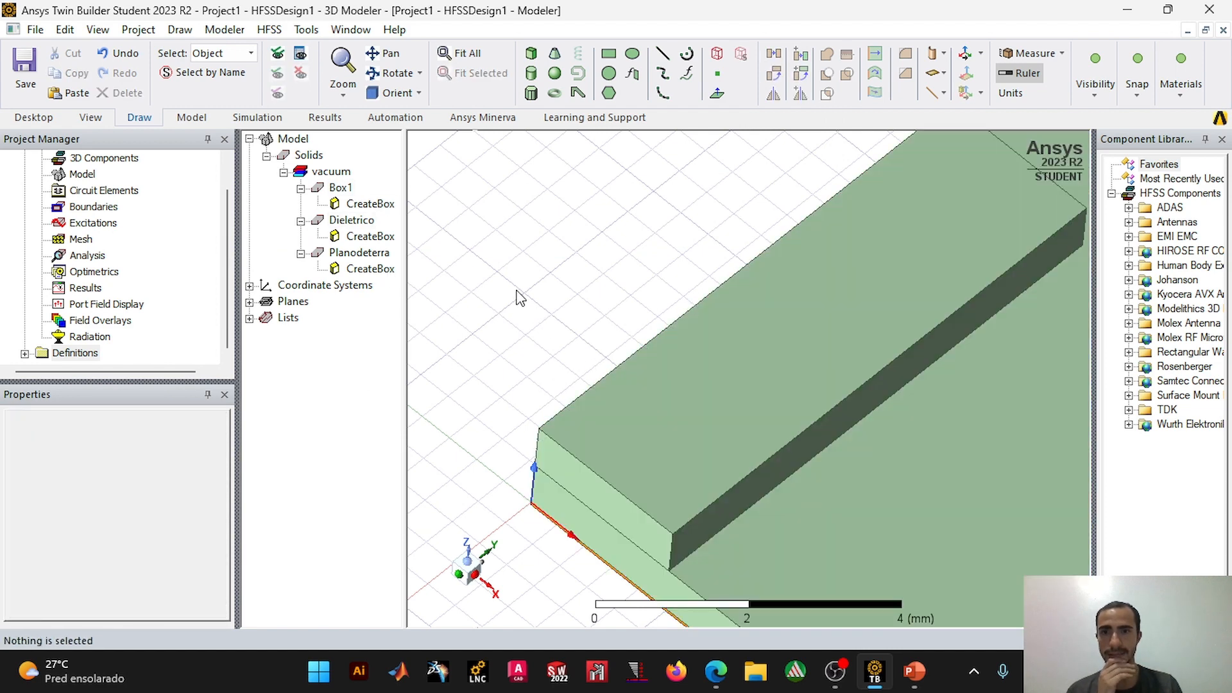
# Step: Set the feed line box's ZSize to 0.05 mm
pyautogui.click(369, 205)
pyautogui.doubleClick(368, 206)
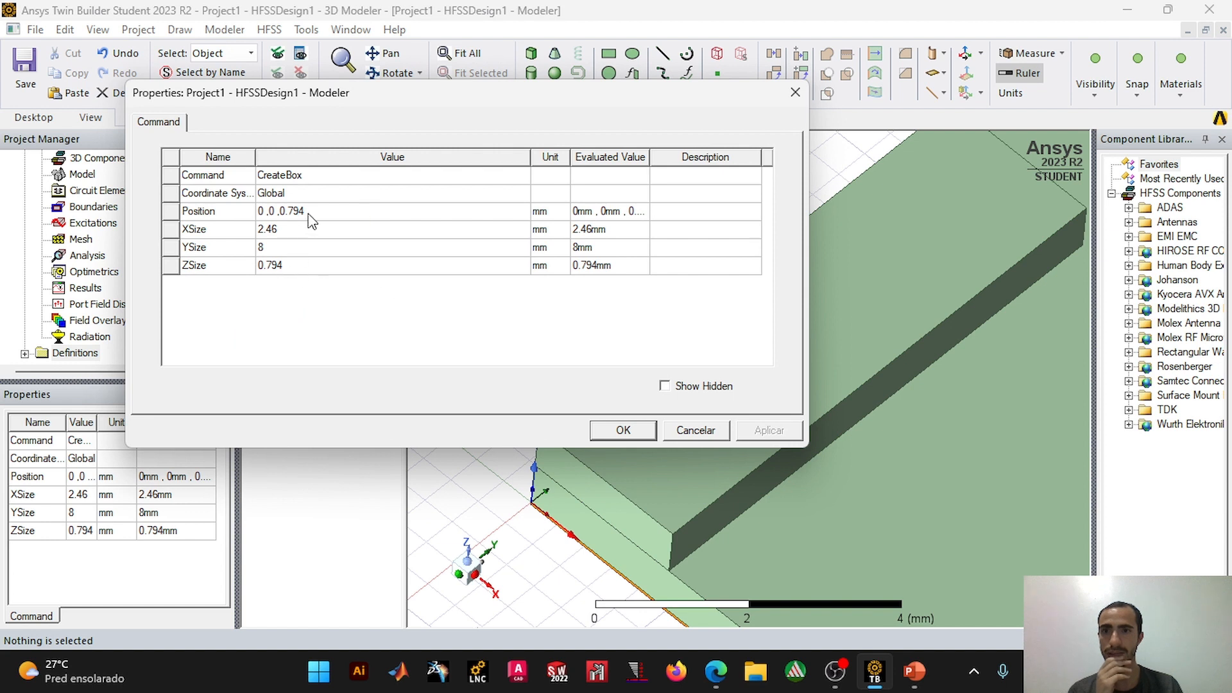
pyautogui.click(294, 267)
pyautogui.click(294, 267)
pyautogui.doubleClick(318, 267)
pyautogui.write('0')
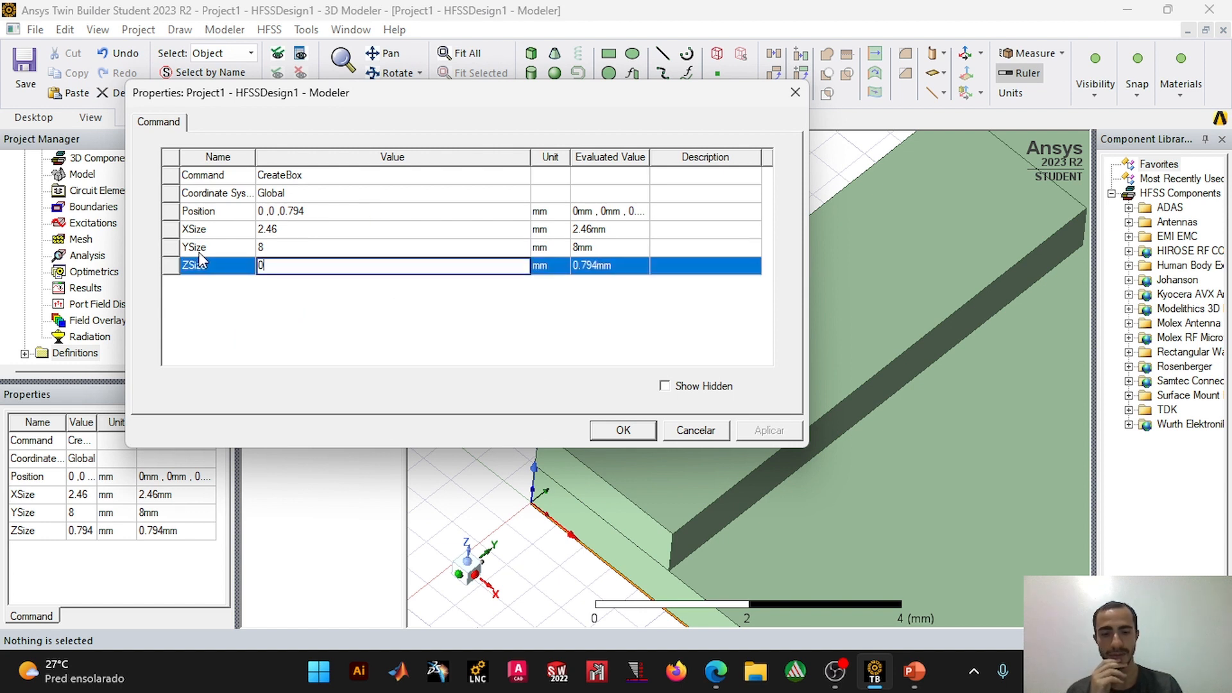
pyautogui.click(624, 430)
# Step: Change the feed line box's color to orange
pyautogui.click(340, 188)
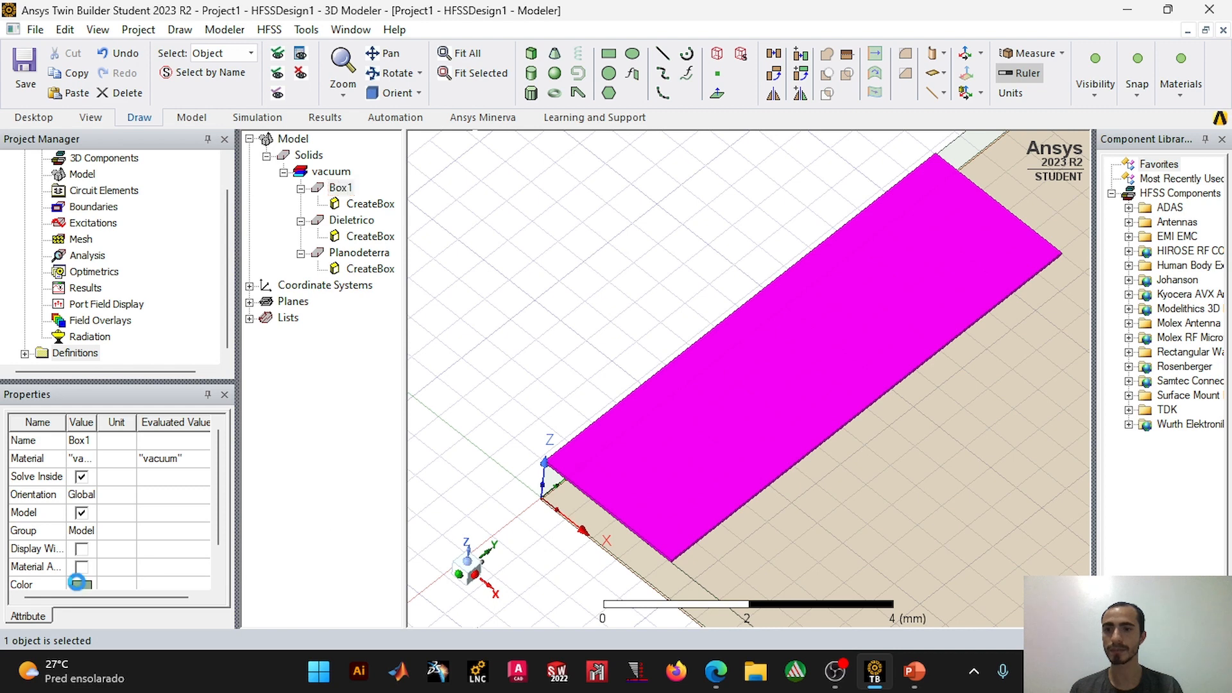
pyautogui.click(81, 585)
pyautogui.click(456, 290)
pyautogui.click(449, 454)
pyautogui.click(549, 334)
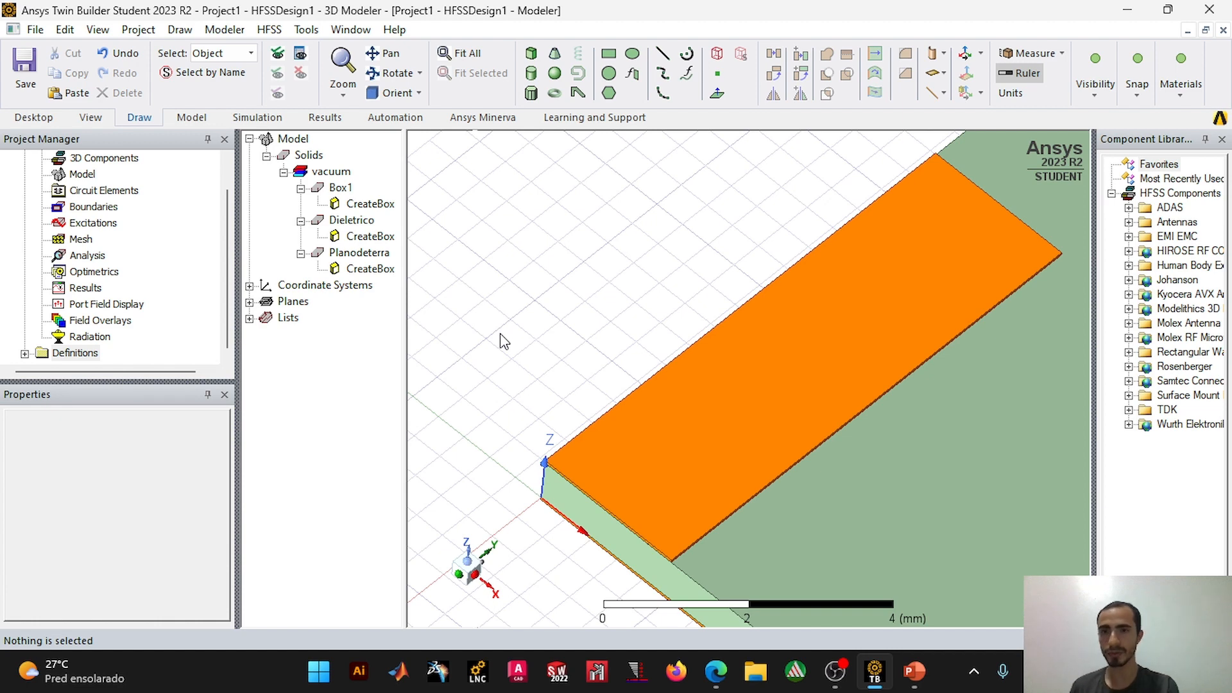
# Step: Consult the antenna figure in the PDF and slide show, and set the feed line box's position to 14.05-1.23, 0, 0.794 mm
pyautogui.doubleClick(366, 205)
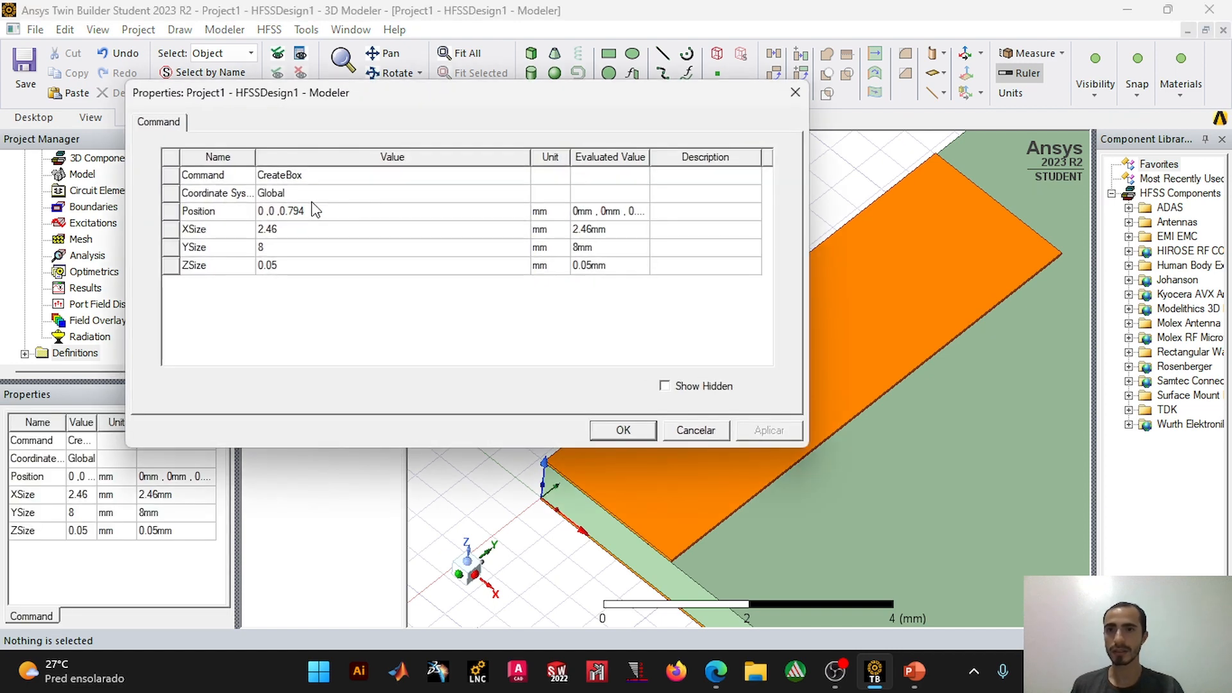
pyautogui.click(313, 214)
pyautogui.click(318, 212)
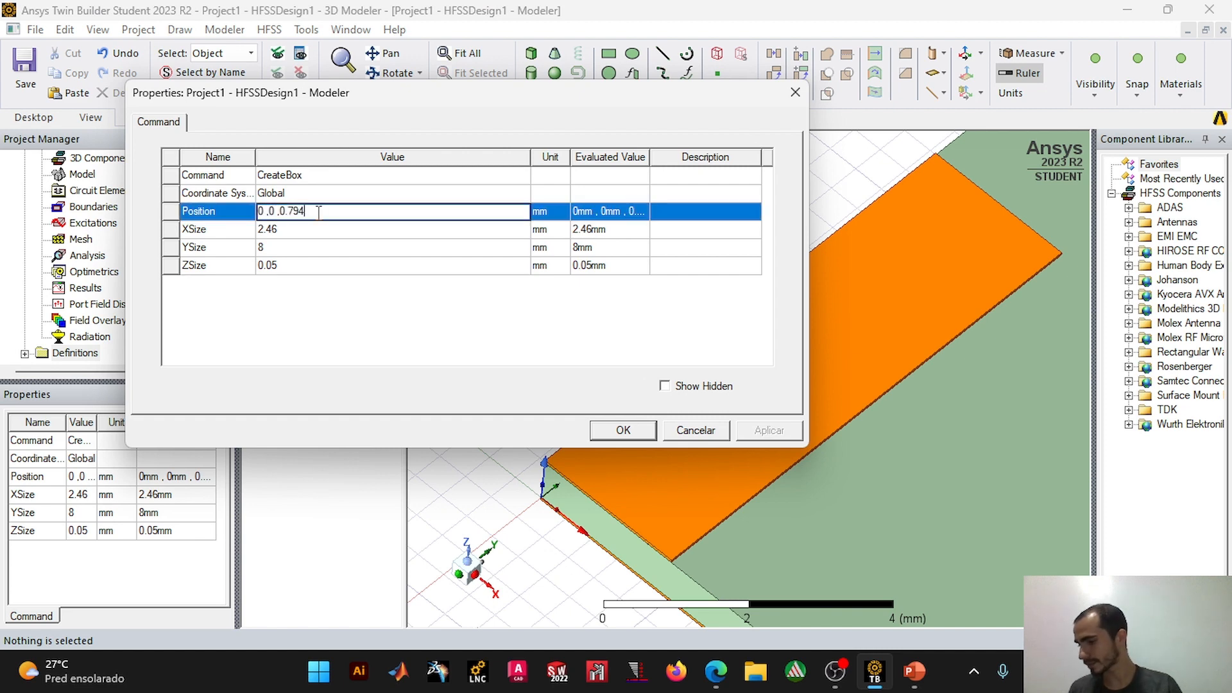
pyautogui.moveTo(717, 670)
pyautogui.click(719, 571)
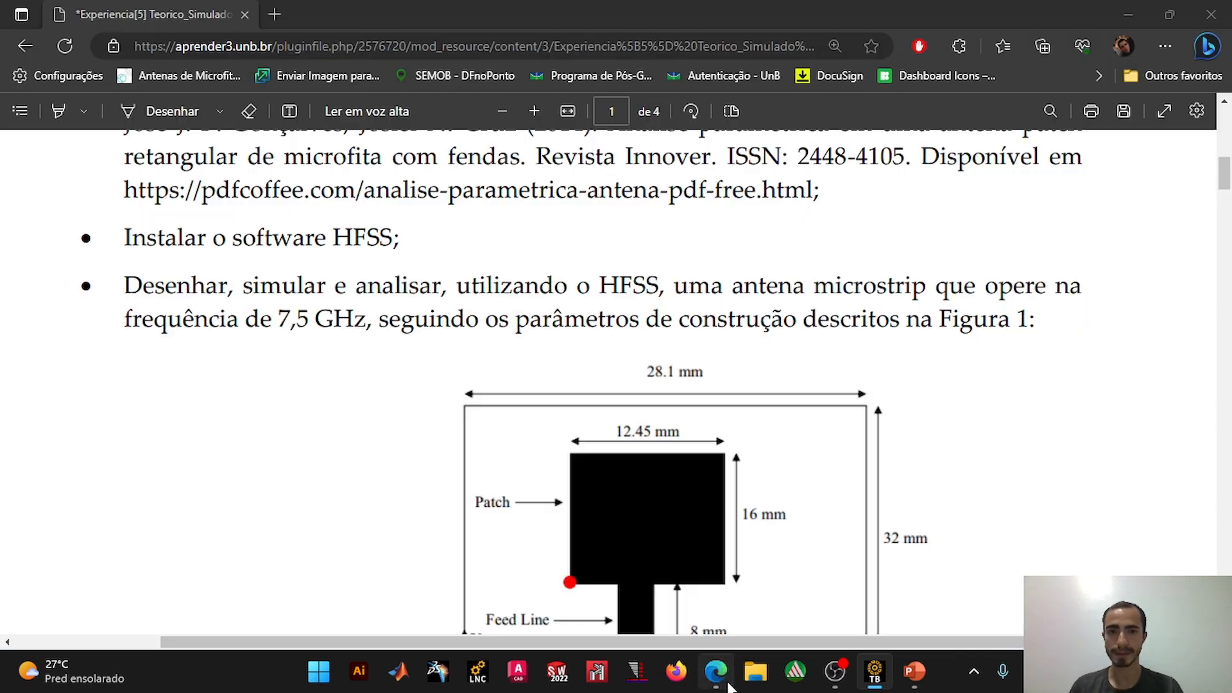
pyautogui.scroll(-3, 620, 442)
pyautogui.moveTo(914, 670)
pyautogui.click(1010, 591)
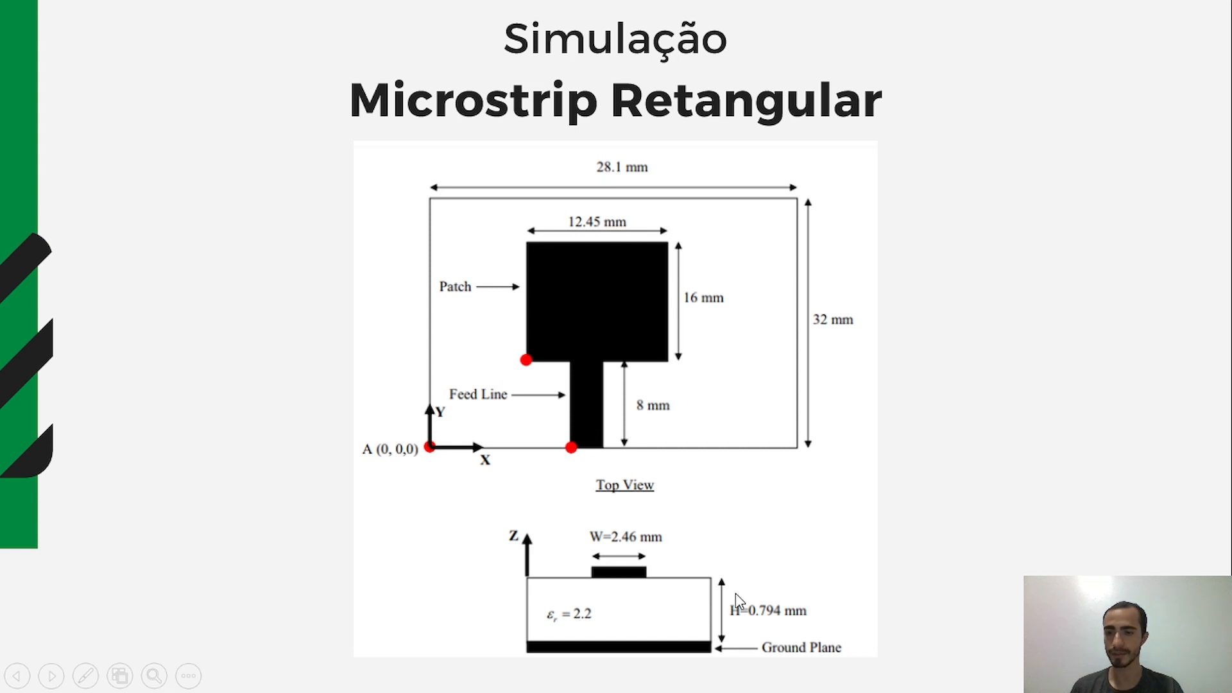
pyautogui.hotkey('alt', 'Tab')
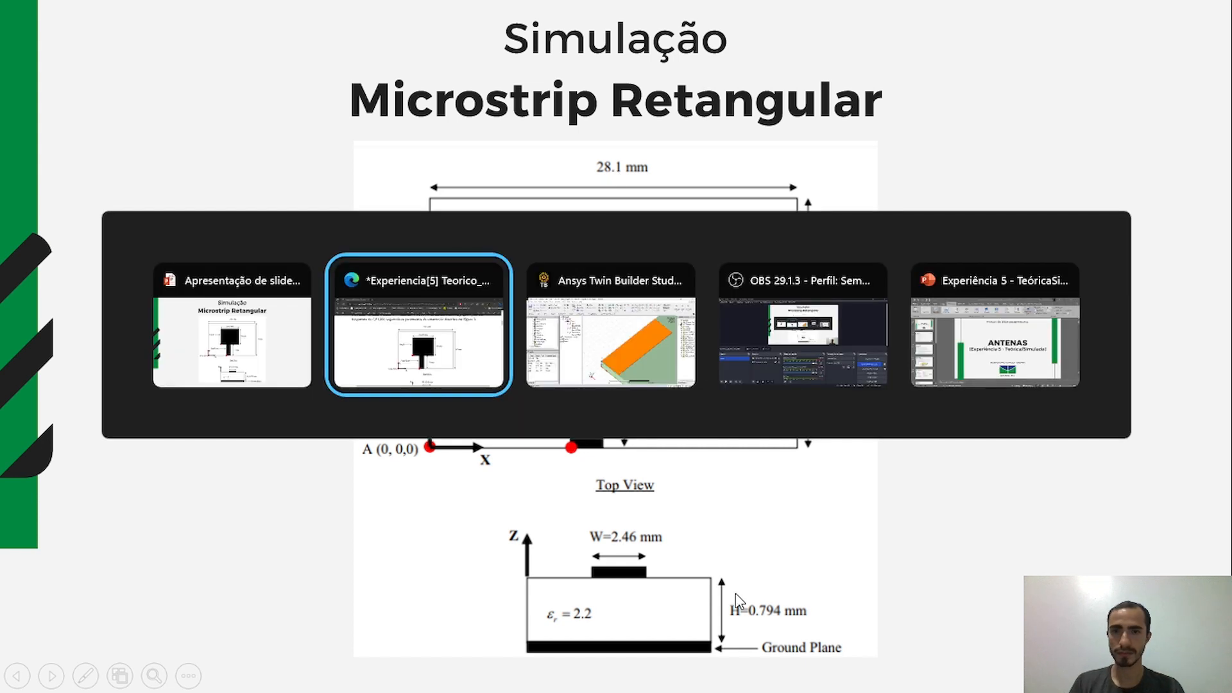
pyautogui.hotkey('alt', 'Tab')
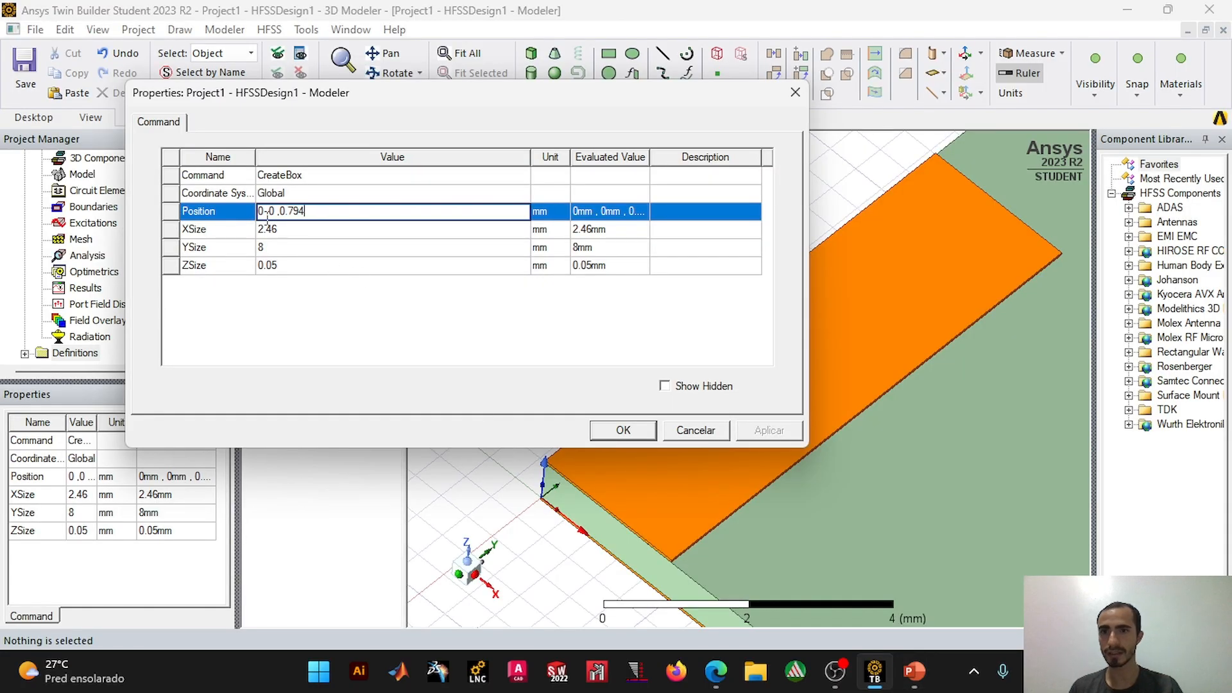
pyautogui.press('BackSpace')
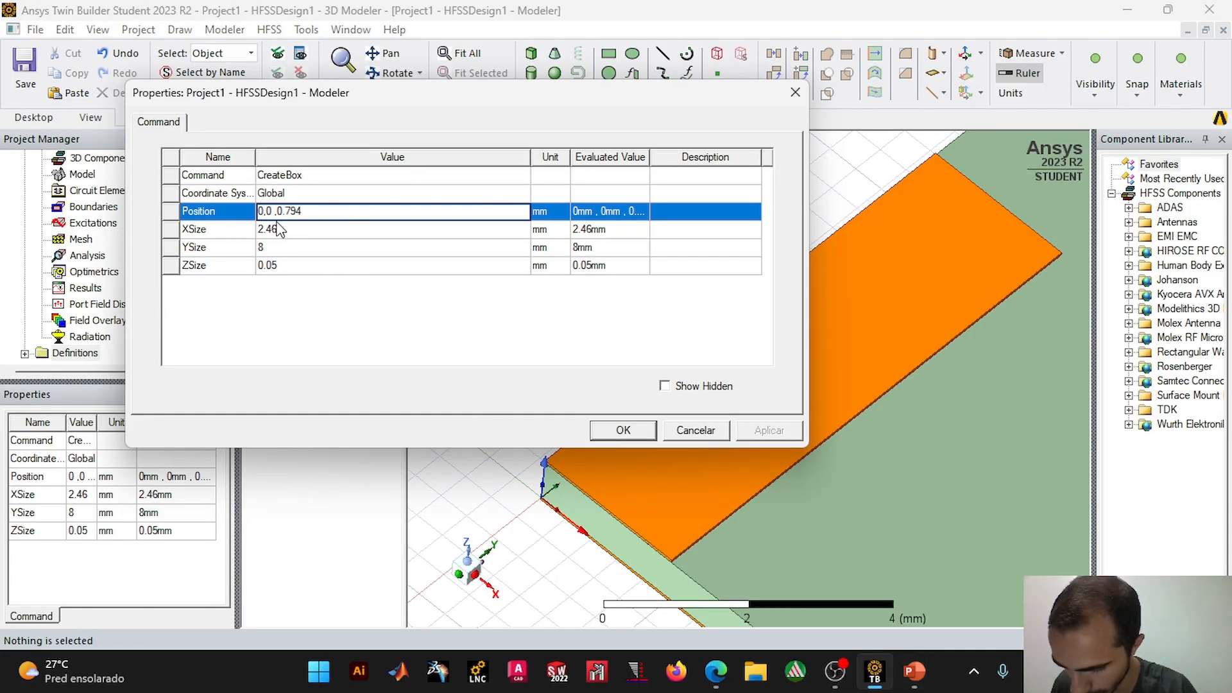
pyautogui.write('14.05')
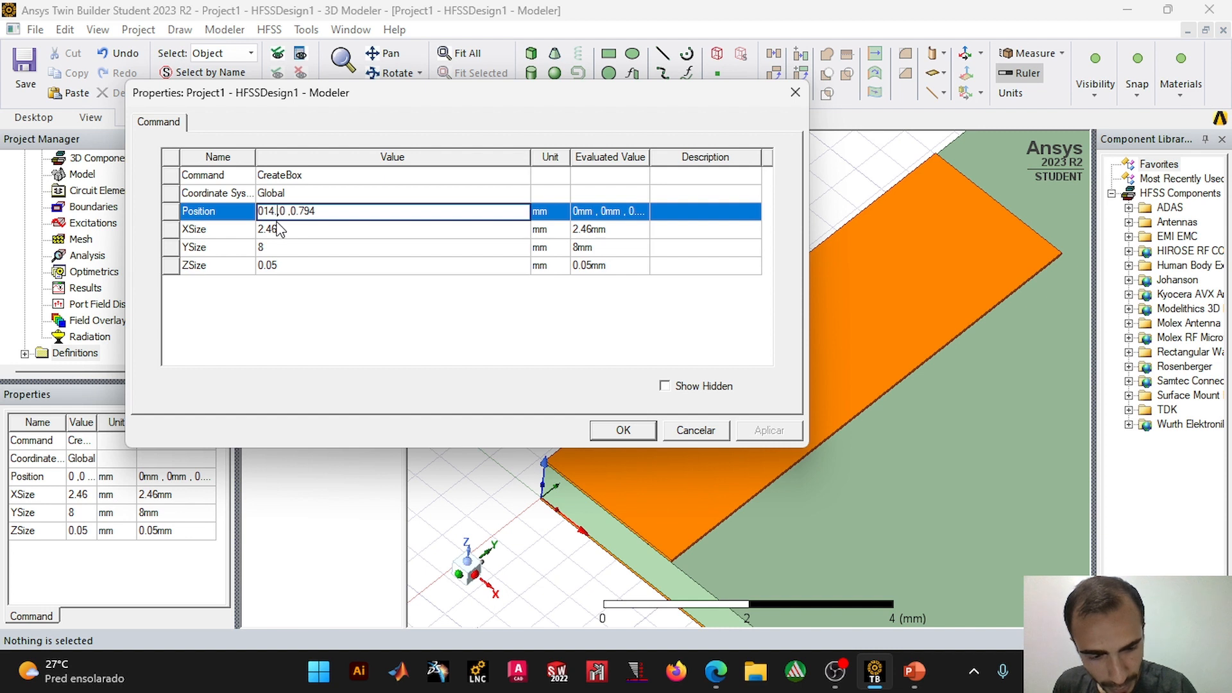
pyautogui.write('-1.23')
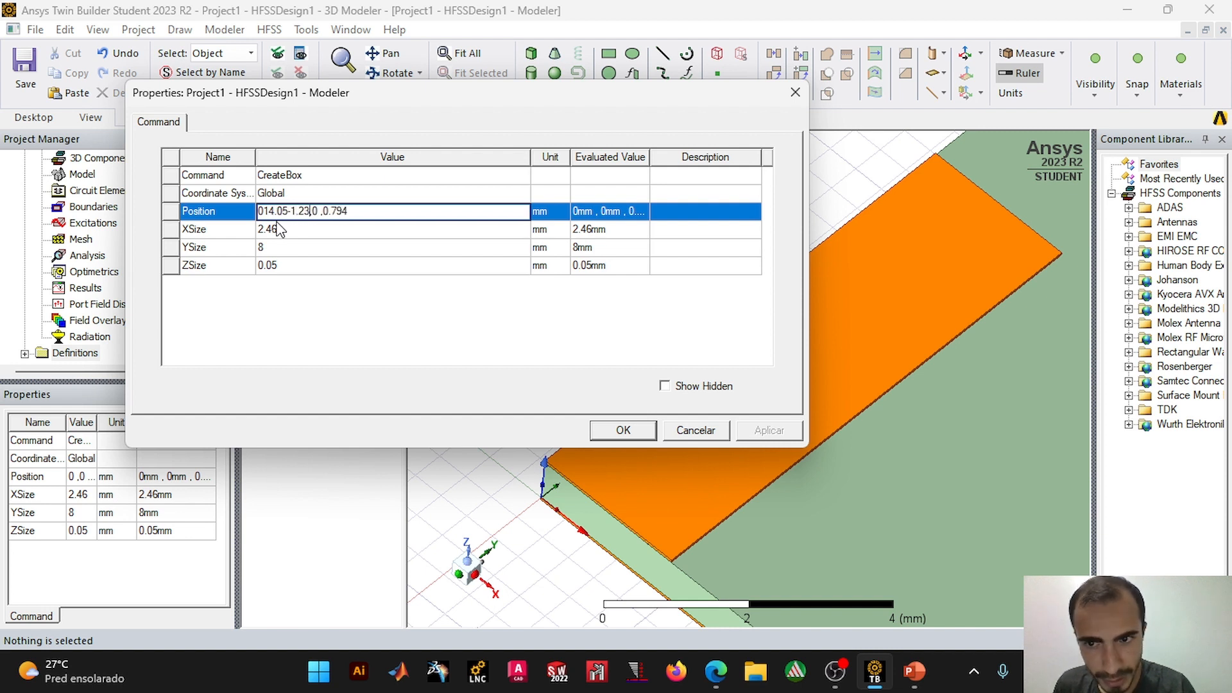
pyautogui.click(320, 202)
pyautogui.click(321, 210)
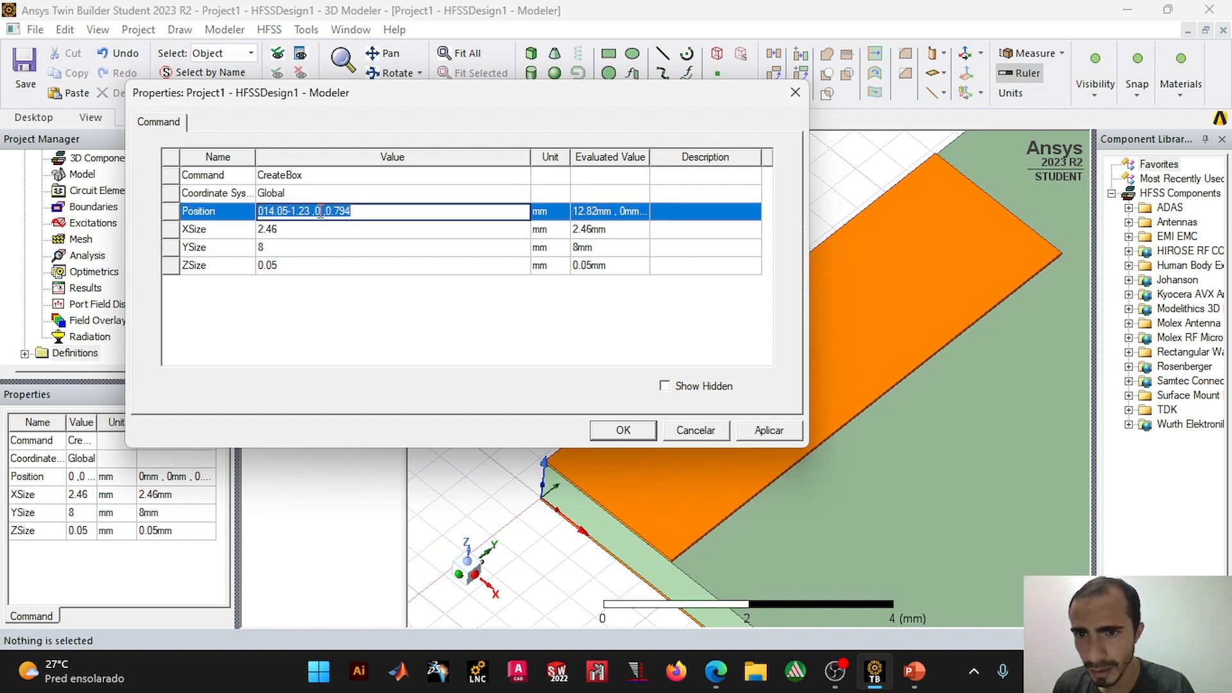
pyautogui.click(321, 212)
pyautogui.click(321, 212)
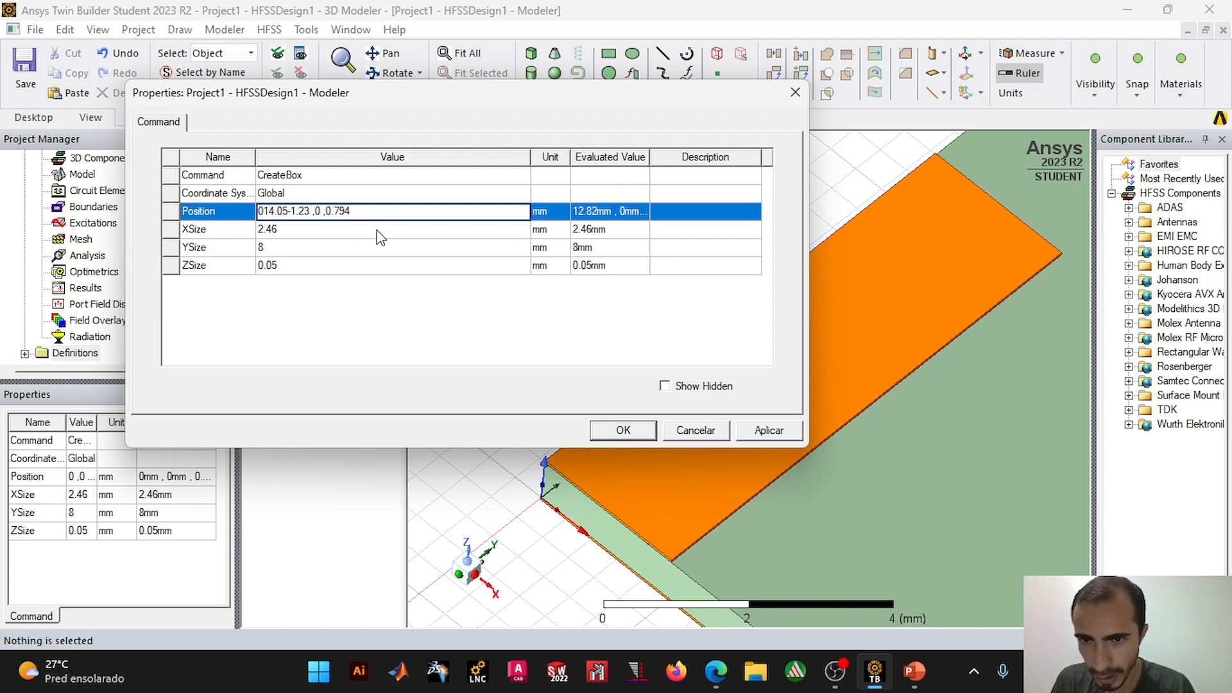
pyautogui.click(626, 432)
pyautogui.scroll(-3, 667, 420)
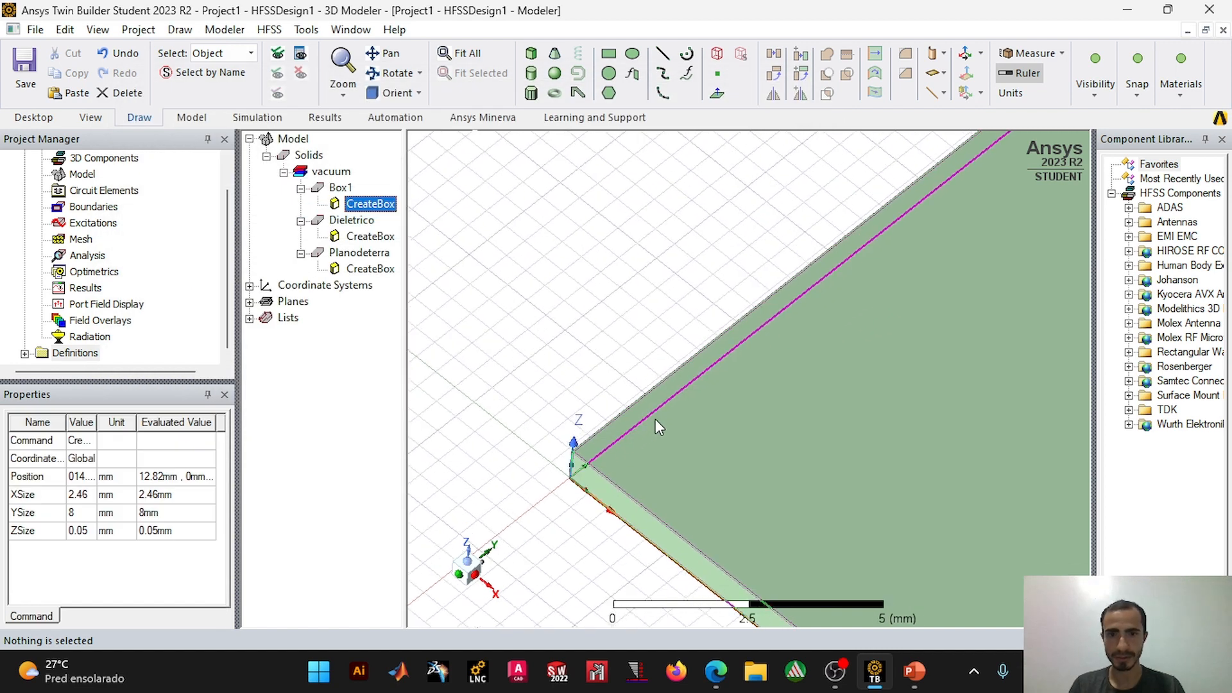
pyautogui.keyDown('shift'); pyautogui.moveTo(819, 394); pyautogui.dragTo(597, 253); pyautogui.keyUp('shift')
pyautogui.scroll(-5, 685, 363)
pyautogui.scroll(3, 684, 364)
pyautogui.scroll(-1, 626, 520)
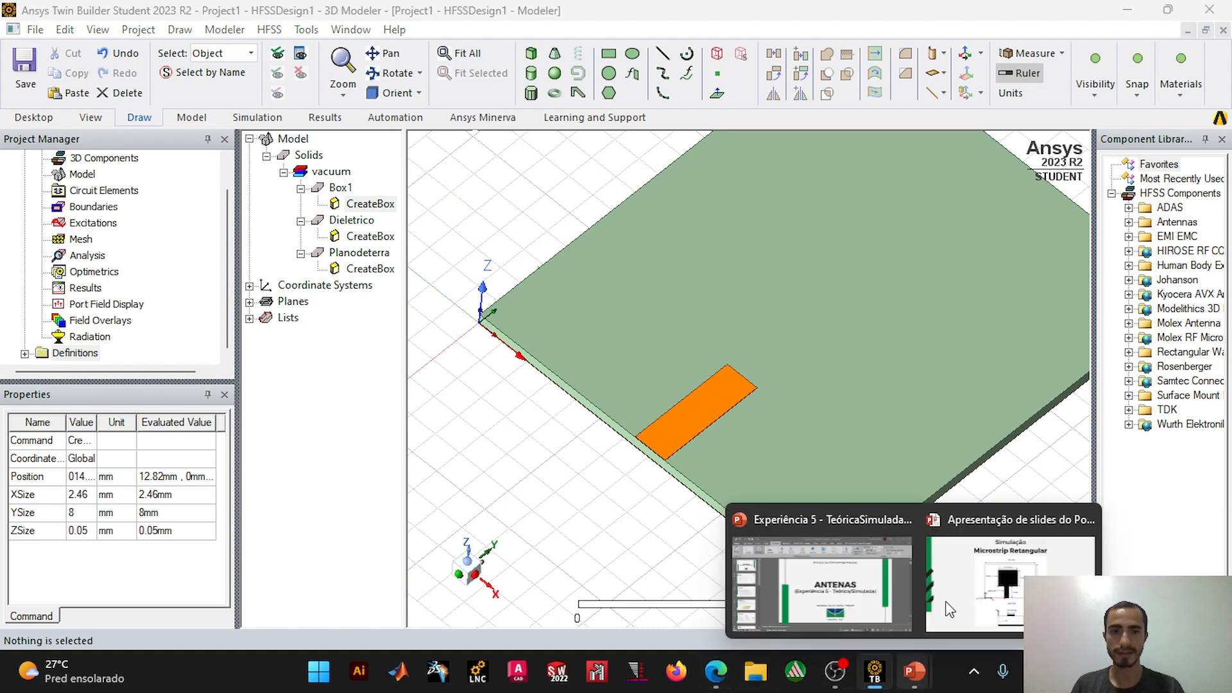
# Step: Check the patch dimensions on the slide, then draw a box about 3.5 × 5 × 2.2 mm from the substrate's top corner above the origin
pyautogui.click(984, 564)
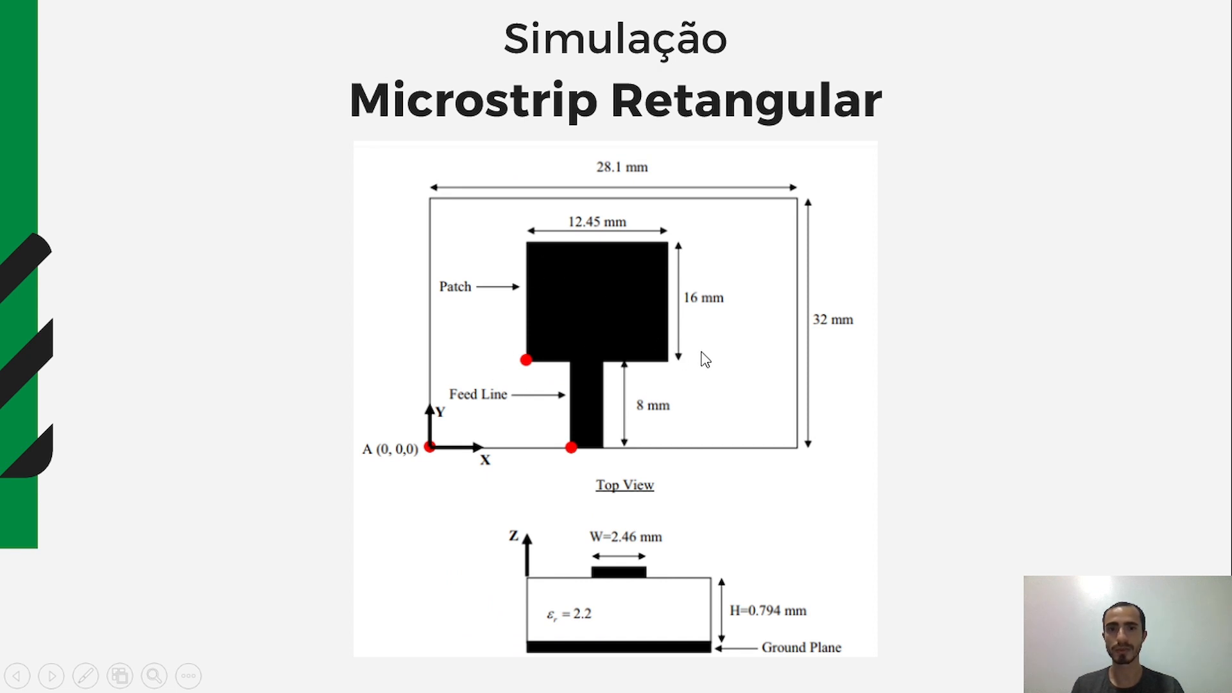
pyautogui.hotkey('alt', 'Tab')
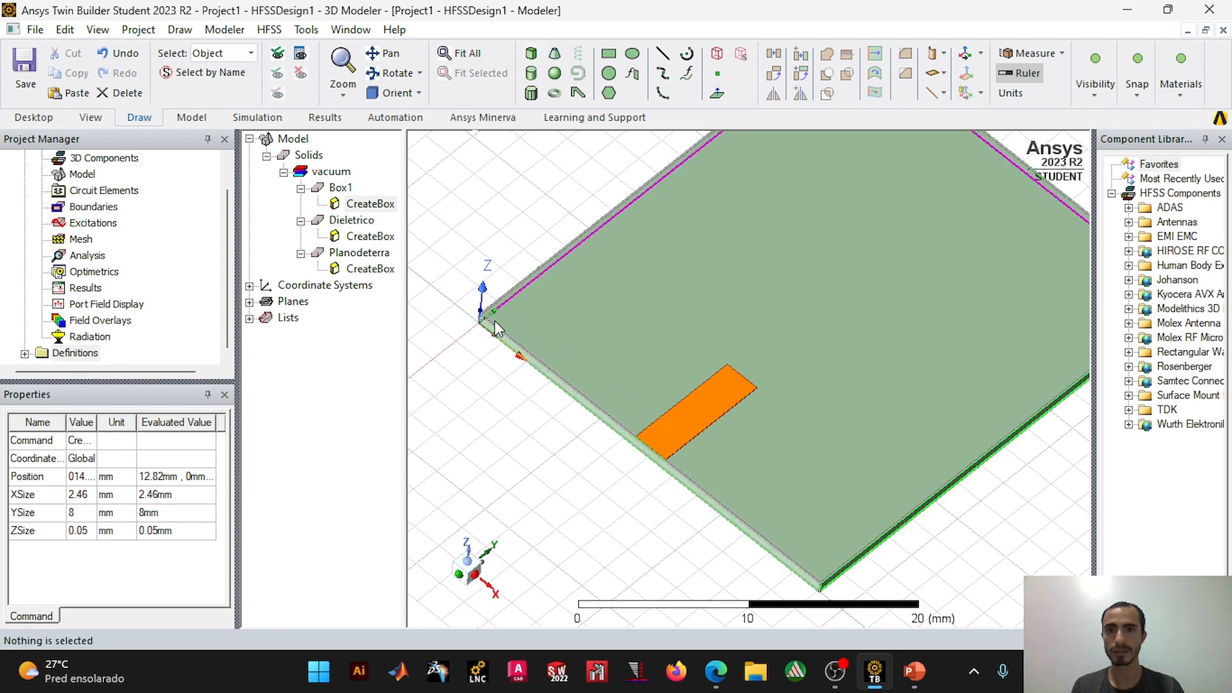
pyautogui.click(532, 54)
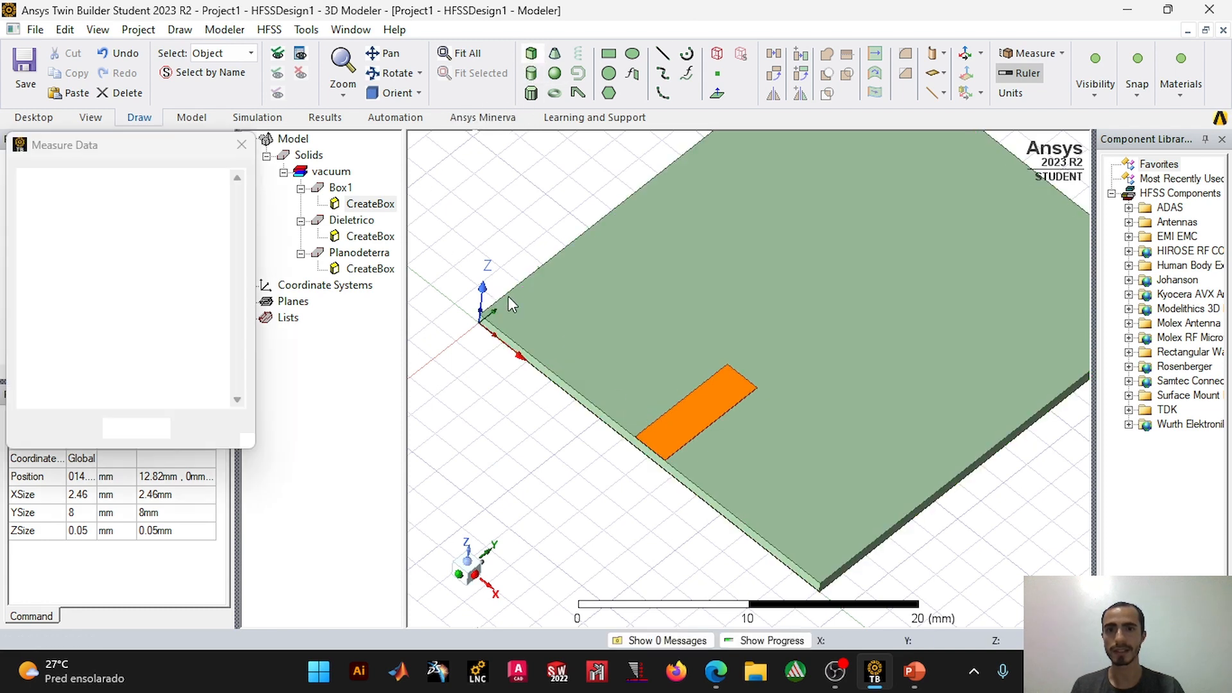
pyautogui.scroll(3, 509, 297)
pyautogui.scroll(5, 509, 297)
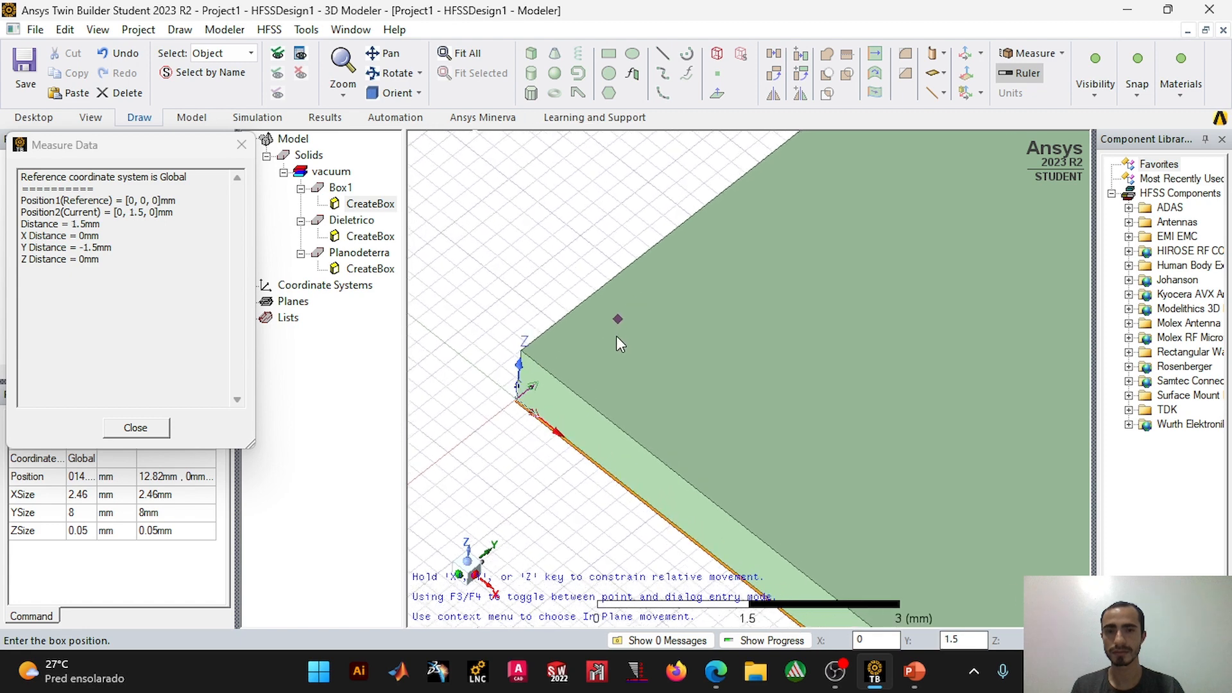
pyautogui.scroll(1, 616, 337)
pyautogui.keyDown('shift'); pyautogui.moveTo(512, 344); pyautogui.dragTo(649, 316); pyautogui.keyUp('shift')
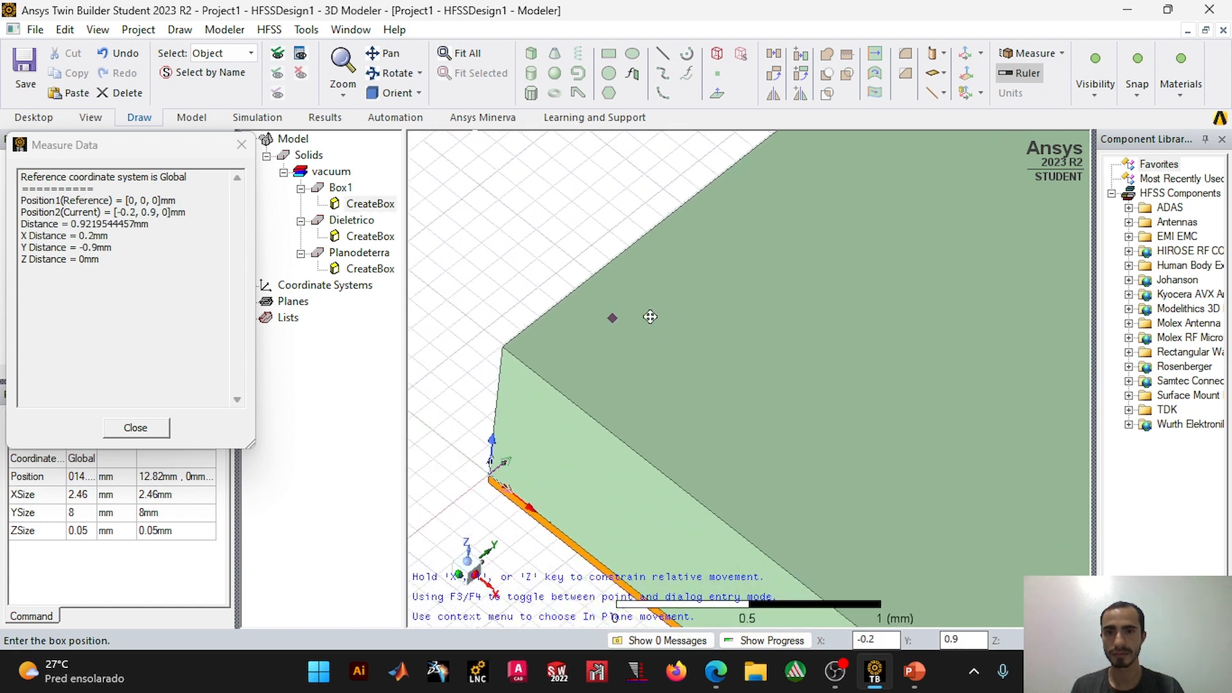
pyautogui.click(499, 347)
pyautogui.scroll(-3, 817, 437)
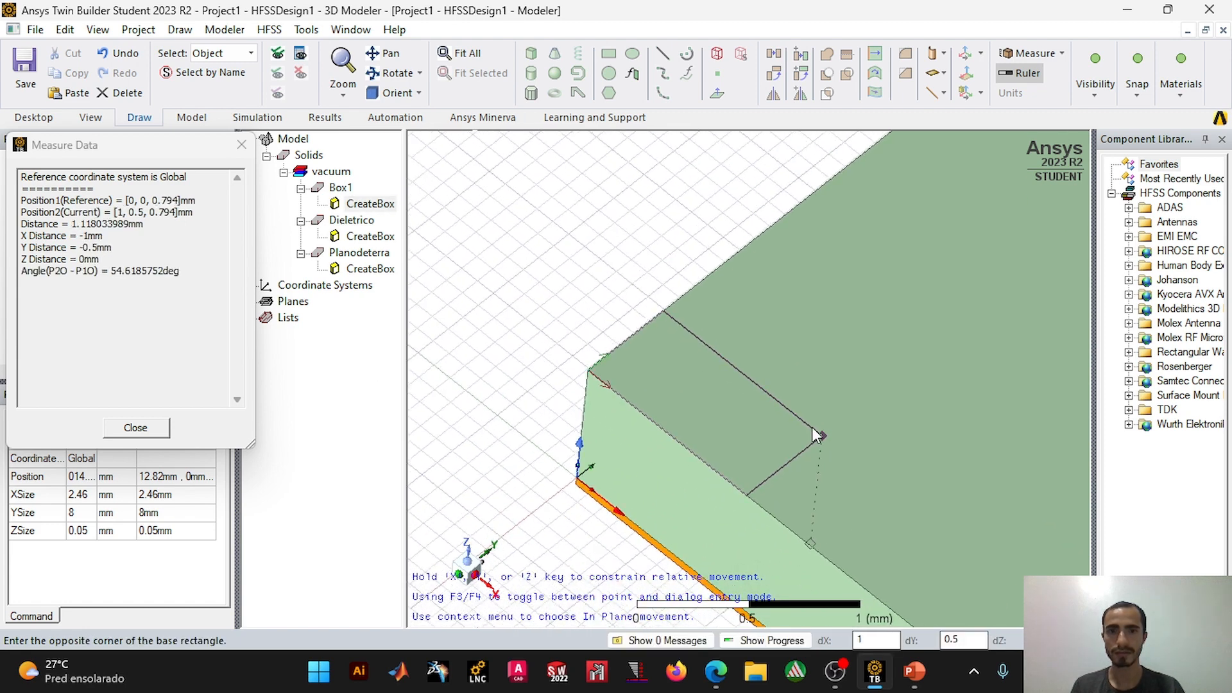
pyautogui.scroll(-2, 802, 404)
pyautogui.keyDown('shift'); pyautogui.moveTo(814, 292); pyautogui.dragTo(566, 319); pyautogui.keyUp('shift')
pyautogui.click(933, 369)
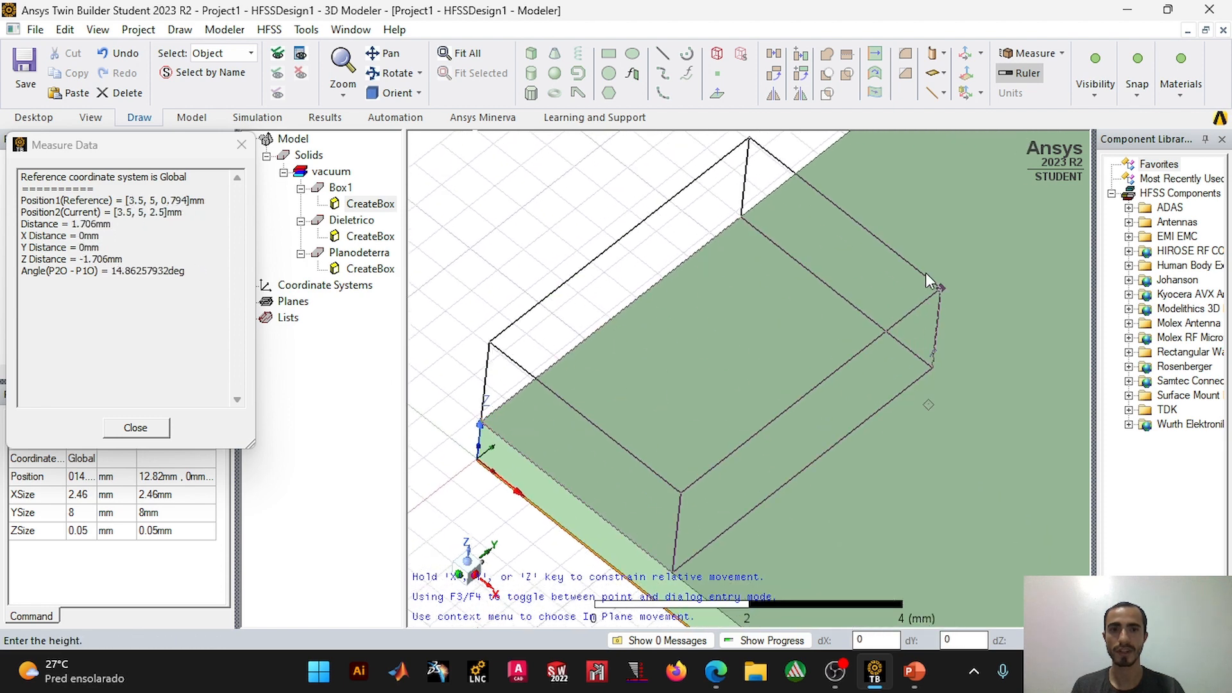
pyautogui.click(927, 247)
pyautogui.click(538, 201)
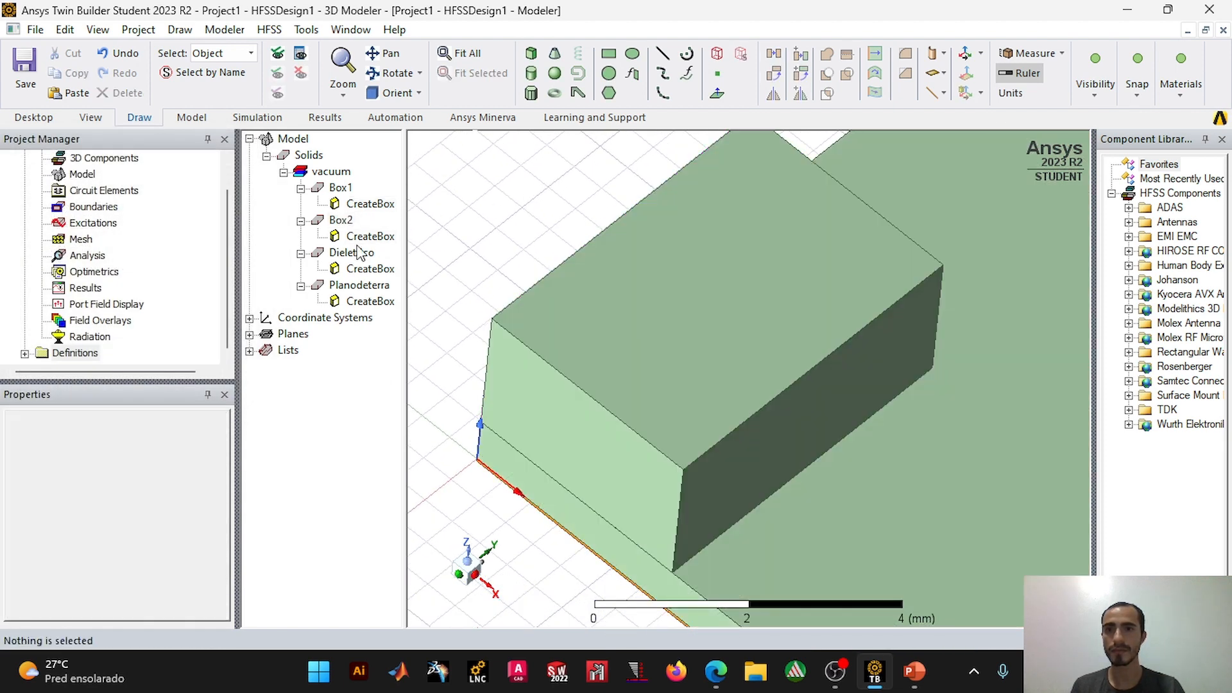
# Step: Set the new patch box's XSize to 12.45 mm, YSize to 16 mm and ZSize to 0.05 mm
pyautogui.doubleClick(369, 237)
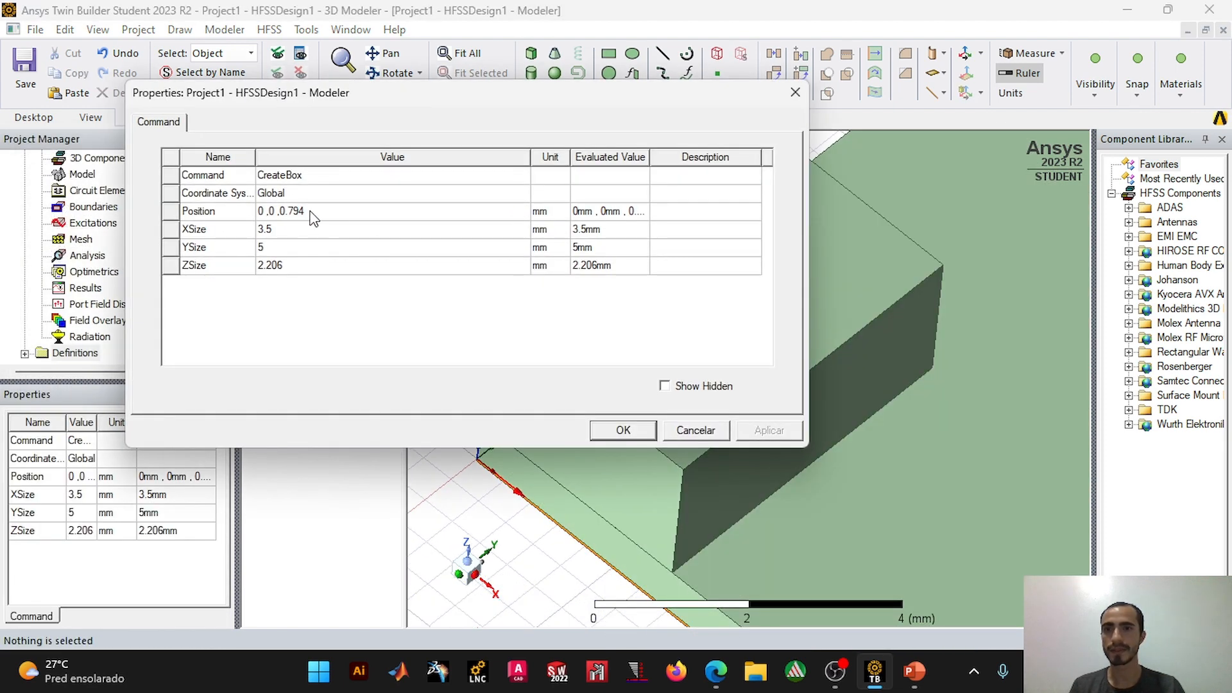
pyautogui.click(280, 238)
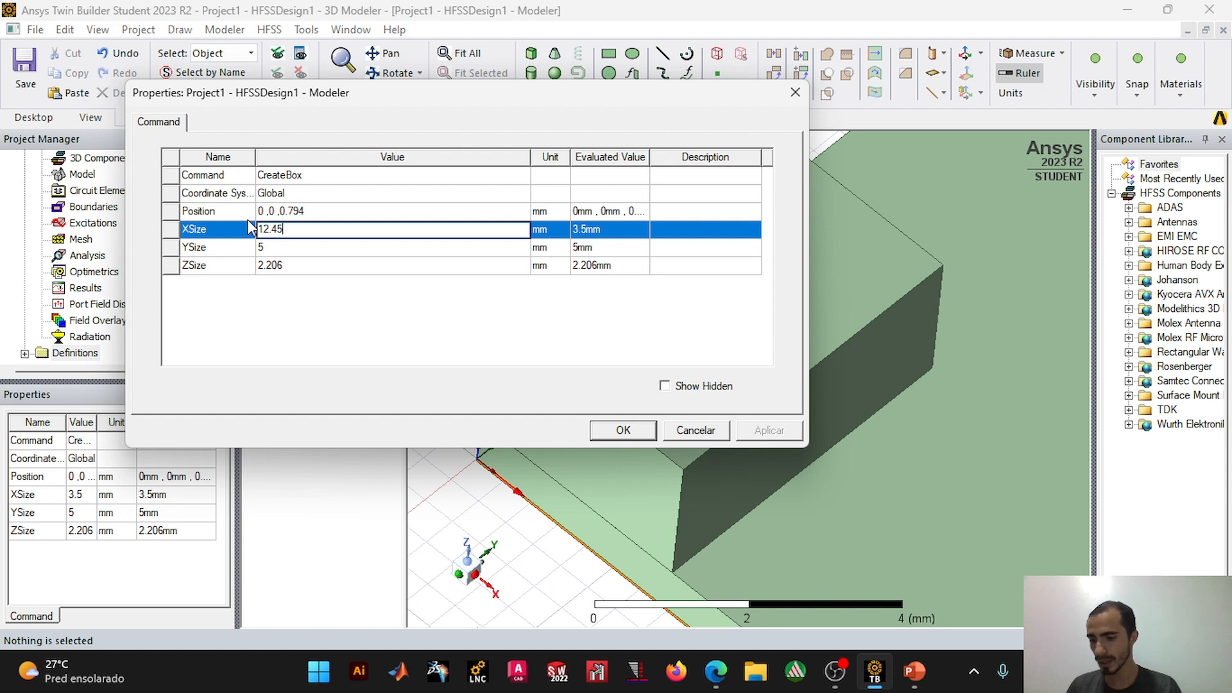
pyautogui.click(286, 248)
pyautogui.write('16')
pyautogui.click(295, 259)
pyautogui.write('0.05')
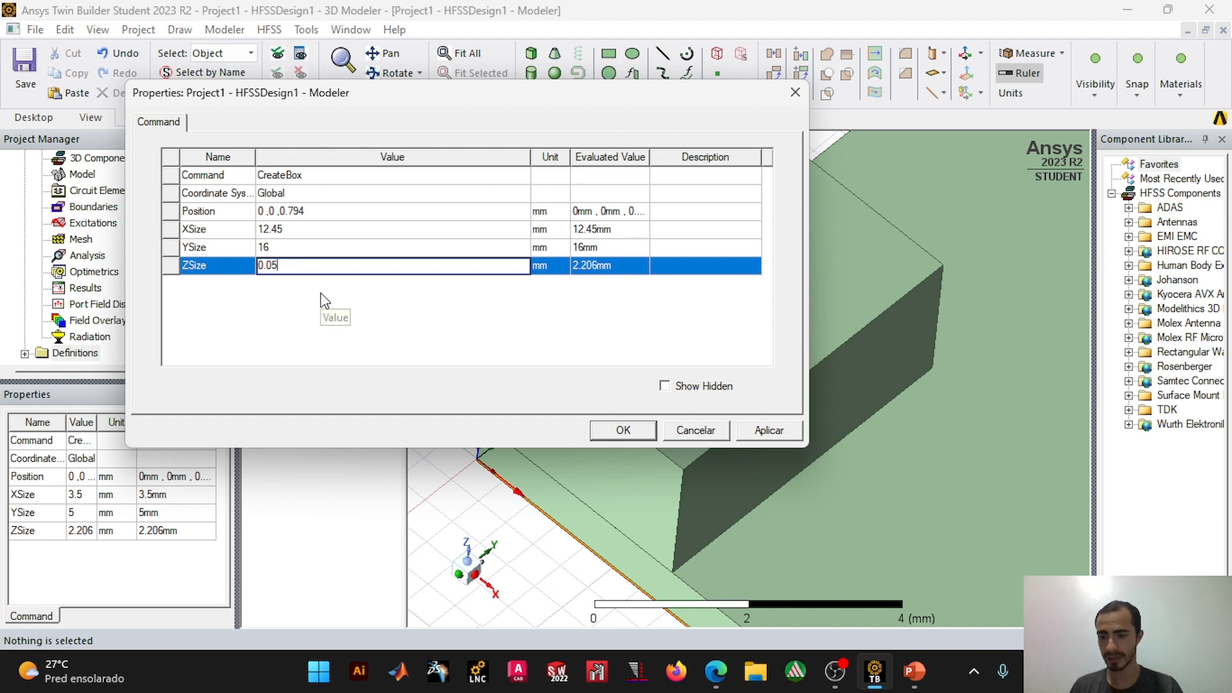
# Step: Set the patch box's position to 7.825, 8, 0.794 mm and apply the box properties
pyautogui.click(269, 212)
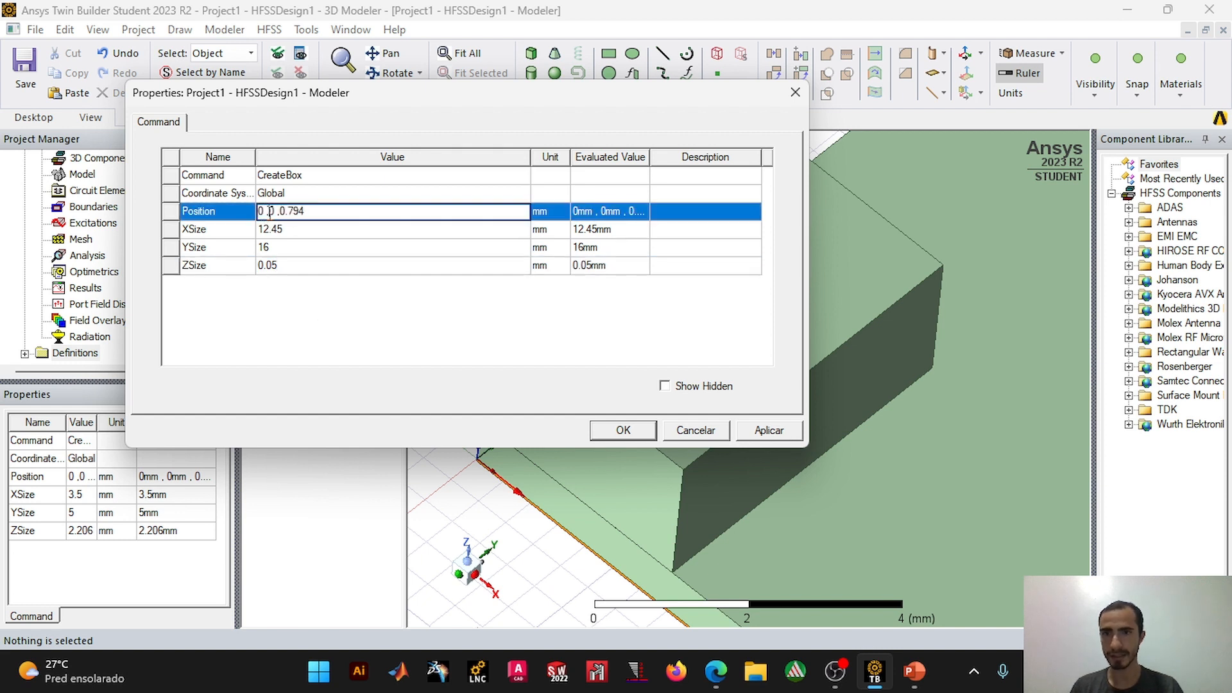
pyautogui.press('BackSpace')
pyautogui.write('7')
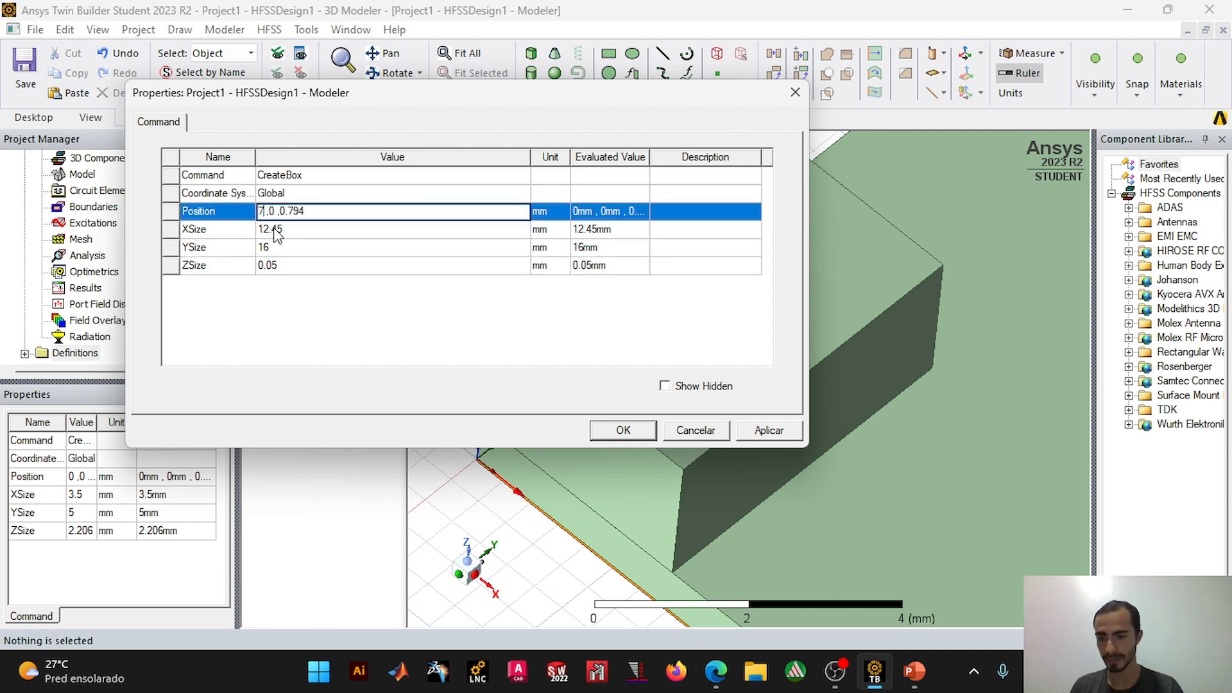
pyautogui.write('.825')
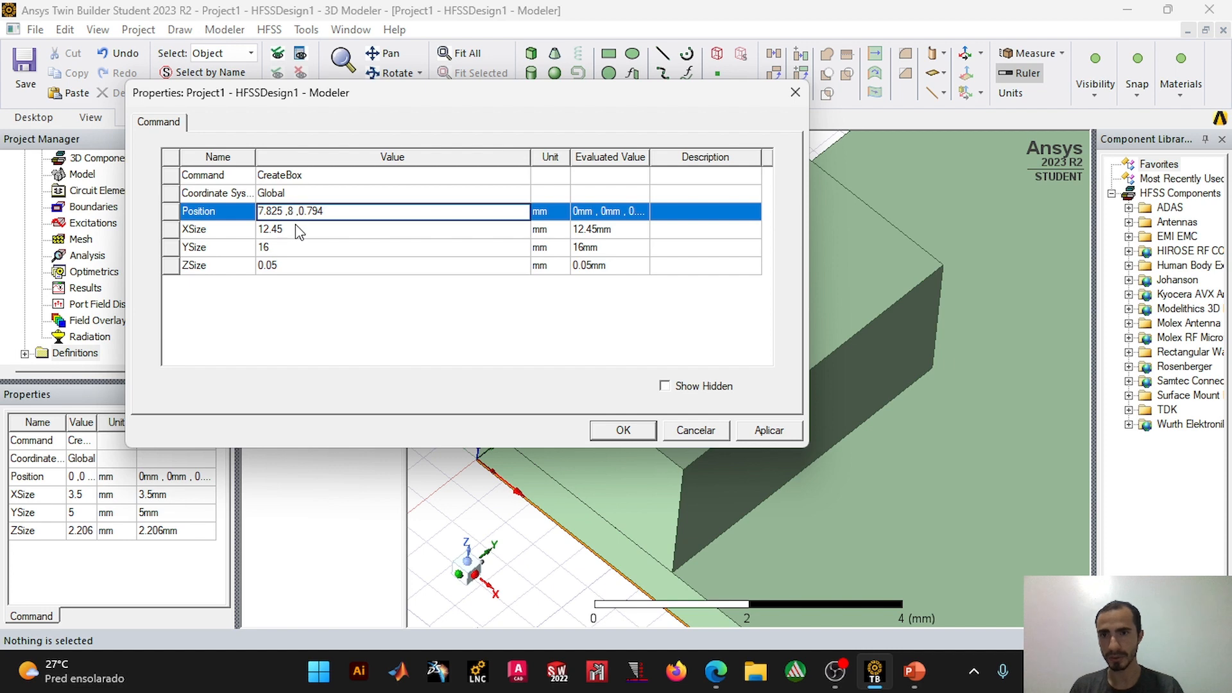
pyautogui.click(623, 431)
# Step: Change the patch box's color to orange, like the feed line
pyautogui.scroll(-4, 683, 422)
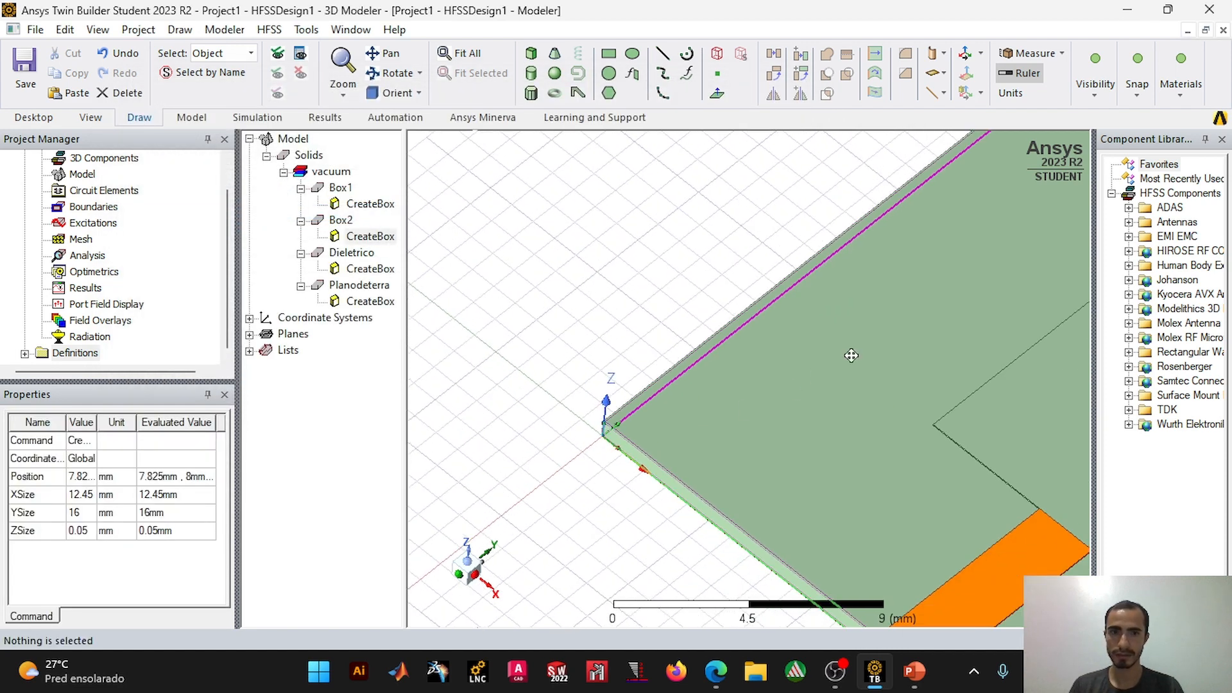
pyautogui.moveTo(852, 356); pyautogui.dragTo(572, 291, button='middle')
pyautogui.scroll(-2, 710, 394)
pyautogui.moveTo(839, 352); pyautogui.dragTo(714, 290, button='middle')
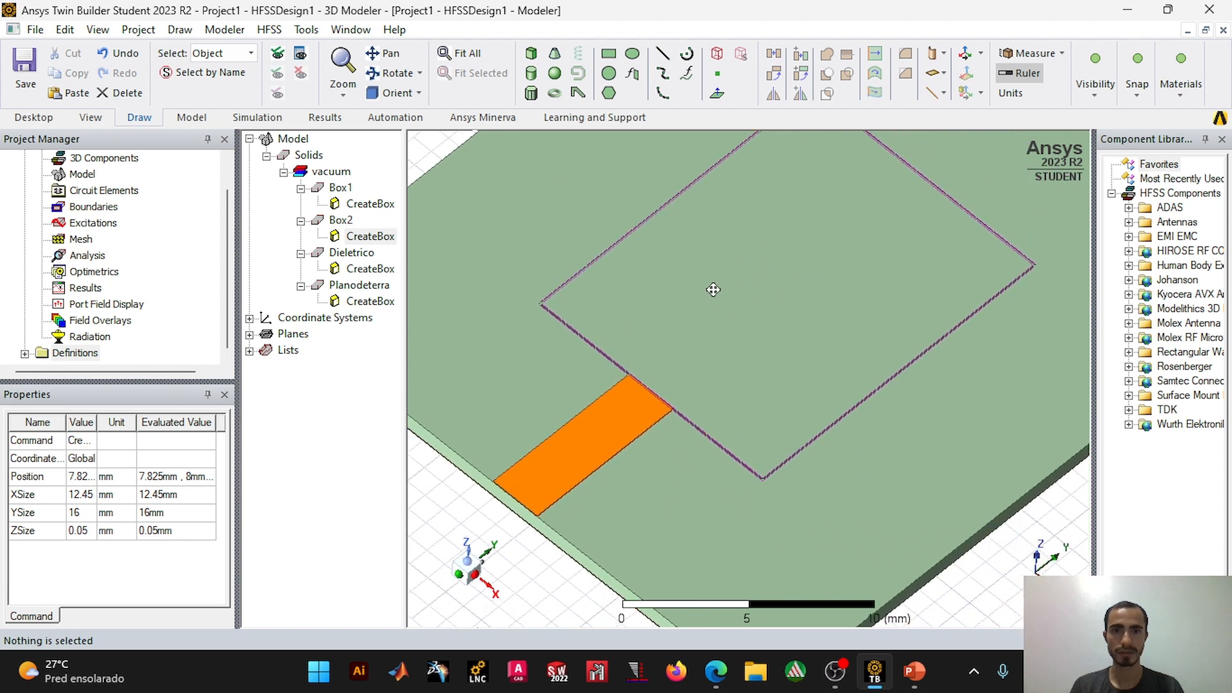
pyautogui.doubleClick(342, 220)
pyautogui.click(352, 320)
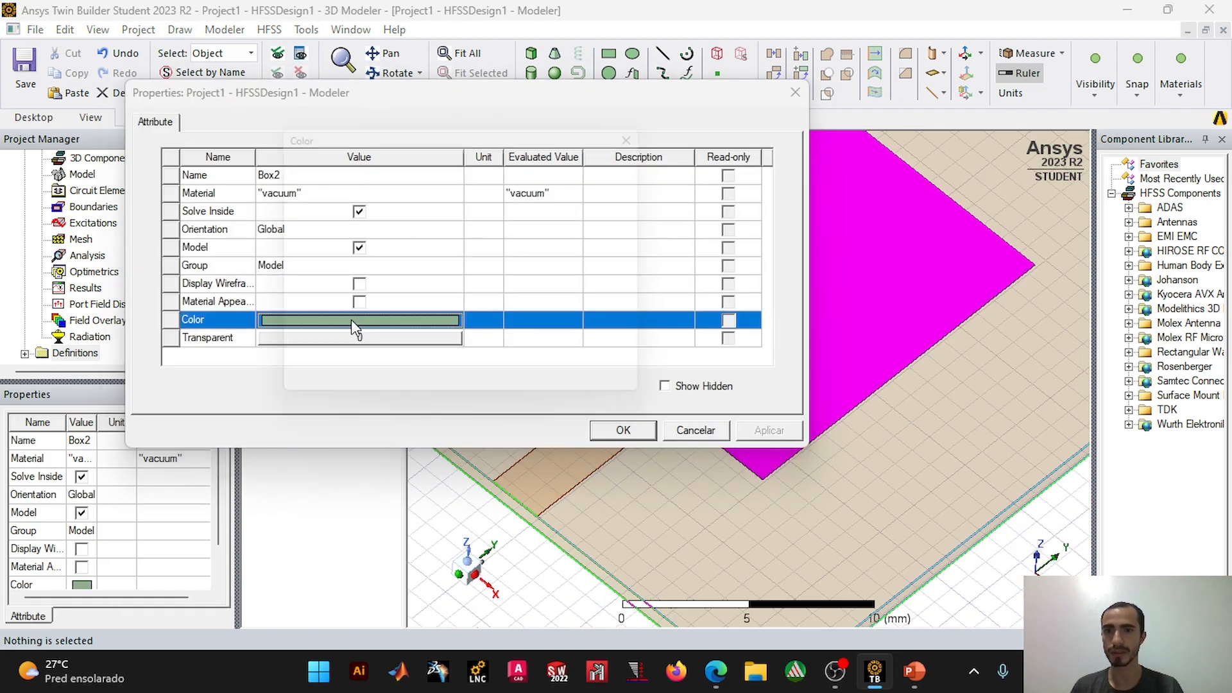
pyautogui.click(307, 232)
pyautogui.click(311, 396)
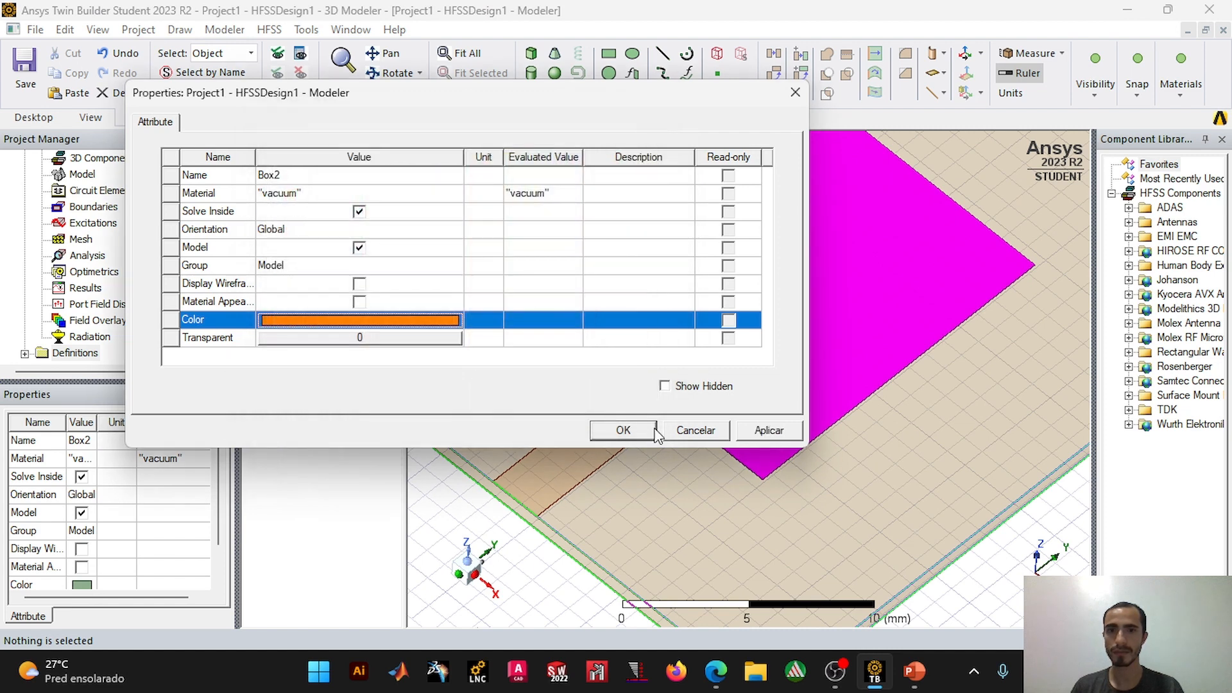
pyautogui.click(623, 430)
# Step: Unite the feed line box and the patch box into a single solid
pyautogui.scroll(-5, 970, 588)
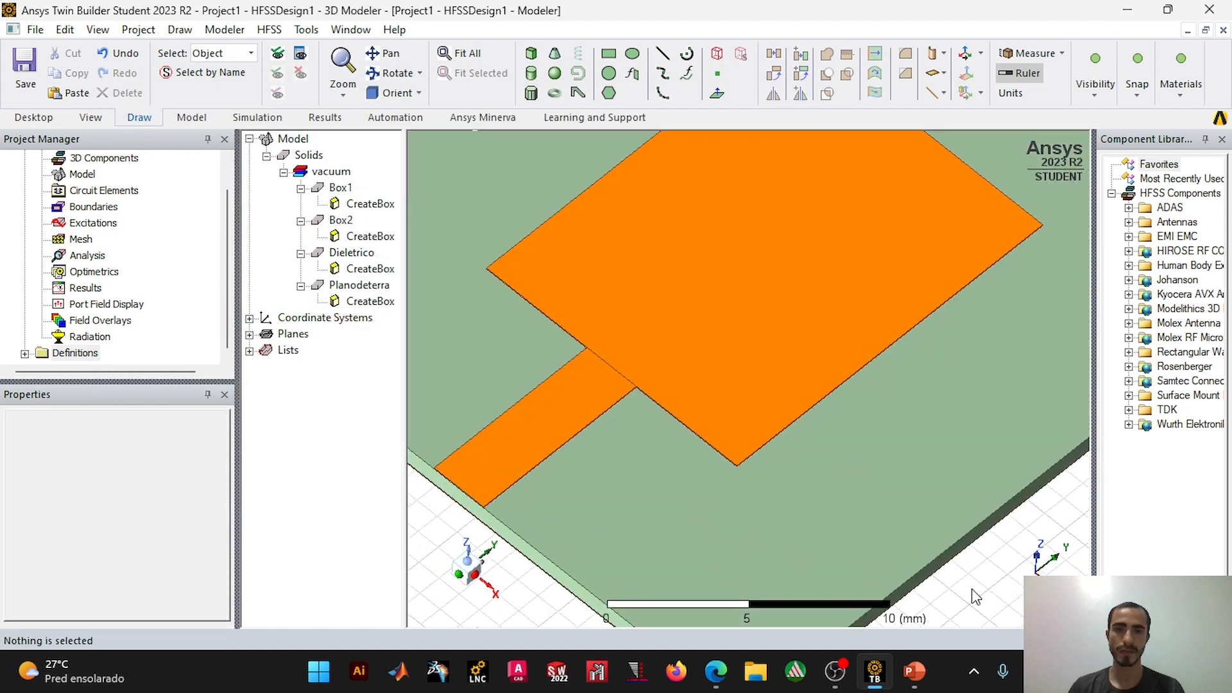
pyautogui.moveTo(803, 387); pyautogui.dragTo(838, 329, button='middle')
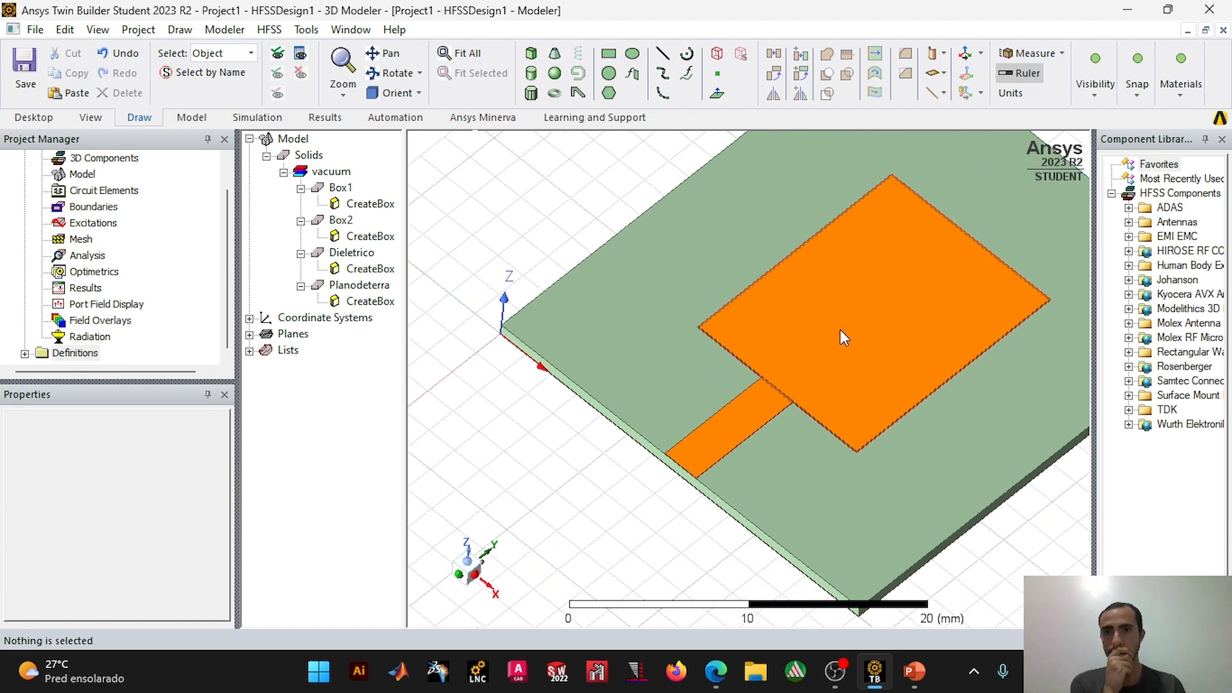
pyautogui.click(371, 204)
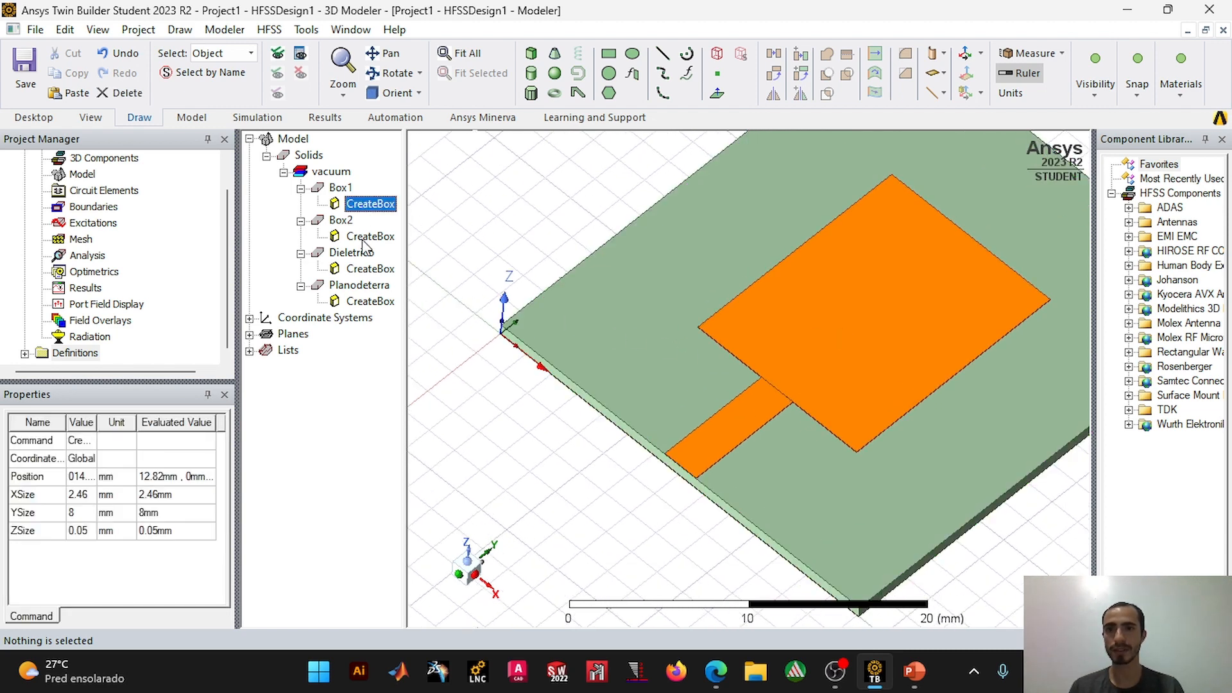
pyautogui.click(340, 187)
pyautogui.keyDown('ctrl'); pyautogui.click(340, 220); pyautogui.keyUp('ctrl')
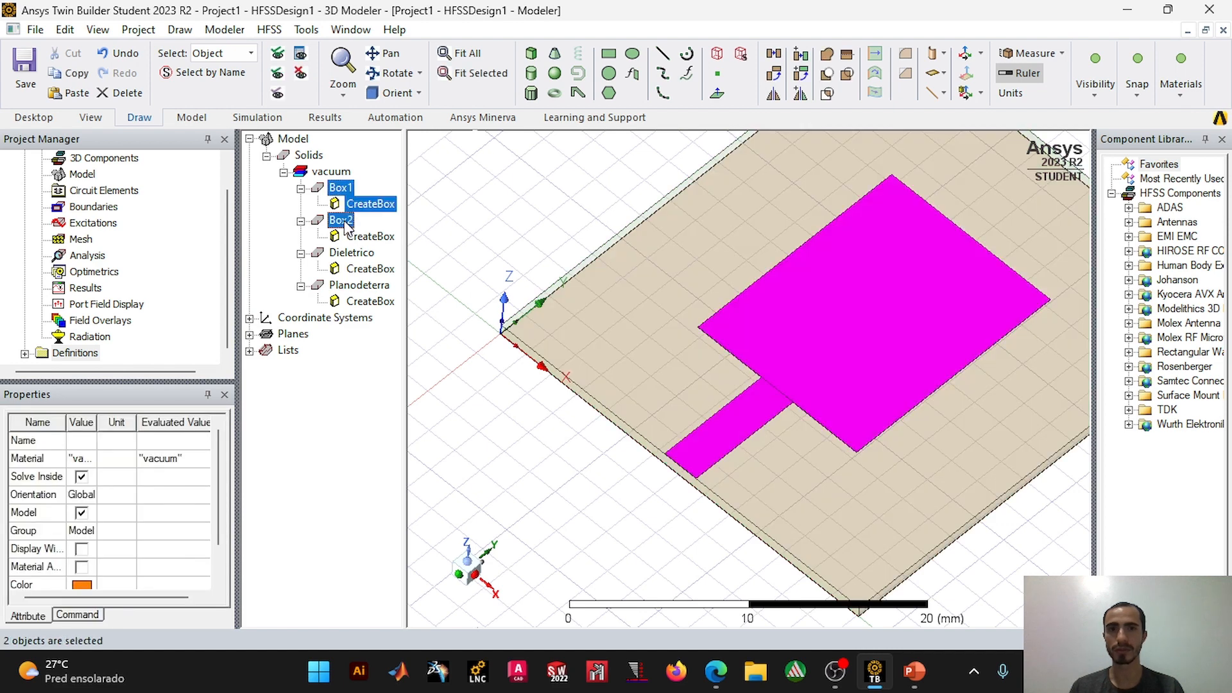
pyautogui.click(828, 58)
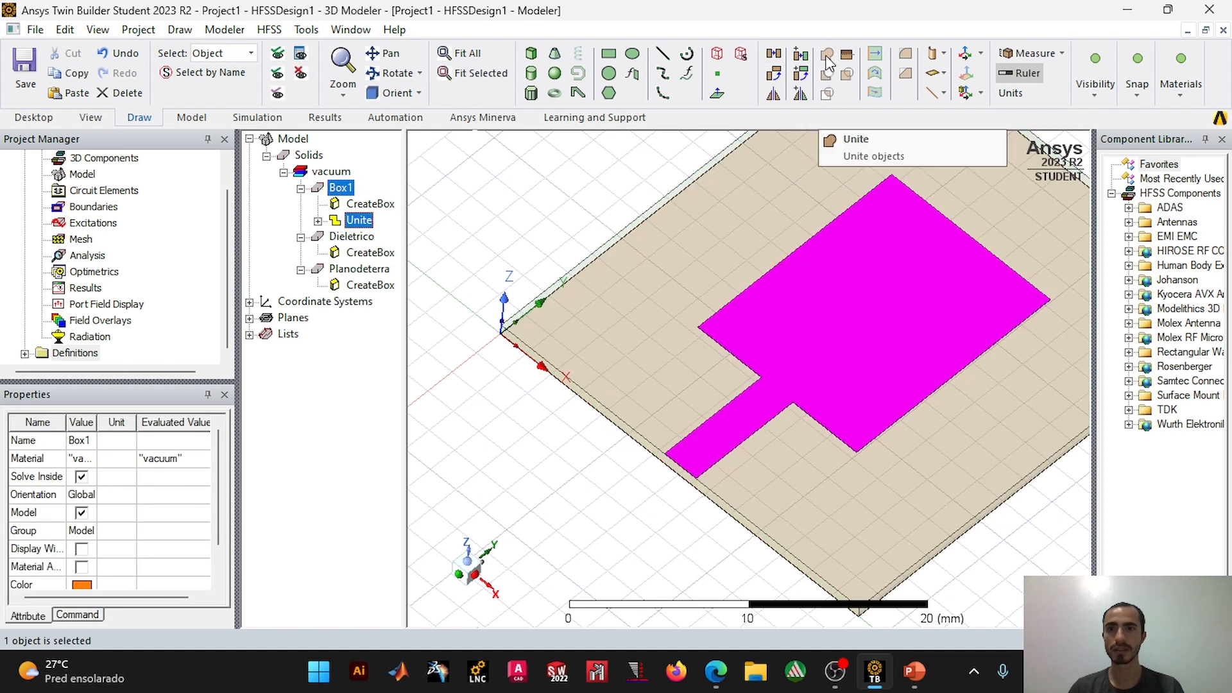
pyautogui.click(509, 174)
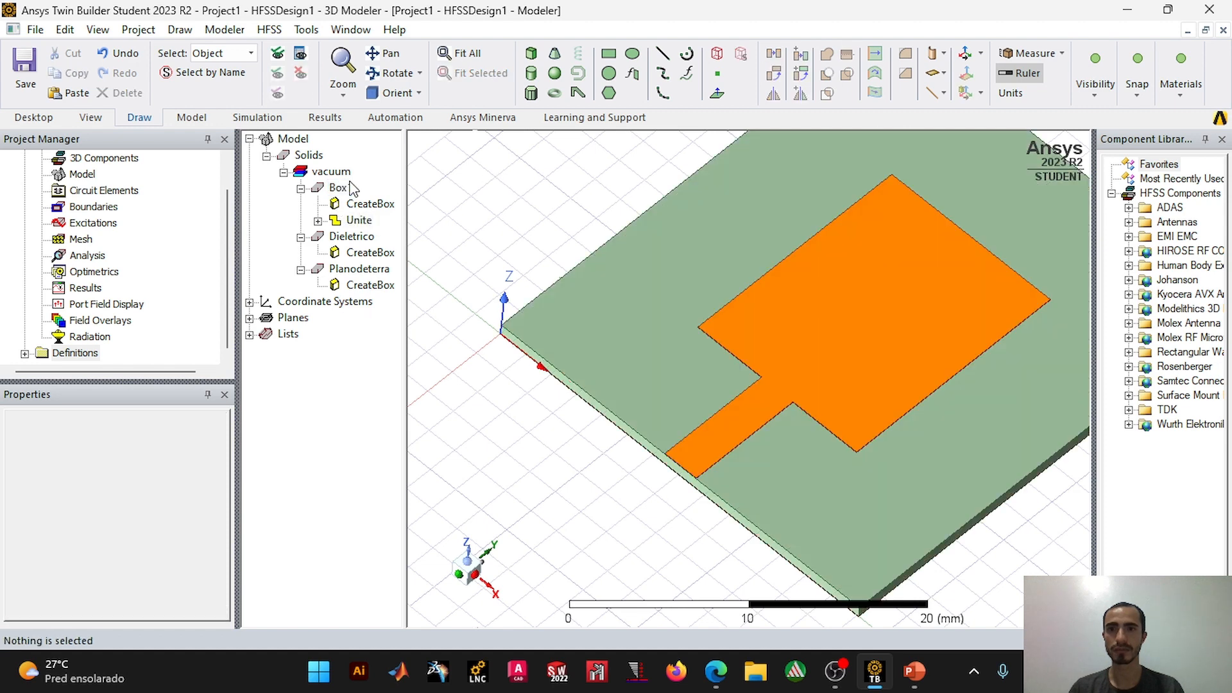
pyautogui.click(340, 188)
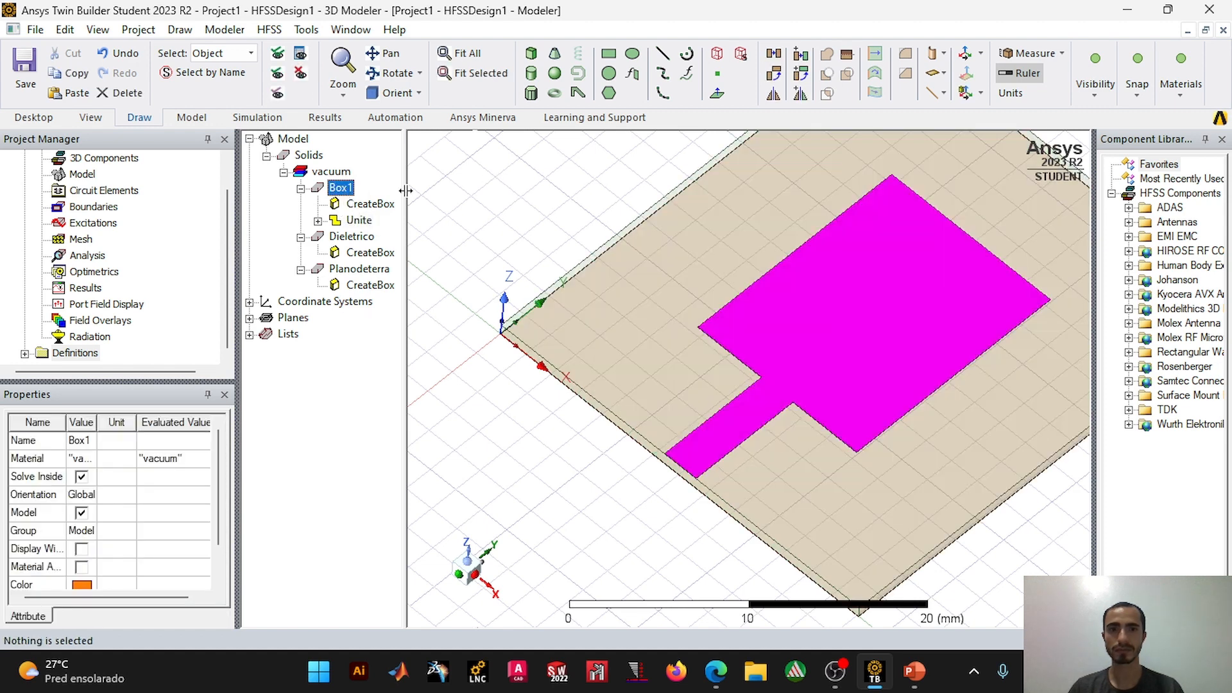
pyautogui.click(530, 235)
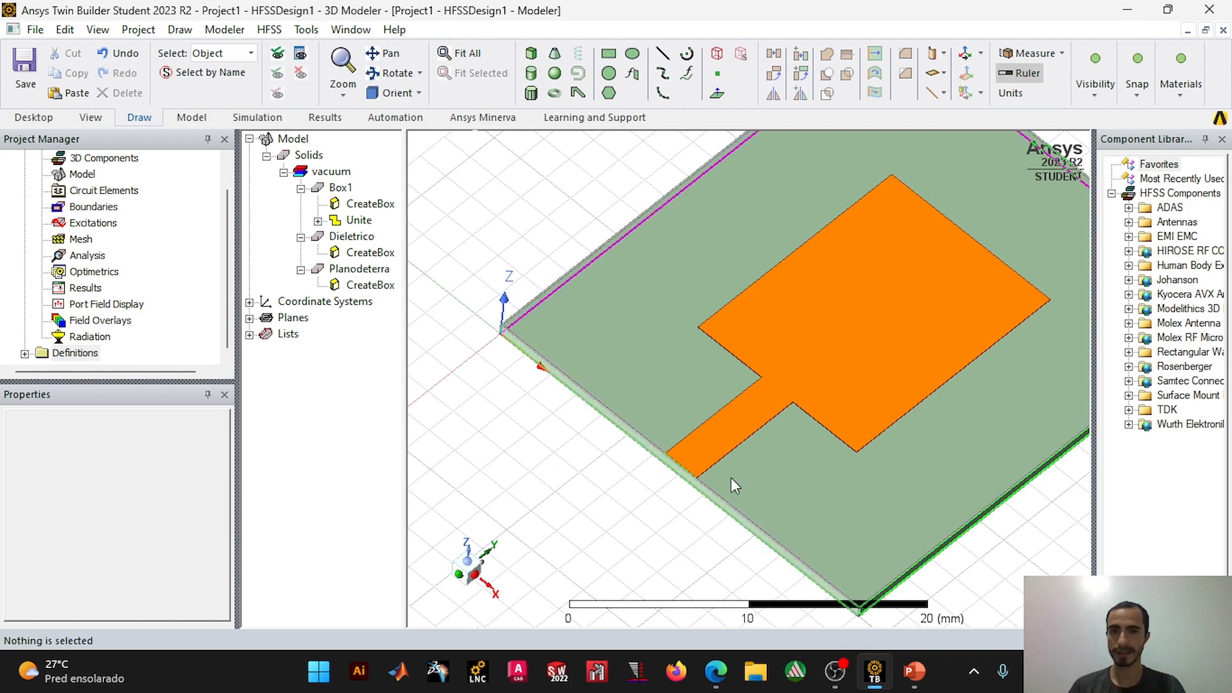
pyautogui.moveTo(691, 451); pyautogui.dragTo(688, 377, button='middle')
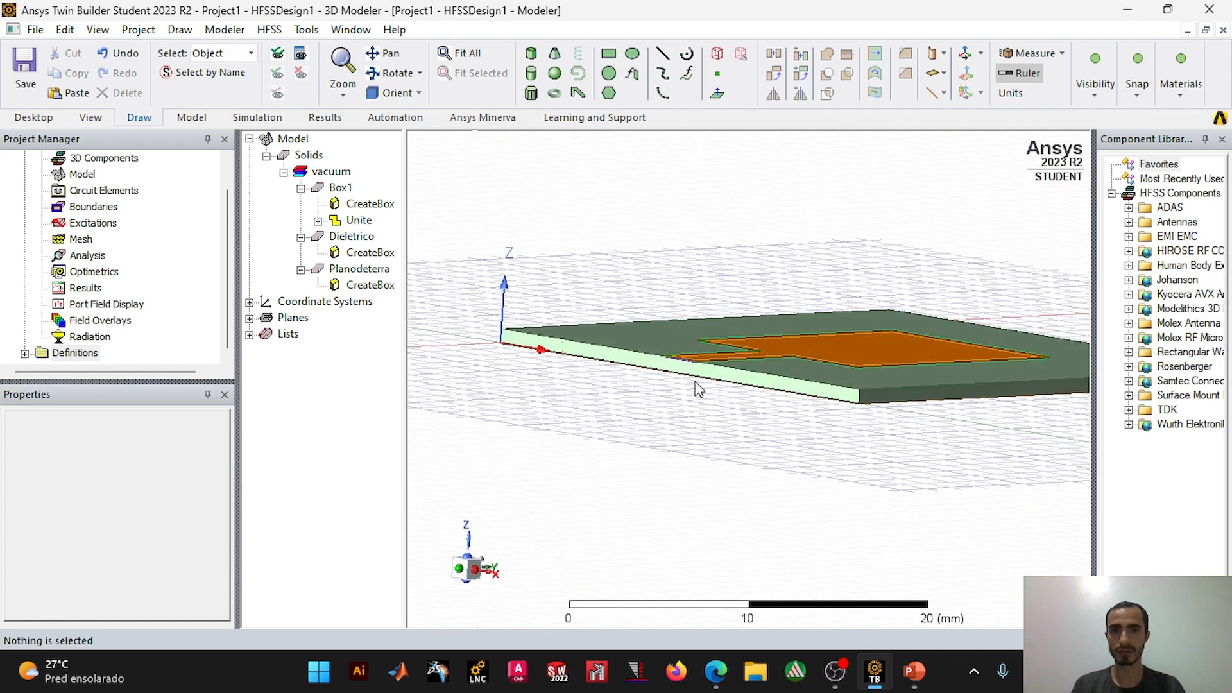
pyautogui.scroll(4, 695, 383)
pyautogui.scroll(4, 679, 325)
pyautogui.scroll(3, 679, 325)
pyautogui.keyDown('alt'); pyautogui.moveTo(673, 448); pyautogui.dragTo(696, 476); pyautogui.keyUp('alt')
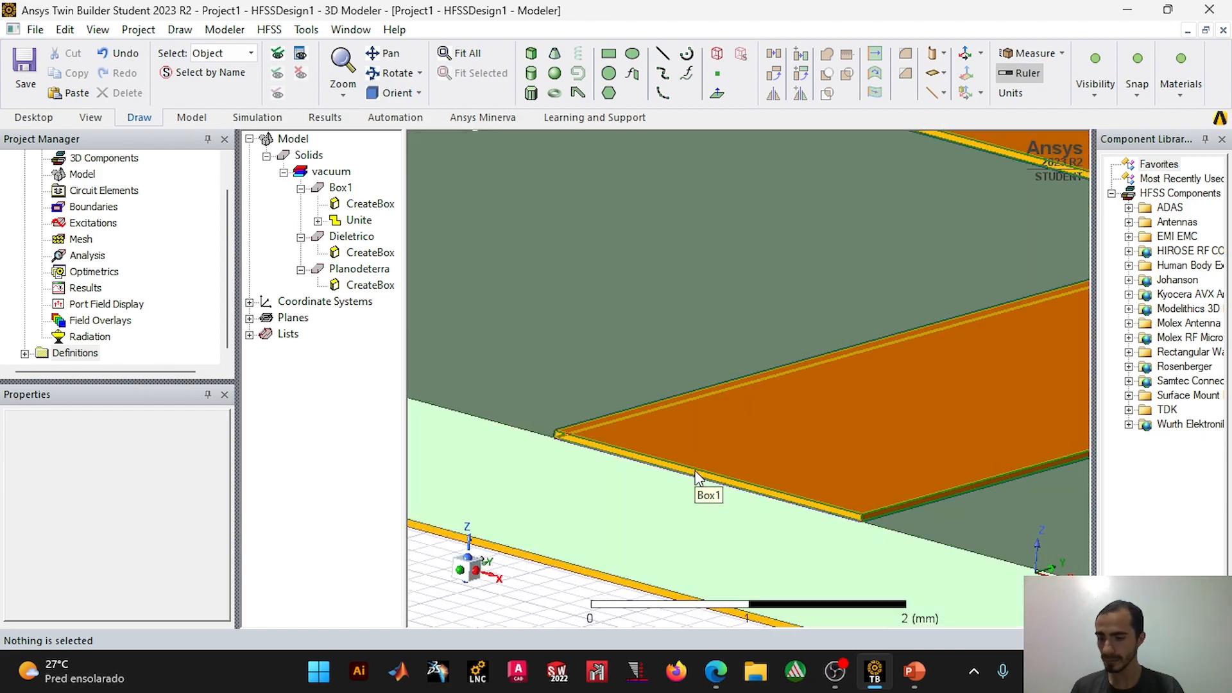
pyautogui.click(609, 56)
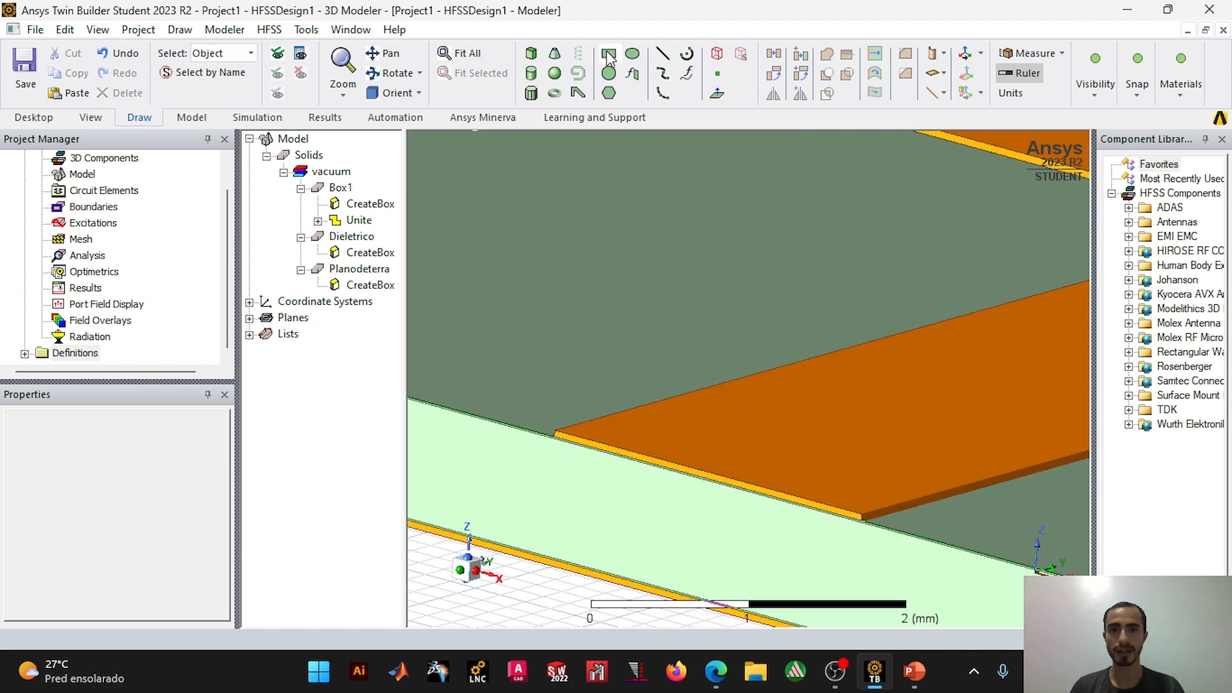
pyautogui.scroll(3, 561, 443)
pyautogui.scroll(5, 557, 435)
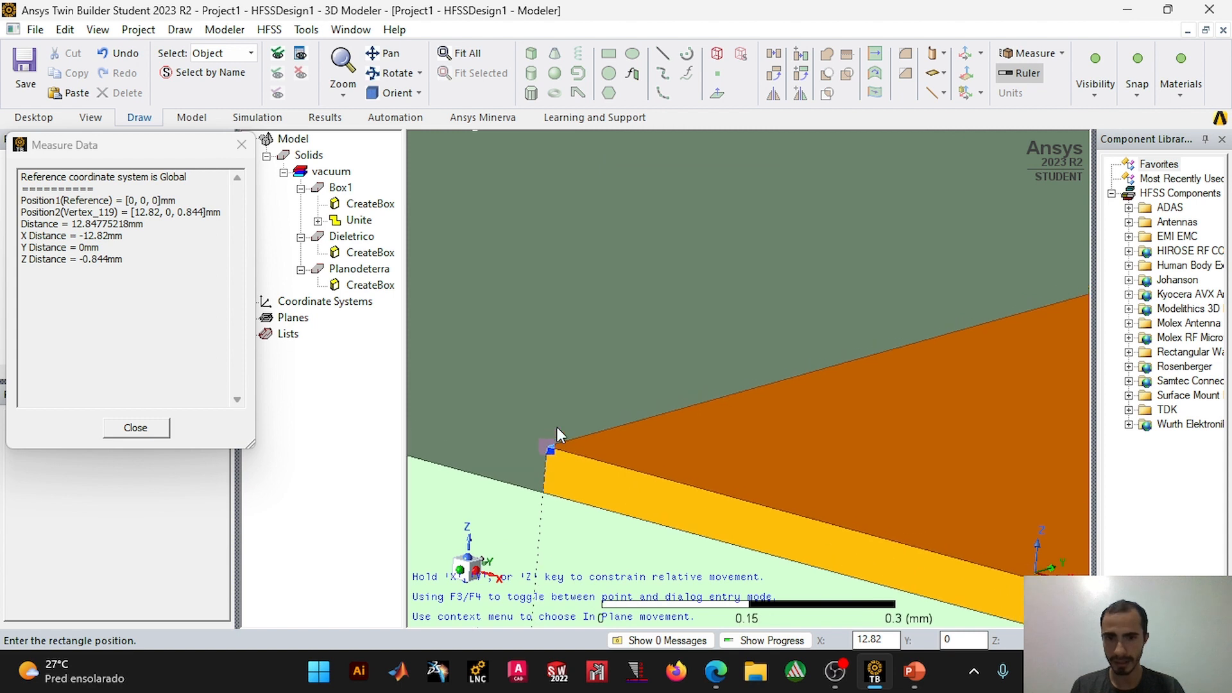
pyautogui.keyDown('shift'); pyautogui.moveTo(555, 534); pyautogui.dragTo(590, 358); pyautogui.keyUp('shift')
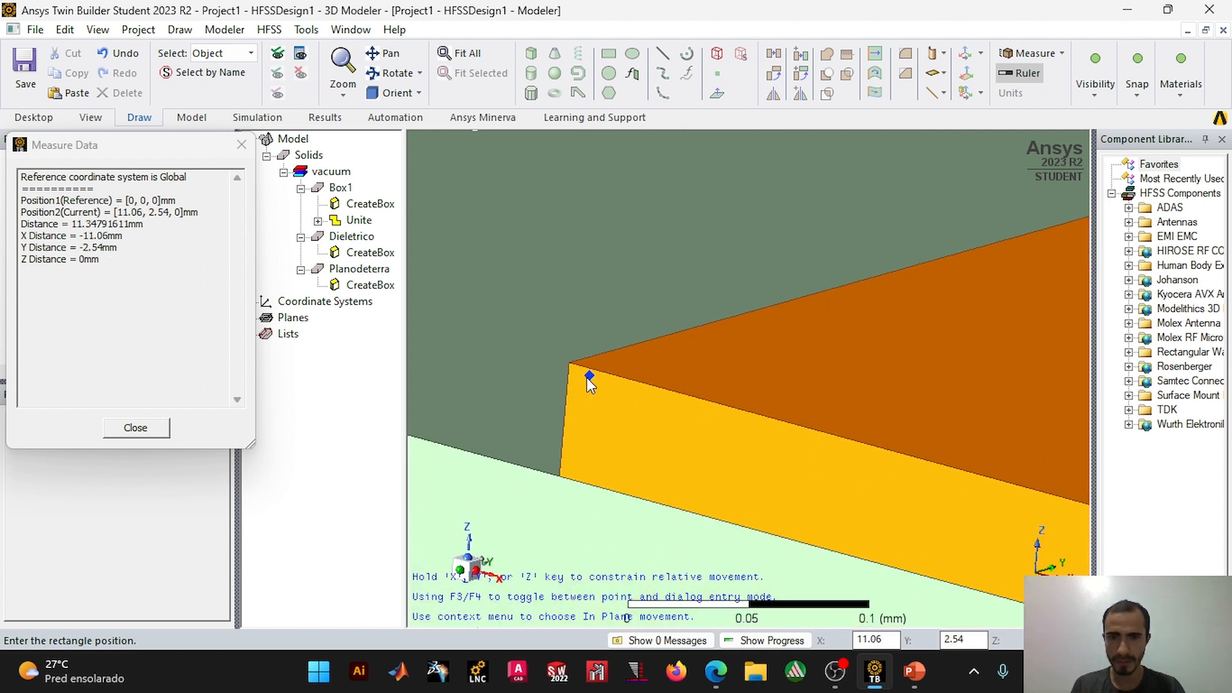
pyautogui.click(571, 364)
pyautogui.scroll(-4, 610, 395)
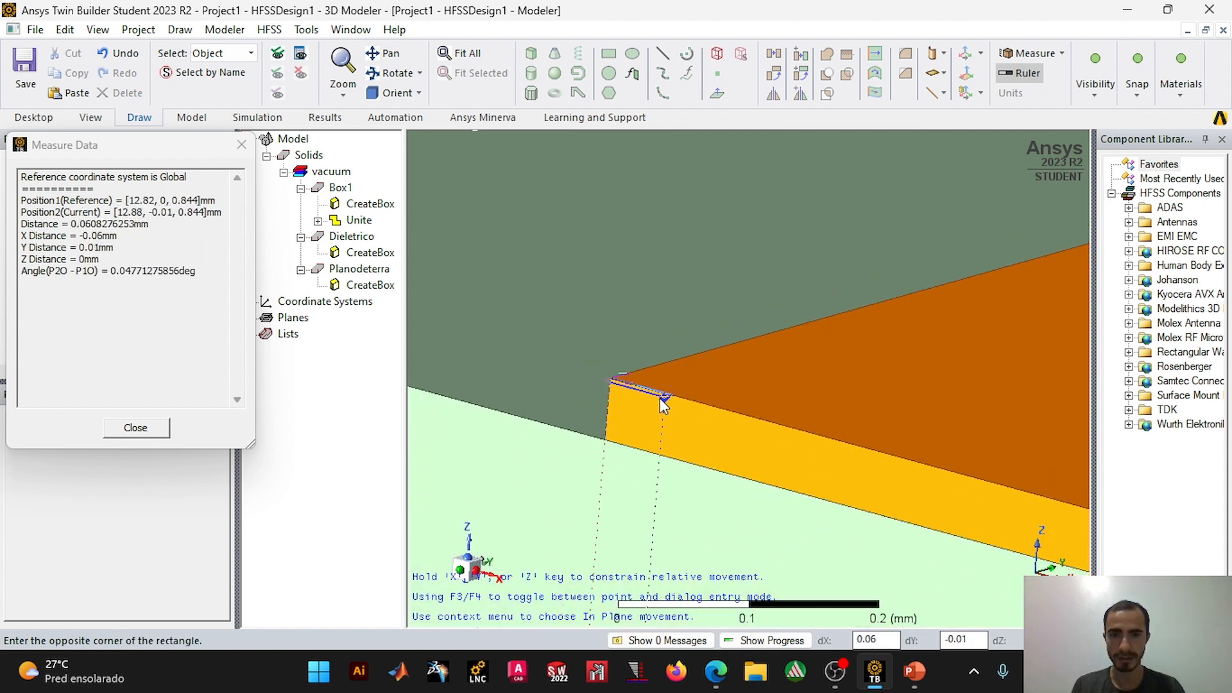
pyautogui.scroll(-1, 796, 417)
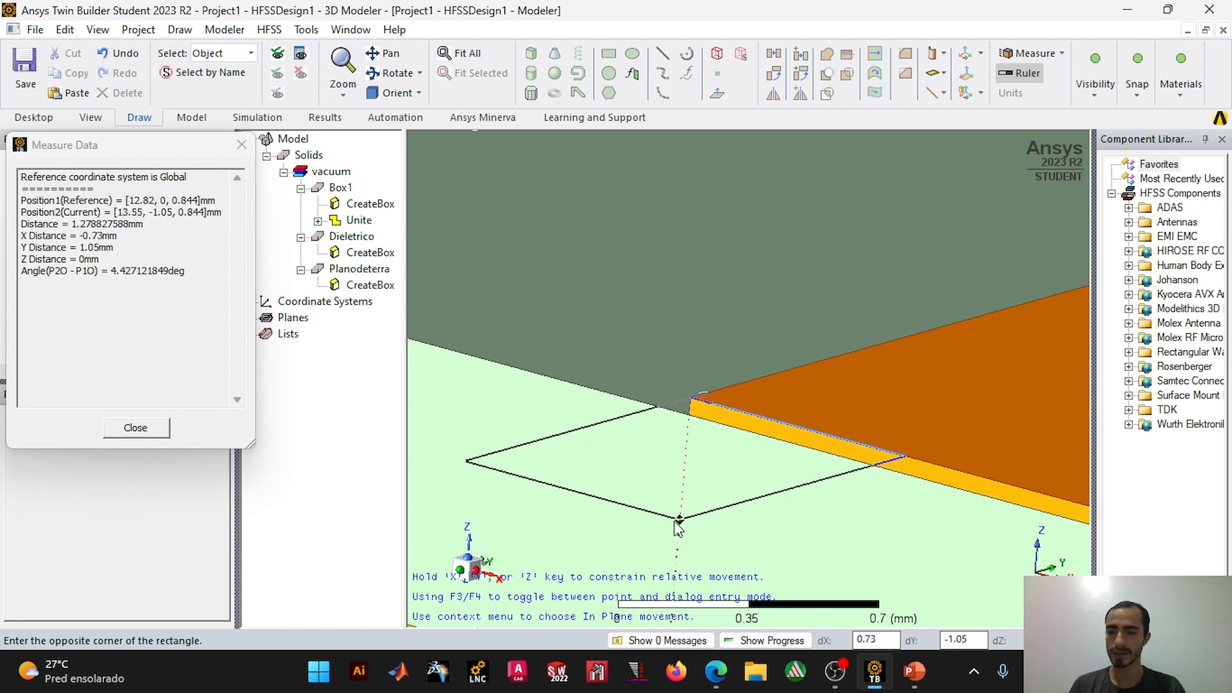
pyautogui.press('Escape')
# Step: Draw a rectangle about 2.38 by 0.894 mm in the XZ plane, from the feed line's upper corner to the ground plane's lower edge
pyautogui.click(1099, 95)
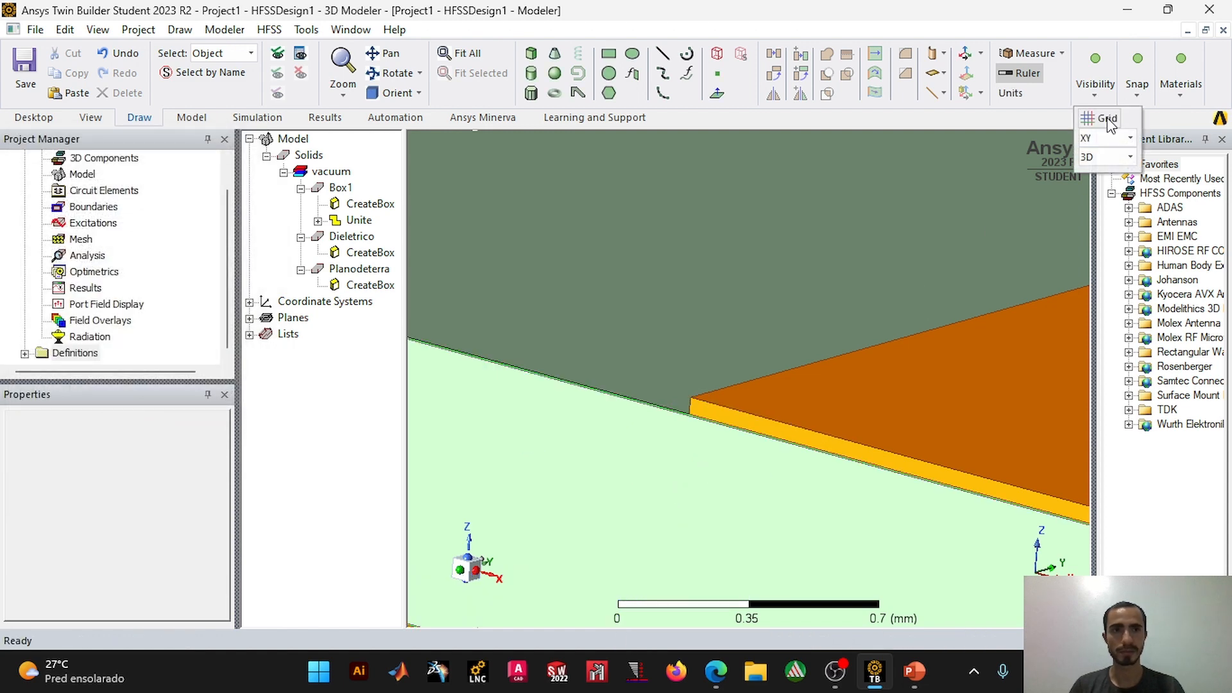
pyautogui.click(1109, 204)
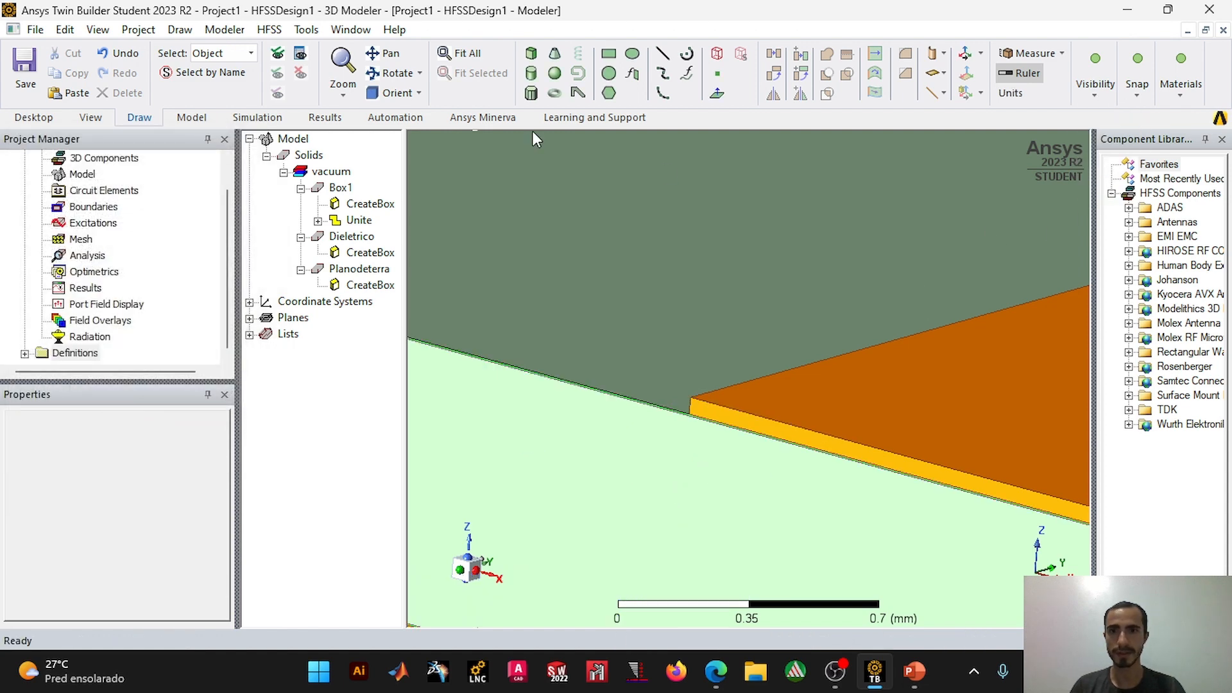
pyautogui.click(608, 54)
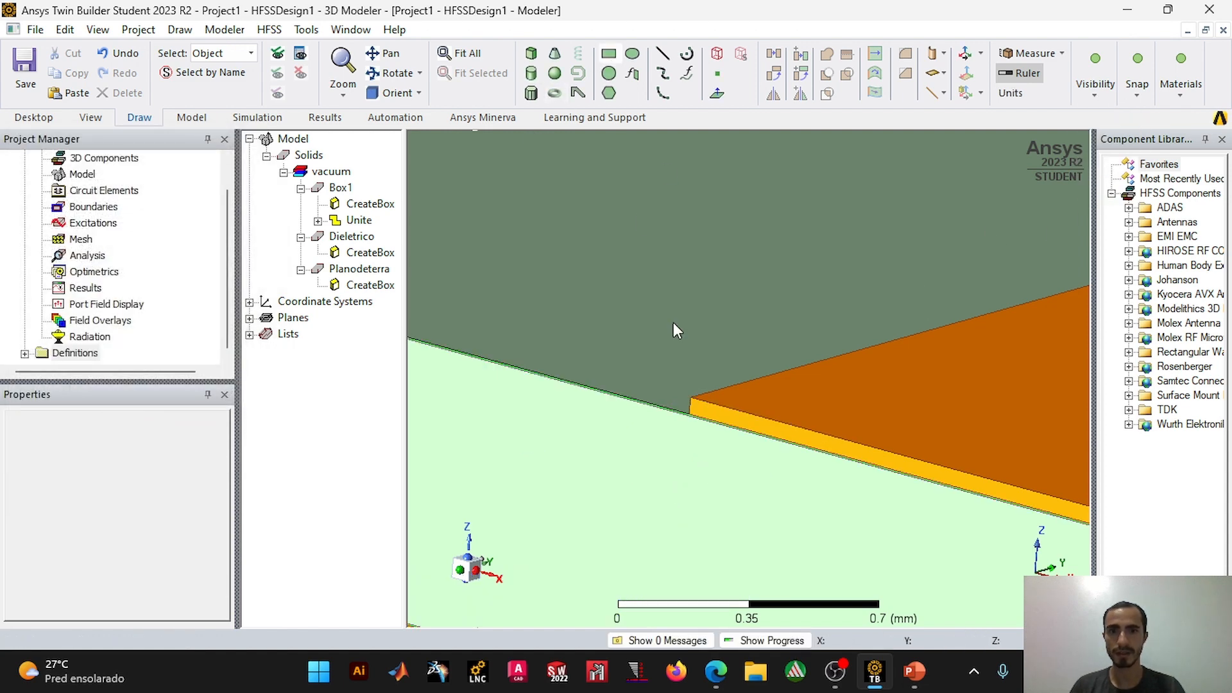
pyautogui.scroll(5, 694, 399)
pyautogui.click(688, 398)
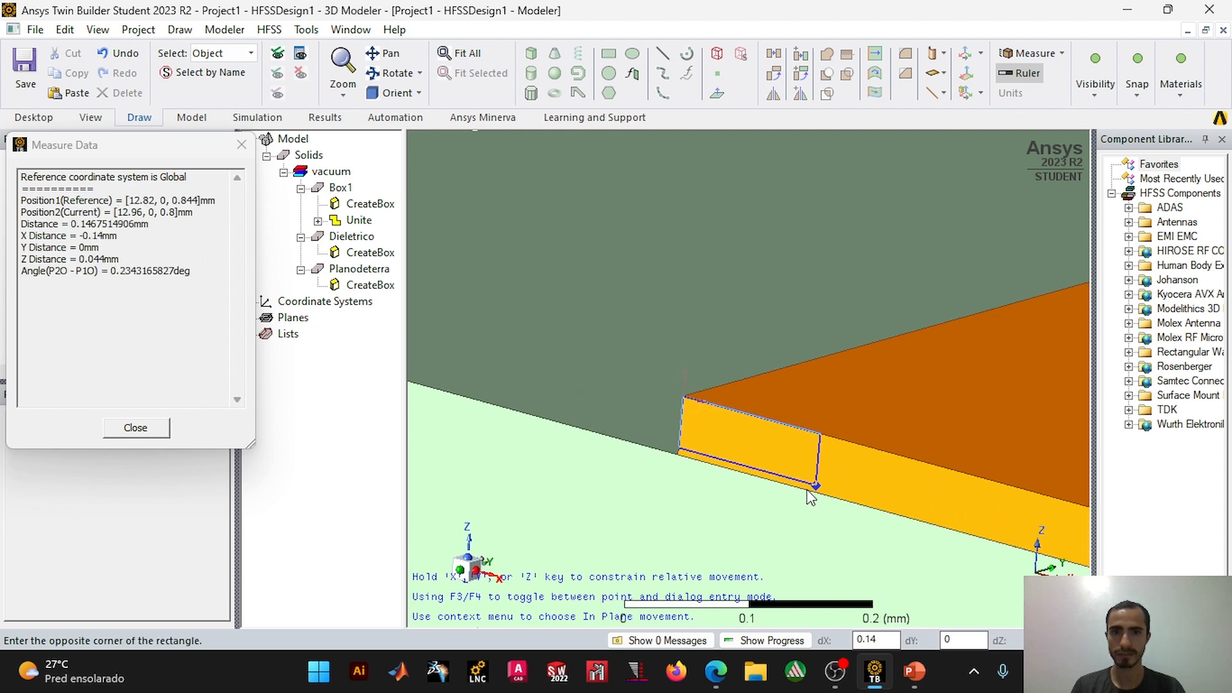
pyautogui.scroll(-5, 798, 482)
pyautogui.keyDown('shift'); pyautogui.moveTo(814, 409); pyautogui.dragTo(603, 223); pyautogui.keyUp('shift')
pyautogui.keyDown('shift'); pyautogui.moveTo(750, 471); pyautogui.dragTo(597, 330); pyautogui.keyUp('shift')
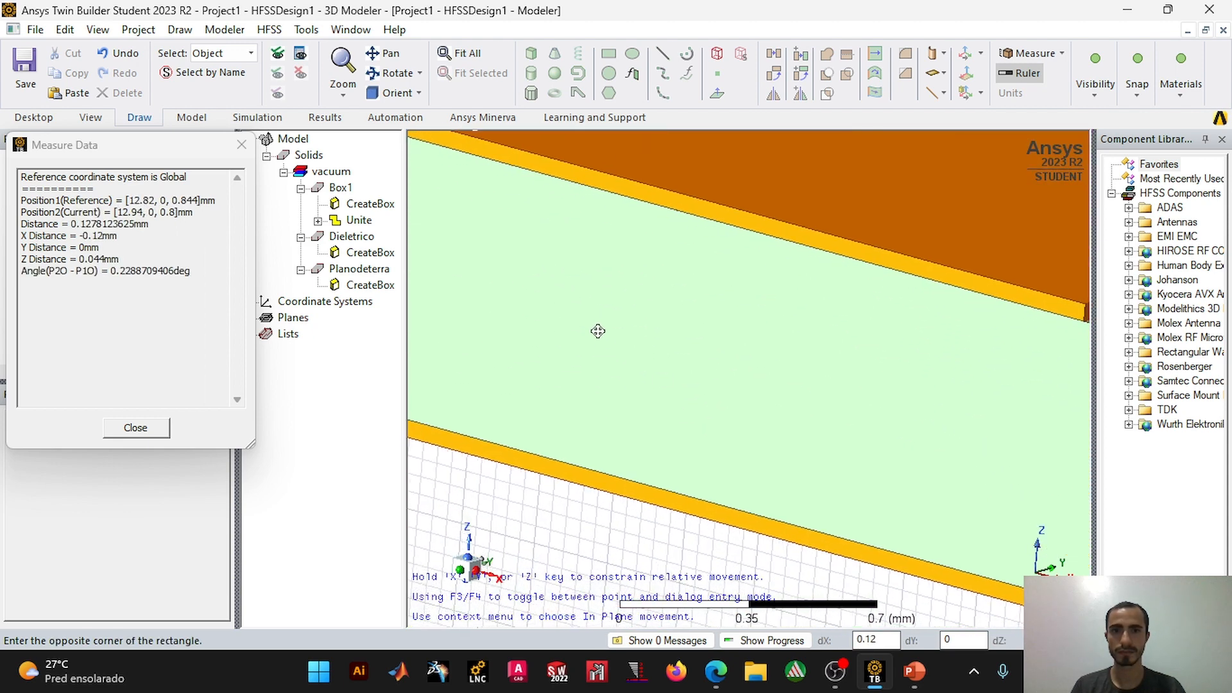
pyautogui.scroll(-2, 596, 330)
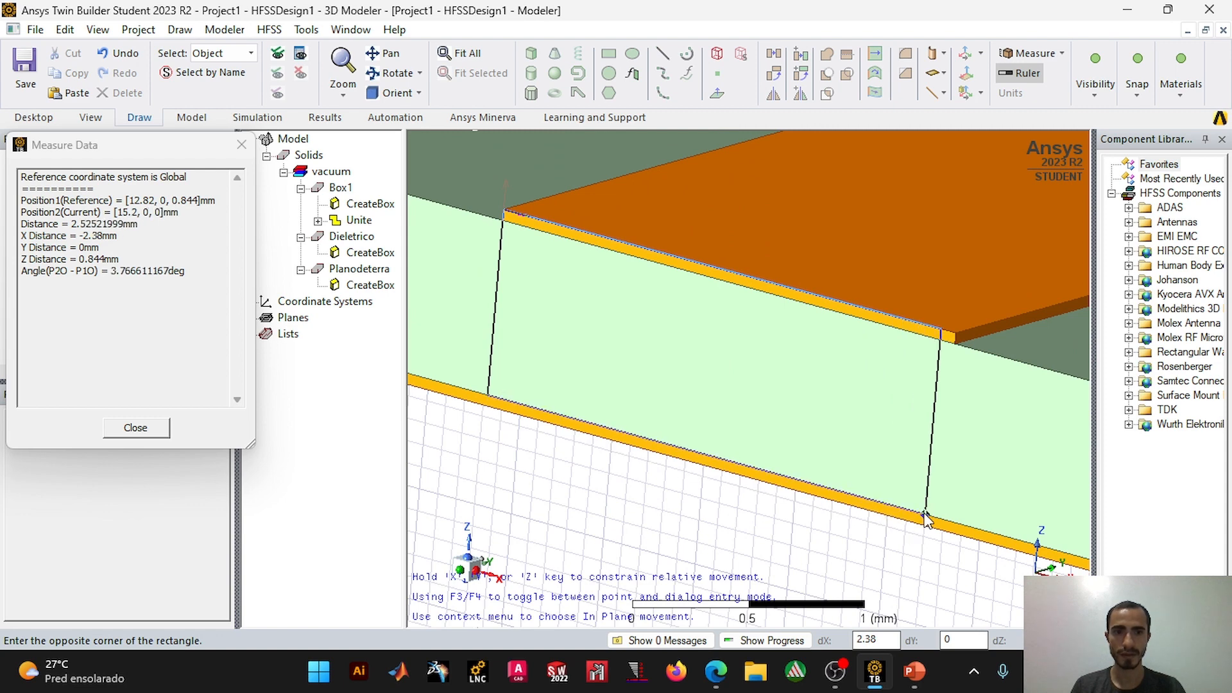
pyautogui.scroll(3, 925, 518)
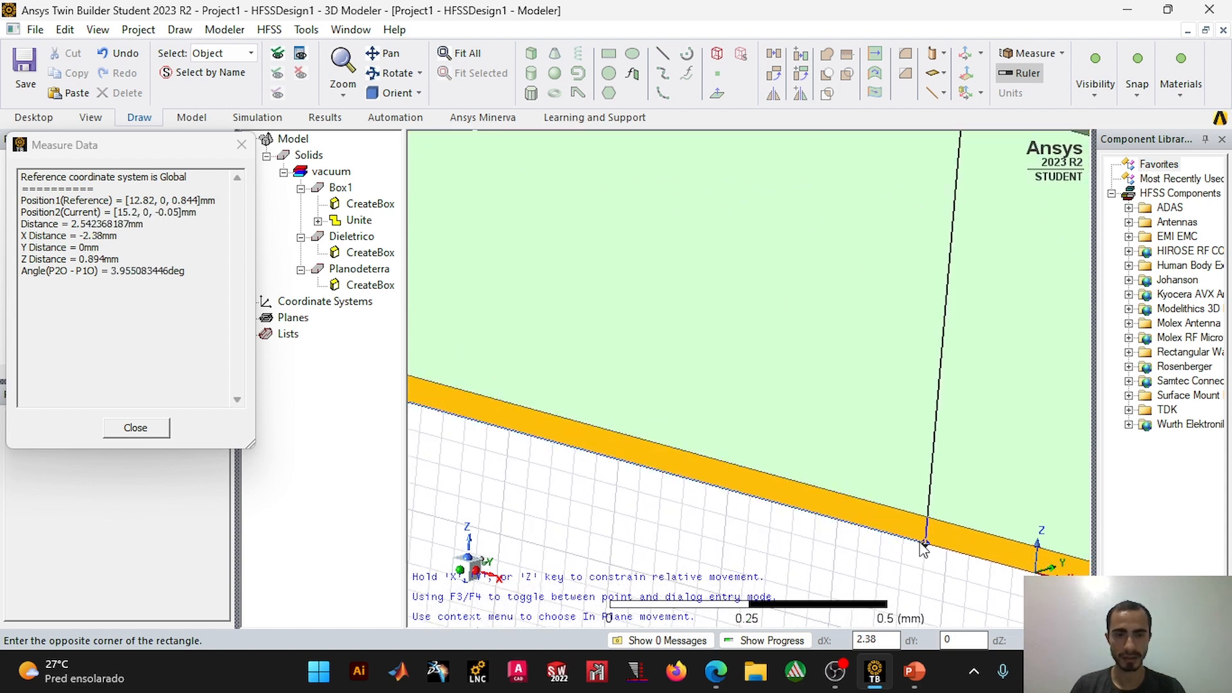
pyautogui.click(924, 546)
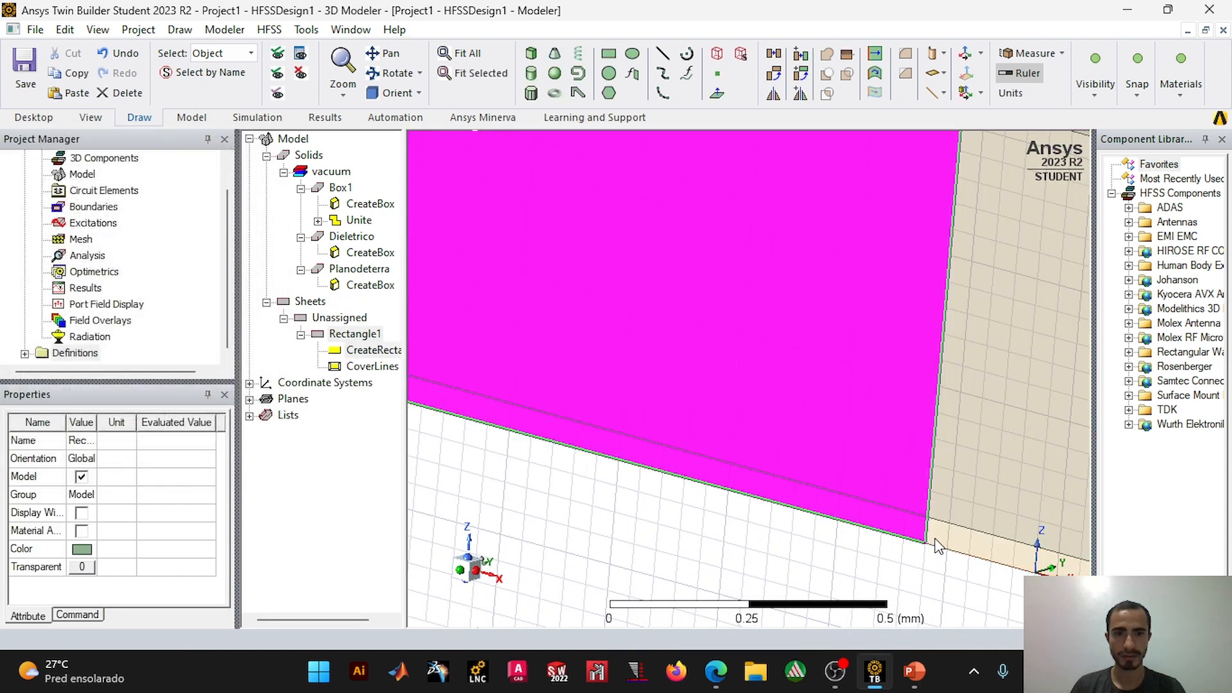
# Step: Set the rectangle's XSize to 2.46 mm, checking it against the feed line width on the presentation slide, and apply it
pyautogui.scroll(-2, 934, 454)
pyautogui.keyDown('shift'); pyautogui.moveTo(936, 347); pyautogui.dragTo(905, 445); pyautogui.keyUp('shift')
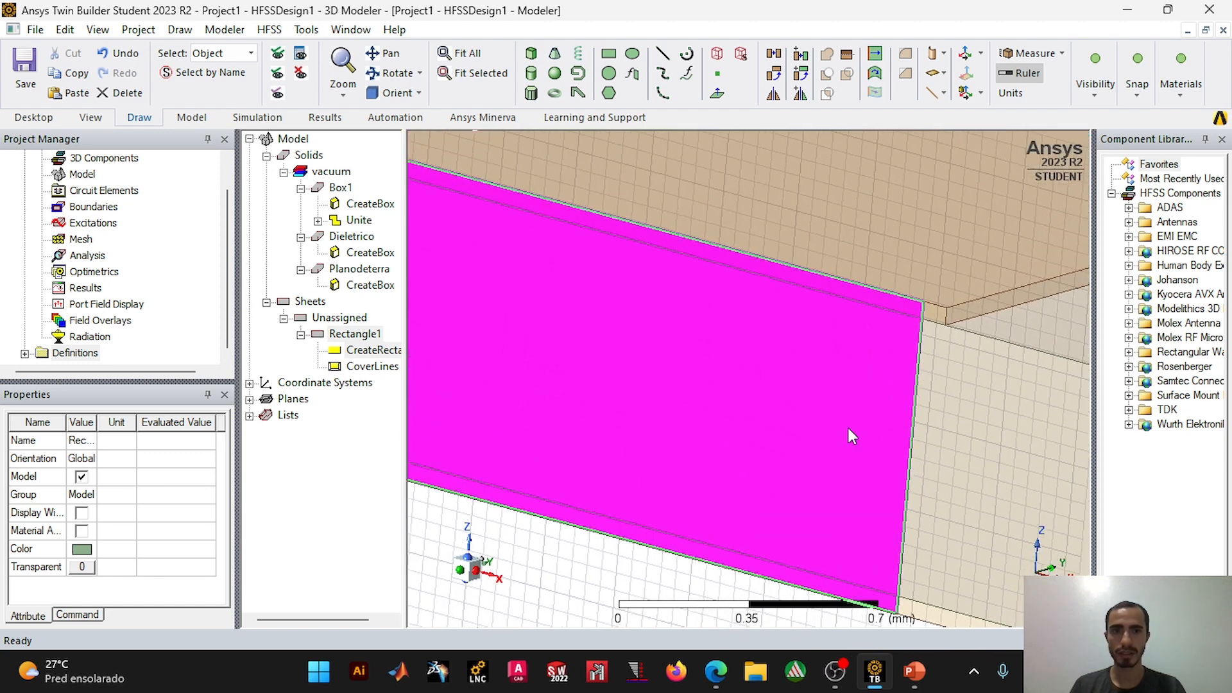
pyautogui.scroll(1, 792, 437)
pyautogui.click(674, 323)
pyautogui.keyDown('shift'); pyautogui.moveTo(655, 292); pyautogui.dragTo(992, 394); pyautogui.keyUp('shift')
pyautogui.doubleClick(373, 349)
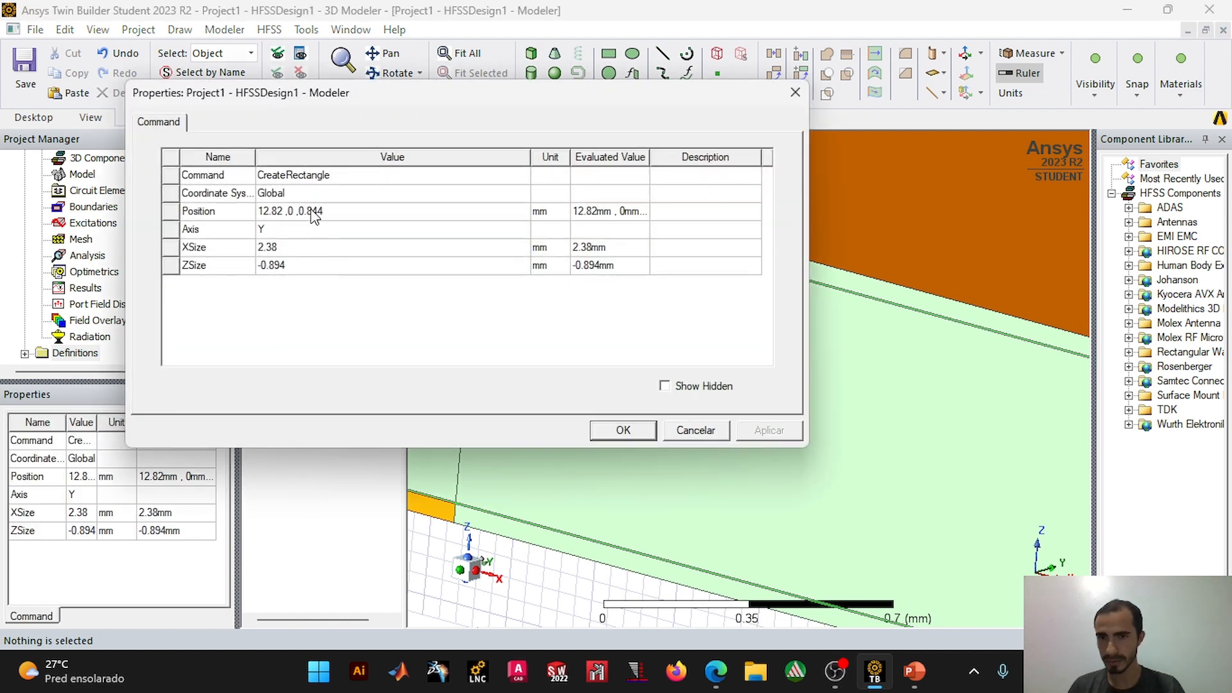
pyautogui.click(280, 249)
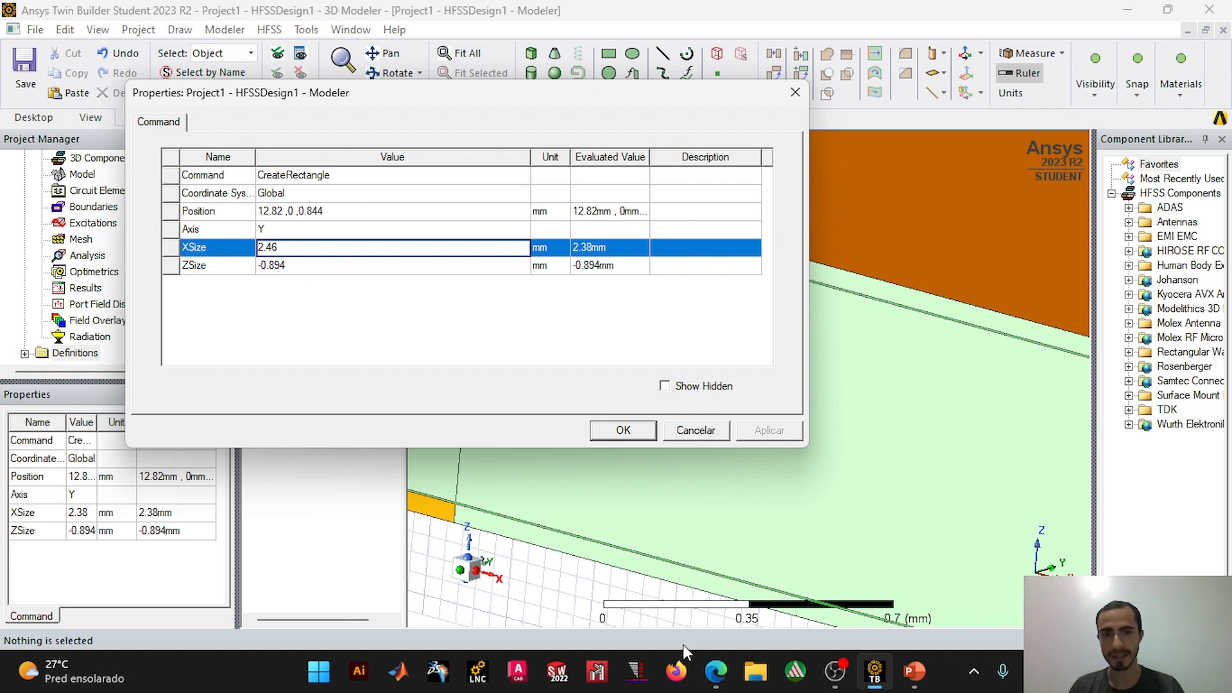
pyautogui.click(905, 690)
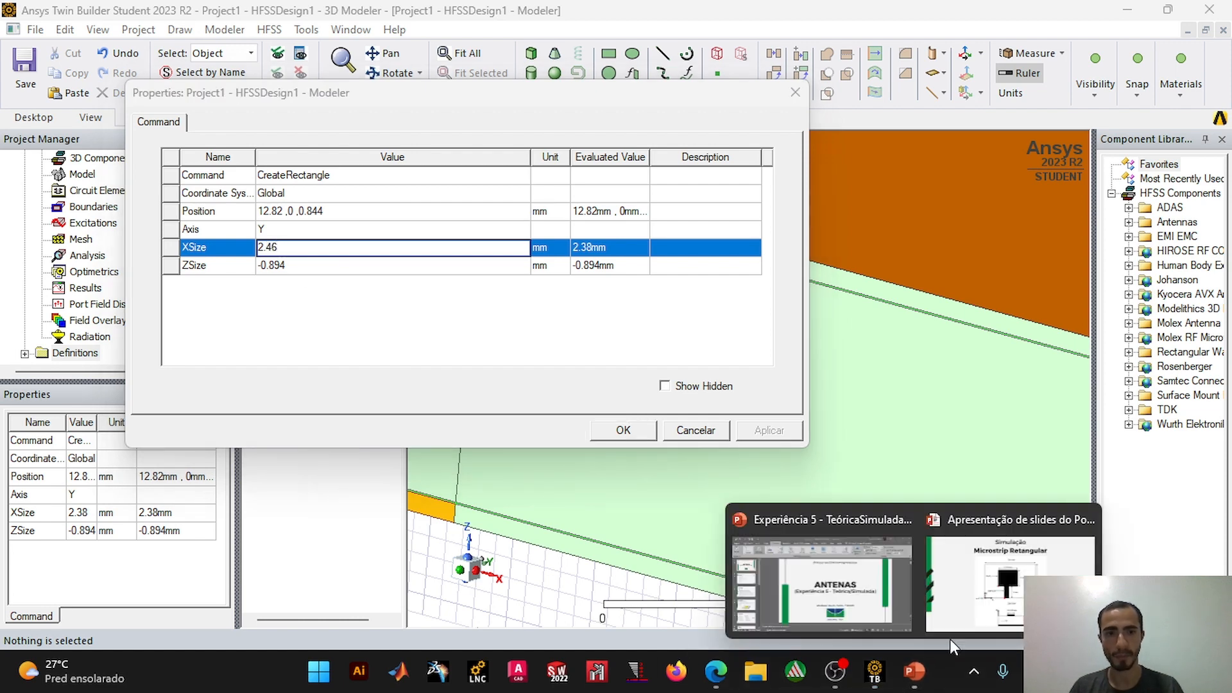
pyautogui.click(923, 605)
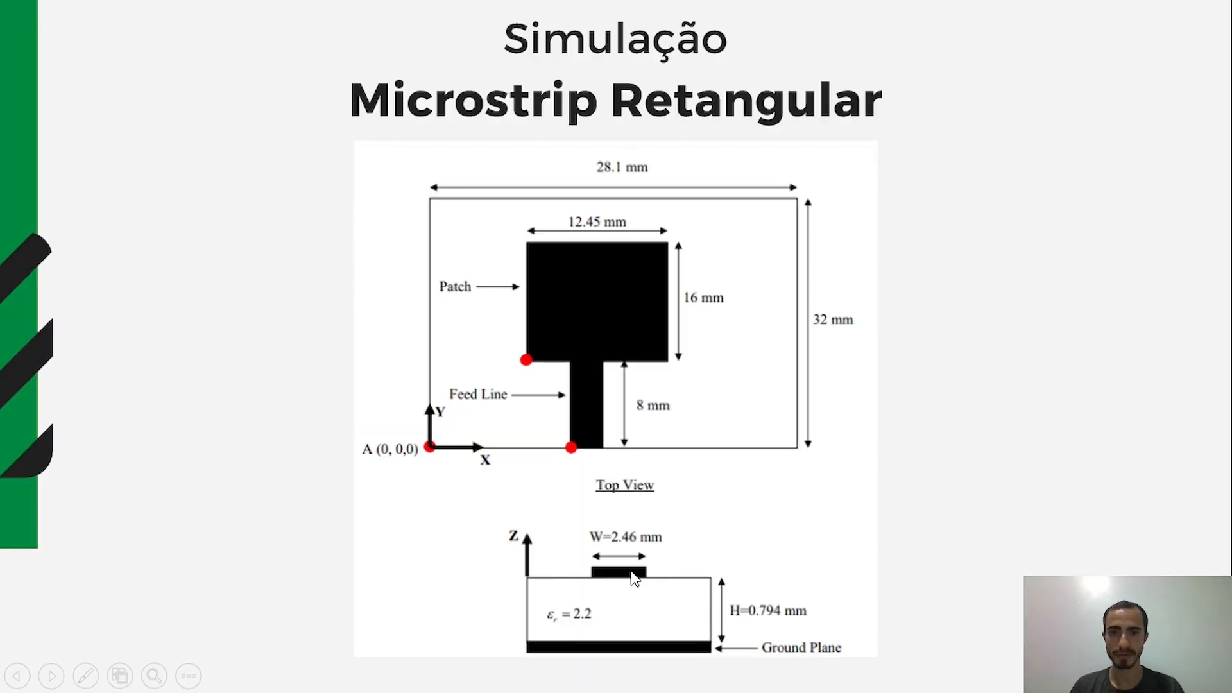
pyautogui.hotkey('alt', 'Tab')
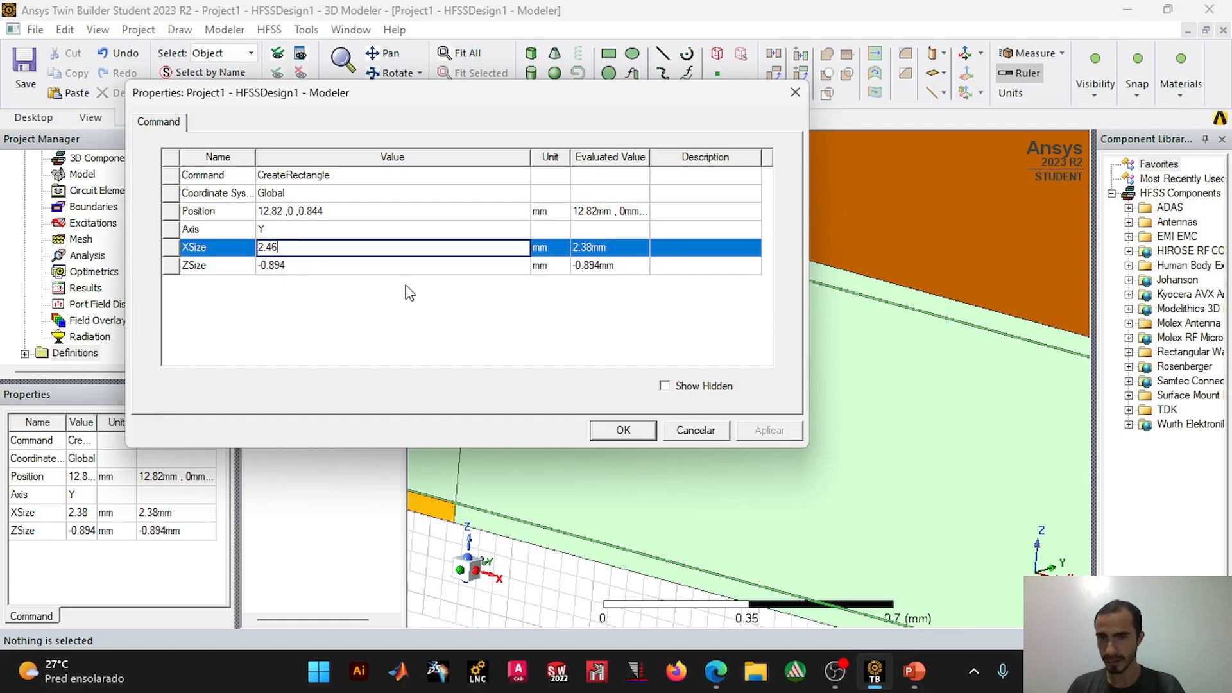
pyautogui.click(642, 431)
# Step: Change the color of the rectangle at the feed line's end to orange
pyautogui.scroll(-3, 683, 404)
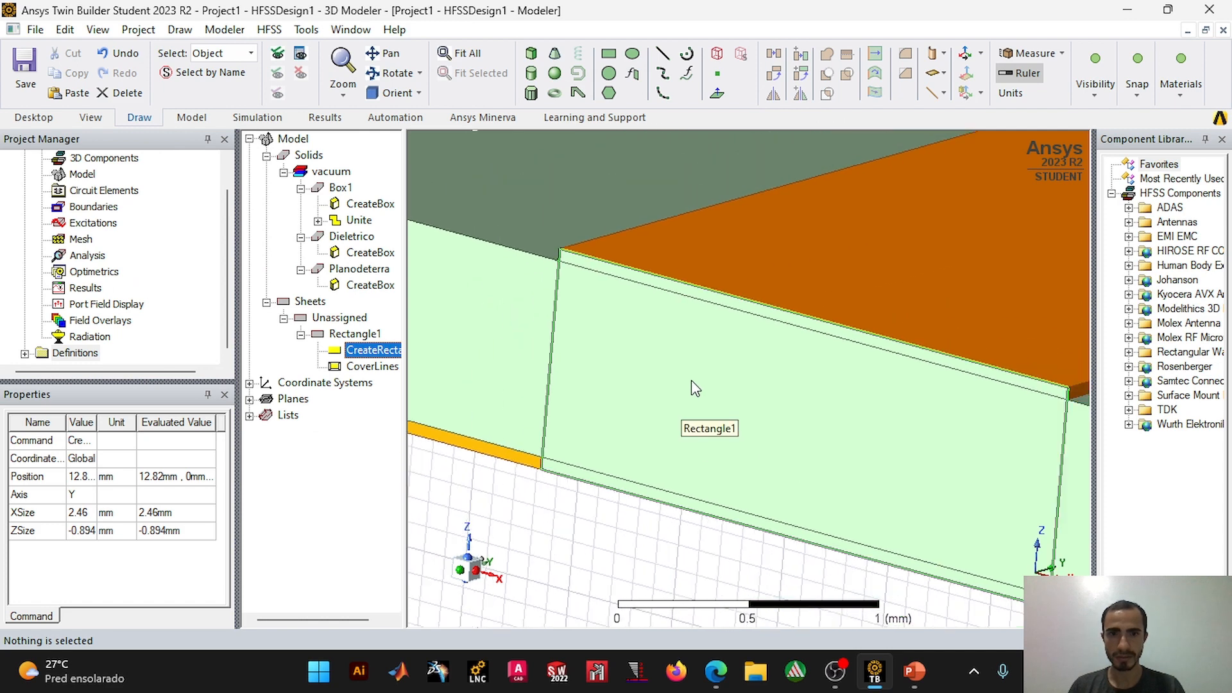
pyautogui.moveTo(879, 360)
pyautogui.mouseDown(button='middle')
pyautogui.moveTo(845, 391)
pyautogui.moveTo(781, 385)
pyautogui.mouseUp(button='middle')
pyautogui.click(355, 336)
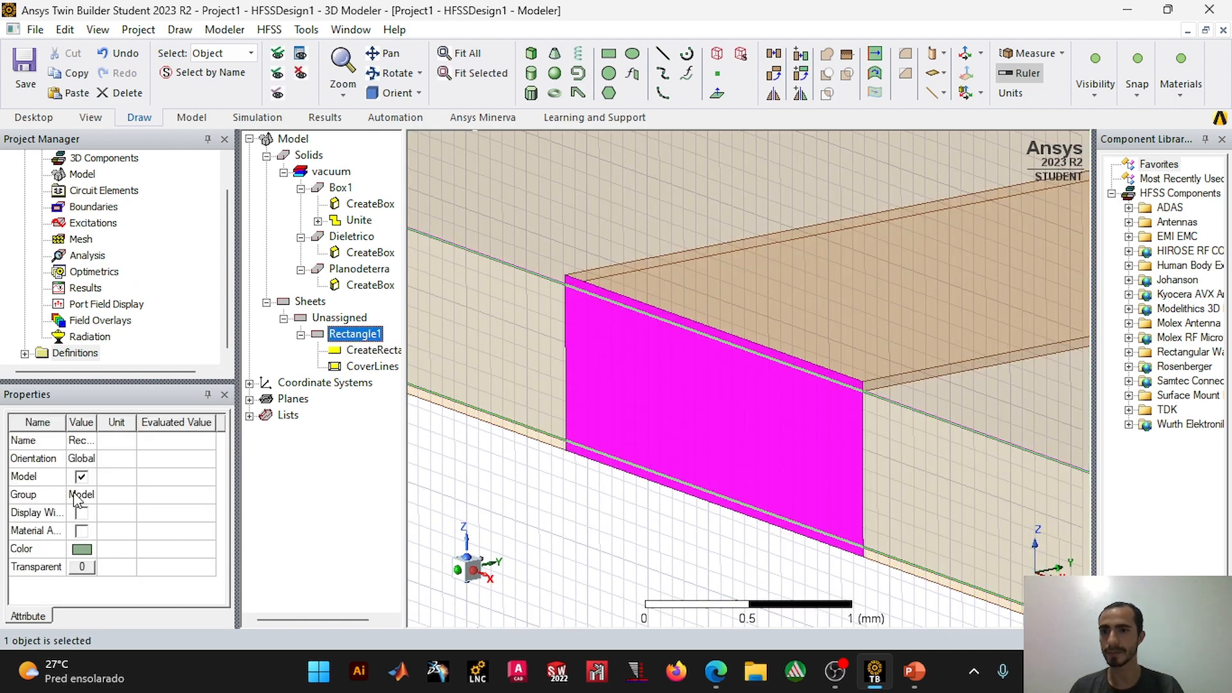
pyautogui.click(88, 556)
pyautogui.click(456, 292)
pyautogui.click(449, 454)
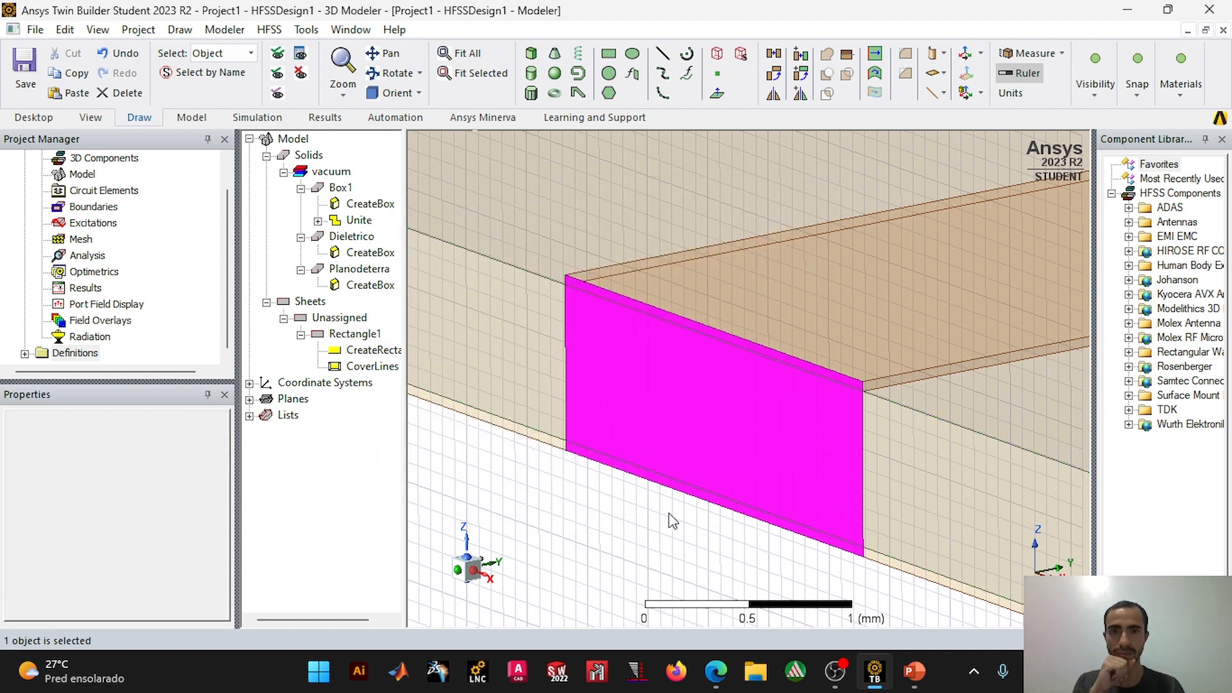
pyautogui.click(669, 514)
pyautogui.scroll(-3, 668, 514)
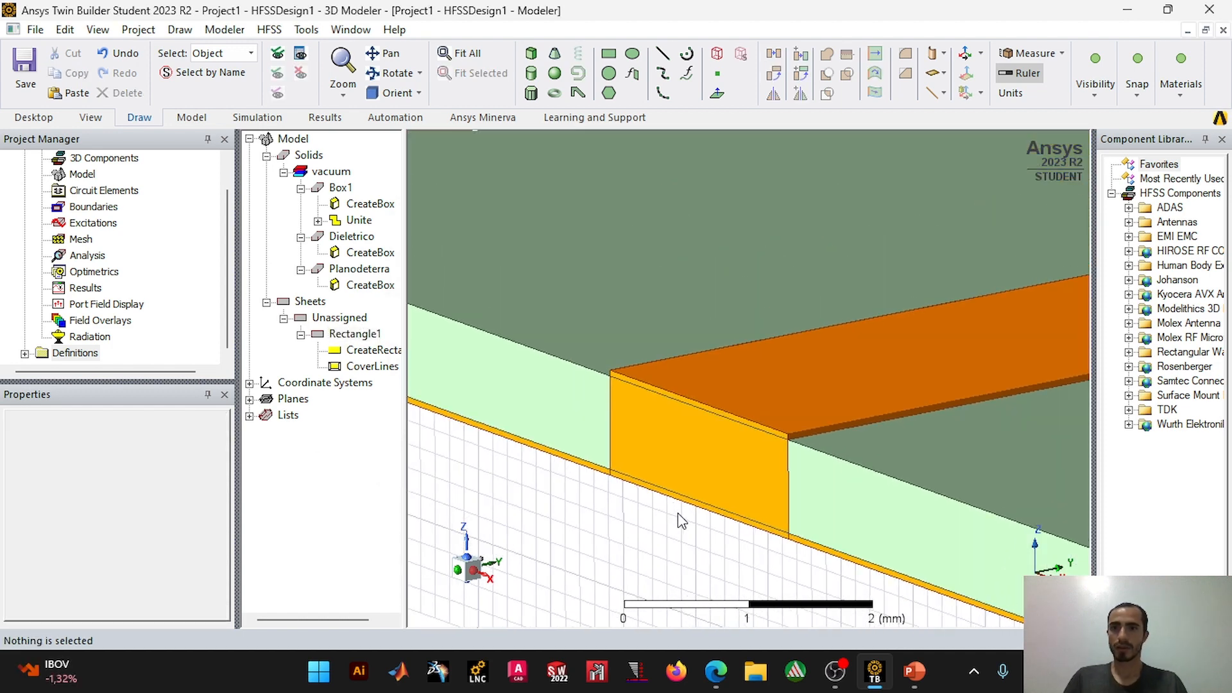
# Step: Rename the united feed line and patch solid Box1 as Patch
pyautogui.click(335, 190)
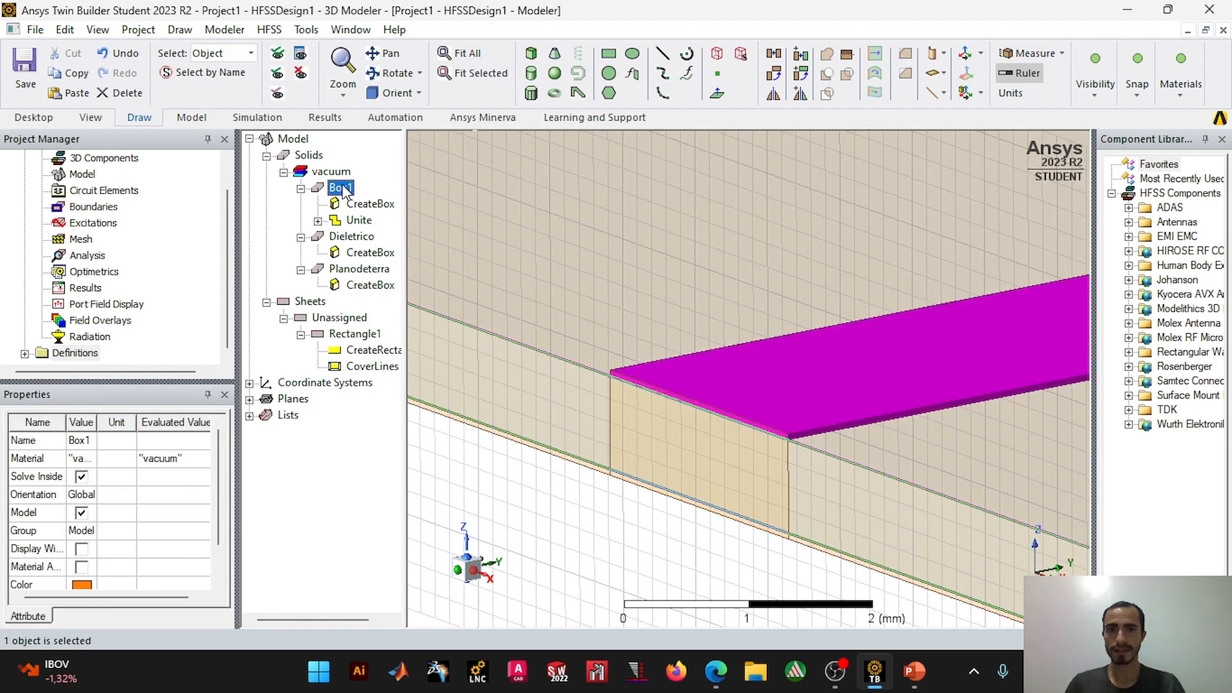
pyautogui.rightClick(334, 192)
pyautogui.doubleClick(332, 193)
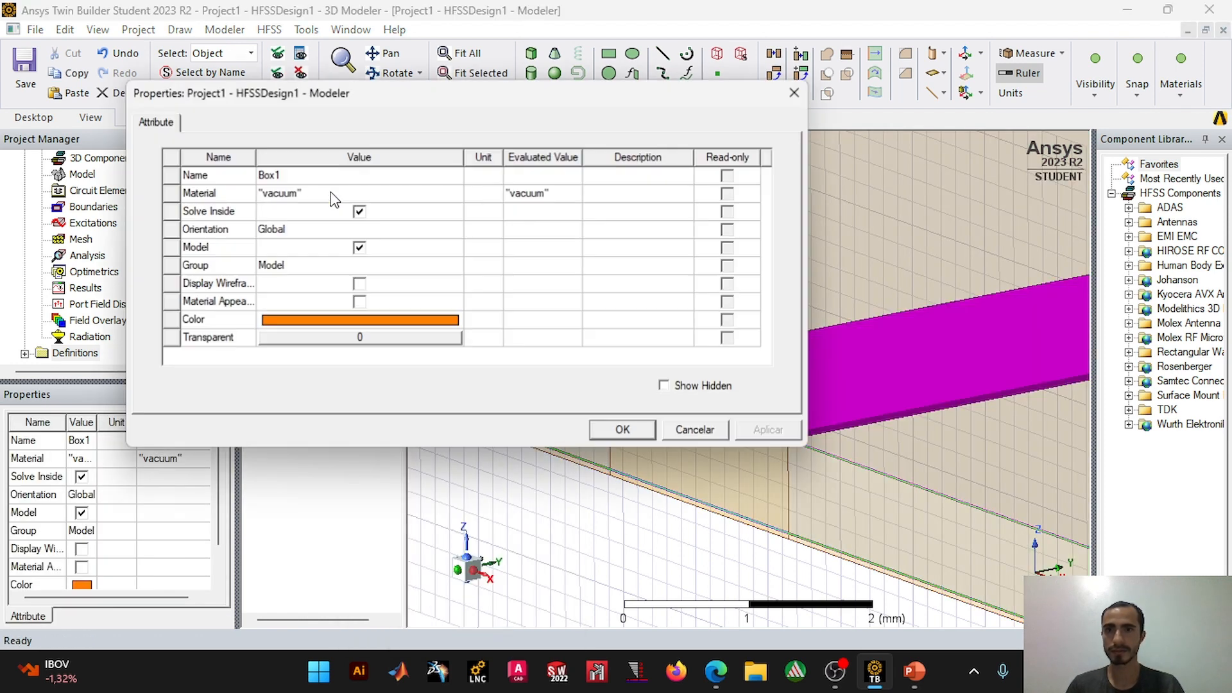
pyautogui.click(330, 176)
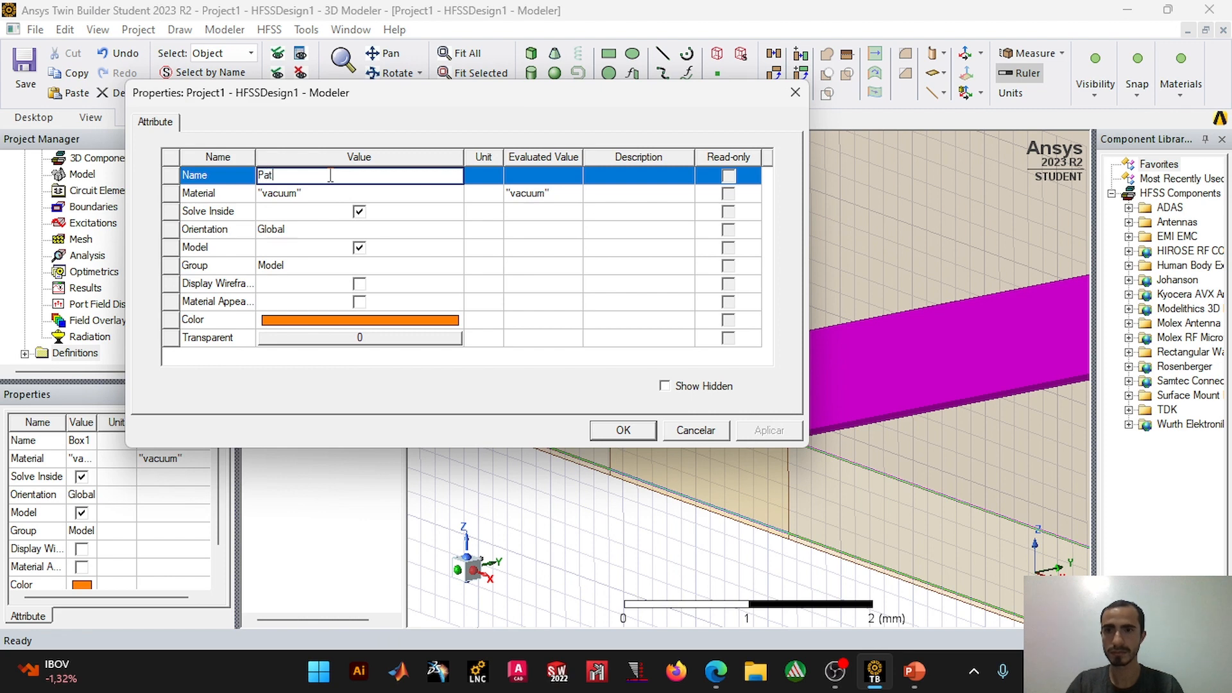
pyautogui.click(644, 431)
pyautogui.click(608, 513)
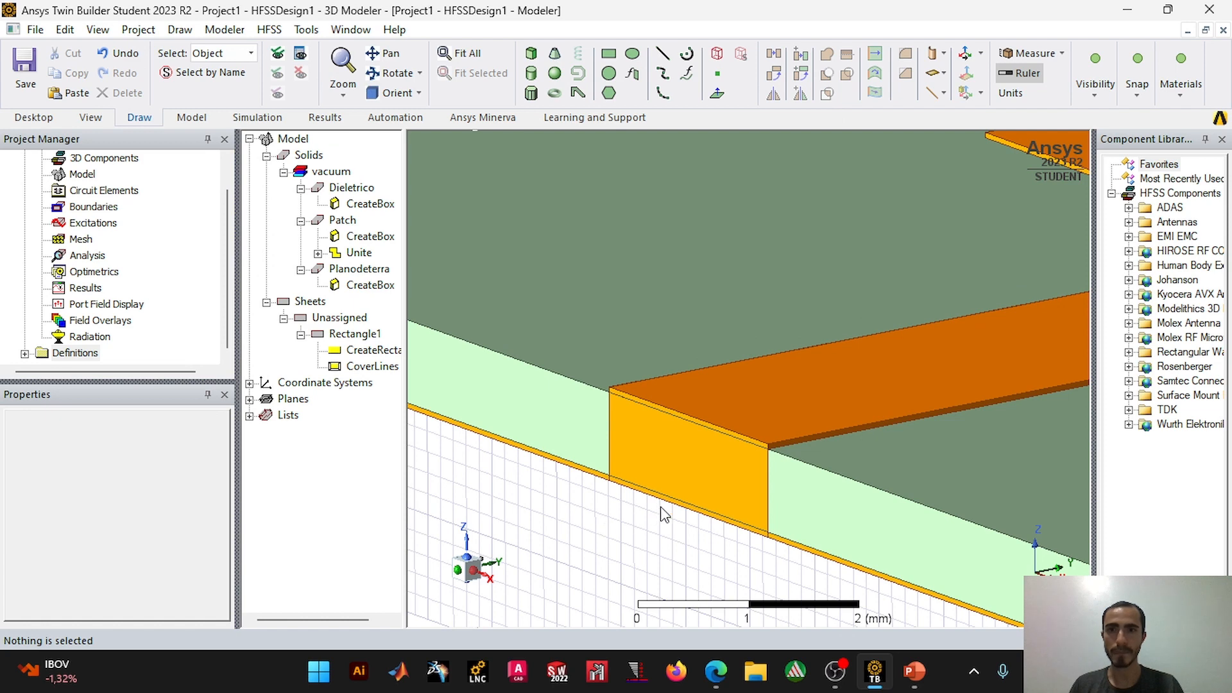
pyautogui.click(347, 188)
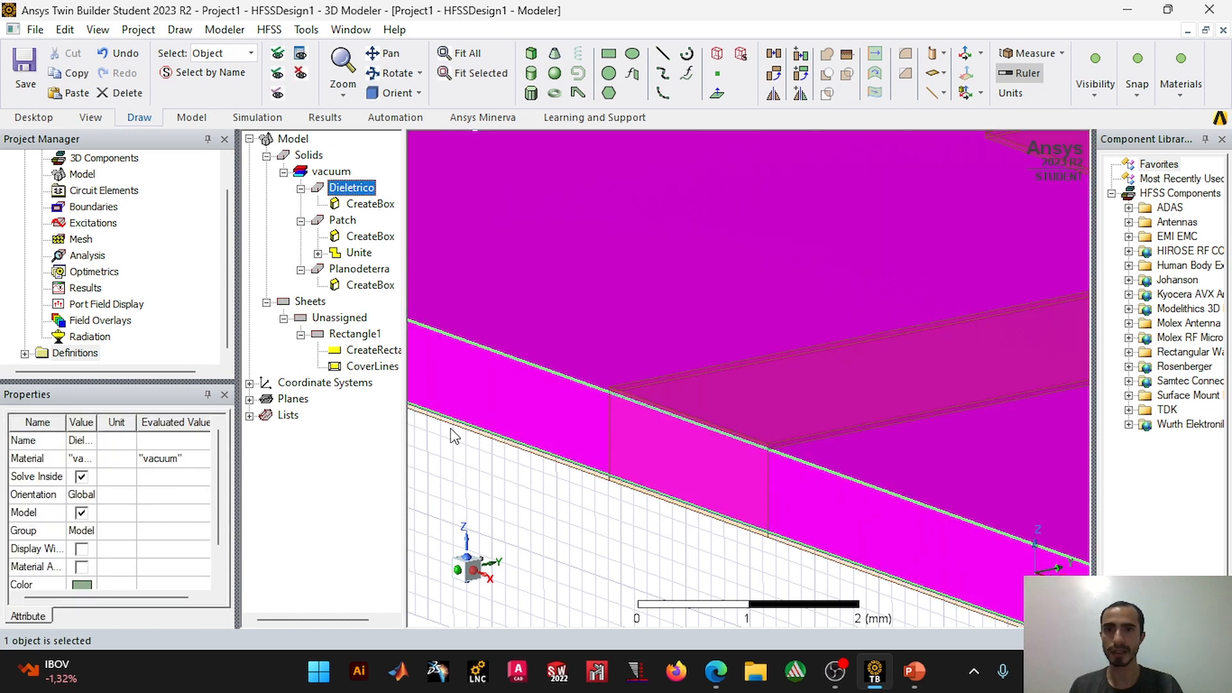
pyautogui.moveTo(434, 401); pyautogui.dragTo(435, 339, button='middle')
pyautogui.rightClick(368, 192)
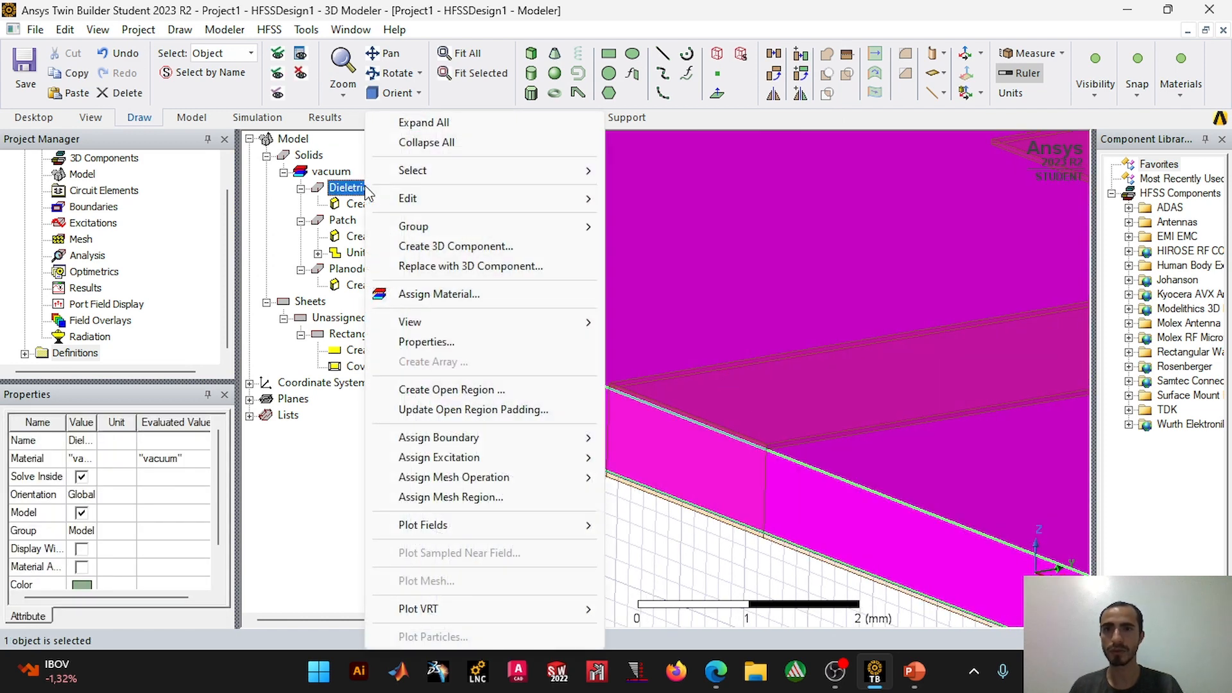
pyautogui.click(338, 195)
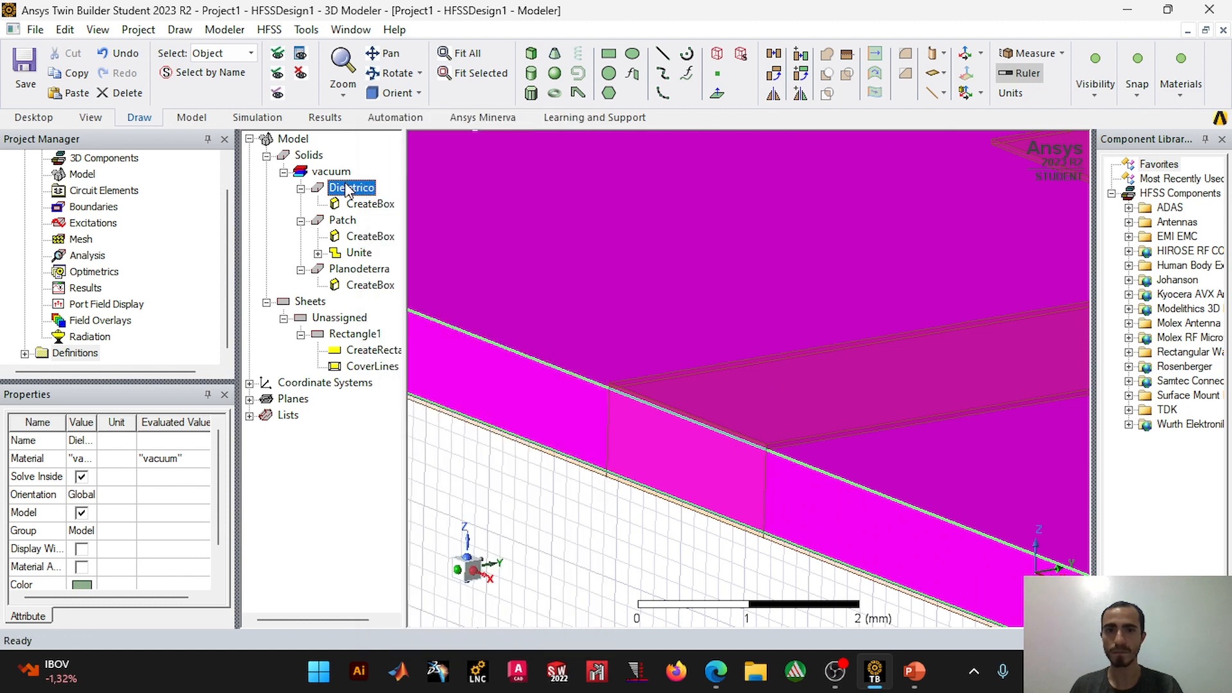
pyautogui.click(680, 560)
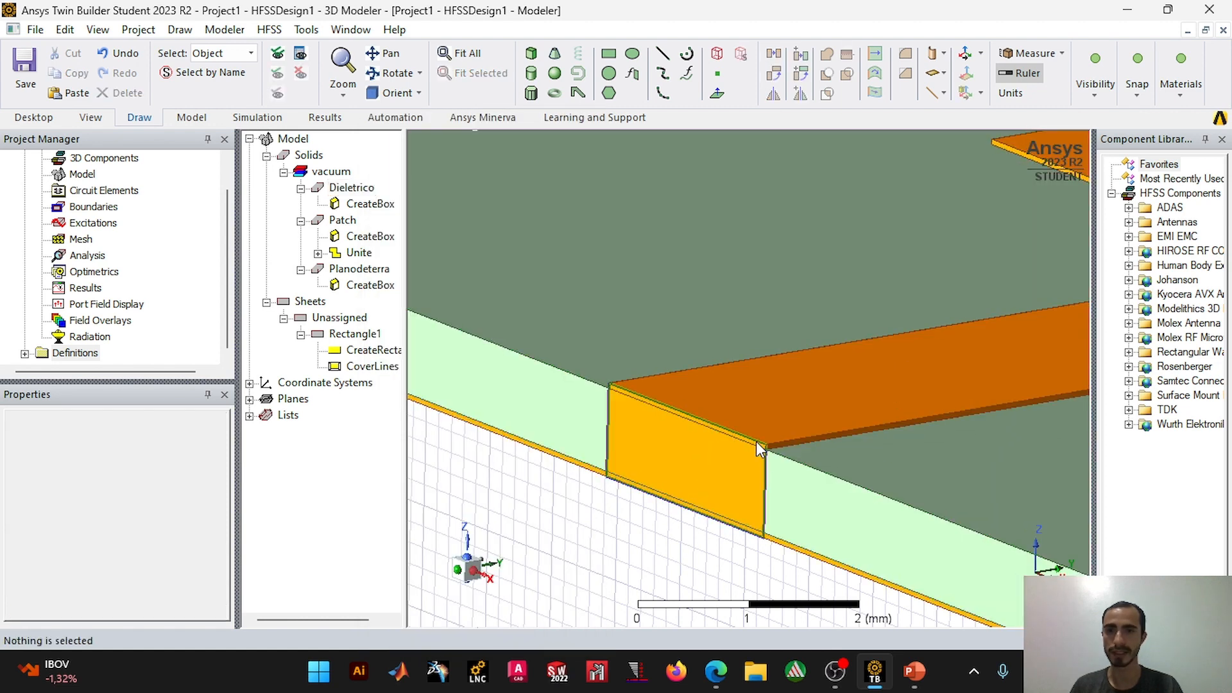
# Step: Start assigning a material to the Dieletrico box, search the material library for fr4 and choose FR4_epoxy
pyautogui.rightClick(340, 188)
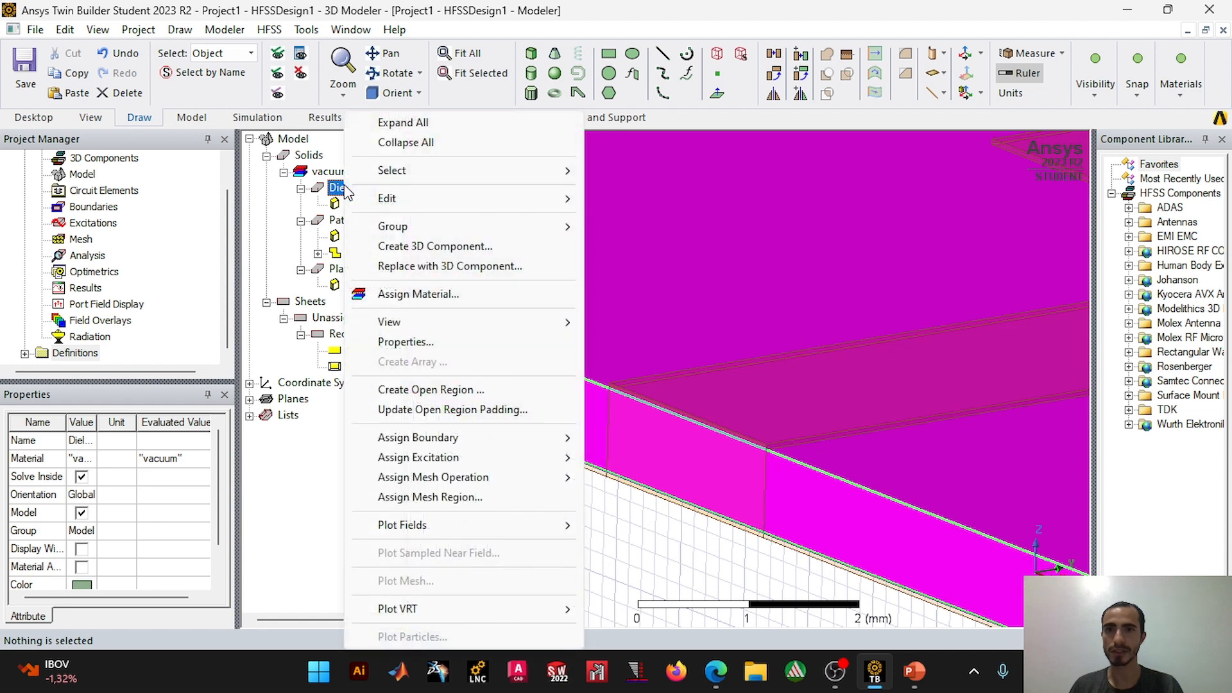
pyautogui.click(414, 294)
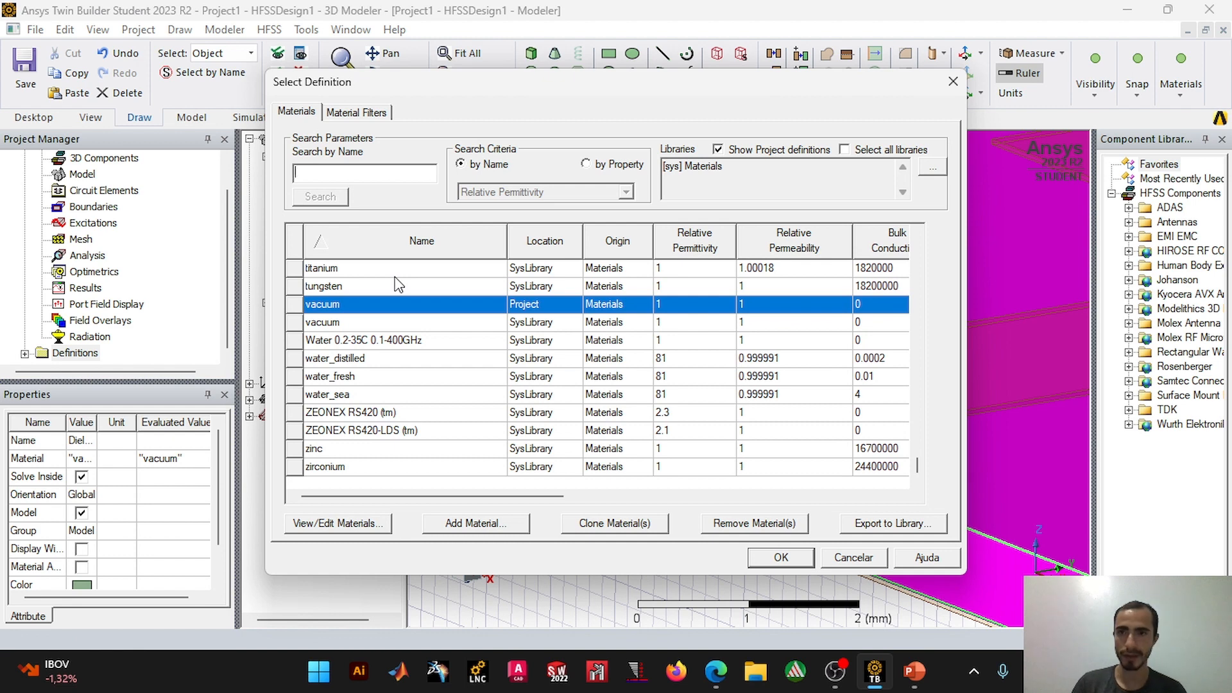
pyautogui.write('fr4')
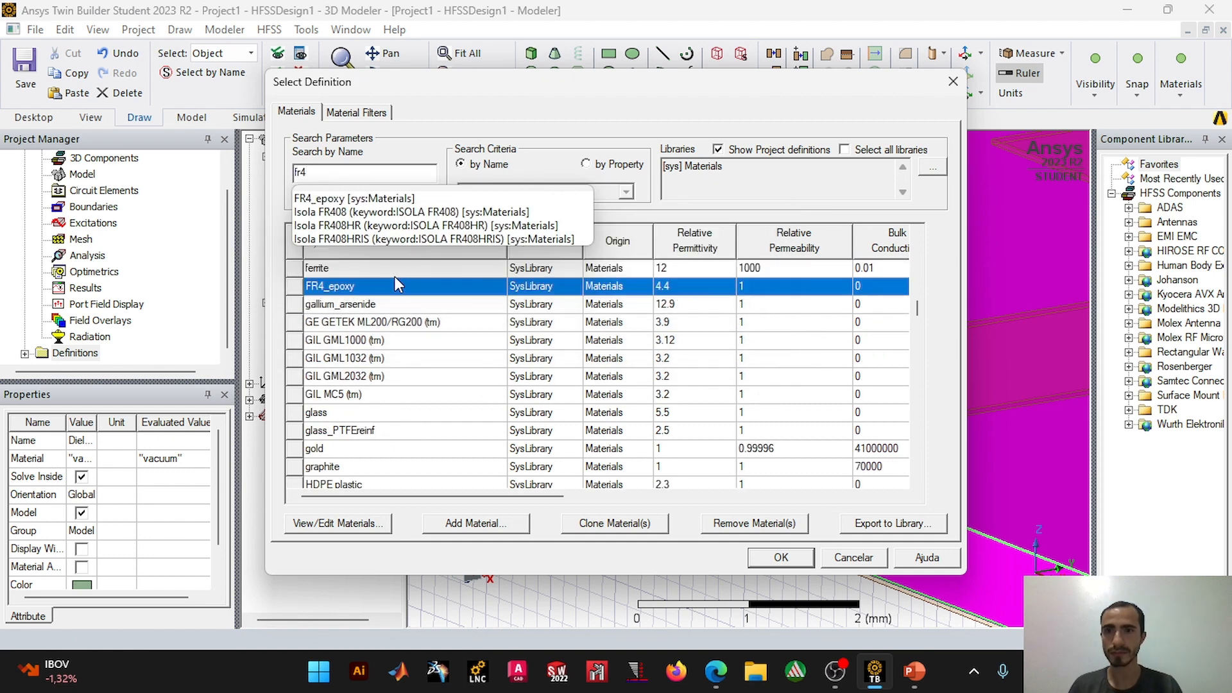
pyautogui.click(402, 291)
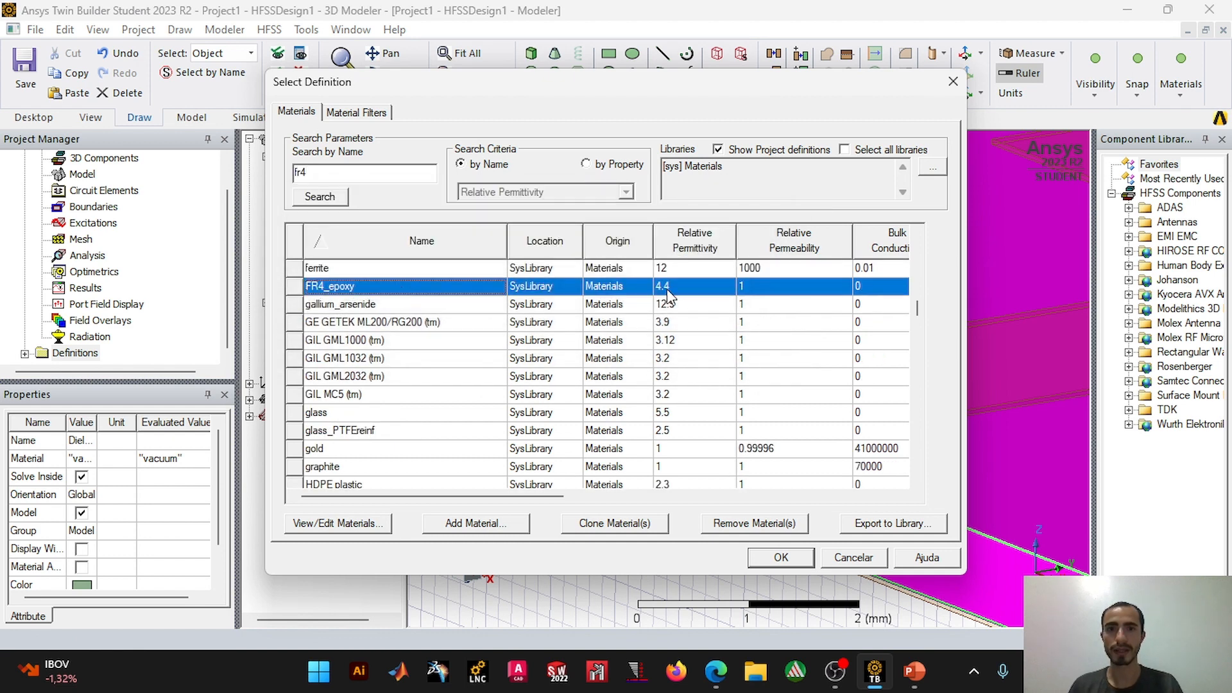
# Step: Set FR4_epoxy's relative permittivity to 2.2, as given on the presentation slide, and assign this material to the Dieletrico box
pyautogui.click(914, 671)
pyautogui.click(963, 578)
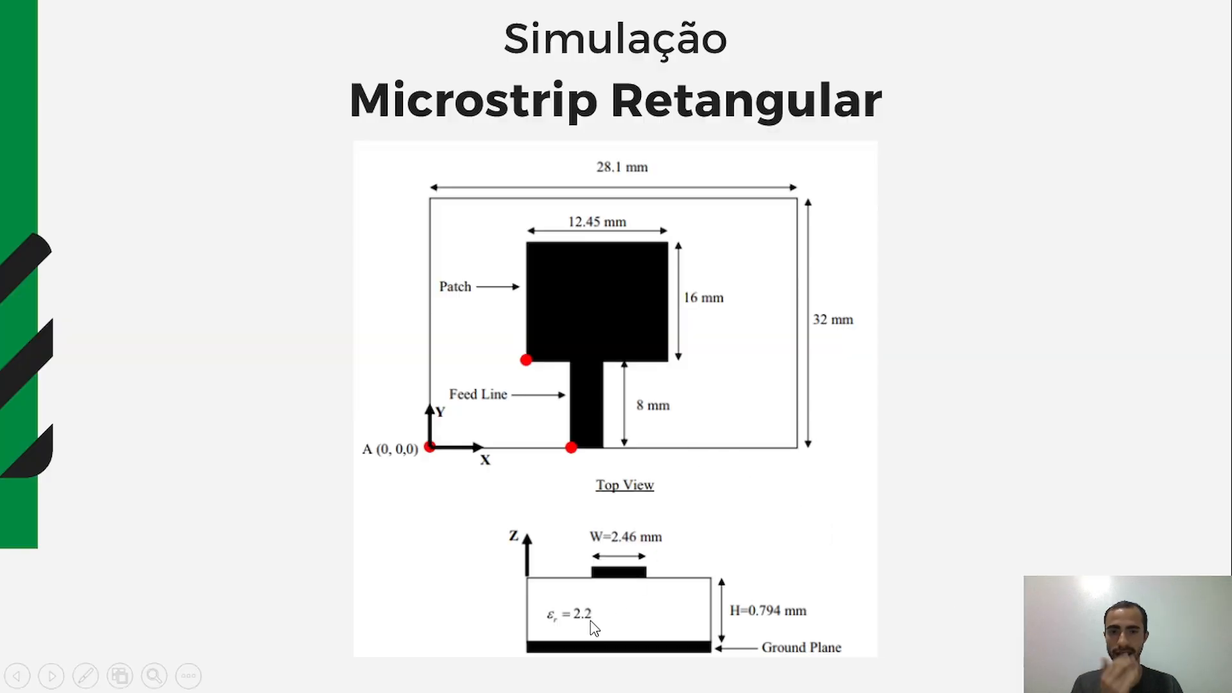
pyautogui.hotkey('alt', 'Tab')
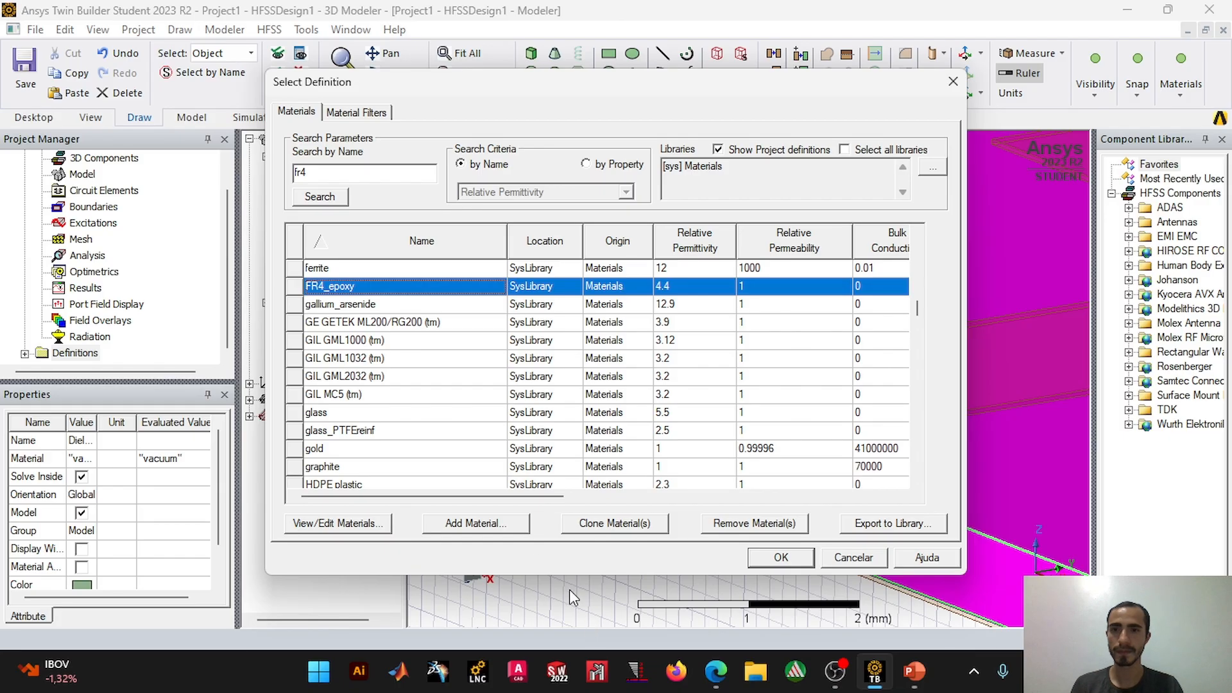
pyautogui.rightClick(676, 297)
pyautogui.click(719, 361)
pyautogui.click(570, 202)
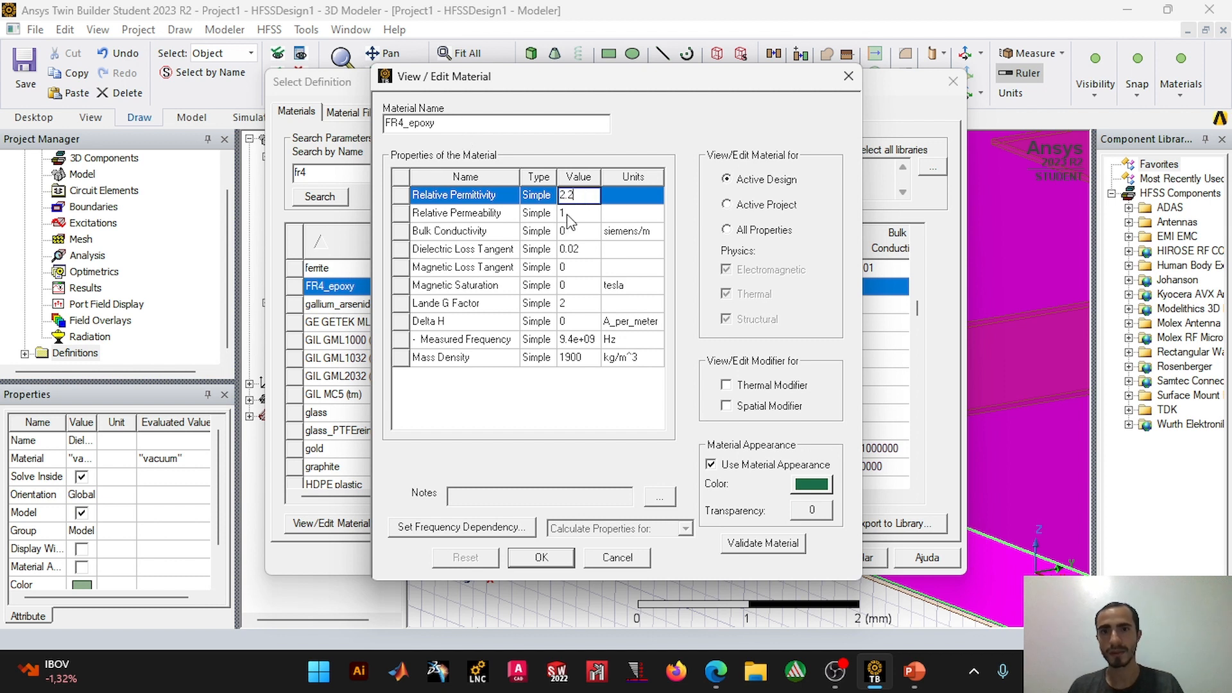
pyautogui.click(558, 560)
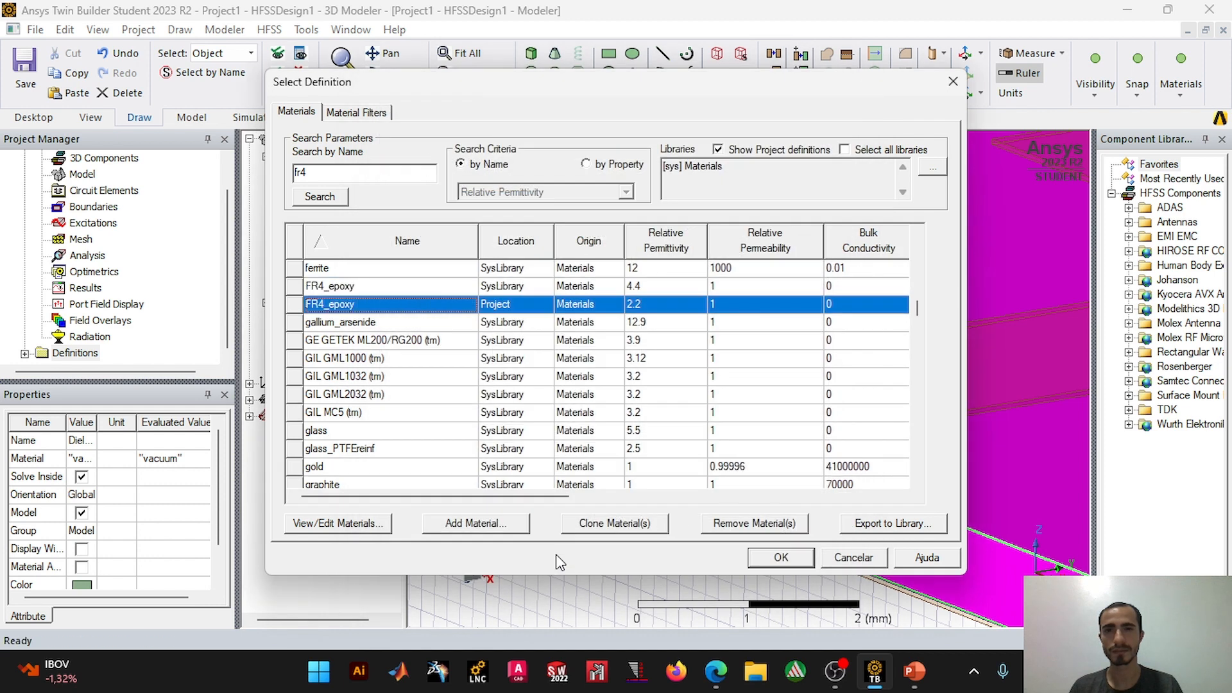
pyautogui.click(781, 557)
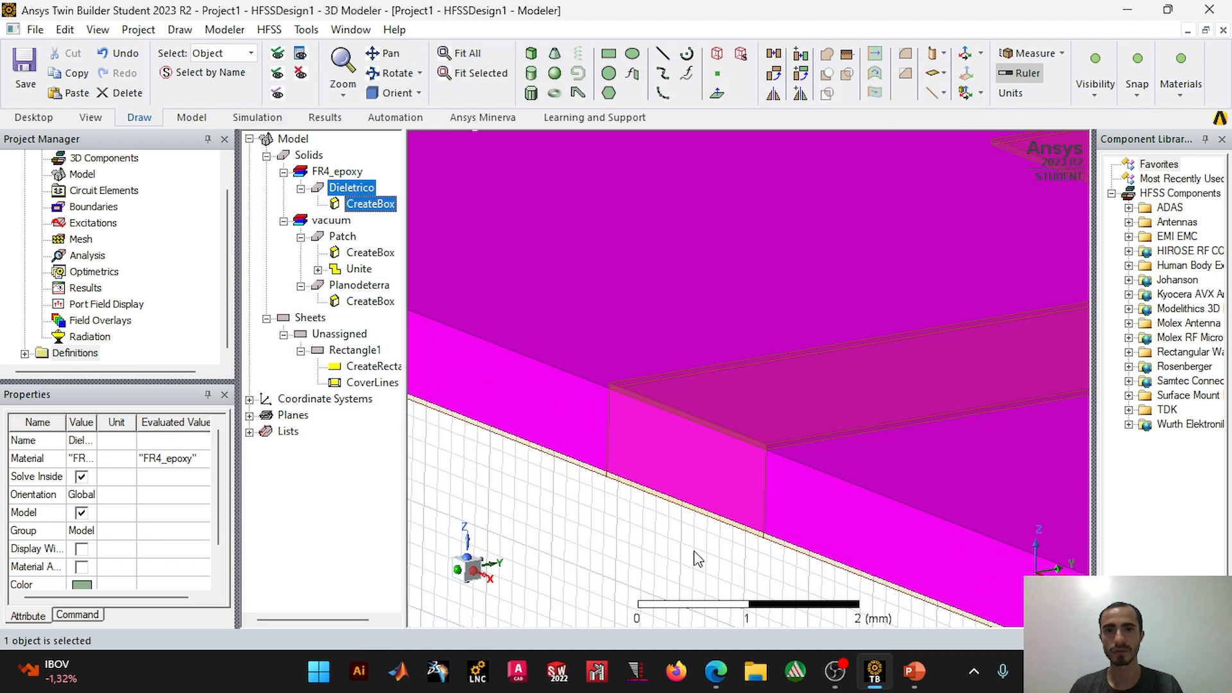
# Step: Assign copper from the material library to both the Patch and Planodeterra solids
pyautogui.click(644, 554)
pyautogui.click(301, 189)
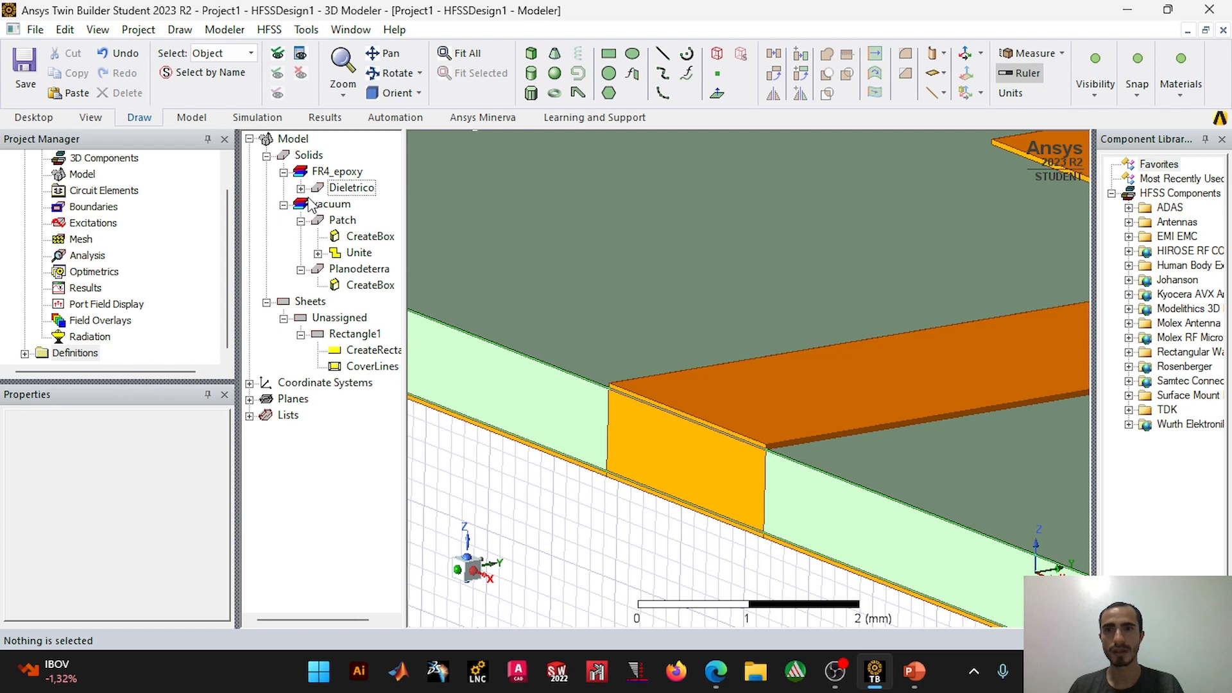
pyautogui.click(341, 222)
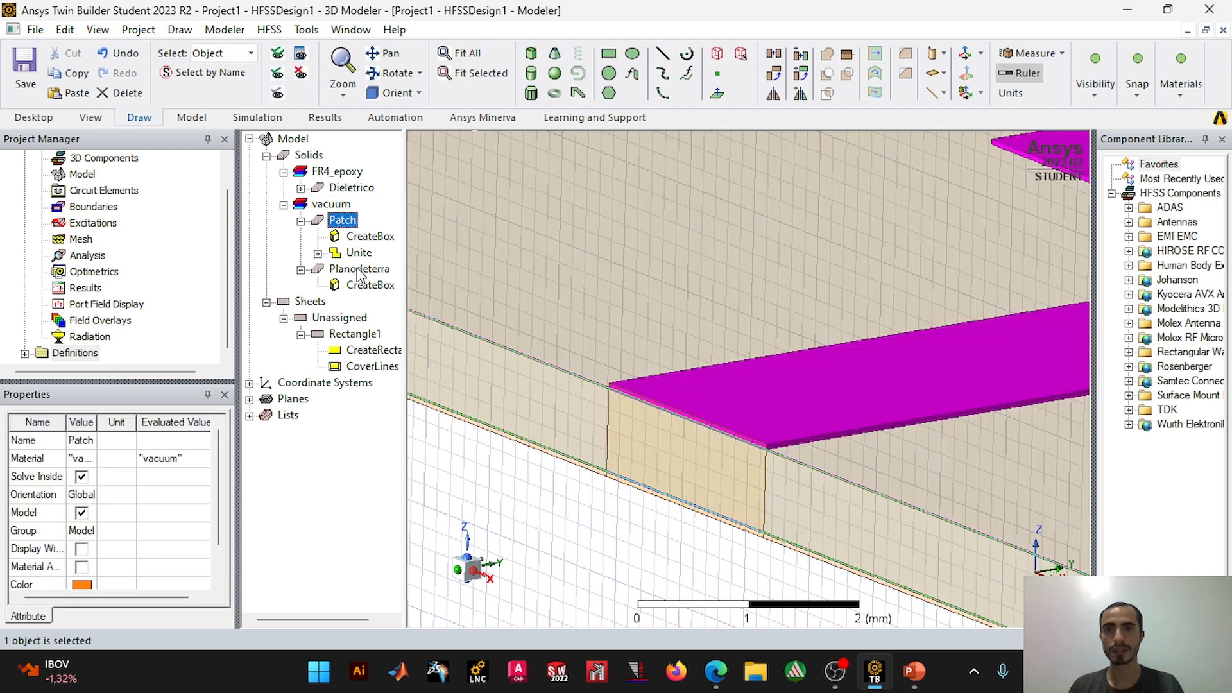
pyautogui.keyDown('ctrl'); pyautogui.click(360, 269); pyautogui.keyUp('ctrl')
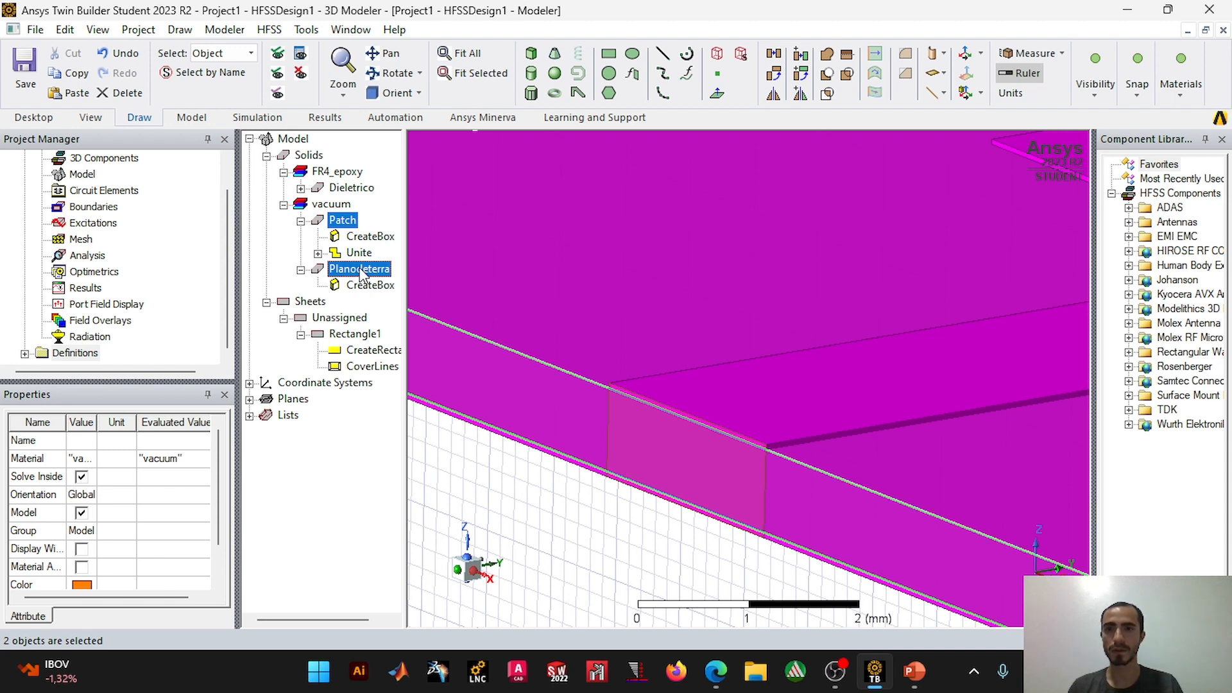
pyautogui.rightClick(361, 275)
pyautogui.click(425, 294)
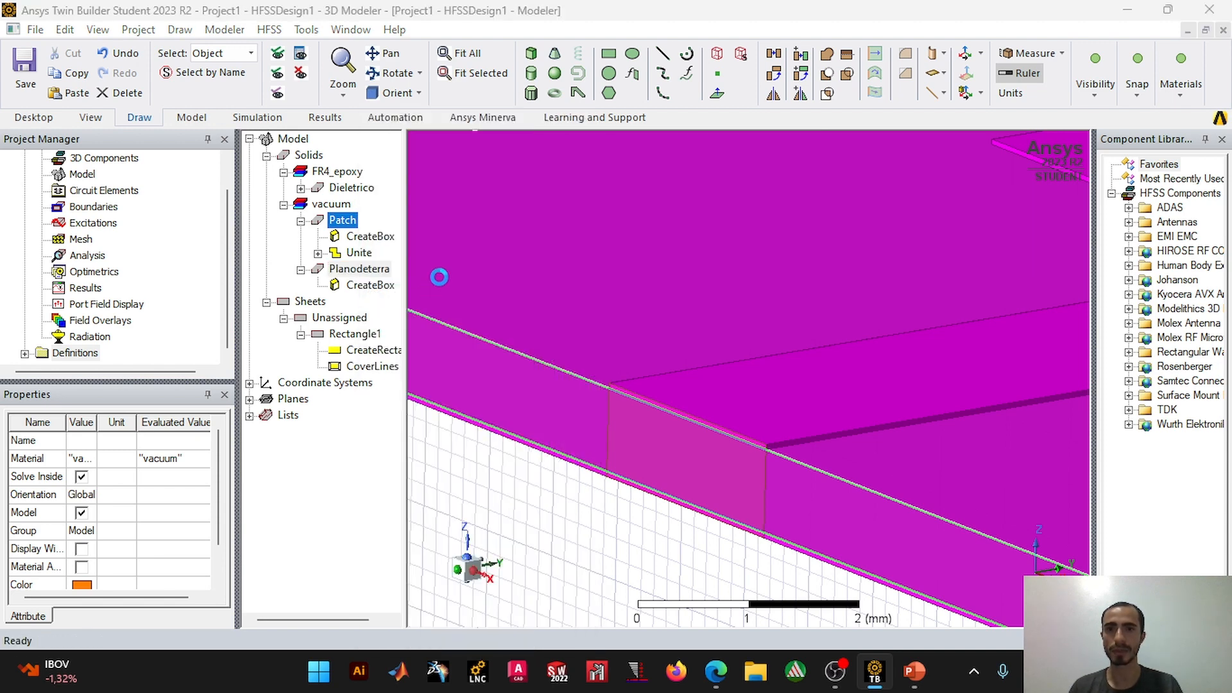
pyautogui.write('cop')
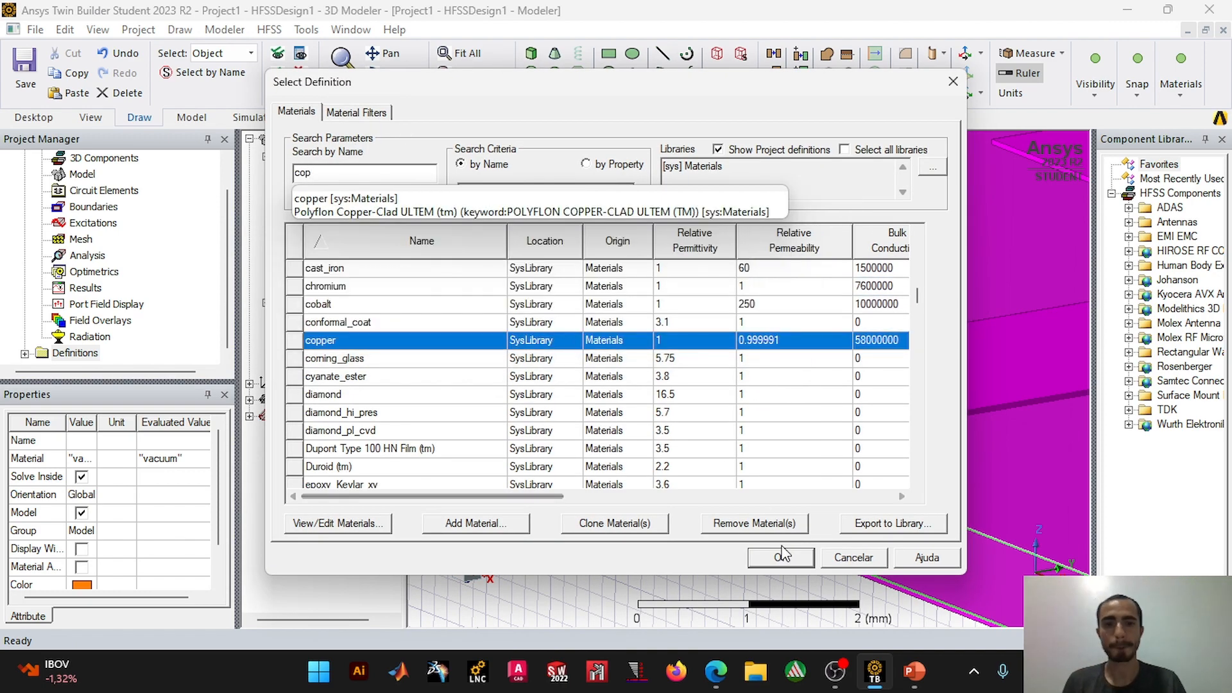
pyautogui.click(781, 556)
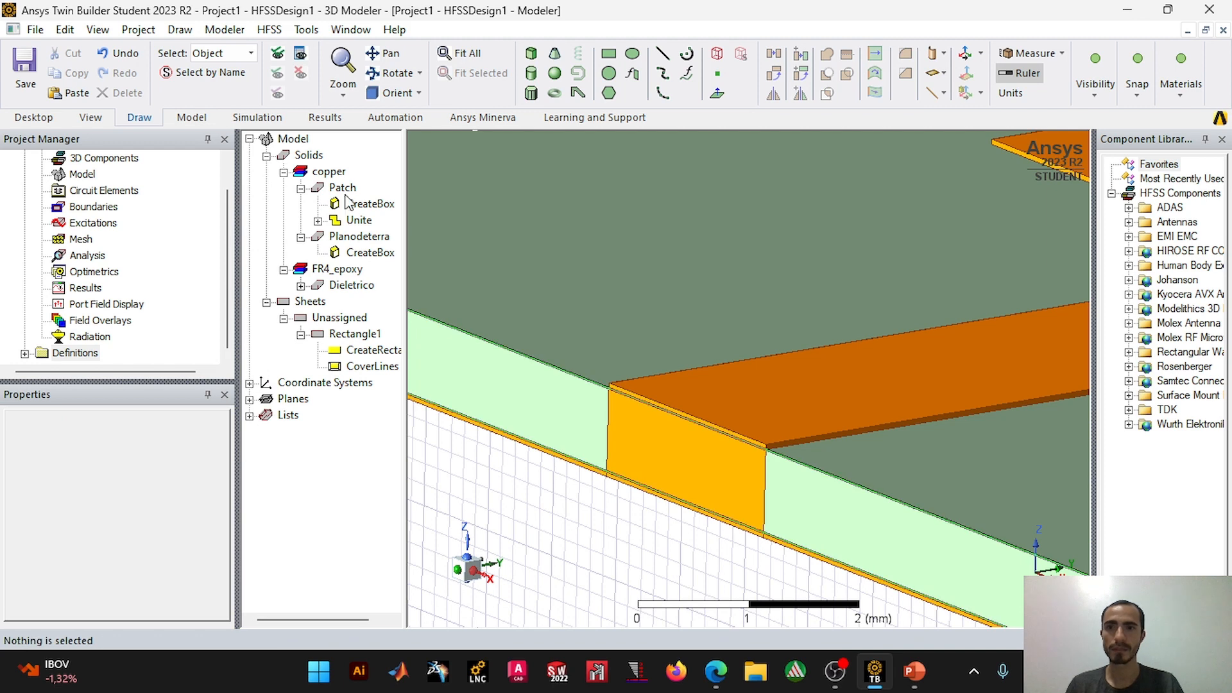
# Step: Collapse the Patch and Planodeterra histories and the copper and FR4_epoxy groups in the model tree
pyautogui.click(300, 187)
pyautogui.click(300, 204)
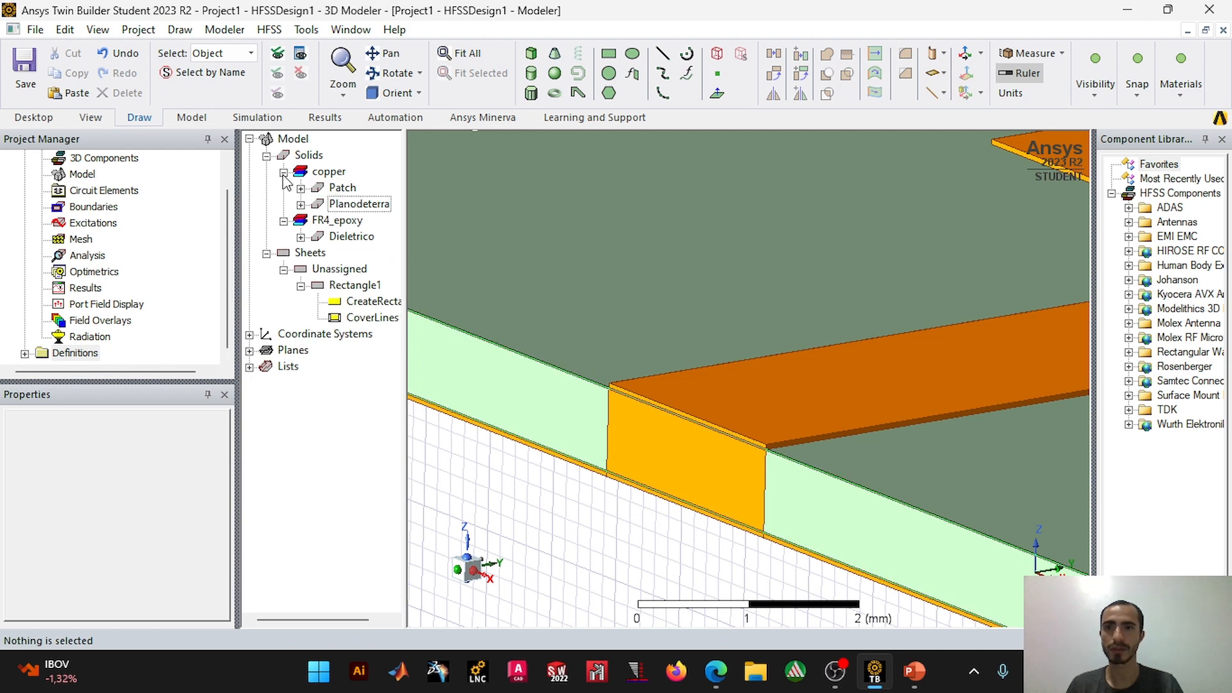
pyautogui.click(283, 173)
pyautogui.click(283, 187)
# Step: Set the drawing plane to XY and reorient the view to show the whole antenna
pyautogui.scroll(-5, 768, 474)
pyautogui.scroll(-5, 777, 370)
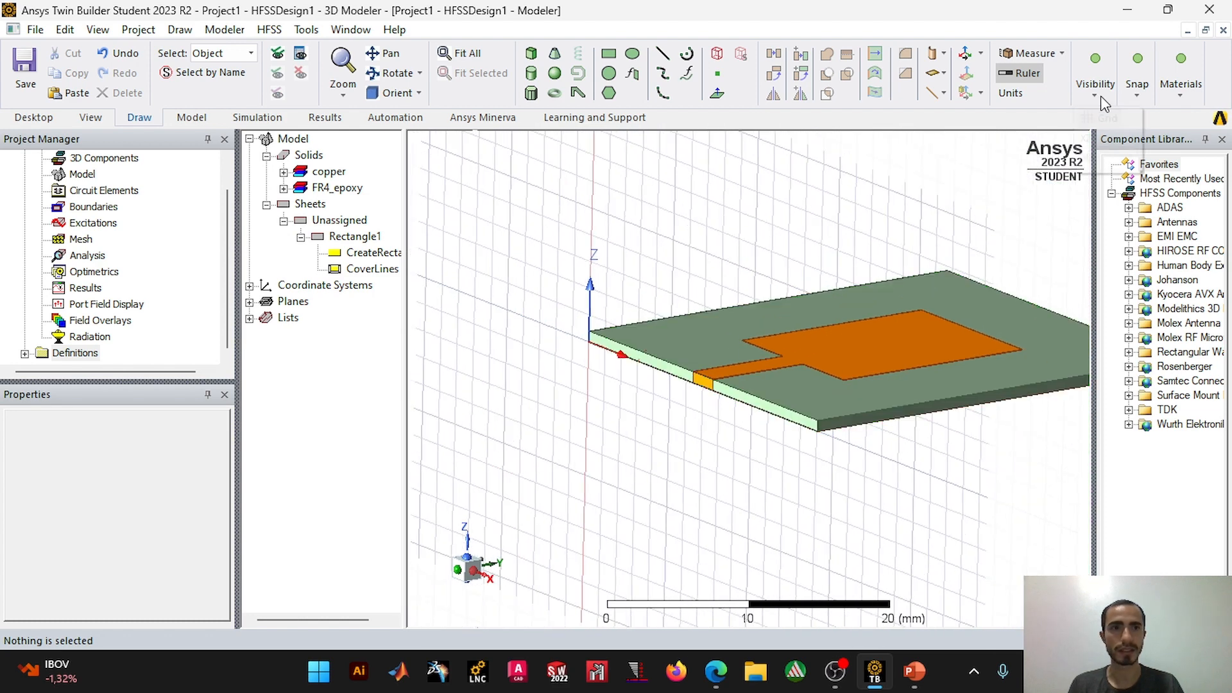
pyautogui.click(1100, 95)
pyautogui.click(1128, 138)
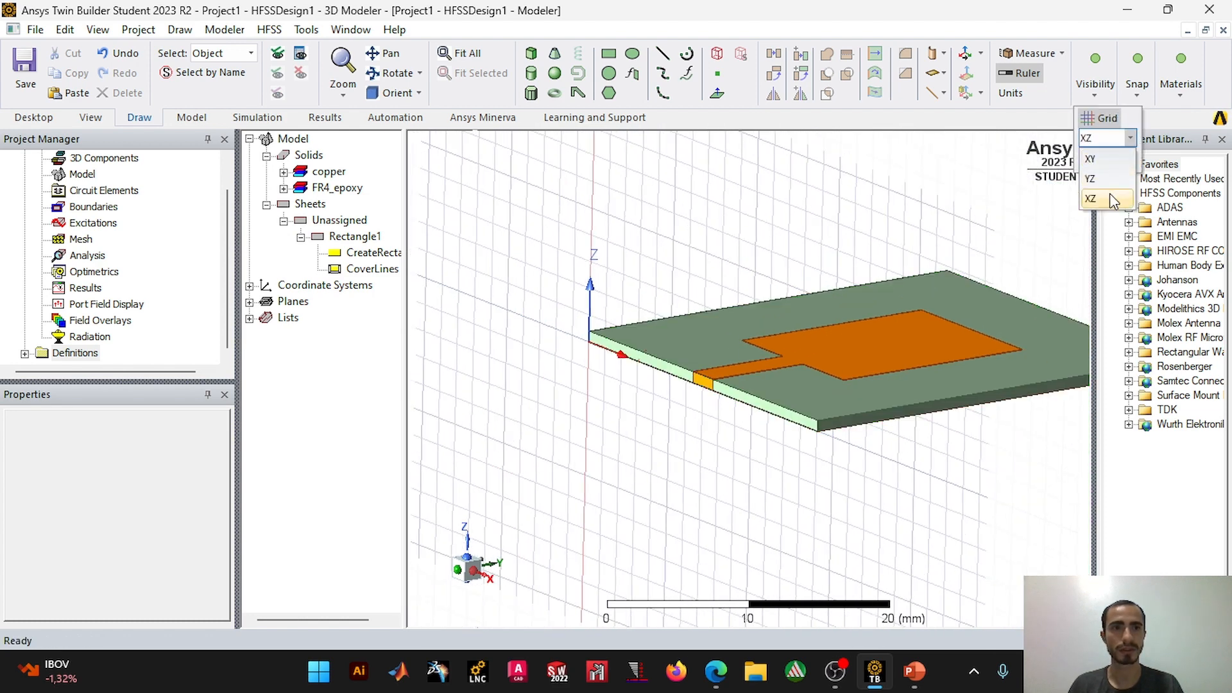
pyautogui.click(1091, 158)
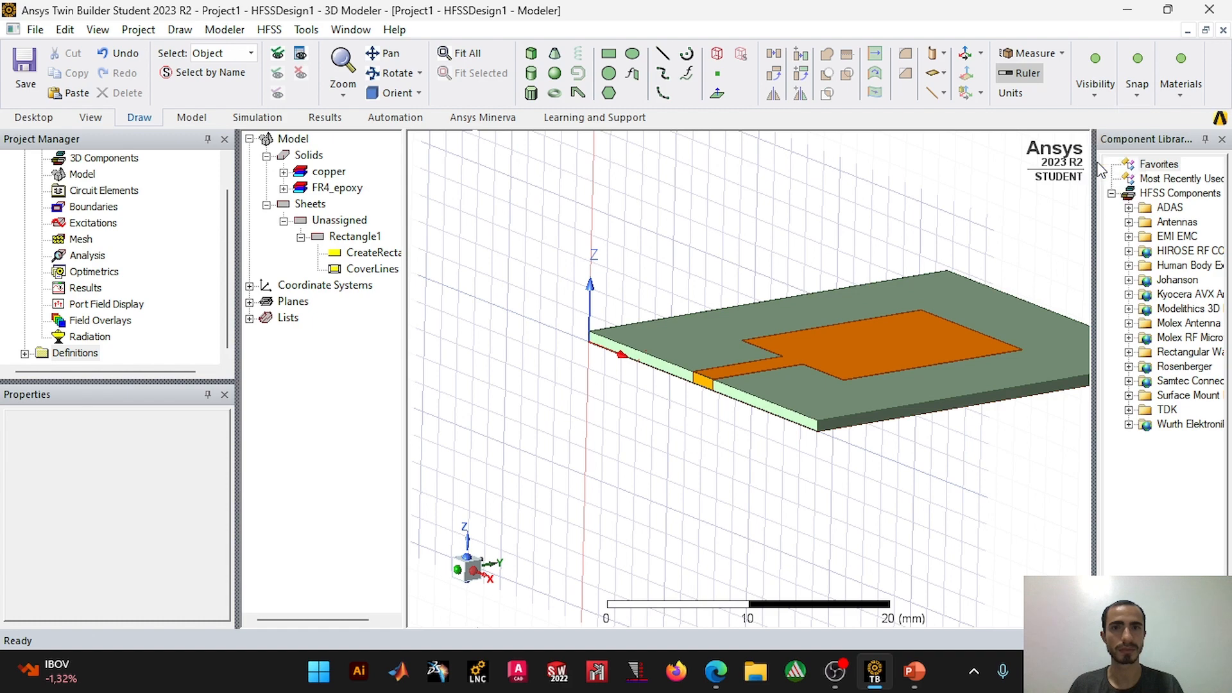
pyautogui.click(421, 99)
pyautogui.click(471, 274)
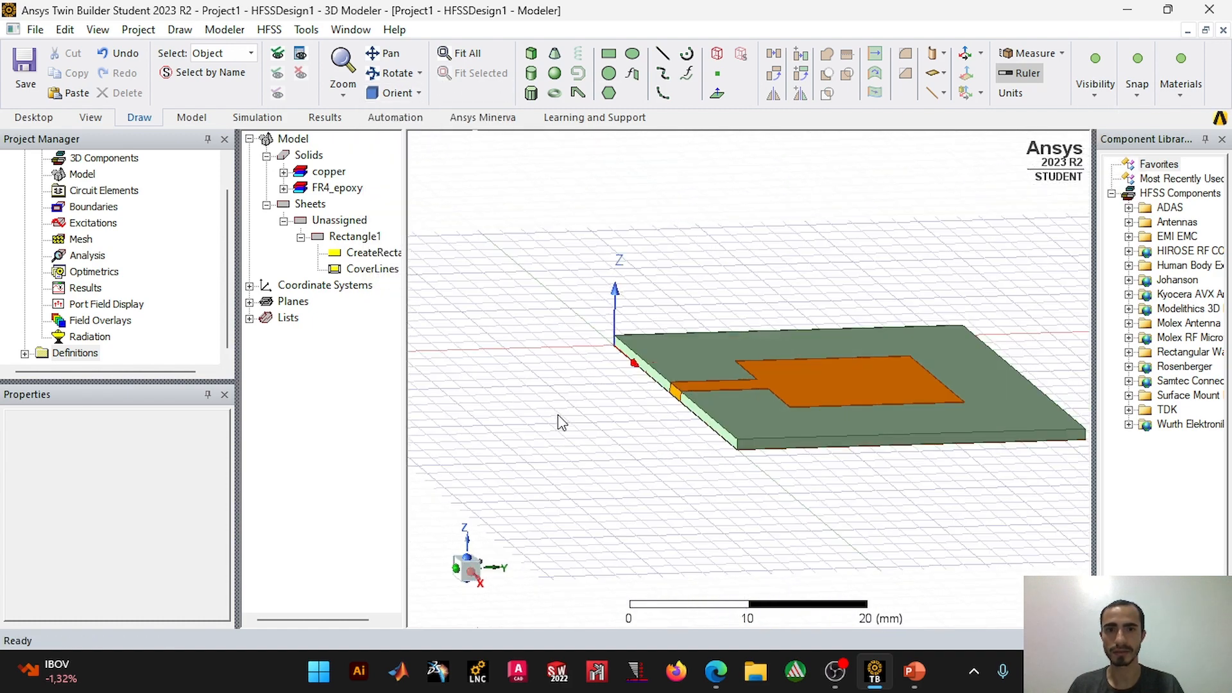
pyautogui.keyDown('shift'); pyautogui.moveTo(784, 384); pyautogui.dragTo(860, 228); pyautogui.keyUp('shift')
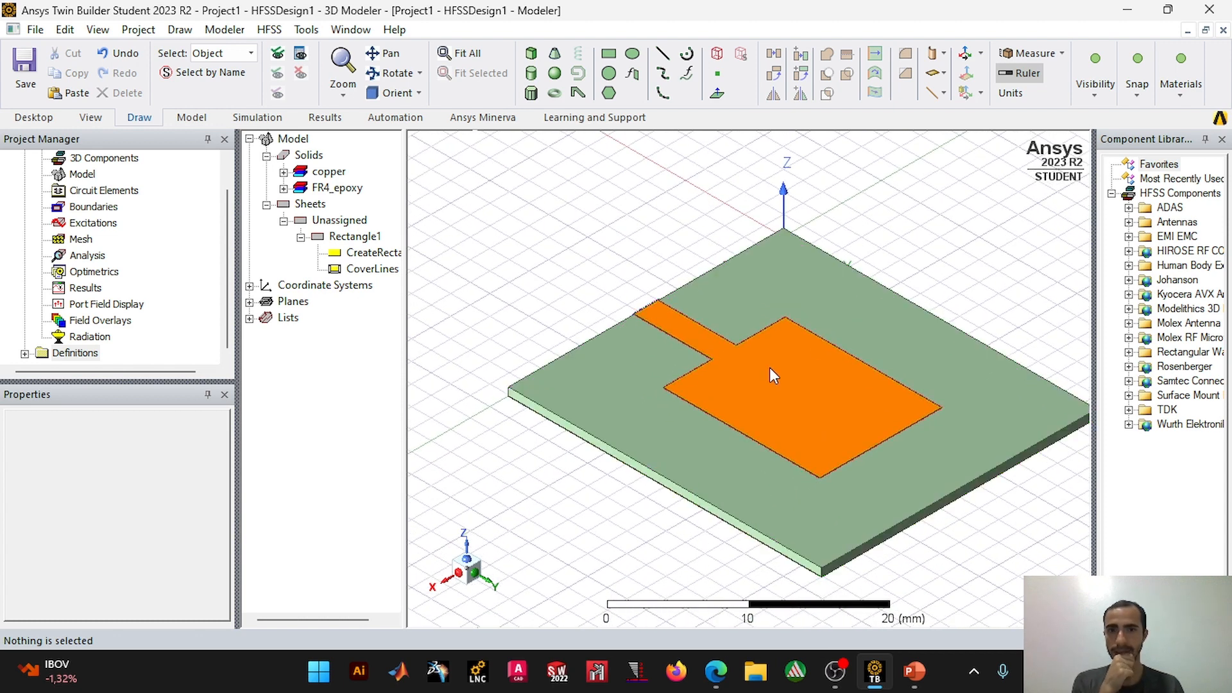
pyautogui.keyDown('alt'); pyautogui.moveTo(684, 426); pyautogui.dragTo(733, 454); pyautogui.keyUp('alt')
# Step: Start a modal lumped port named lumped on the rectangle at the feed line's end, with a full port impedance of 50 ohm
pyautogui.scroll(5, 672, 438)
pyautogui.keyDown('shift'); pyautogui.moveTo(632, 327); pyautogui.dragTo(738, 337); pyautogui.keyUp('shift')
pyautogui.scroll(5, 701, 355)
pyautogui.scroll(4, 699, 356)
pyautogui.scroll(-2, 727, 423)
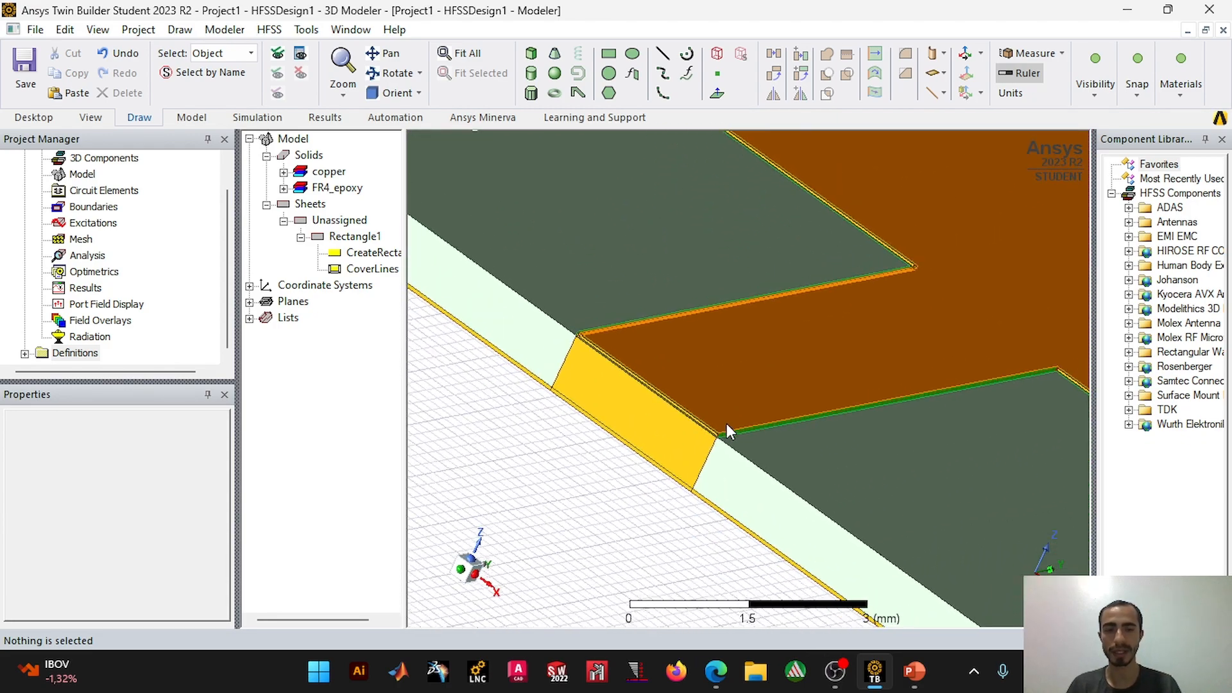
pyautogui.click(616, 409)
pyautogui.rightClick(626, 398)
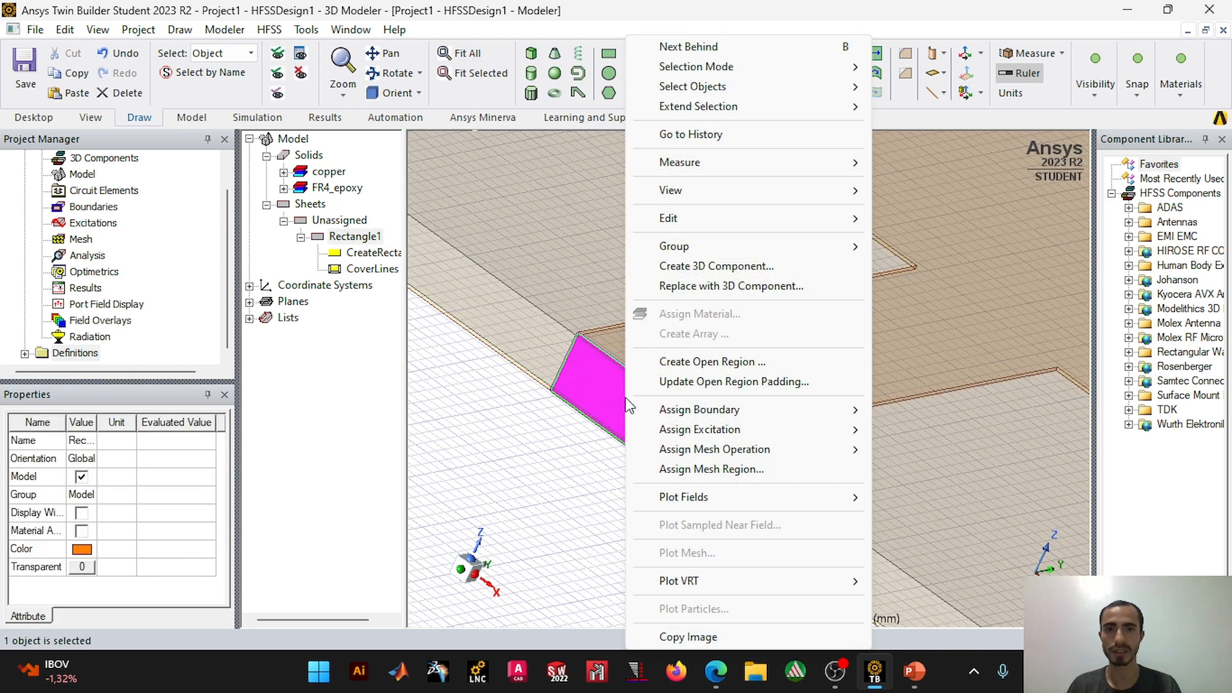
pyautogui.moveTo(699, 435)
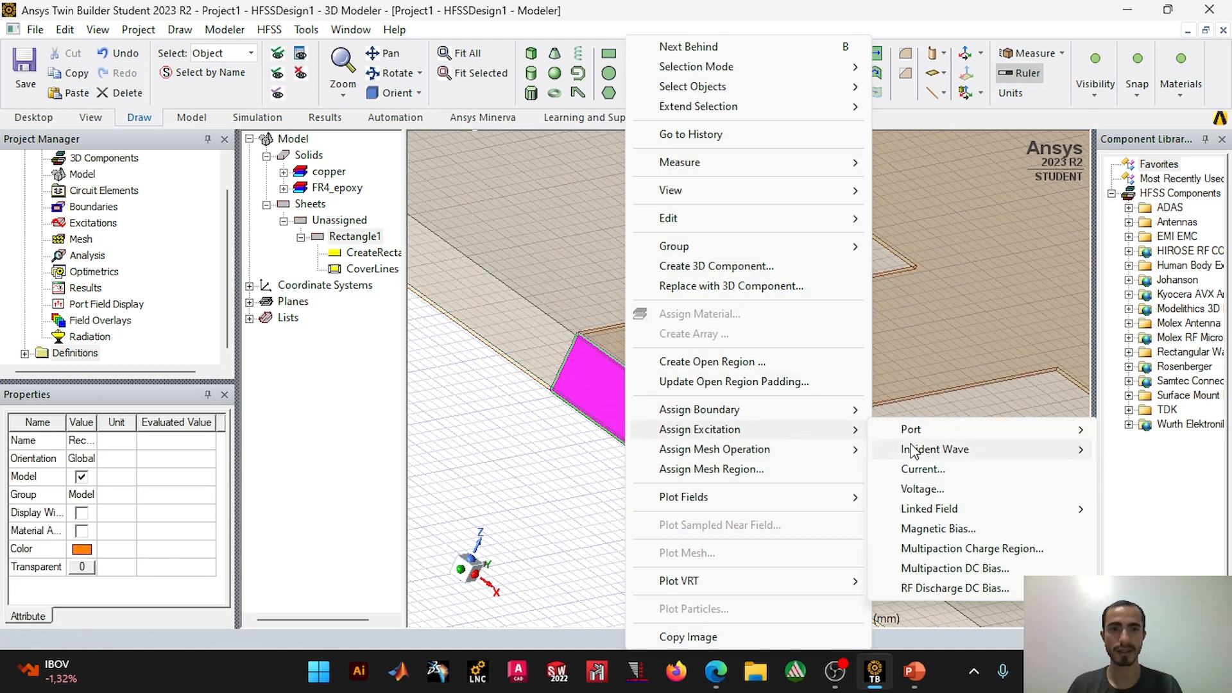
pyautogui.moveTo(915, 431)
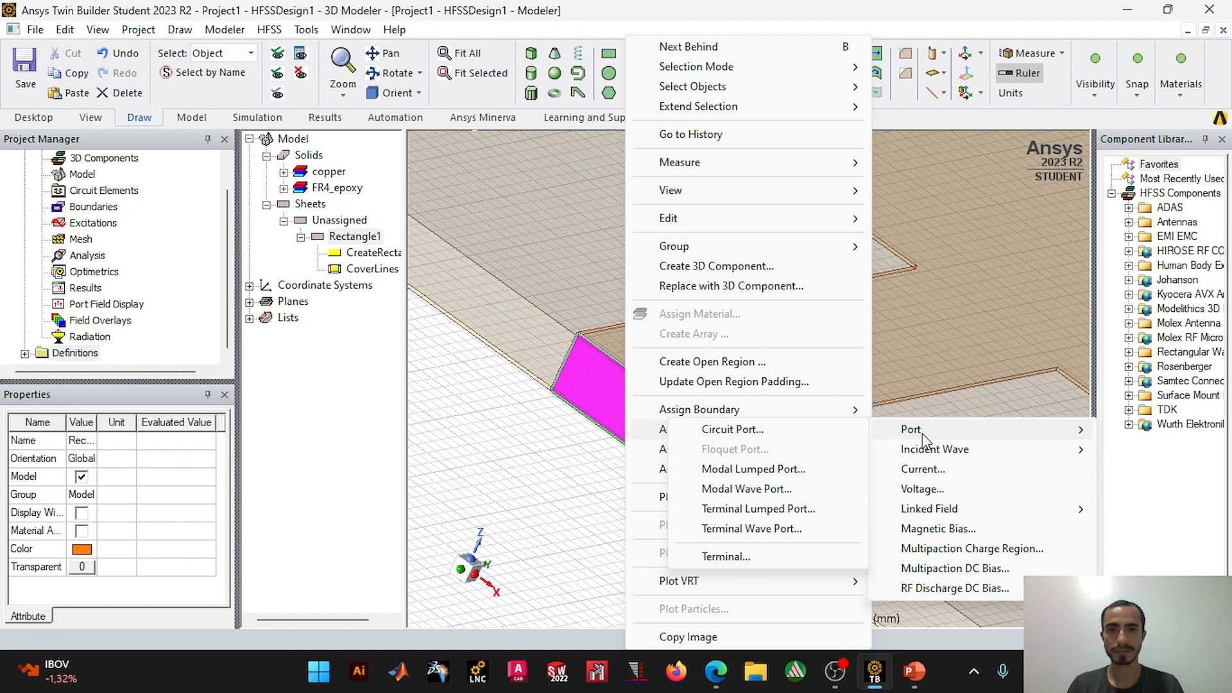
pyautogui.click(769, 474)
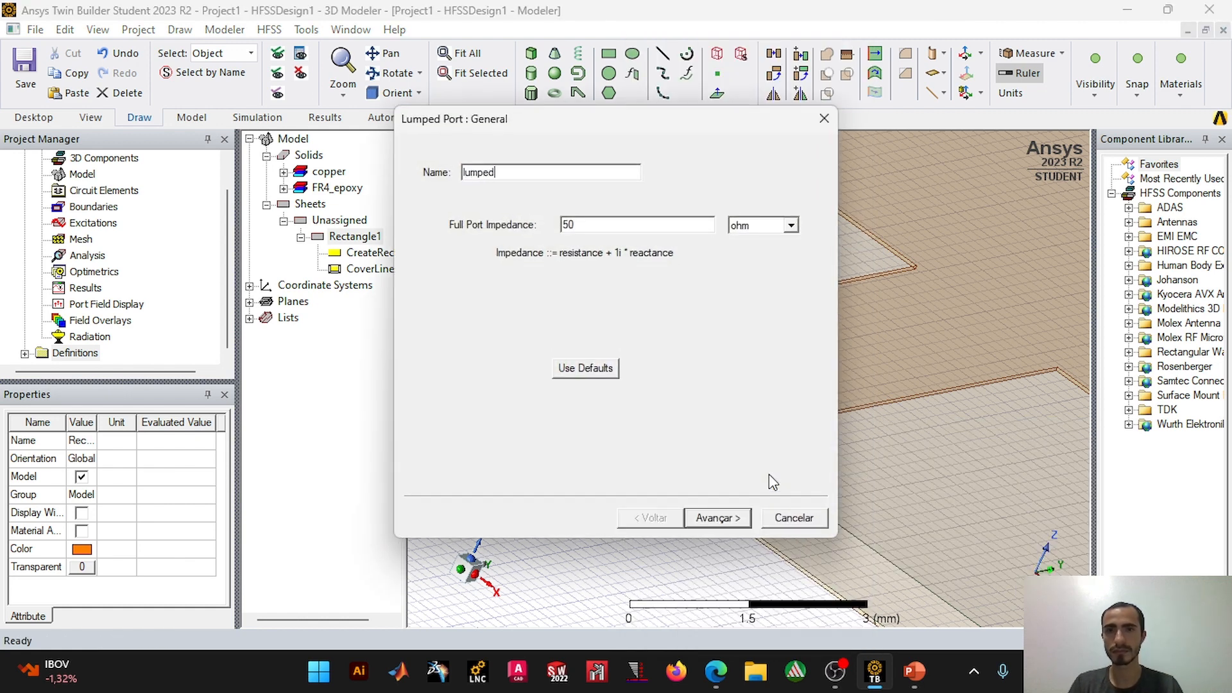
pyautogui.click(742, 520)
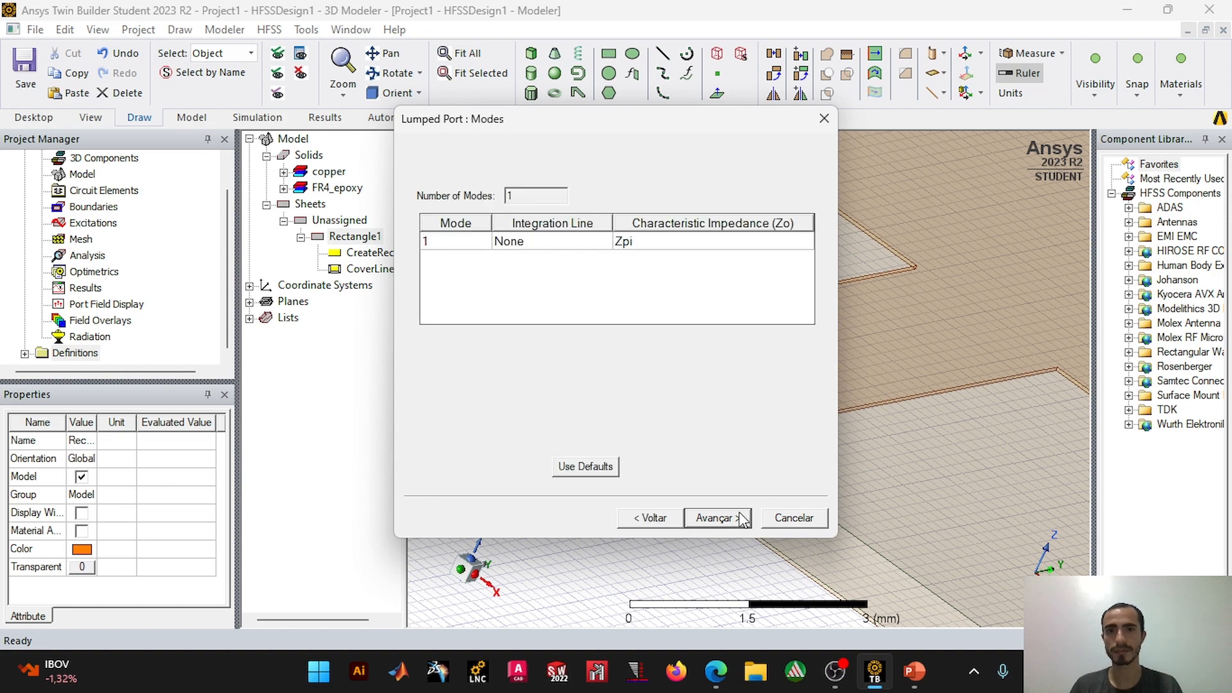
# Step: Try to define mode 1's integration line from about (13.95, 0, -0.05) mm on the port's lower edge to its upper edge
pyautogui.click(552, 241)
pyautogui.click(598, 242)
pyautogui.click(529, 269)
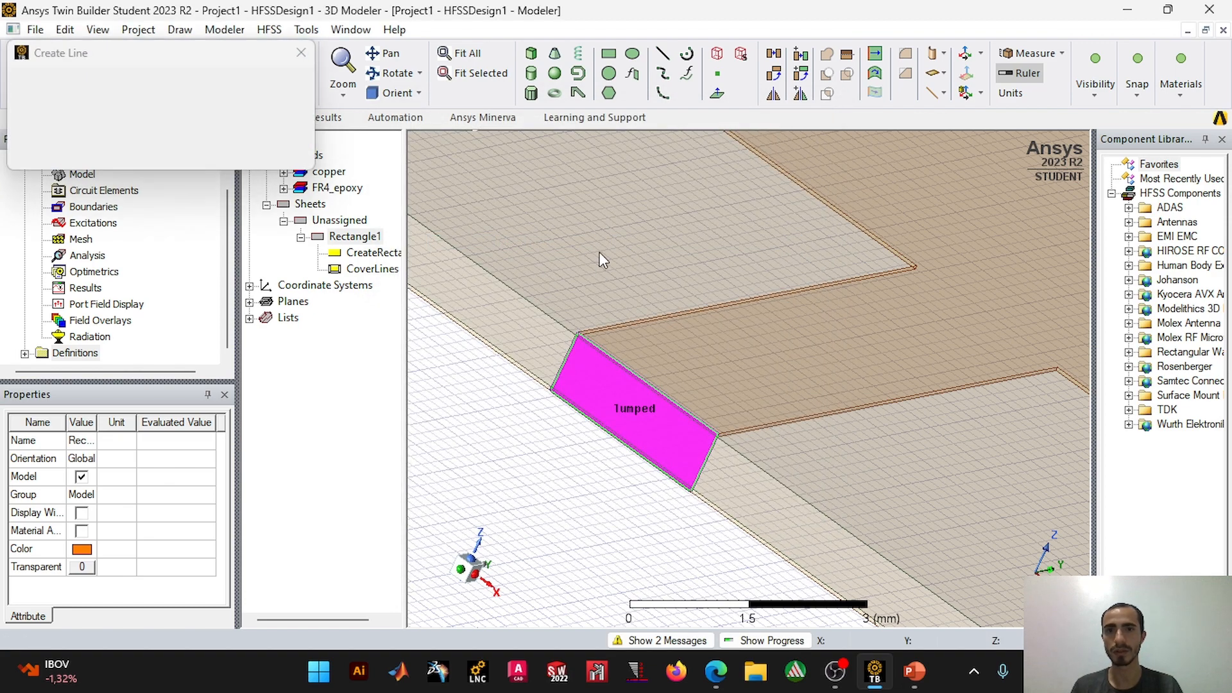
pyautogui.scroll(6, 608, 420)
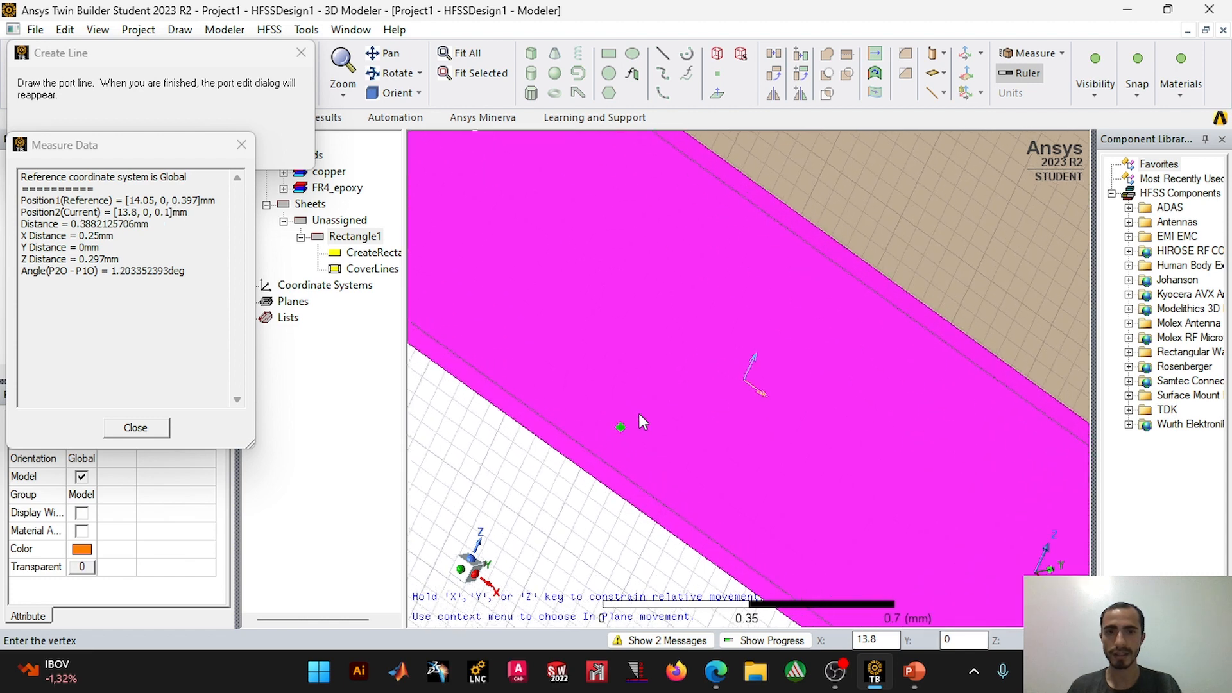
pyautogui.scroll(3, 661, 527)
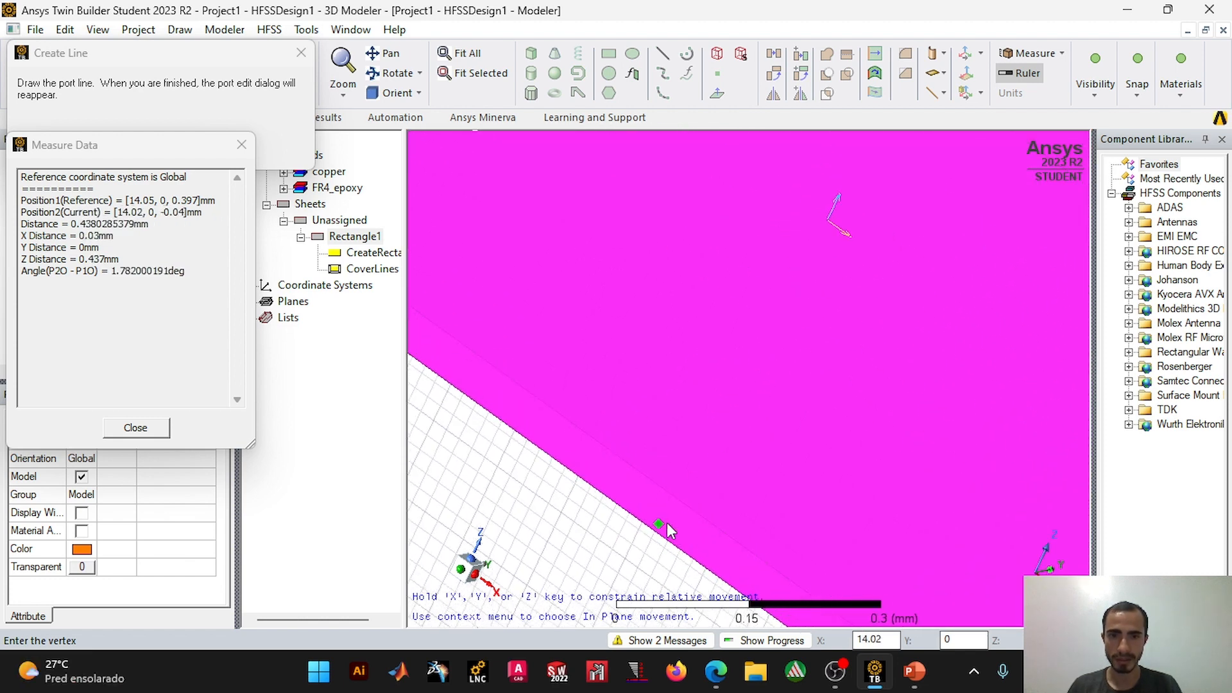
pyautogui.scroll(2, 658, 527)
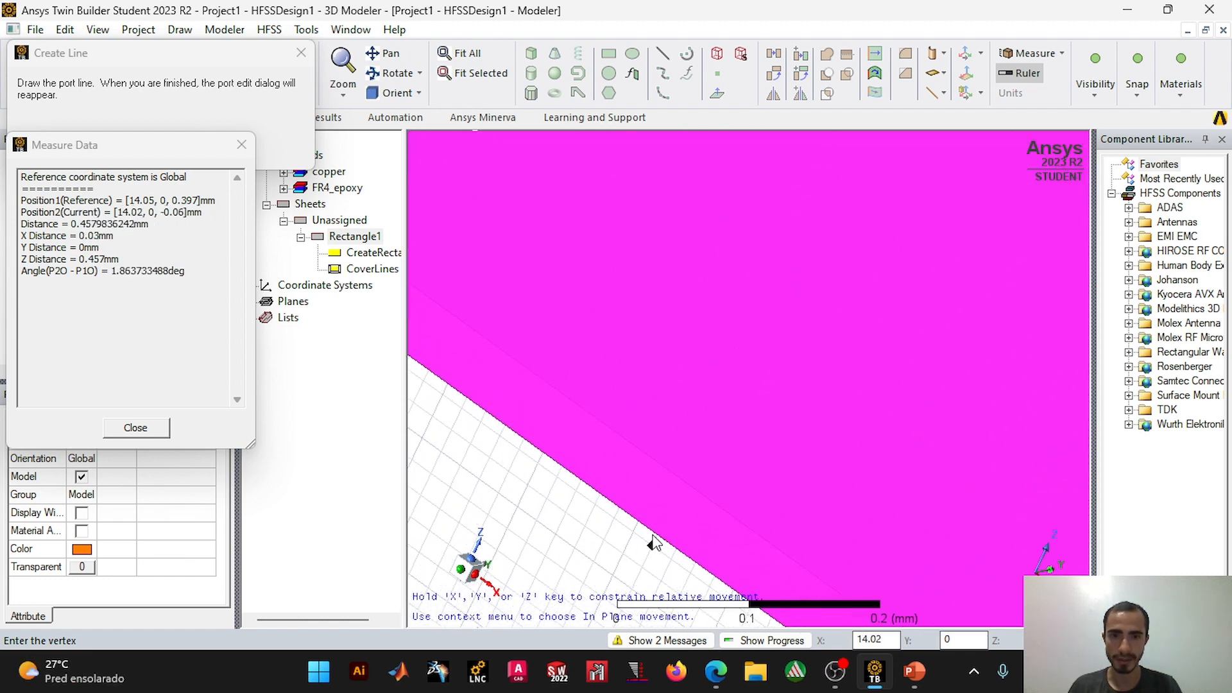
pyautogui.scroll(-3, 688, 502)
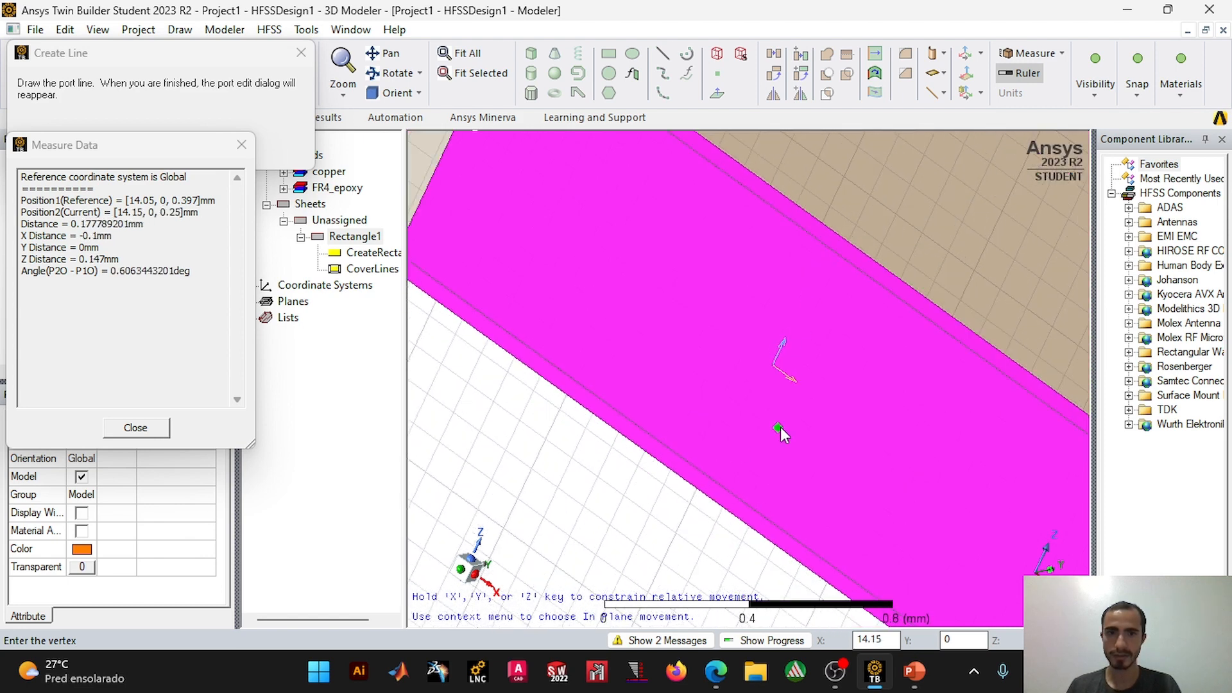
pyautogui.scroll(1, 768, 392)
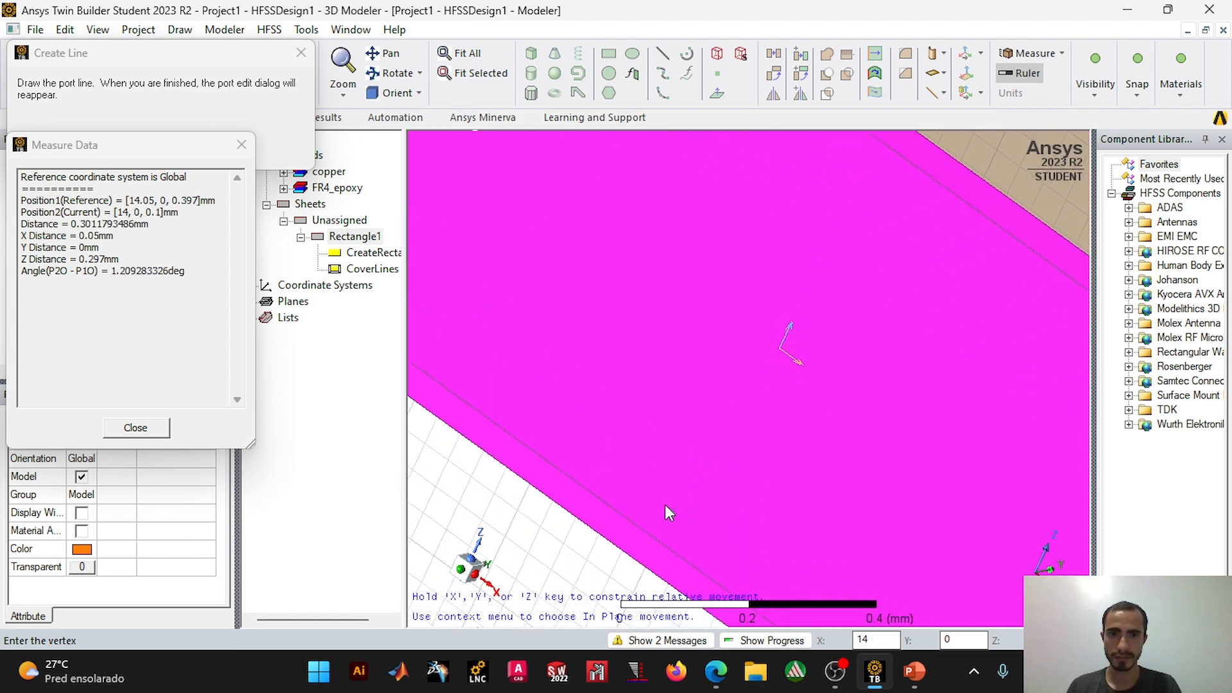
pyautogui.click(634, 560)
pyautogui.scroll(-2, 778, 320)
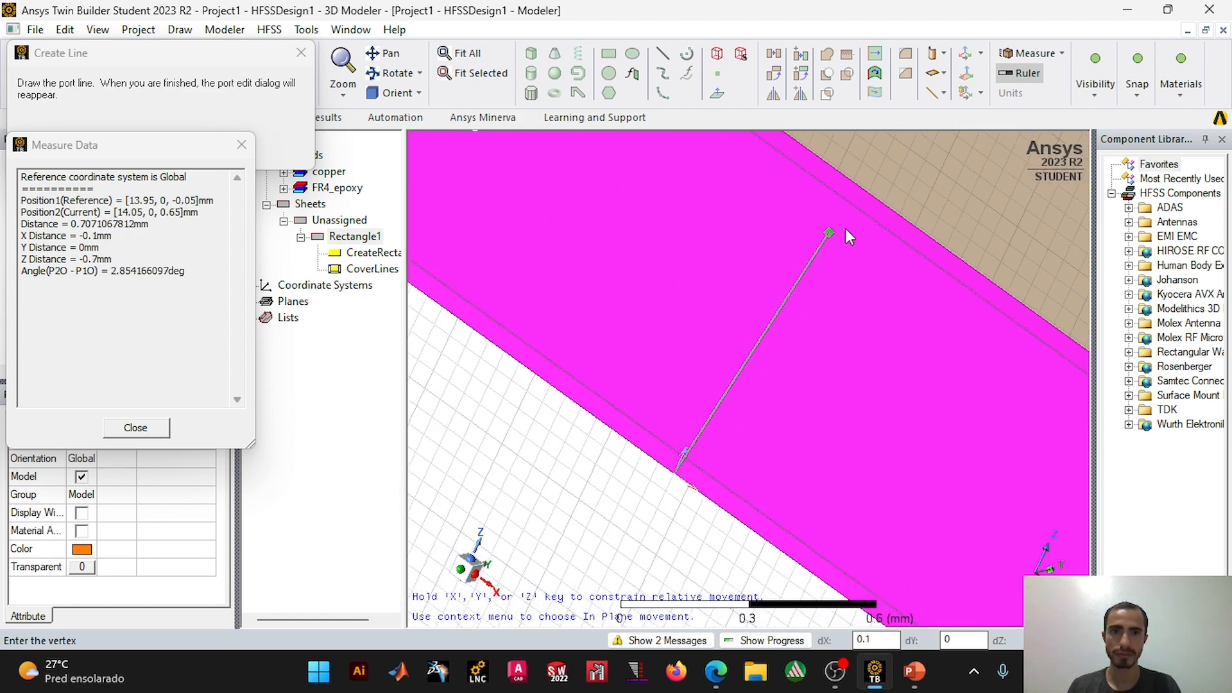
pyautogui.click(869, 201)
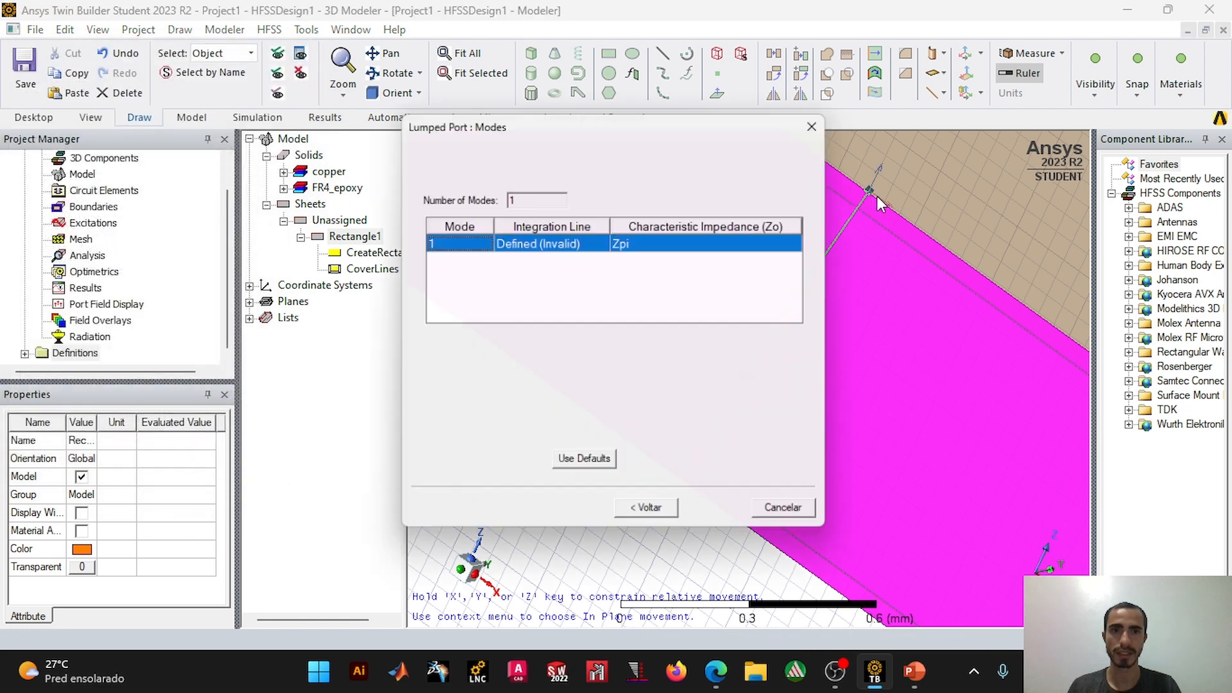
# Step: Try to continue the lumped port setup with the drawn integration line
pyautogui.click(714, 518)
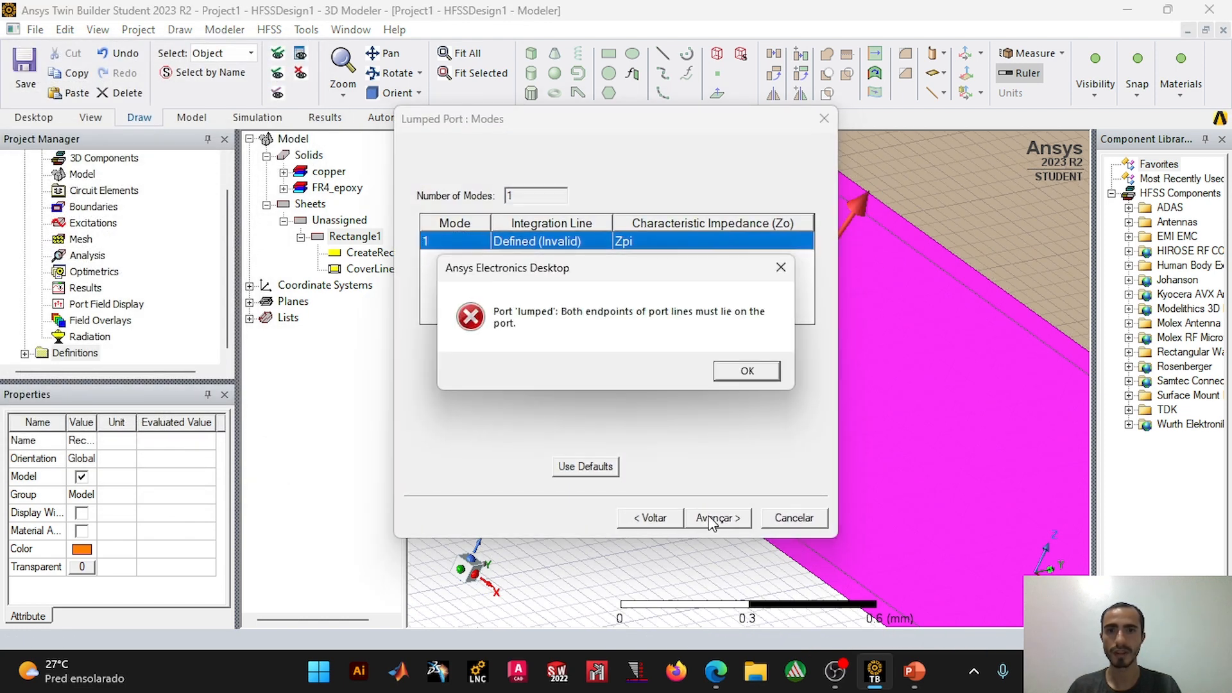
pyautogui.click(747, 373)
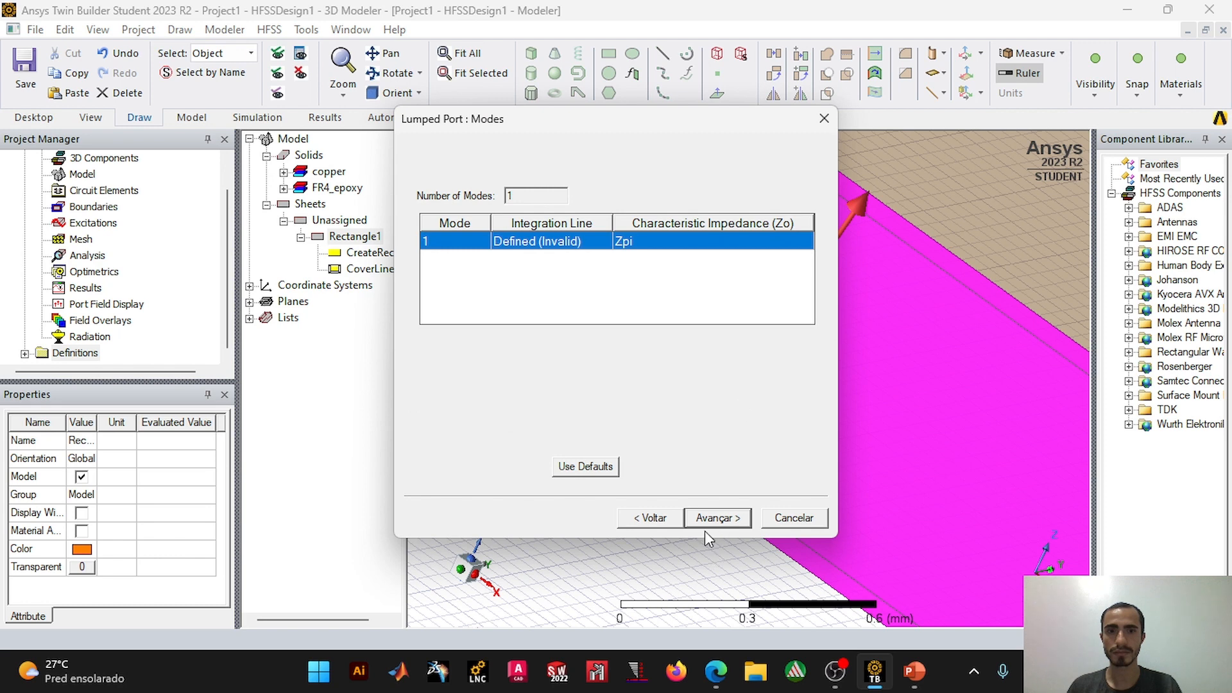
pyautogui.click(710, 521)
pyautogui.click(736, 378)
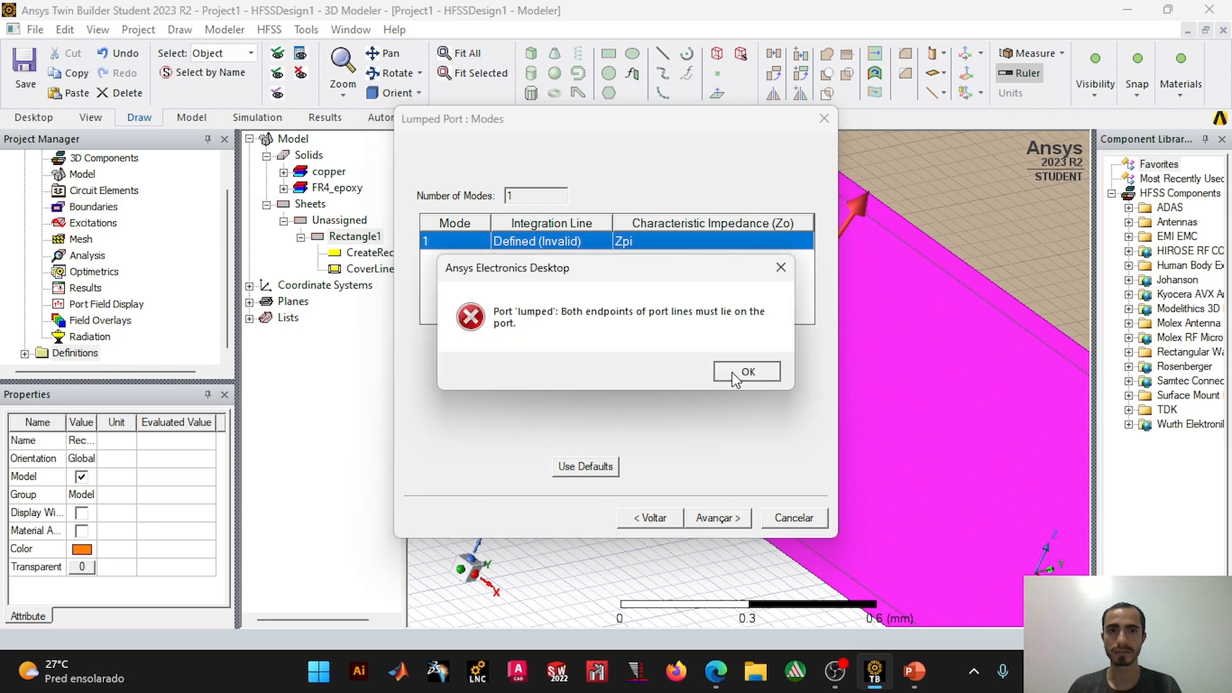
# Step: Redraw mode 1's integration line across the port from about (13.95, 0, -0.05) mm to about (14.1, 0, 0.84) mm
pyautogui.click(567, 245)
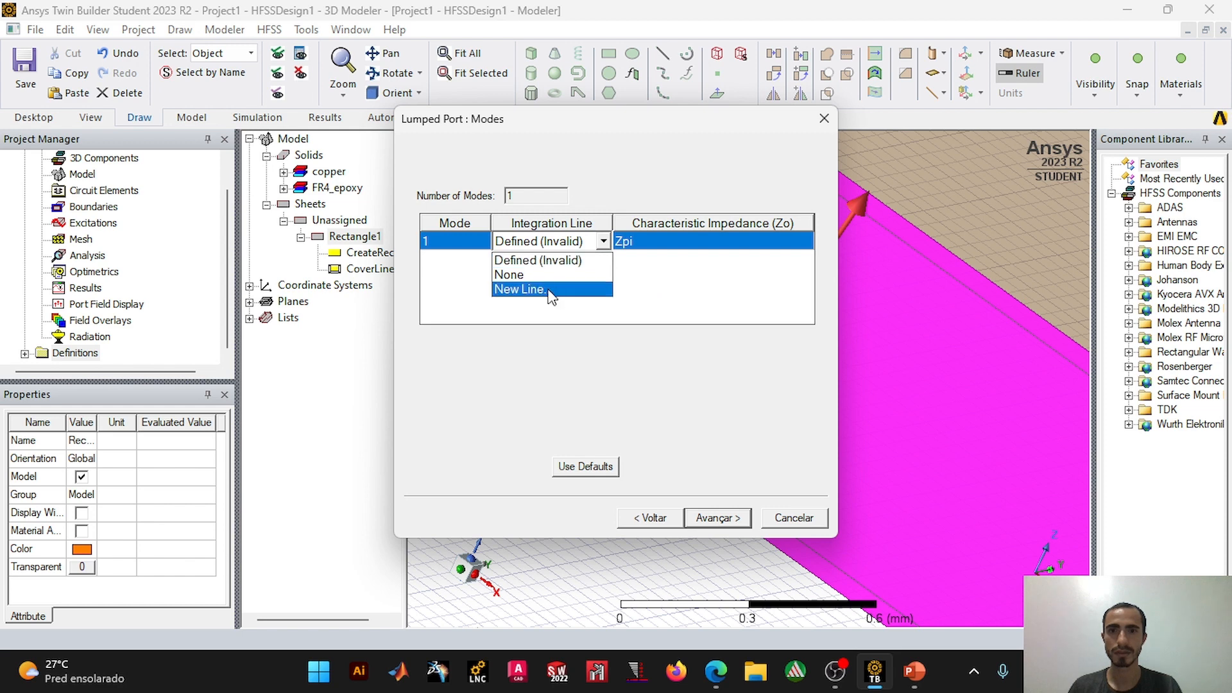
pyautogui.click(551, 290)
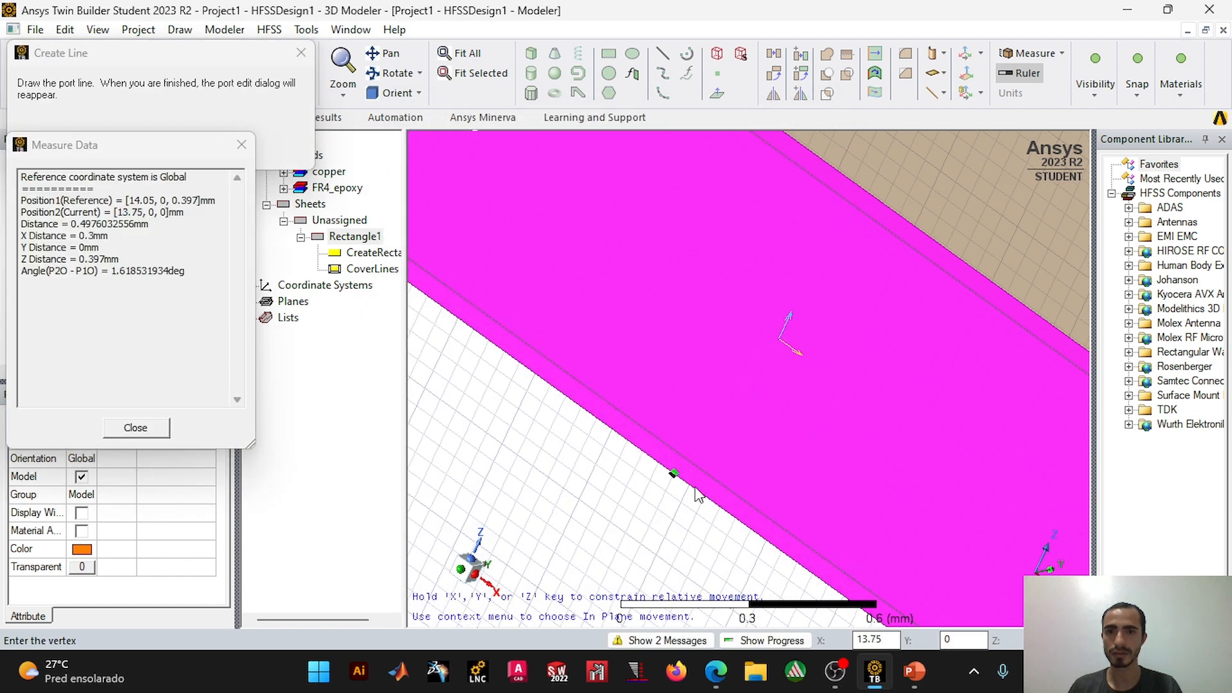
pyautogui.scroll(1, 661, 472)
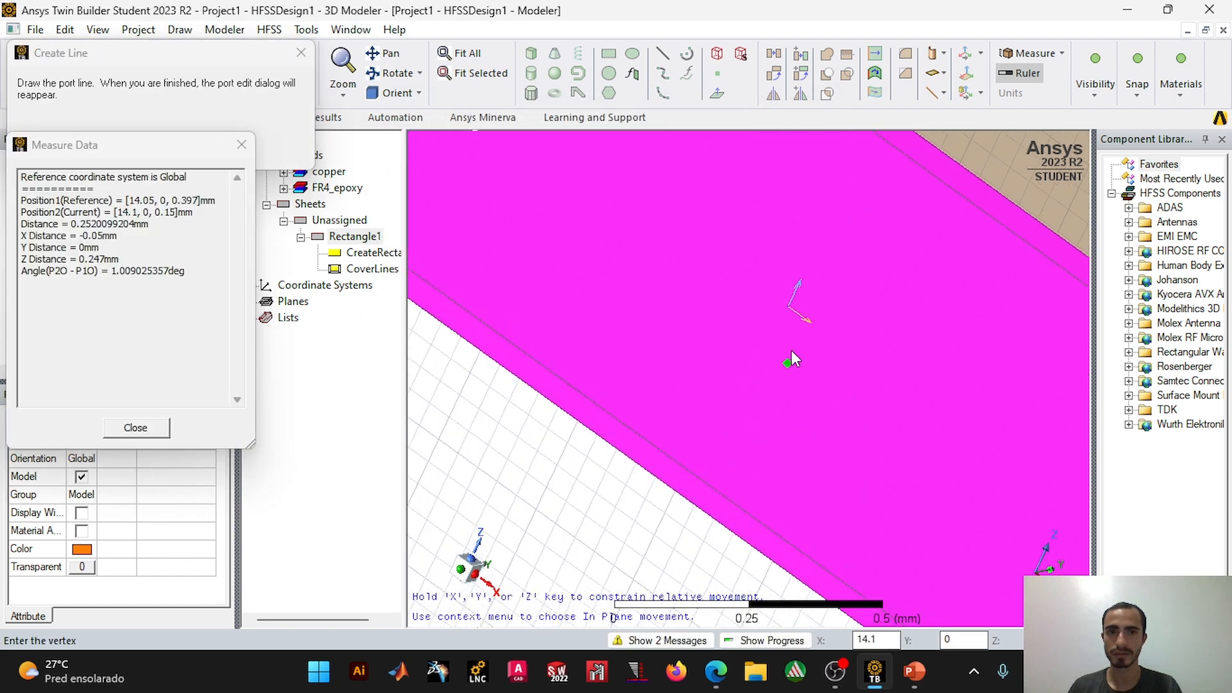
pyautogui.click(658, 476)
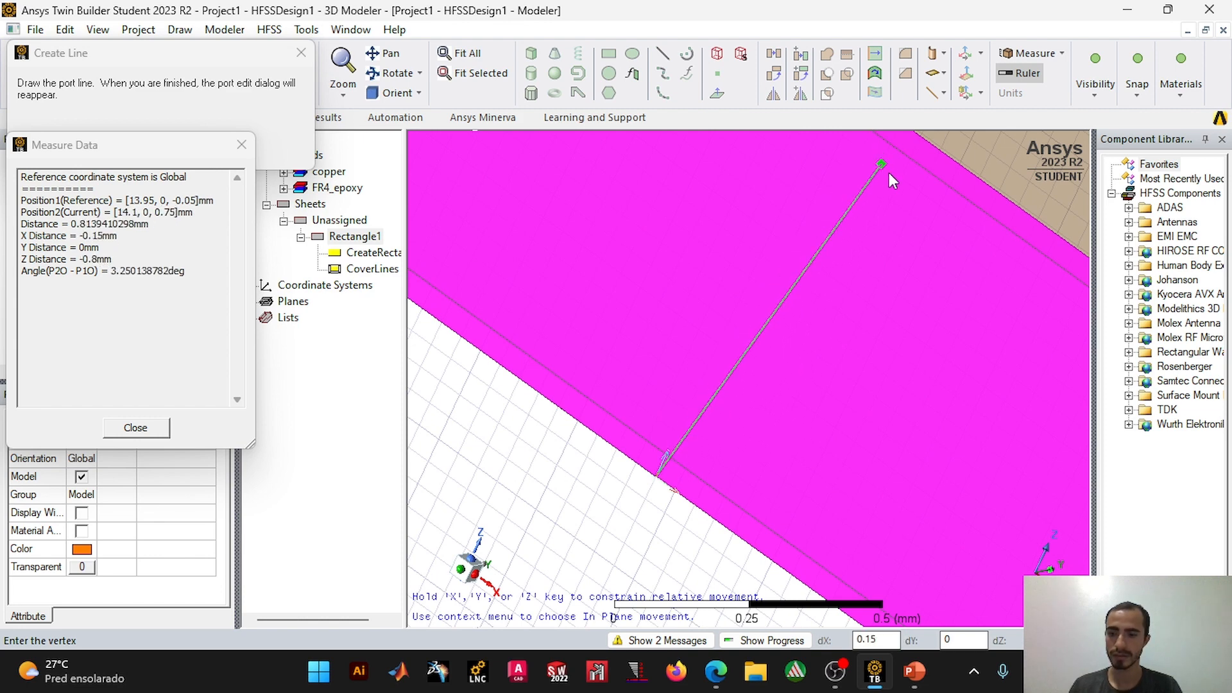
pyautogui.scroll(1, 872, 199)
pyautogui.scroll(5, 862, 218)
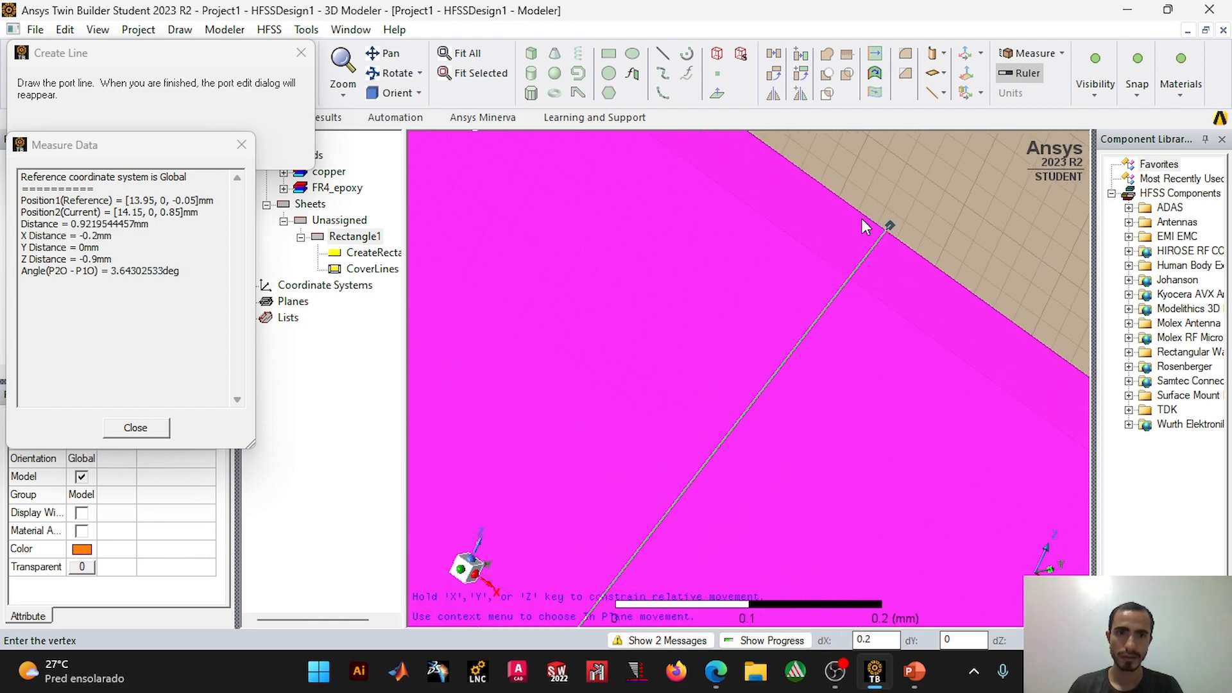
pyautogui.click(830, 189)
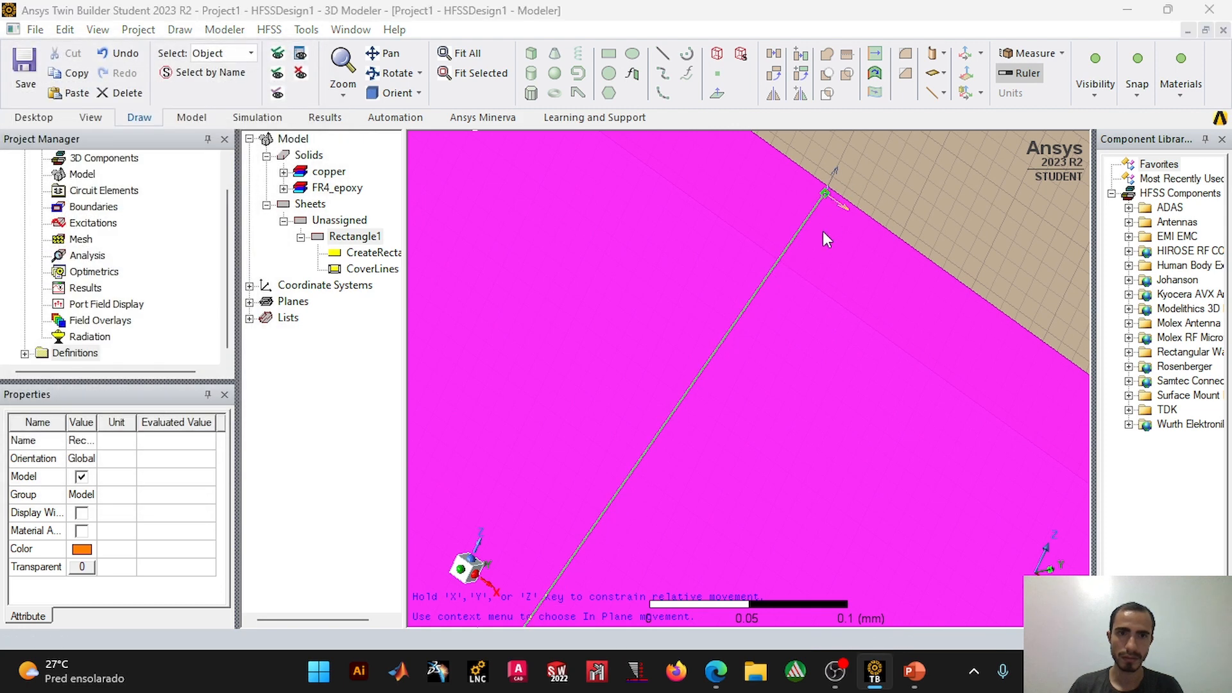
# Step: Finish the lumped port with all modes renormalized to 50 ohm and inspect its integration line on the rectangle
pyautogui.click(732, 518)
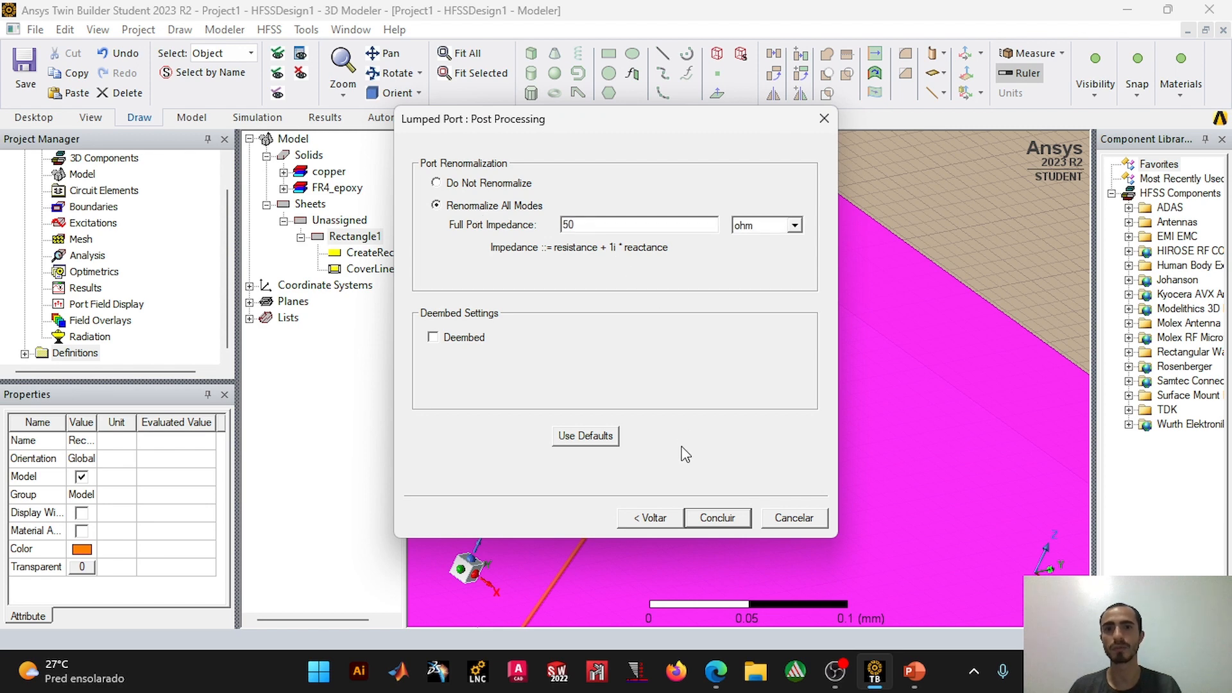
pyautogui.click(718, 521)
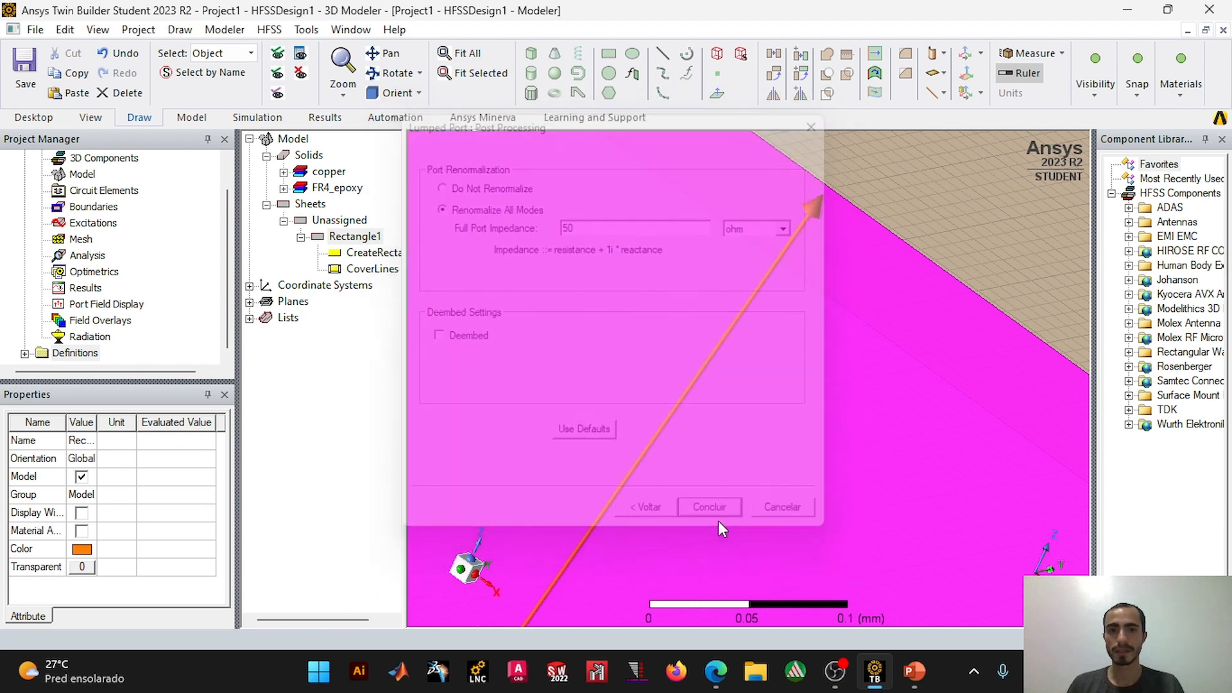
pyautogui.scroll(-4, 718, 264)
pyautogui.scroll(-2, 746, 307)
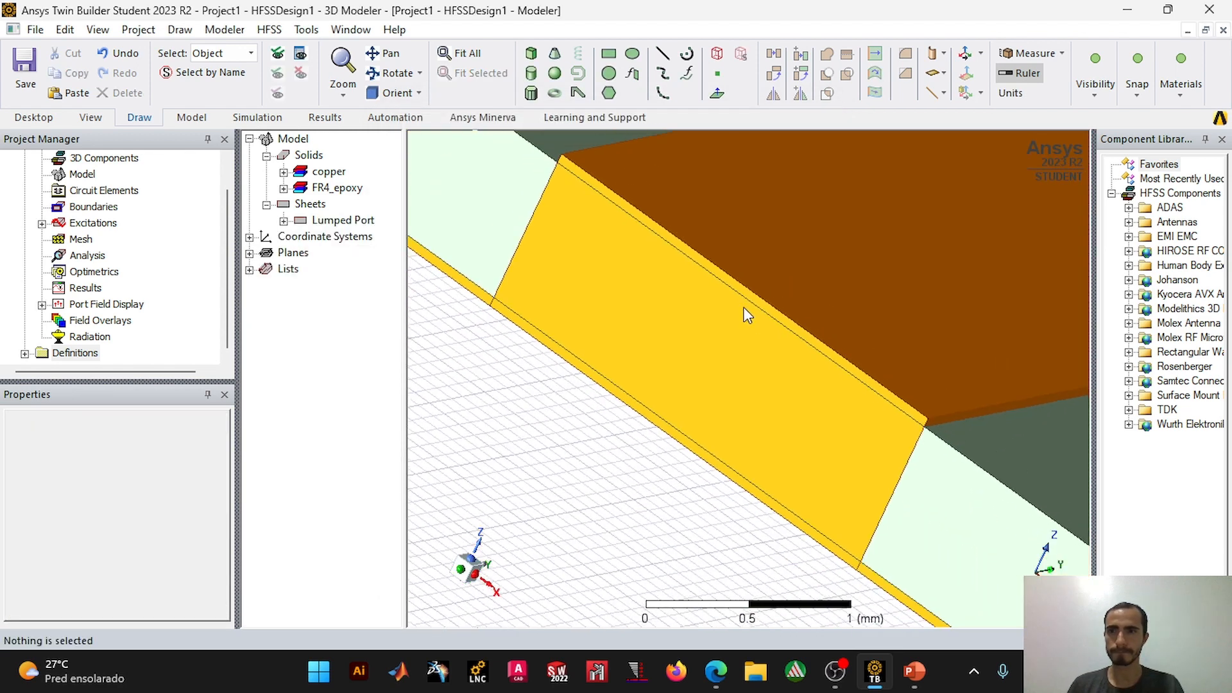
pyautogui.click(41, 222)
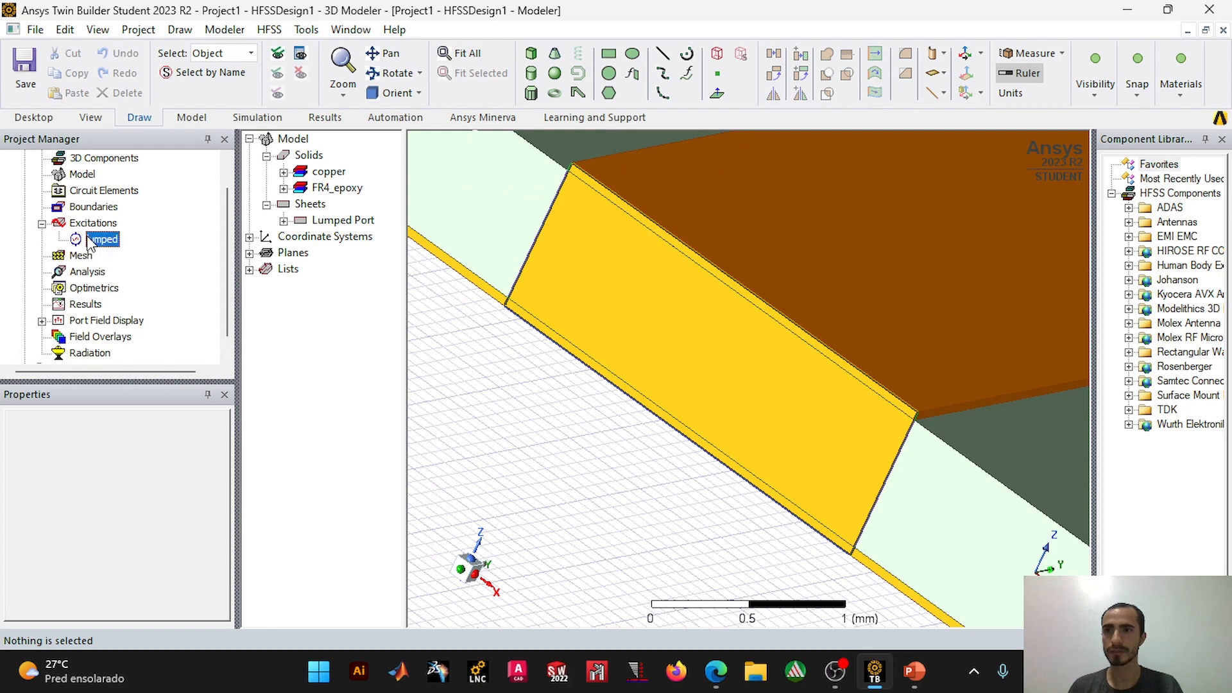
pyautogui.click(96, 239)
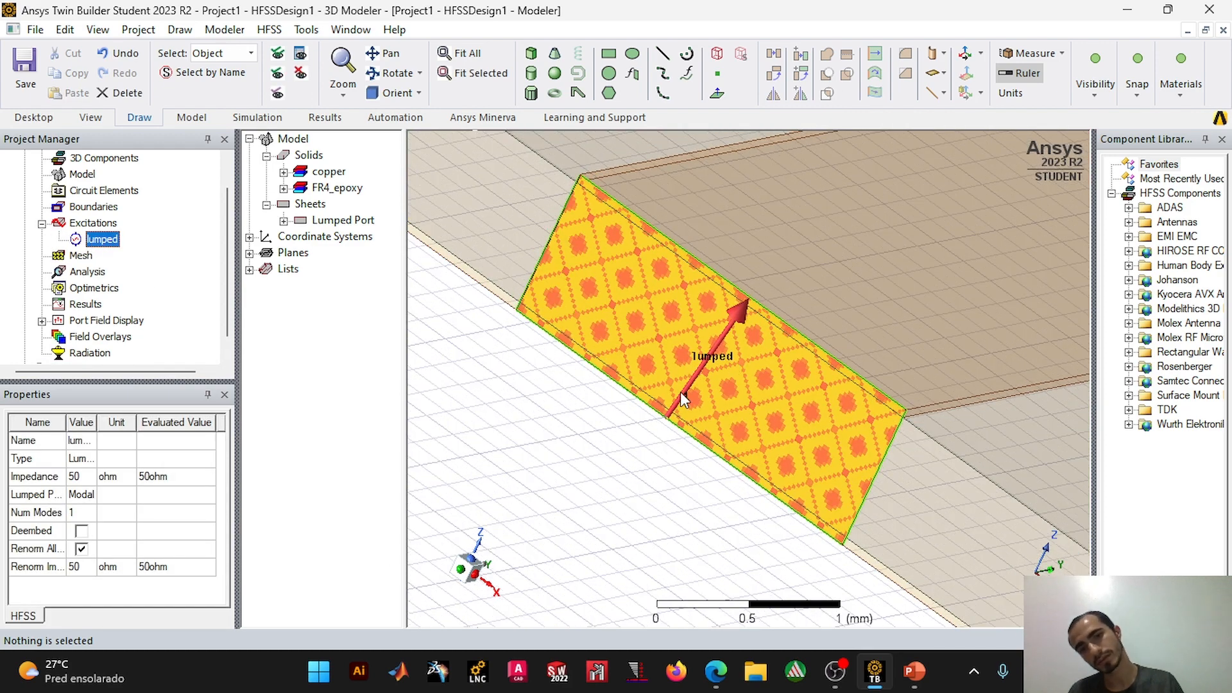
pyautogui.scroll(2, 706, 347)
pyautogui.scroll(-1, 705, 350)
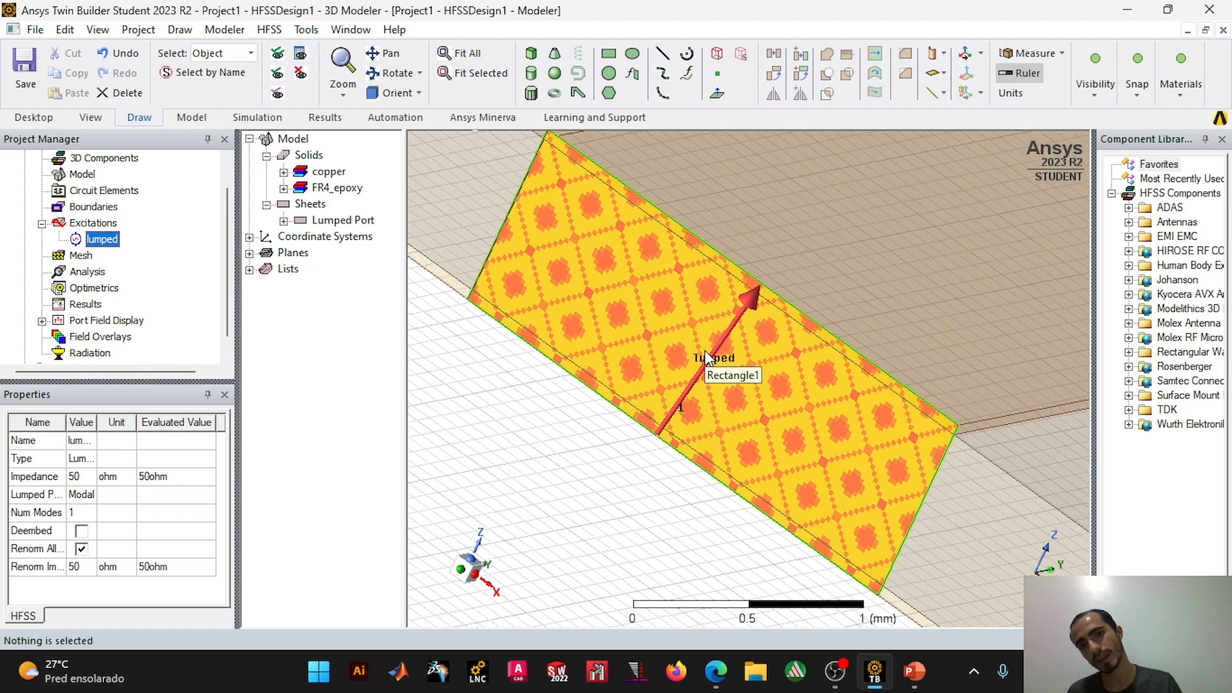
# Step: Delete the lumped excitation and start a new modal lumped port named lumped on the same rectangle, with 50 ohm impedance
pyautogui.rightClick(101, 244)
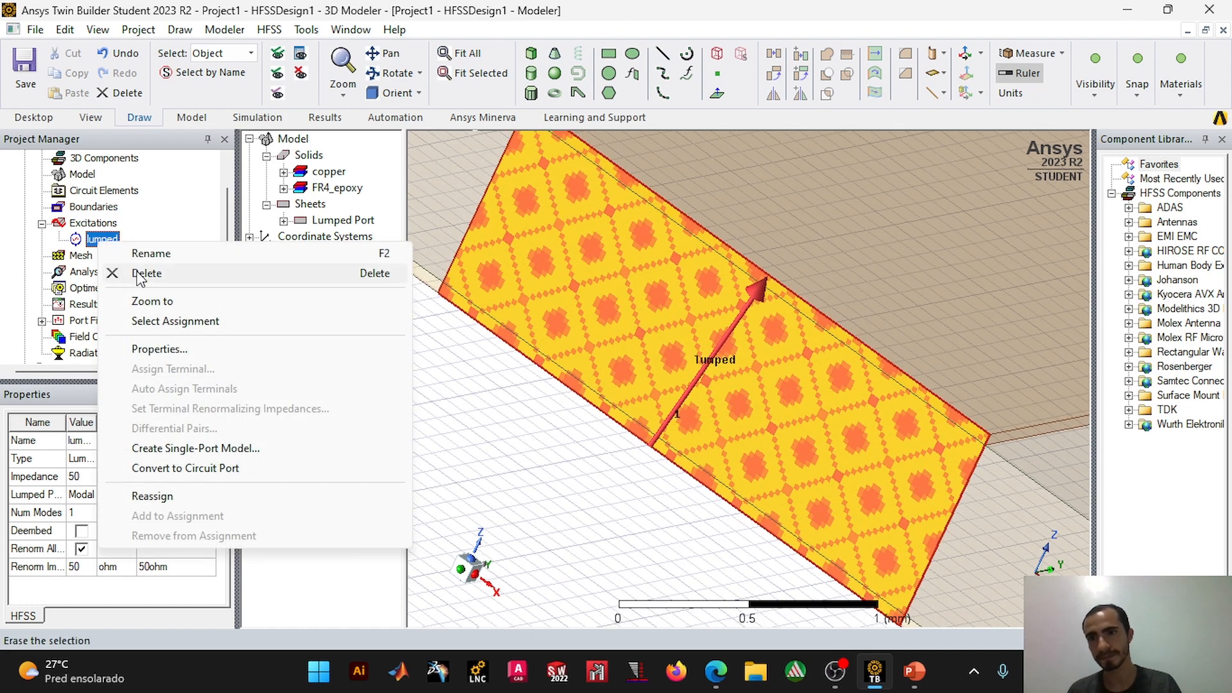
pyautogui.click(147, 273)
pyautogui.click(599, 275)
pyautogui.rightClick(600, 275)
pyautogui.moveTo(802, 430)
pyautogui.moveTo(888, 430)
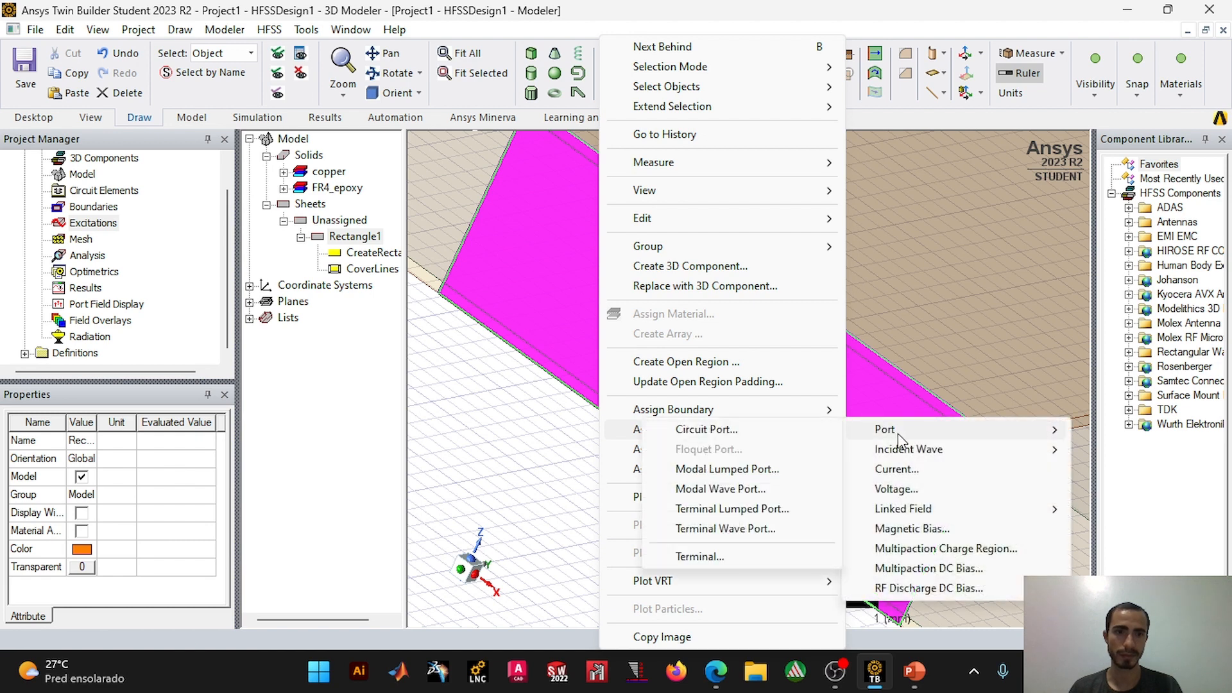
pyautogui.click(722, 470)
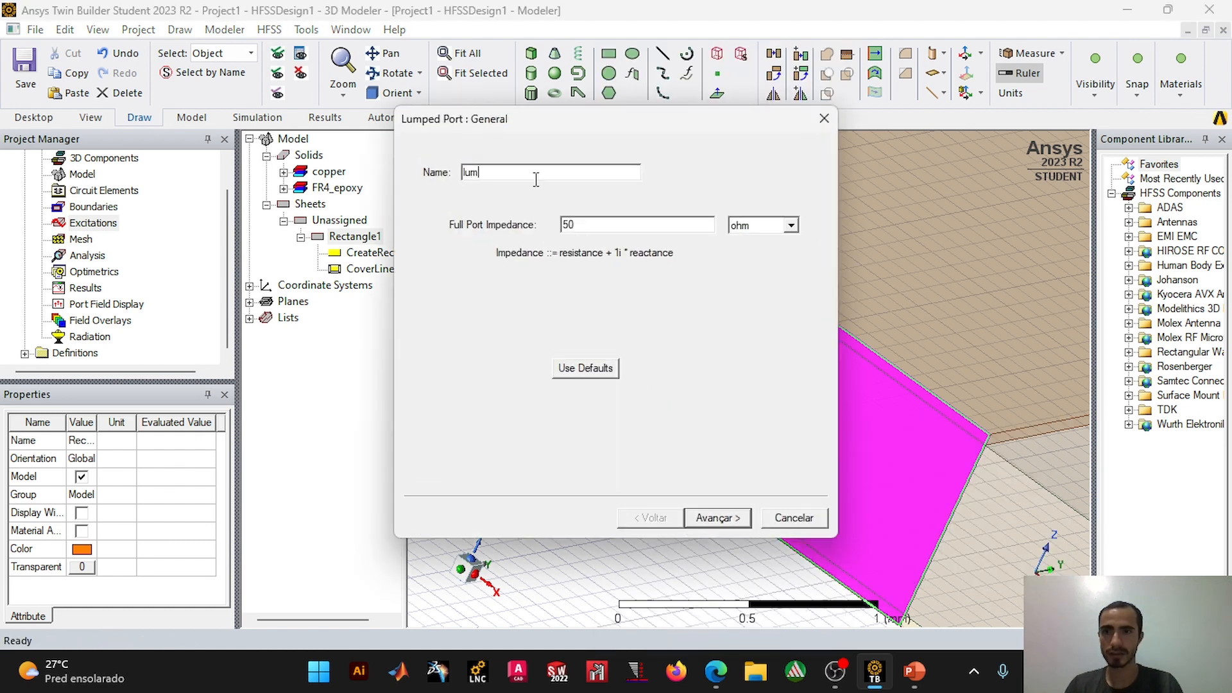
pyautogui.click(717, 518)
# Step: Draw mode 1's integration line from about (14, 0, -0.05) mm on the port's lower edge to about (14.1, 0, 0.85) mm
pyautogui.click(547, 242)
pyautogui.click(520, 259)
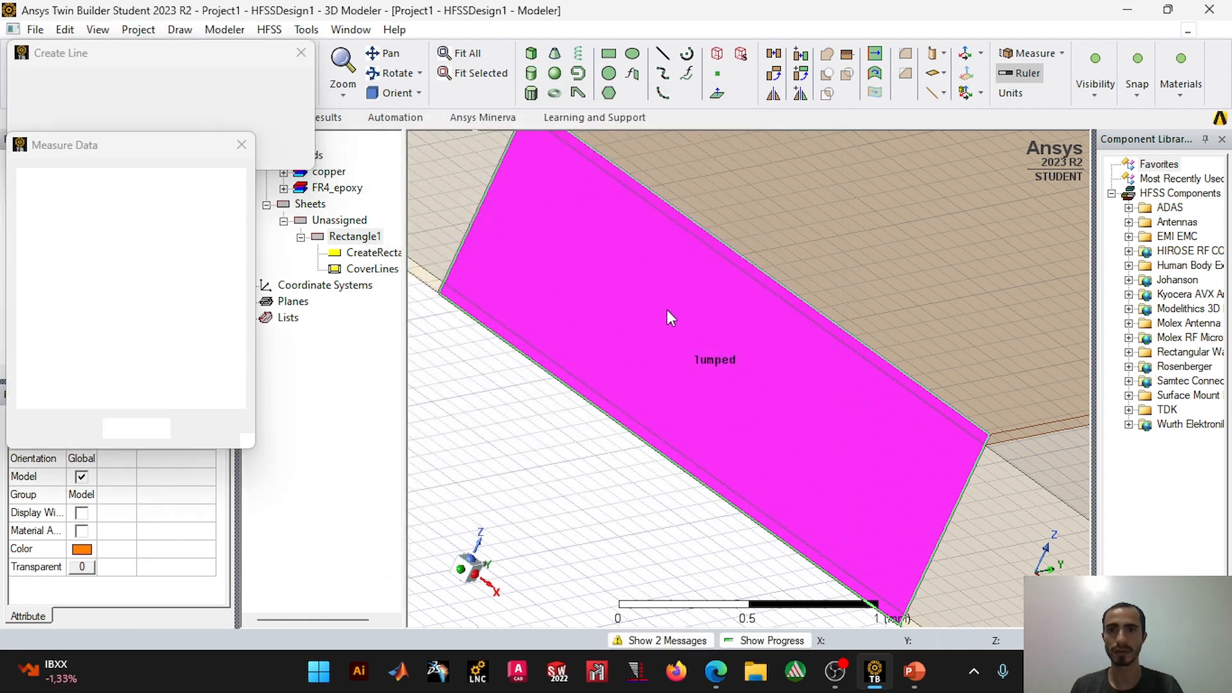
pyautogui.scroll(-1, 730, 349)
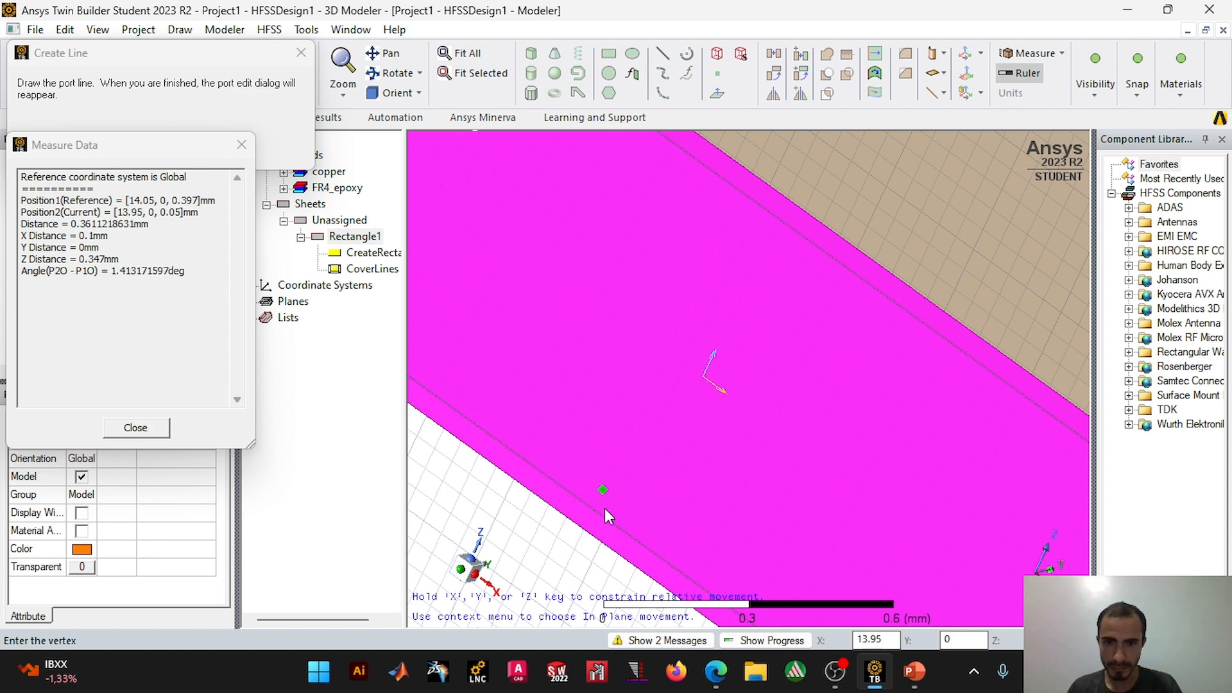
pyautogui.click(602, 542)
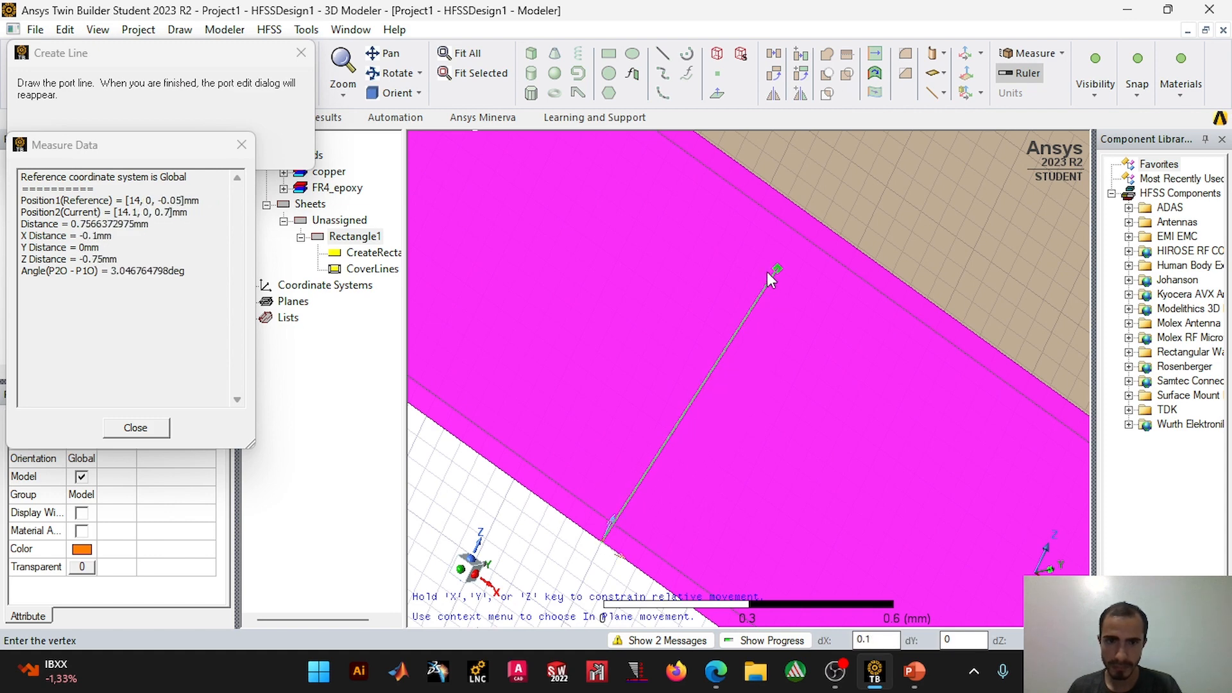
pyautogui.scroll(2, 805, 213)
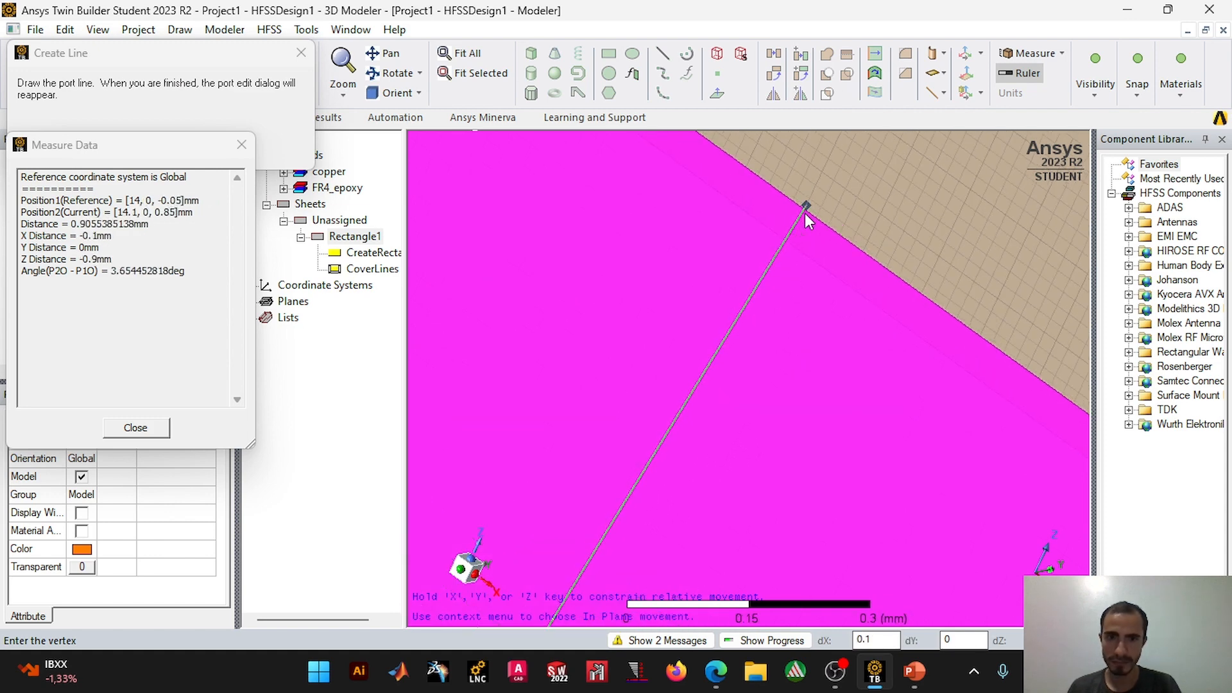
pyautogui.click(803, 211)
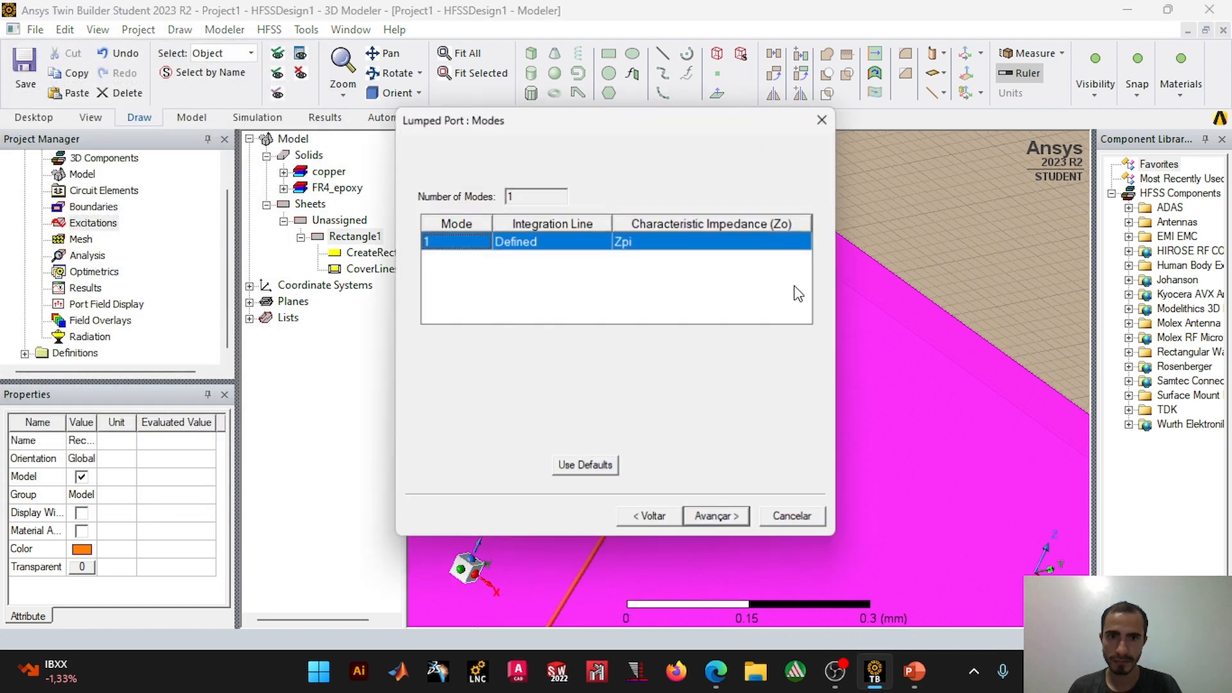
# Step: Complete the lumped port with all modes renormalized to a full port impedance of 50 ohm
pyautogui.click(725, 521)
pyautogui.click(473, 208)
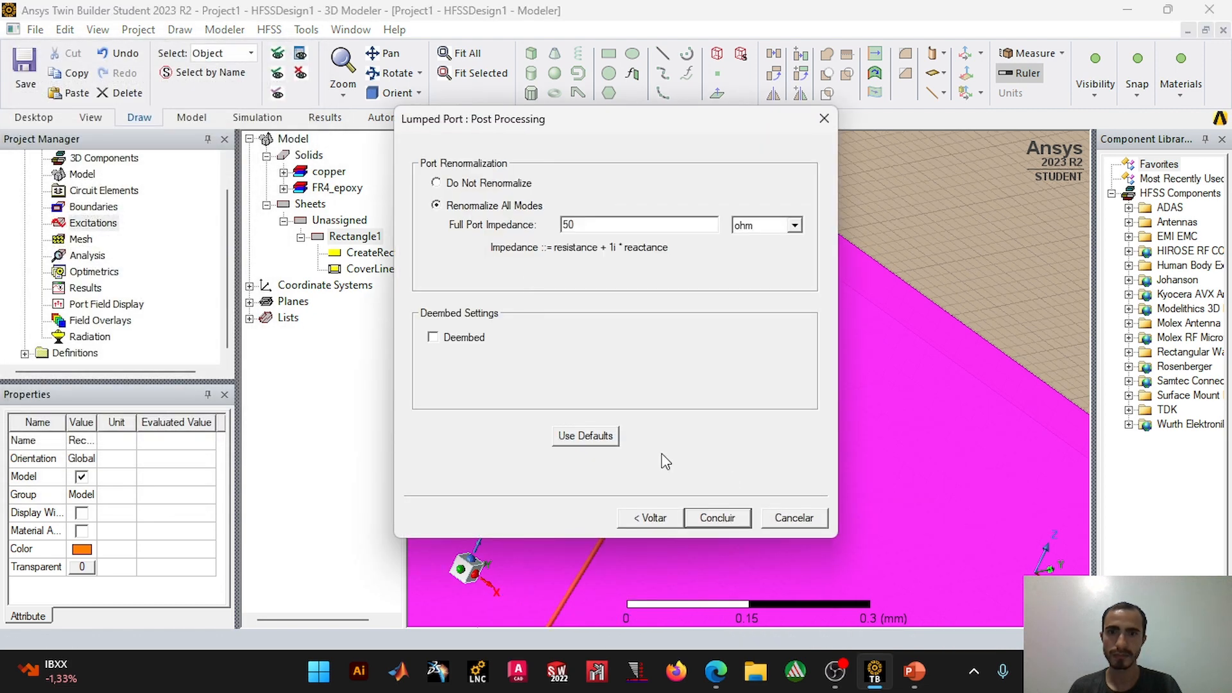
pyautogui.click(700, 524)
pyautogui.scroll(-4, 664, 314)
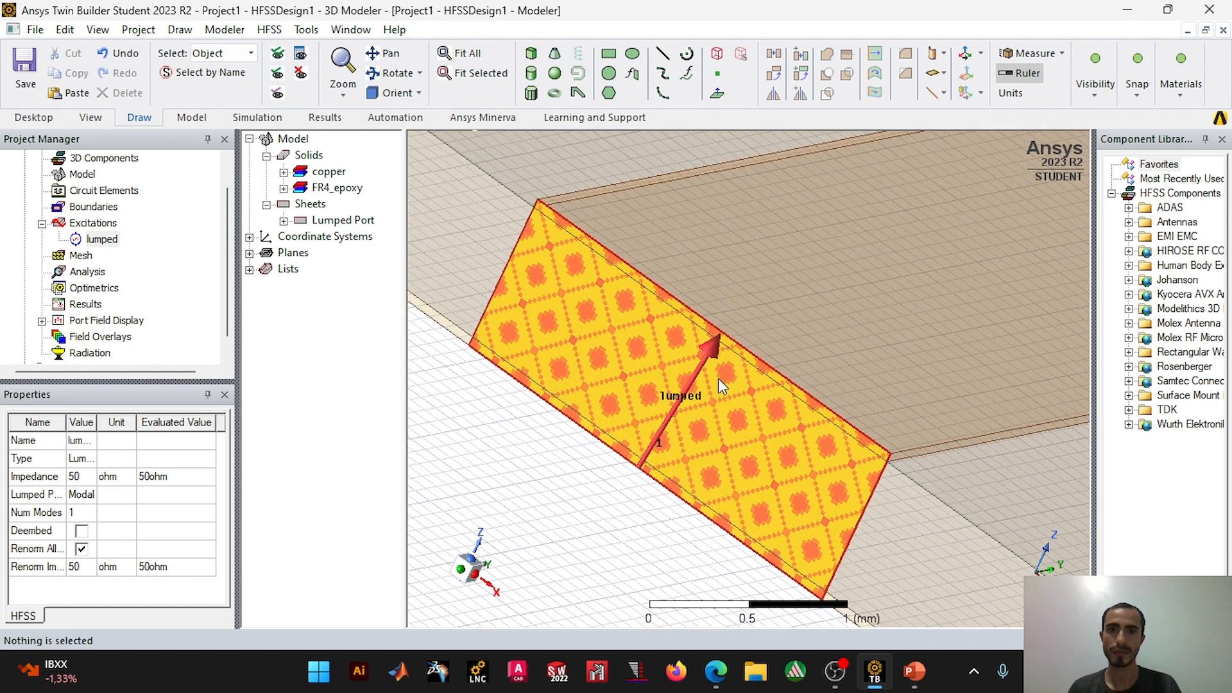
pyautogui.click(636, 530)
# Step: Create a region around the antenna, padding all directions similarly with a percentage offset of 150
pyautogui.scroll(-3, 634, 529)
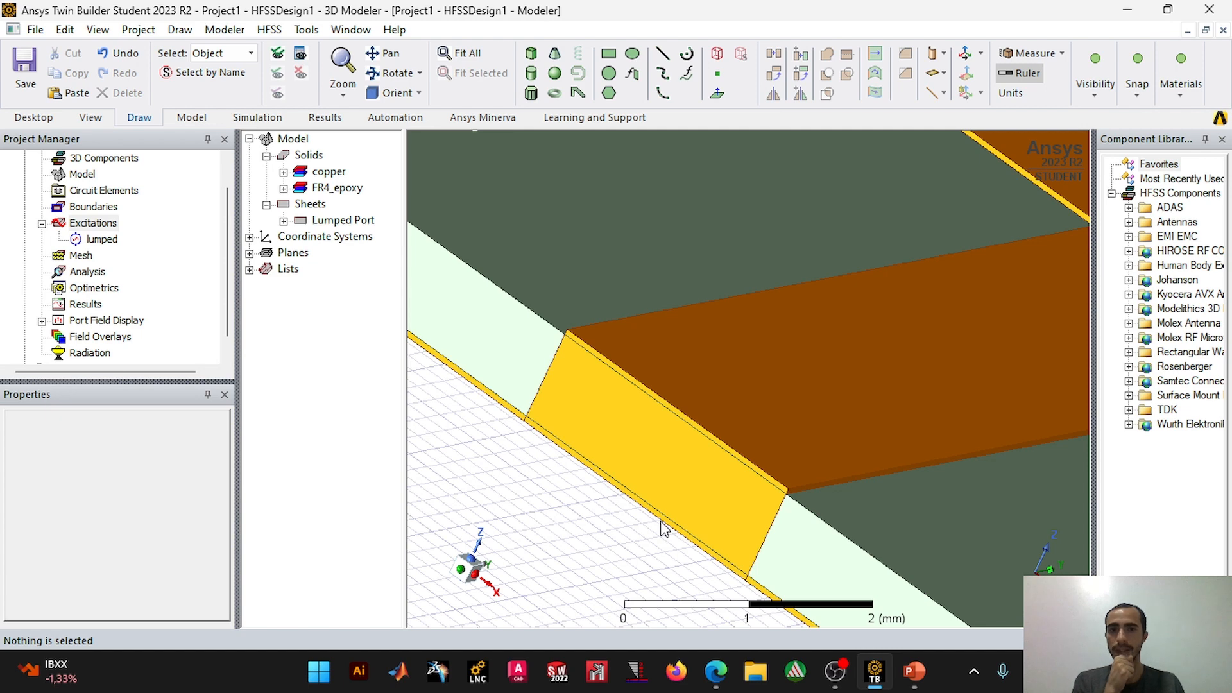
pyautogui.scroll(-5, 664, 529)
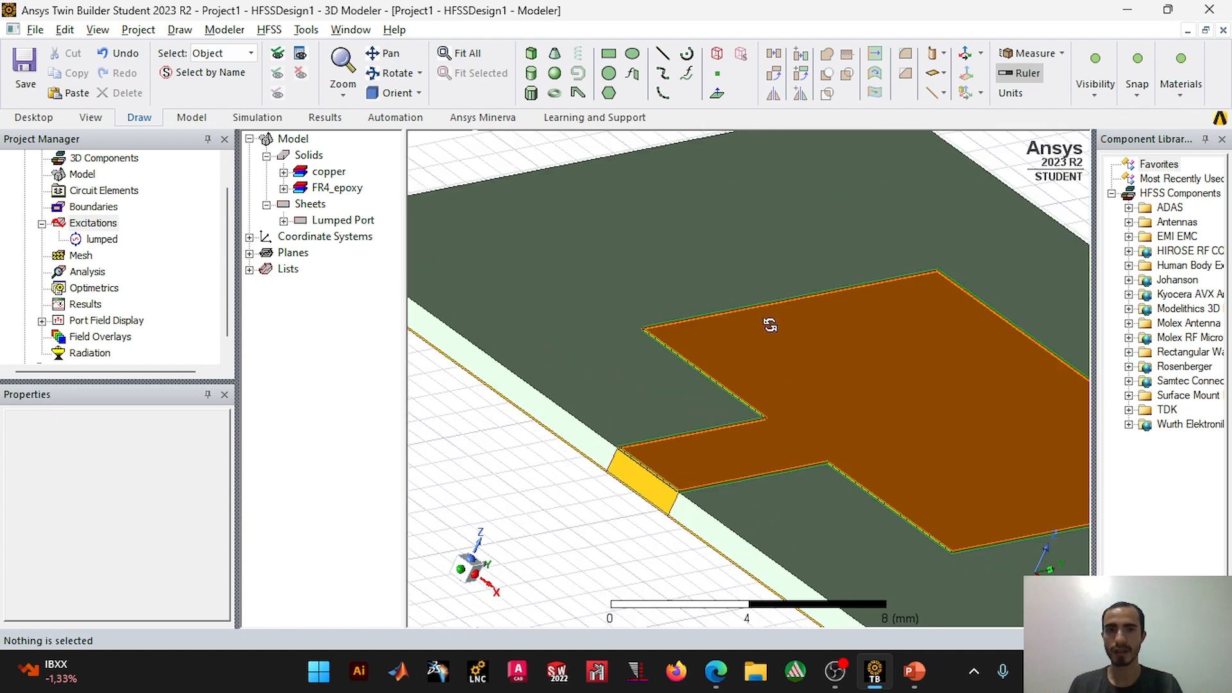
pyautogui.scroll(-5, 768, 330)
pyautogui.keyDown('shift'); pyautogui.moveTo(777, 291); pyautogui.dragTo(761, 279); pyautogui.keyUp('shift')
pyautogui.moveTo(771, 322)
pyautogui.keyDown('alt'); pyautogui.mouseDown()
pyautogui.moveTo(751, 305)
pyautogui.moveTo(769, 283)
pyautogui.moveTo(785, 323)
pyautogui.mouseUp(); pyautogui.keyUp('alt')
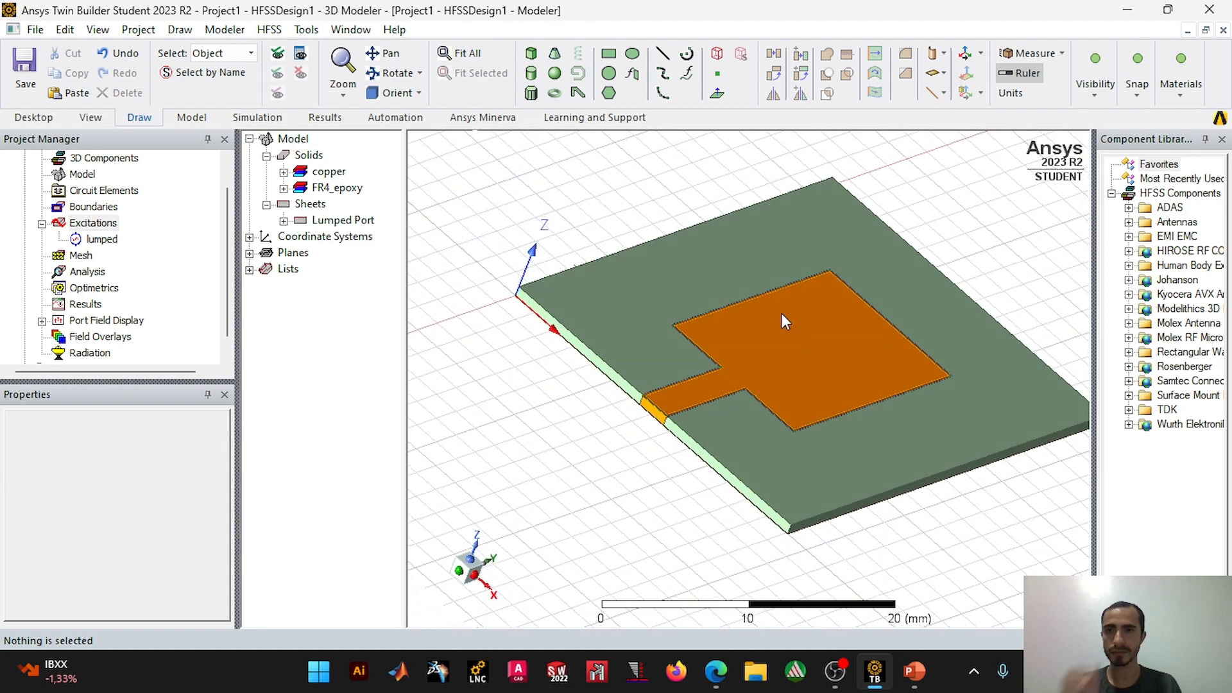
pyautogui.click(717, 53)
pyautogui.click(714, 300)
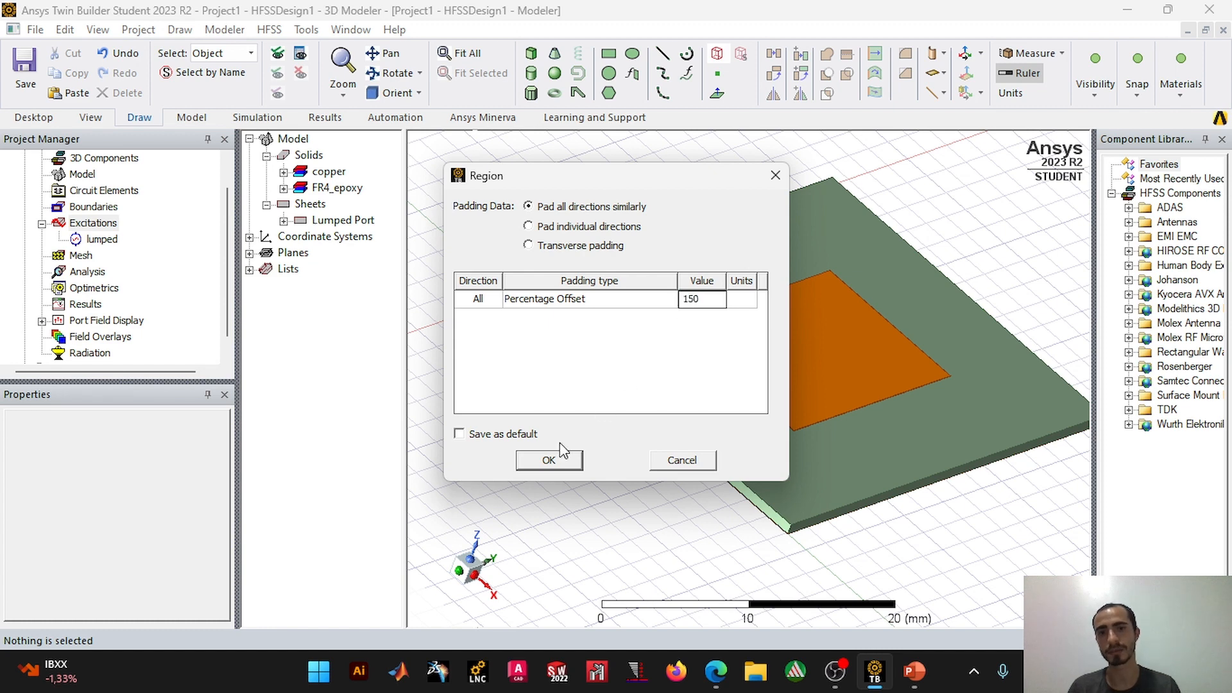
pyautogui.click(550, 461)
pyautogui.click(904, 532)
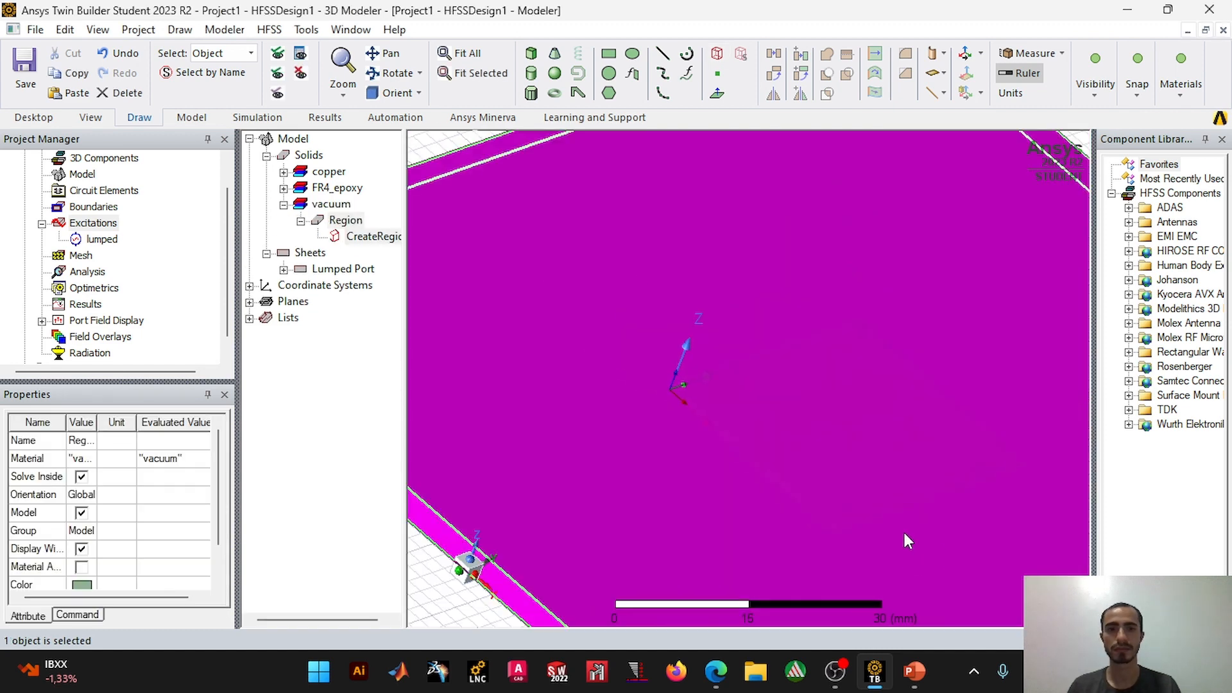
pyautogui.scroll(-1, 901, 532)
pyautogui.click(785, 251)
# Step: Set the region's +Z and -Z padding data to 170, keeping percentage offset as the padding type
pyautogui.moveTo(875, 371); pyautogui.dragTo(836, 283, button='middle')
pyautogui.scroll(6, 920, 456)
pyautogui.moveTo(923, 461); pyautogui.dragTo(871, 473, button='middle')
pyautogui.doubleClick(385, 237)
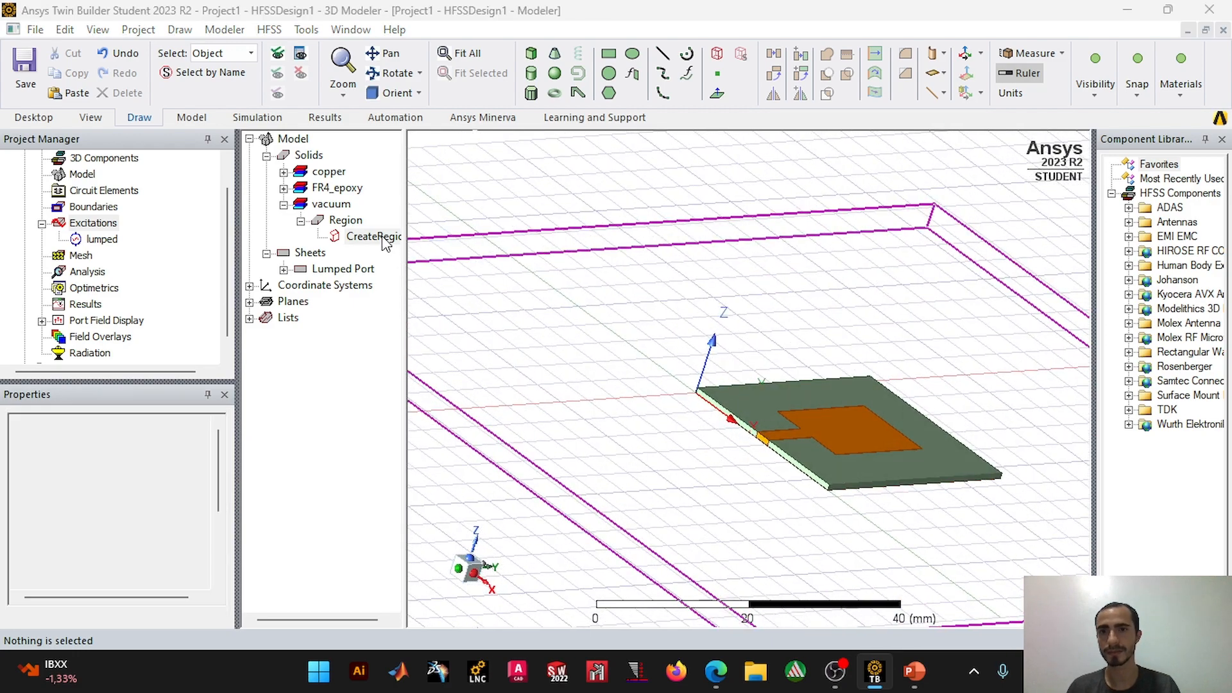
pyautogui.scroll(-2, 334, 327)
pyautogui.click(267, 301)
pyautogui.click(267, 301)
pyautogui.doubleClick(267, 301)
pyautogui.write('170')
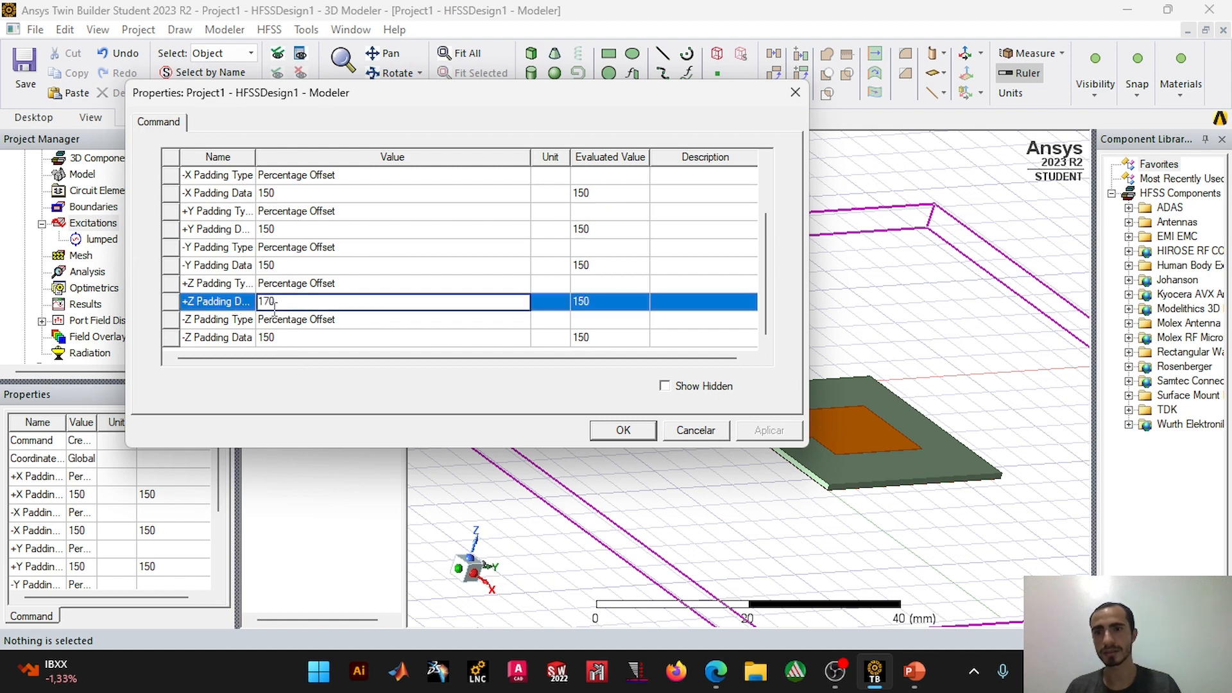
pyautogui.doubleClick(287, 337)
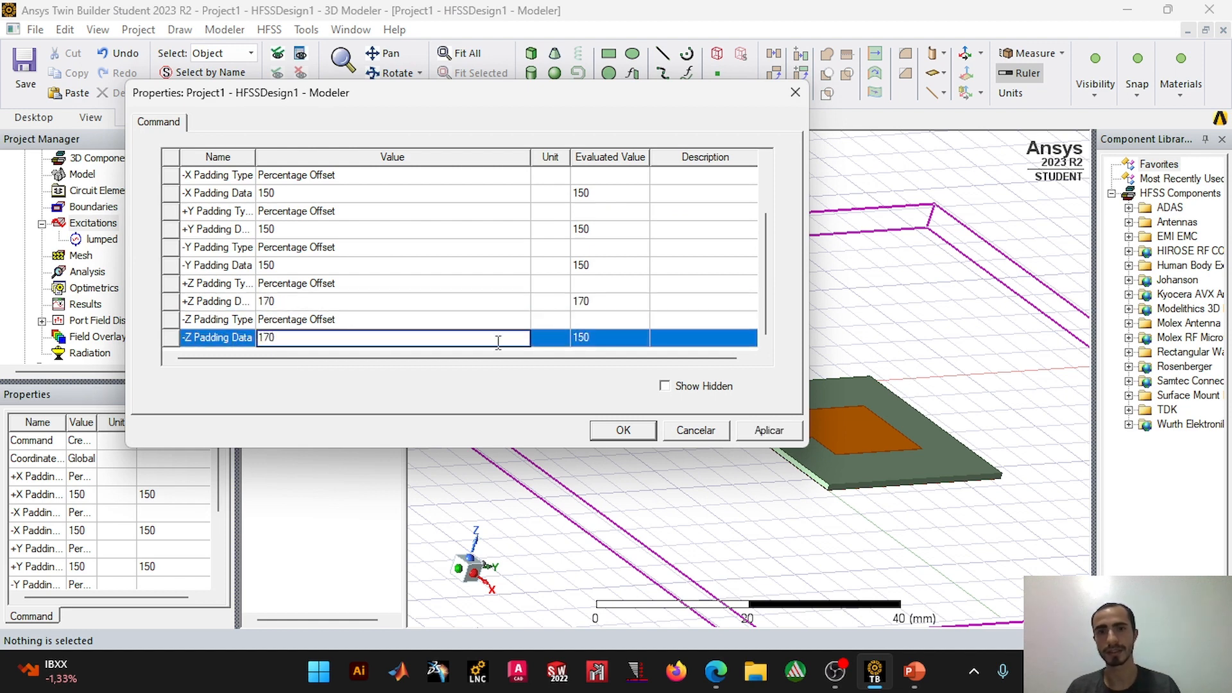
pyautogui.click(609, 435)
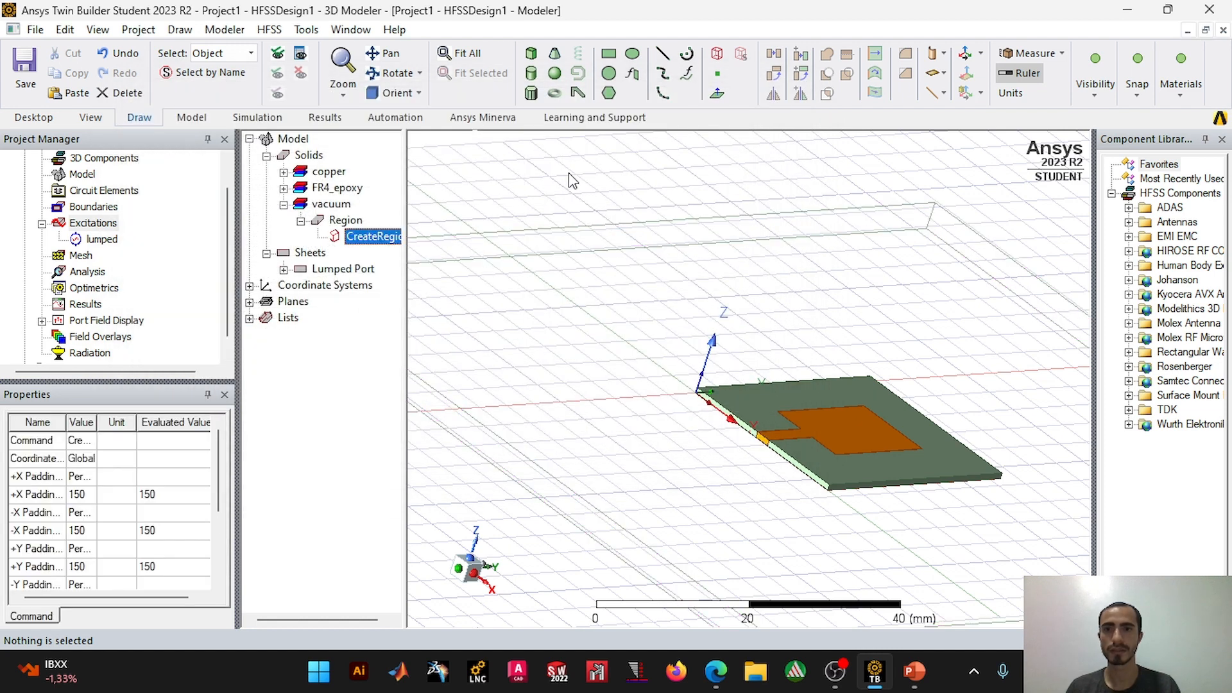
# Step: Assign the air material to the region and collapse its entry in the model tree
pyautogui.click(345, 222)
pyautogui.rightClick(345, 221)
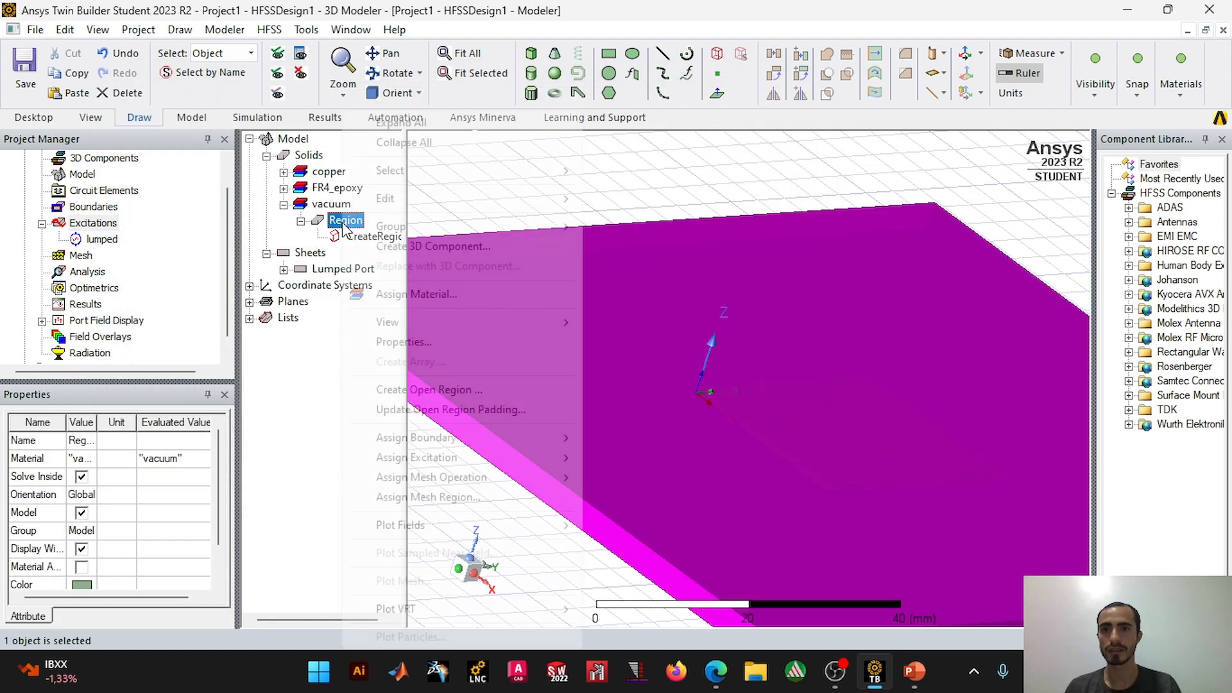
pyautogui.click(407, 295)
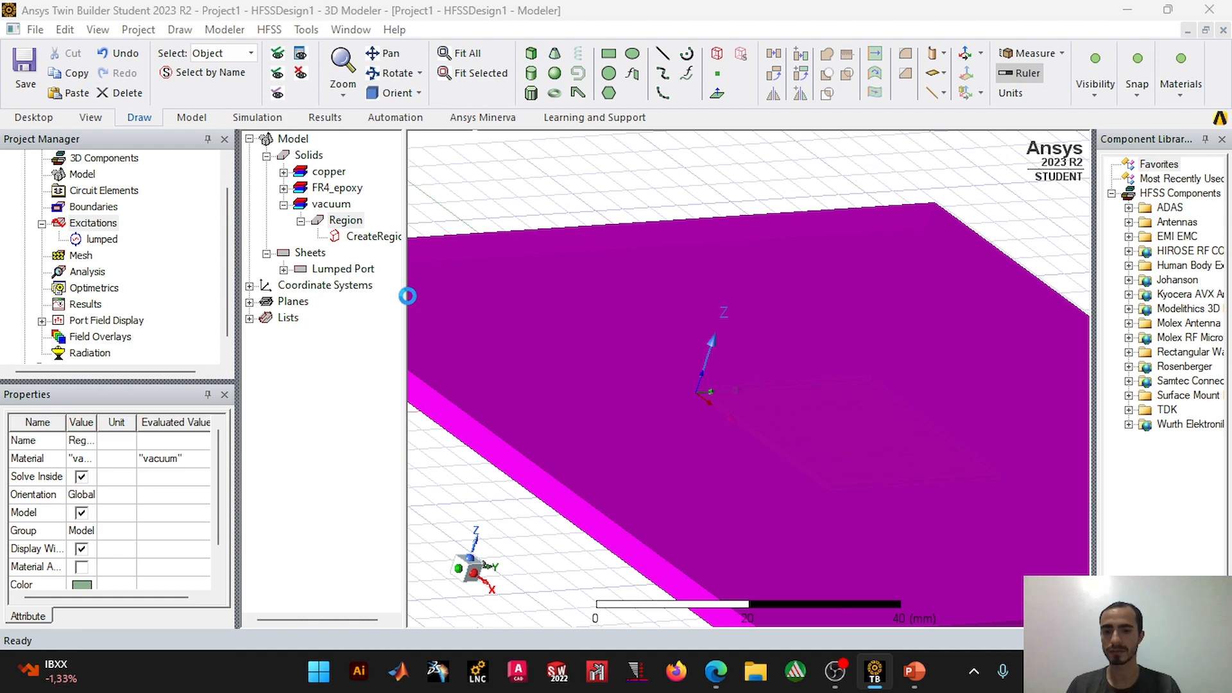
pyautogui.write('air')
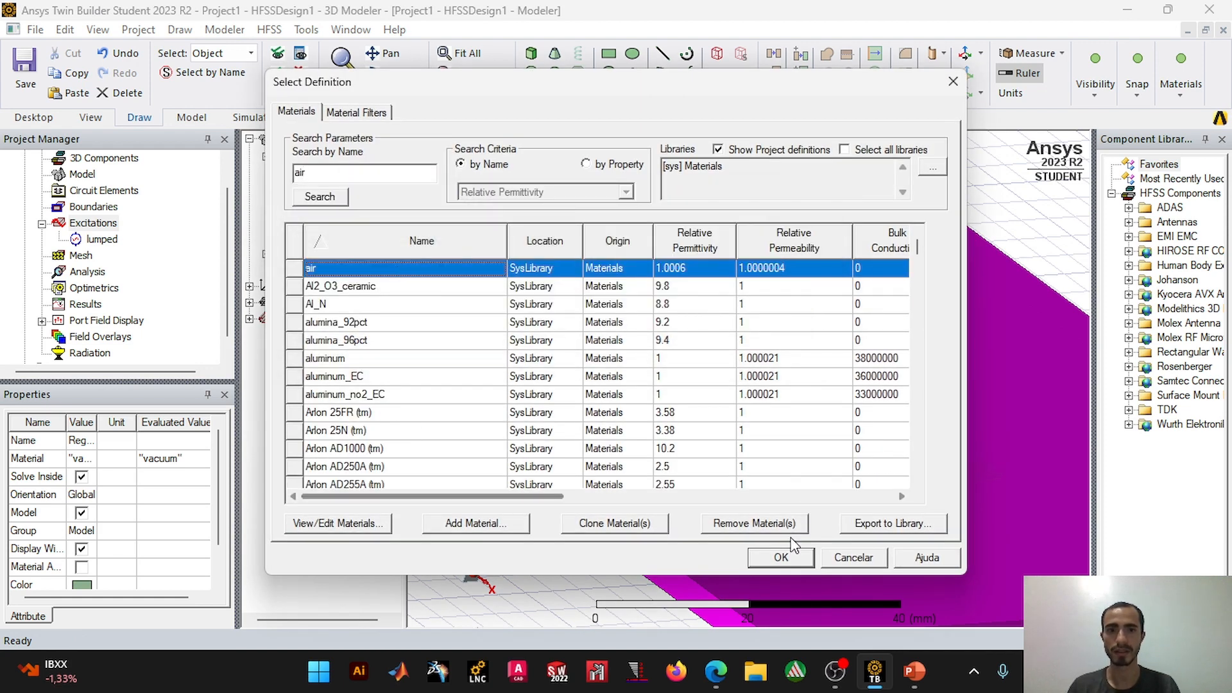
pyautogui.click(781, 556)
pyautogui.click(526, 202)
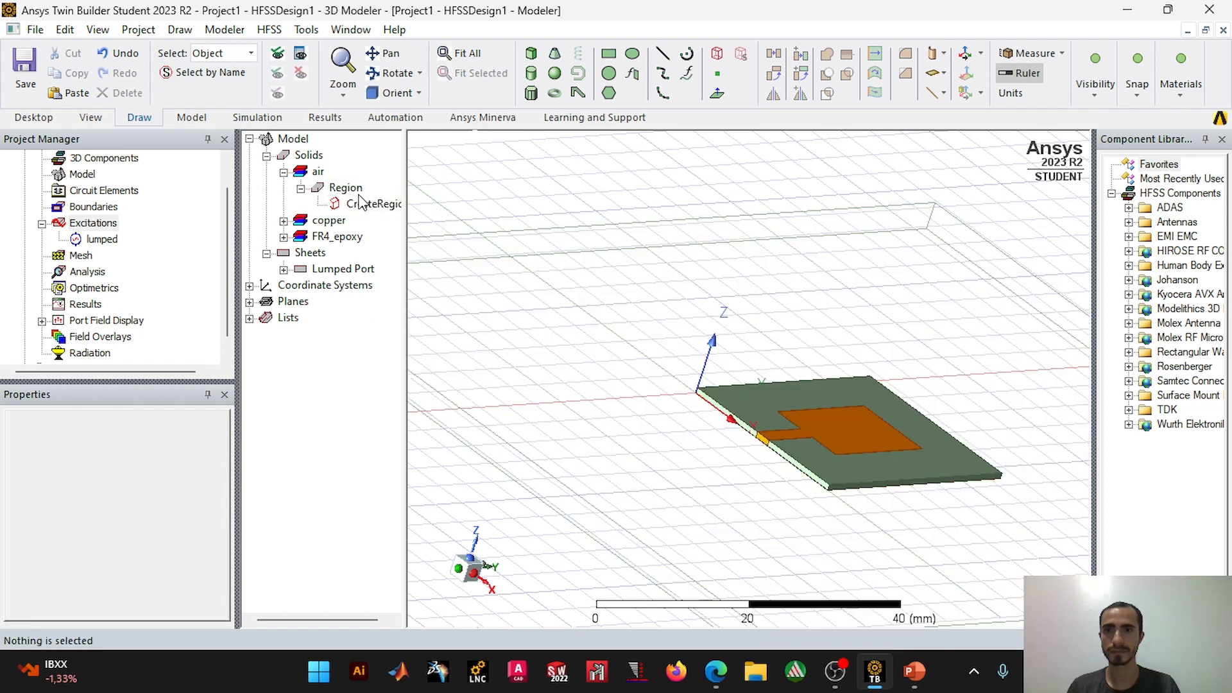
pyautogui.click(301, 189)
pyautogui.click(283, 173)
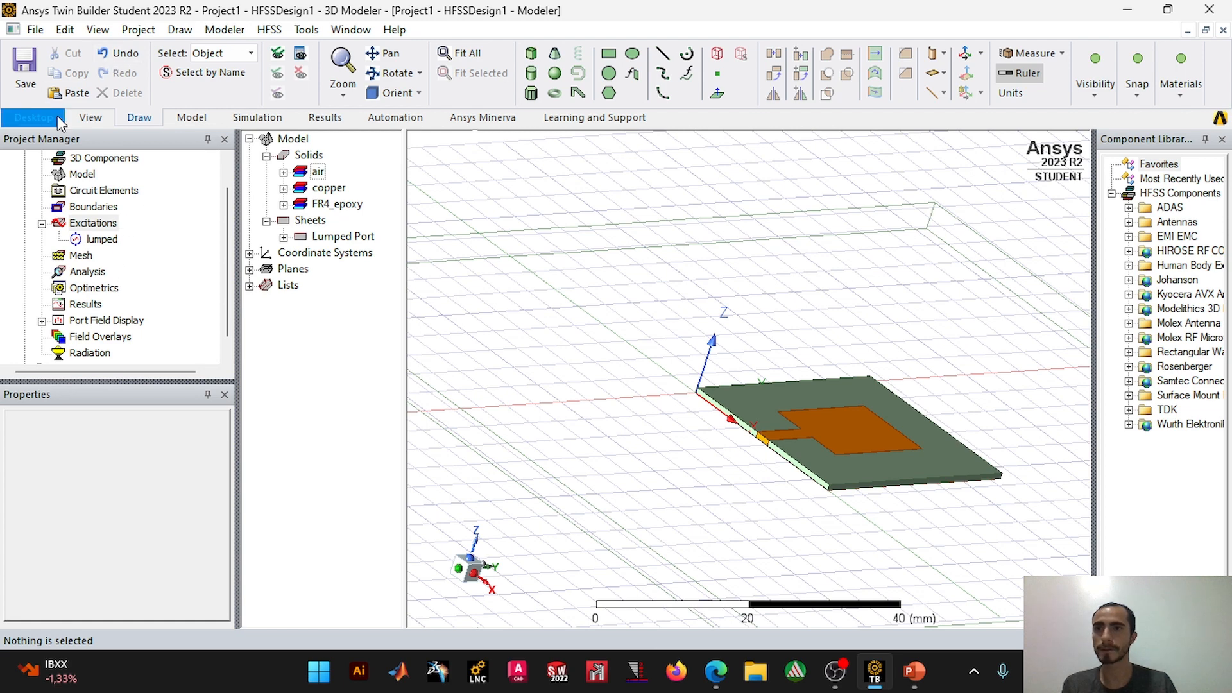
# Step: Run a validation check on the design and dismiss its report
pyautogui.click(35, 116)
pyautogui.click(86, 120)
pyautogui.click(199, 120)
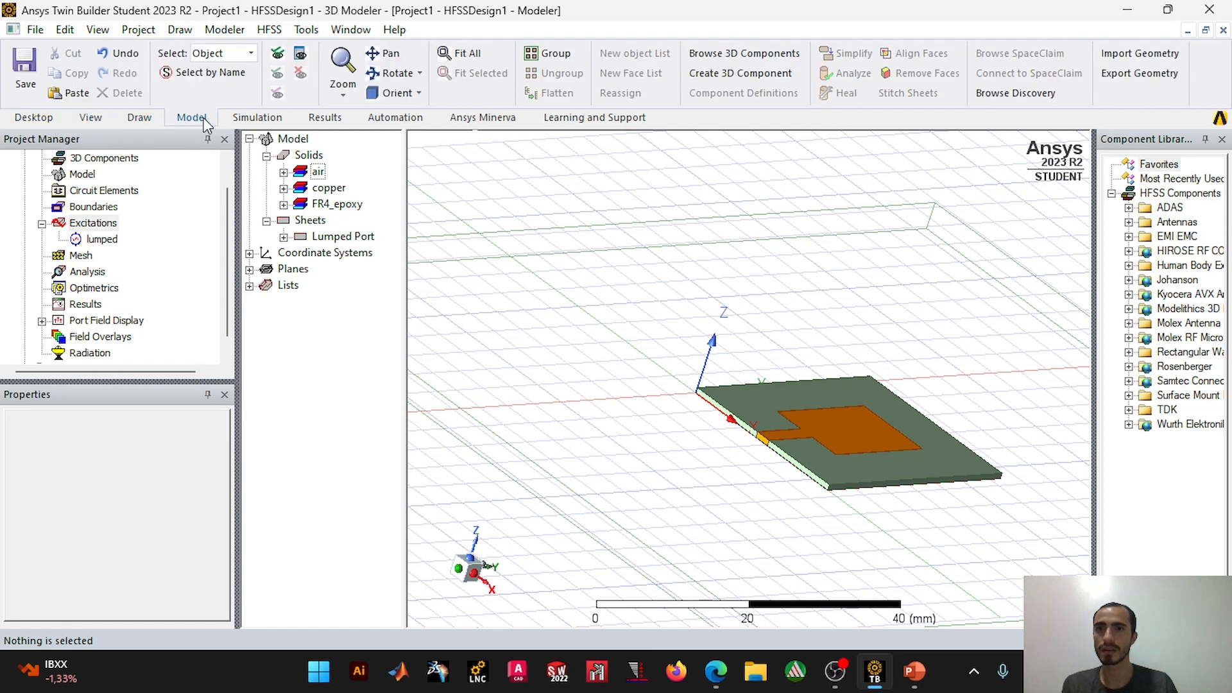
pyautogui.click(257, 118)
pyautogui.click(426, 67)
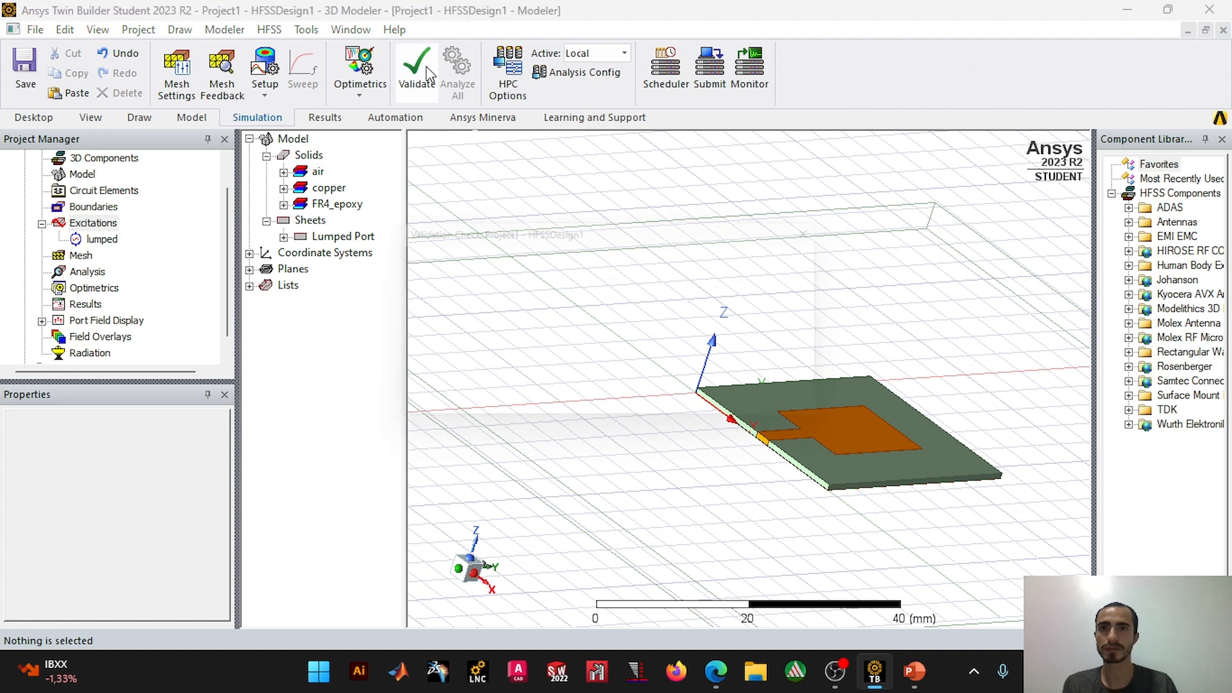
pyautogui.click(568, 409)
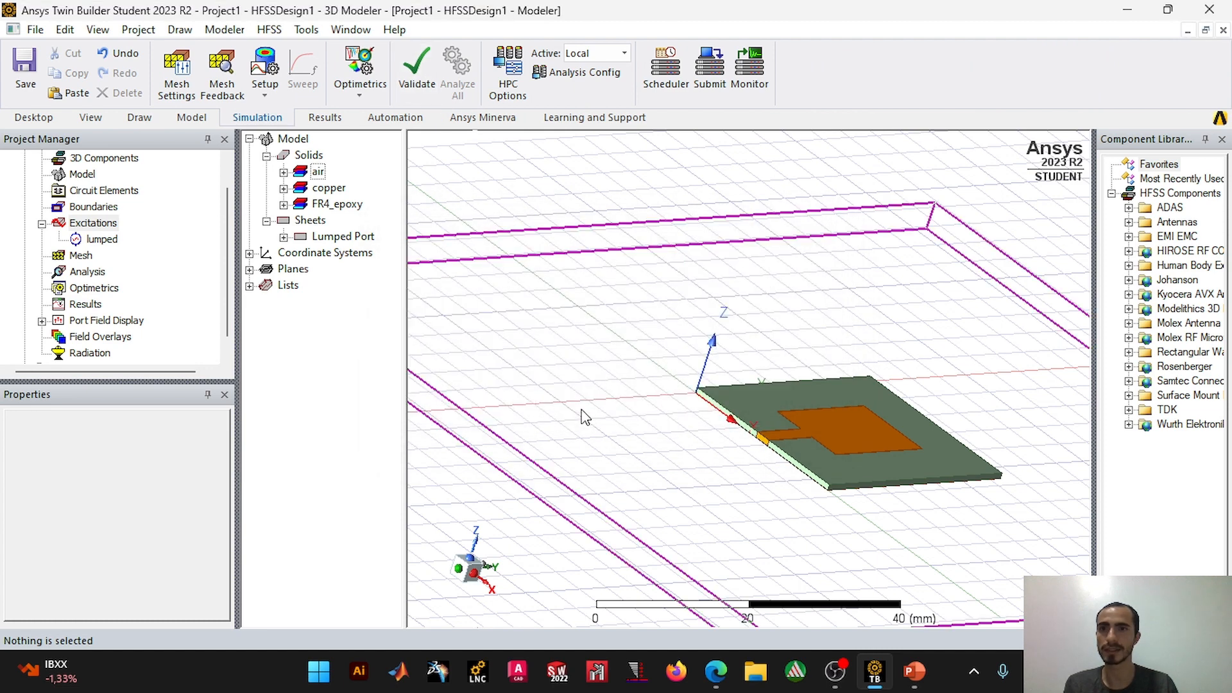
# Step: Add an advanced solution setup with a single solution frequency of 7.5 GHz, and check the antenna drawing on the PowerPoint slide
pyautogui.click(264, 98)
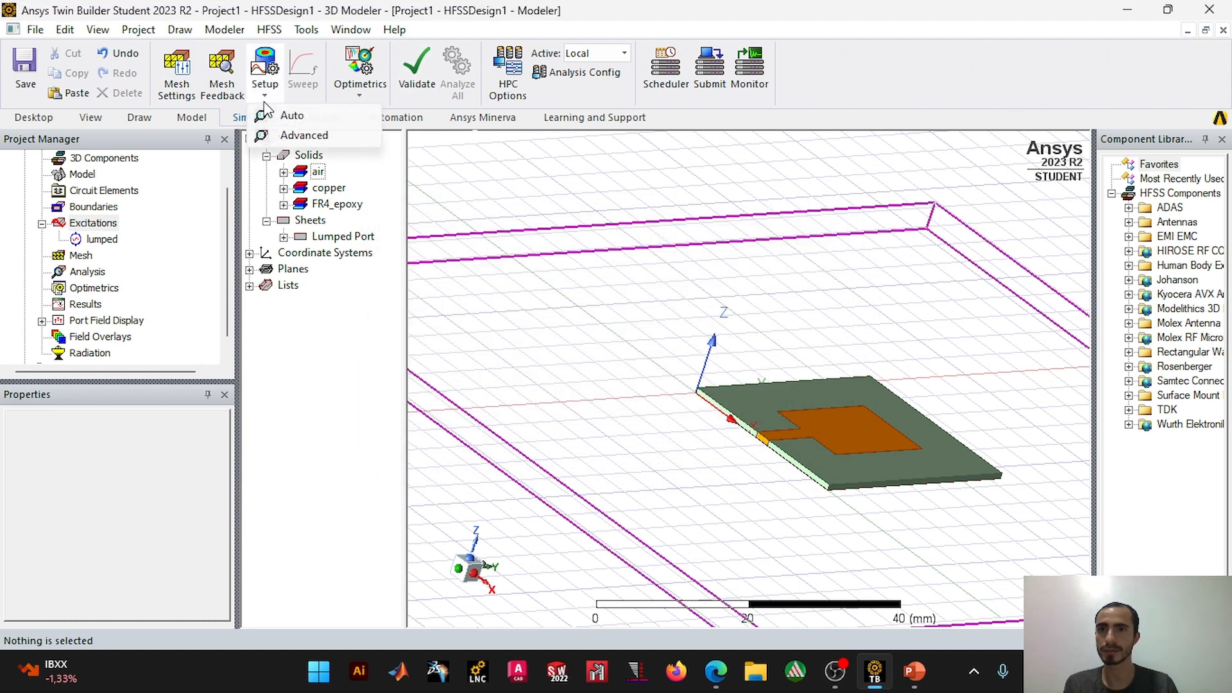
pyautogui.click(303, 136)
pyautogui.doubleClick(632, 194)
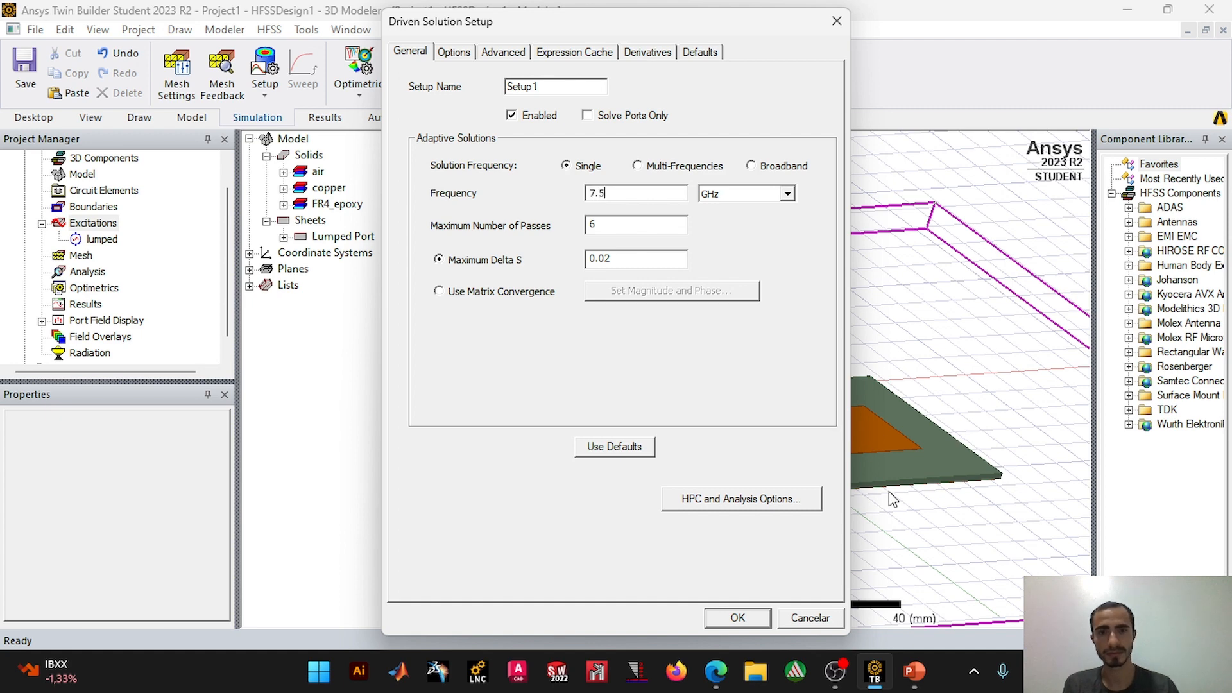
pyautogui.click(1011, 574)
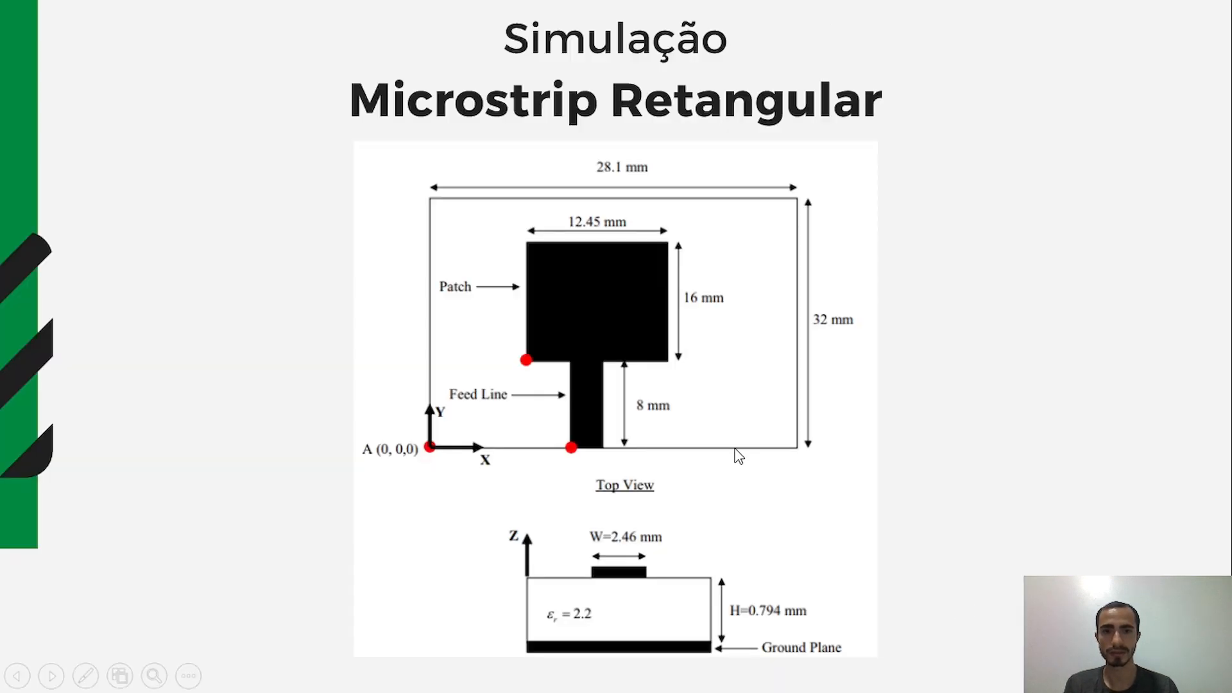
pyautogui.scroll(2, 747, 448)
pyautogui.press('Right')
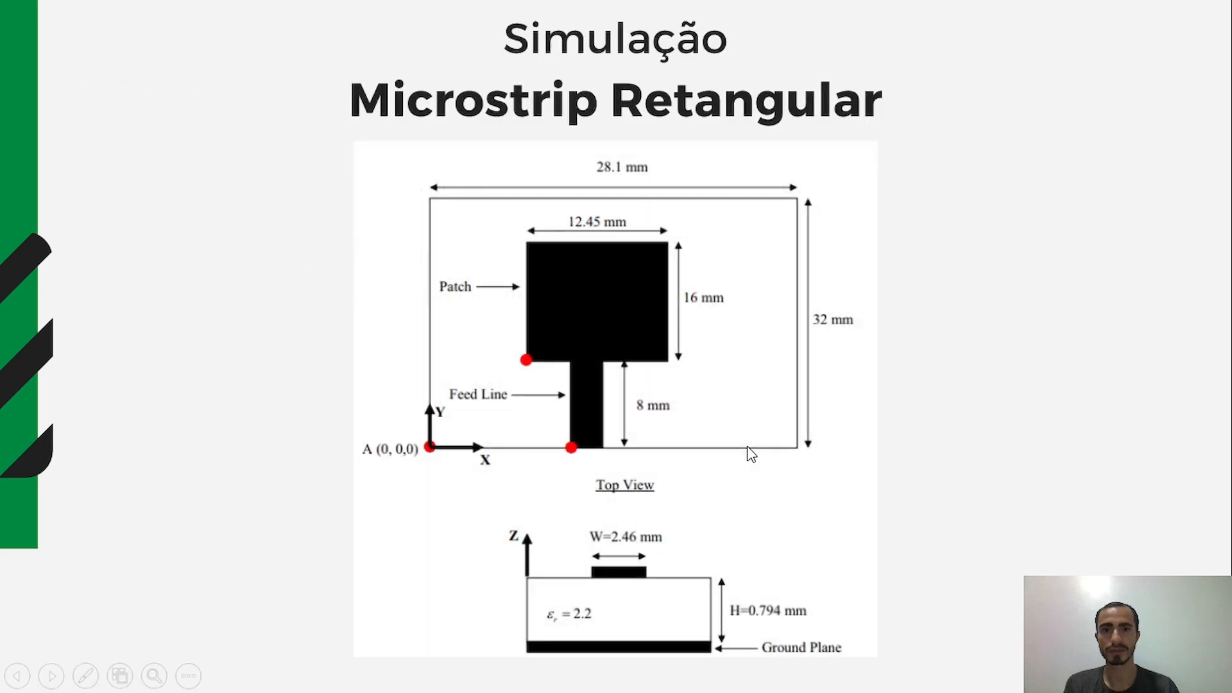
pyautogui.hotkey('alt', 'Tab')
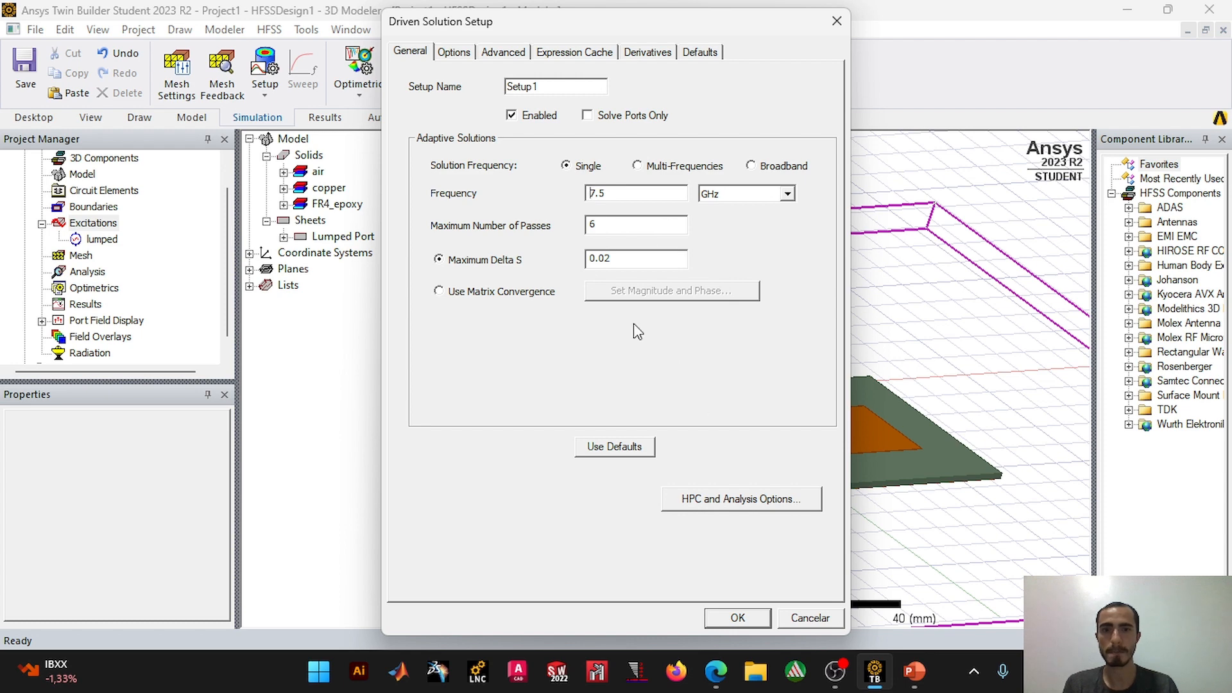
# Step: Review the setup's remaining options, confirm it, and accept an interpolating frequency sweep from 3.75 GHz to 11.25 GHz with 401 points
pyautogui.click(455, 53)
pyautogui.click(484, 56)
pyautogui.click(575, 52)
pyautogui.click(646, 51)
pyautogui.click(703, 51)
pyautogui.click(423, 56)
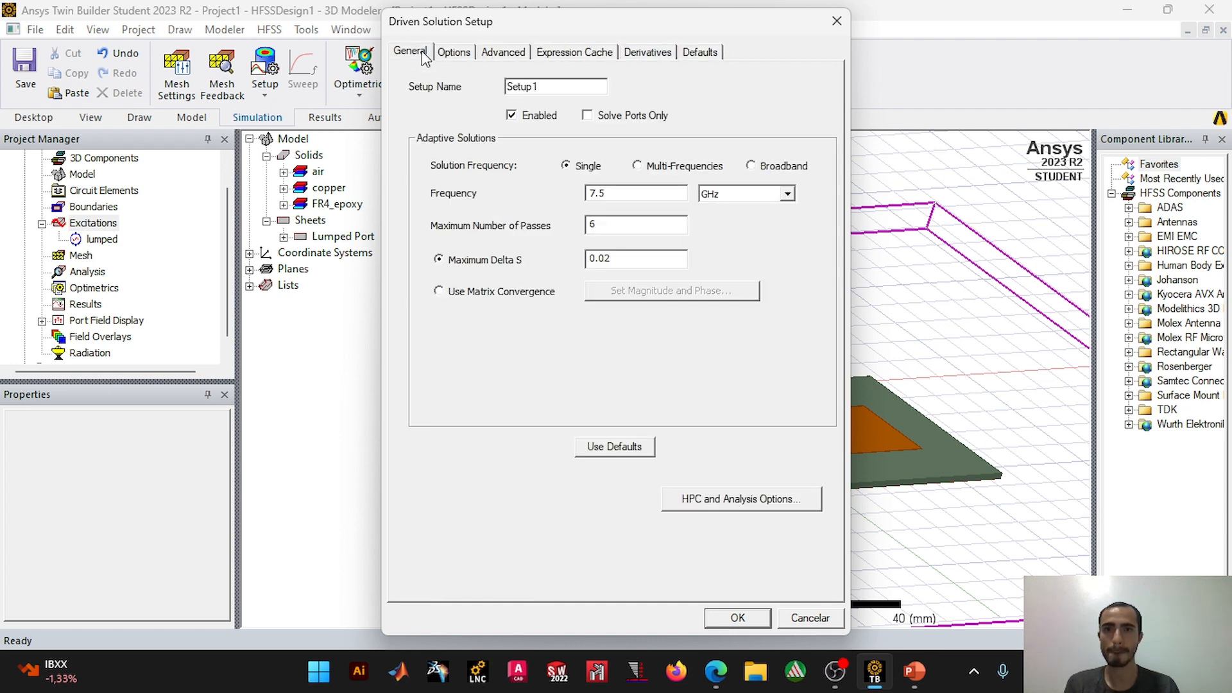
pyautogui.click(745, 616)
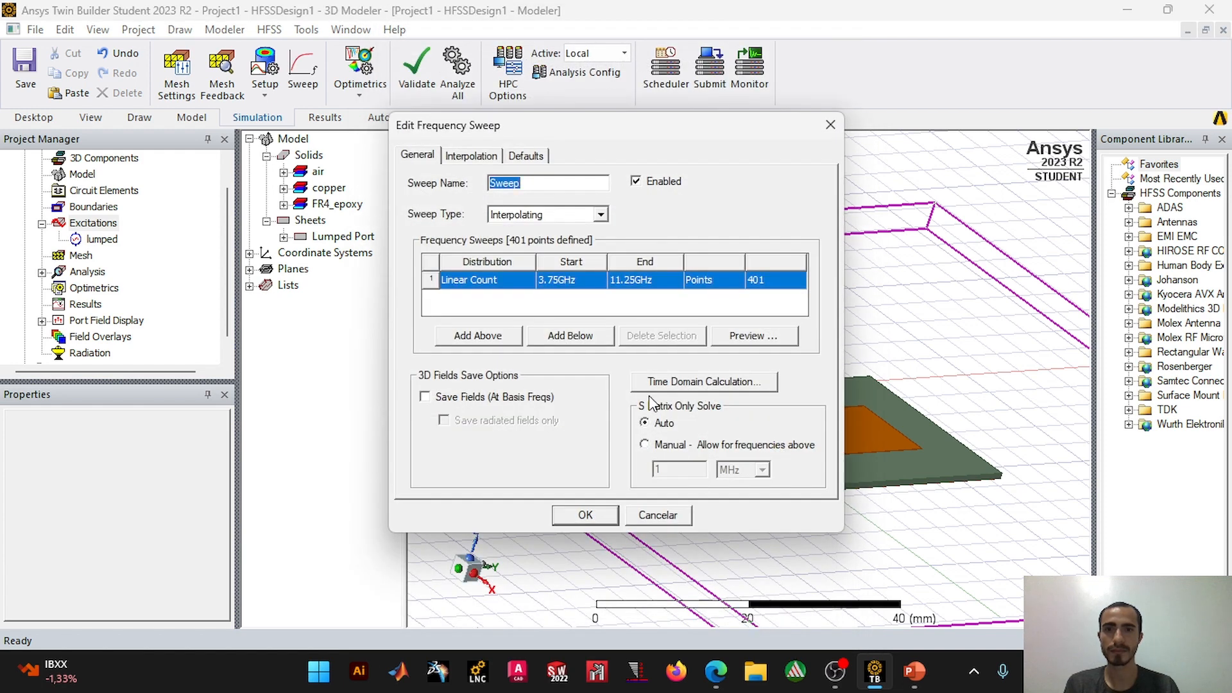
pyautogui.click(603, 515)
# Step: Try to insert an infinite sphere far-field setup under the design's radiation entry
pyautogui.scroll(-3, 735, 408)
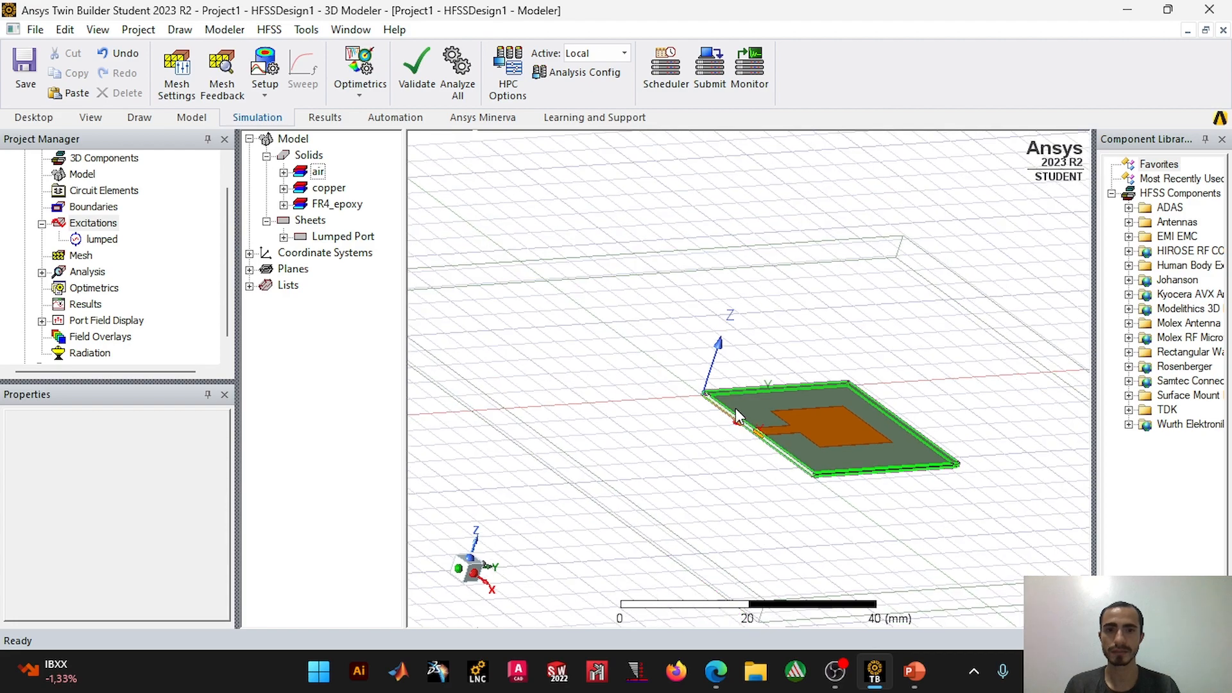
pyautogui.keyDown('alt'); pyautogui.moveTo(760, 352); pyautogui.dragTo(691, 346); pyautogui.keyUp('alt')
pyautogui.scroll(-1, 129, 341)
pyautogui.rightClick(92, 338)
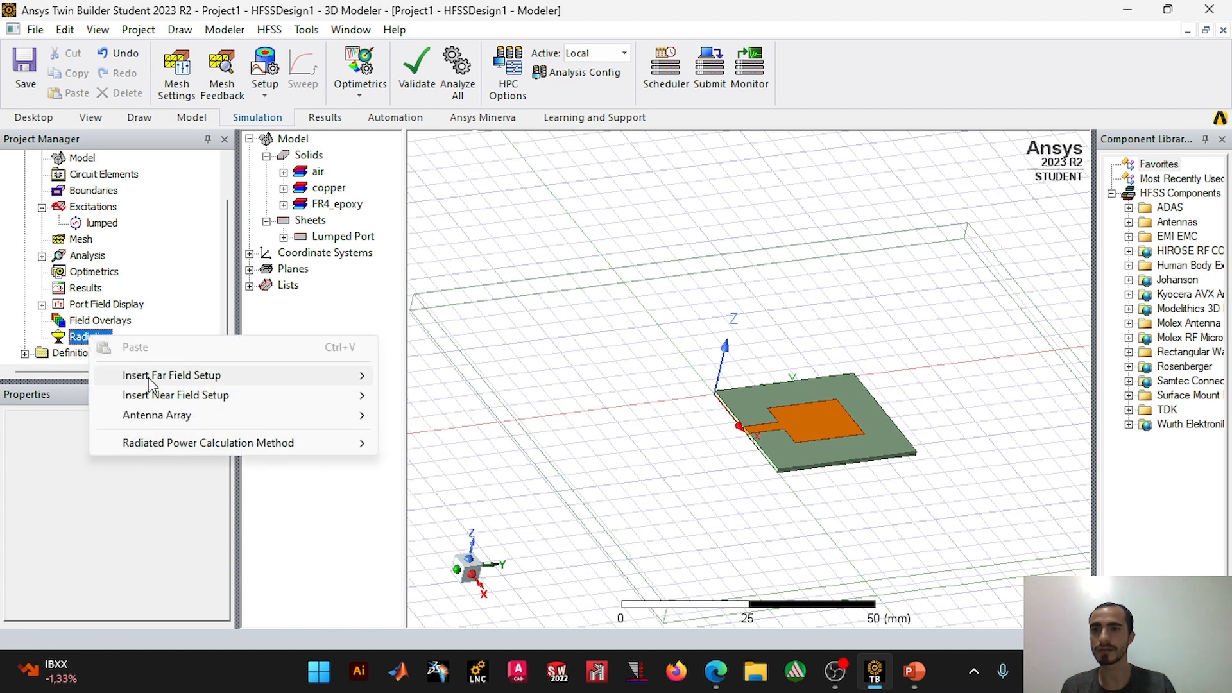
pyautogui.moveTo(334, 376)
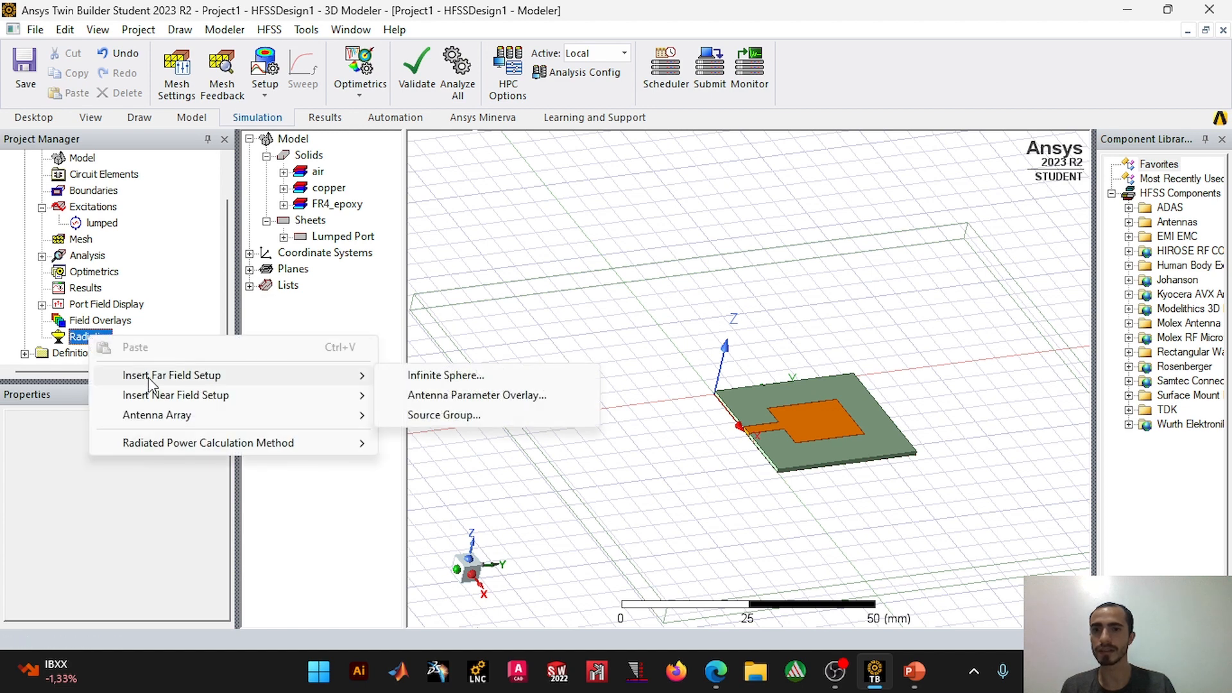
pyautogui.click(428, 377)
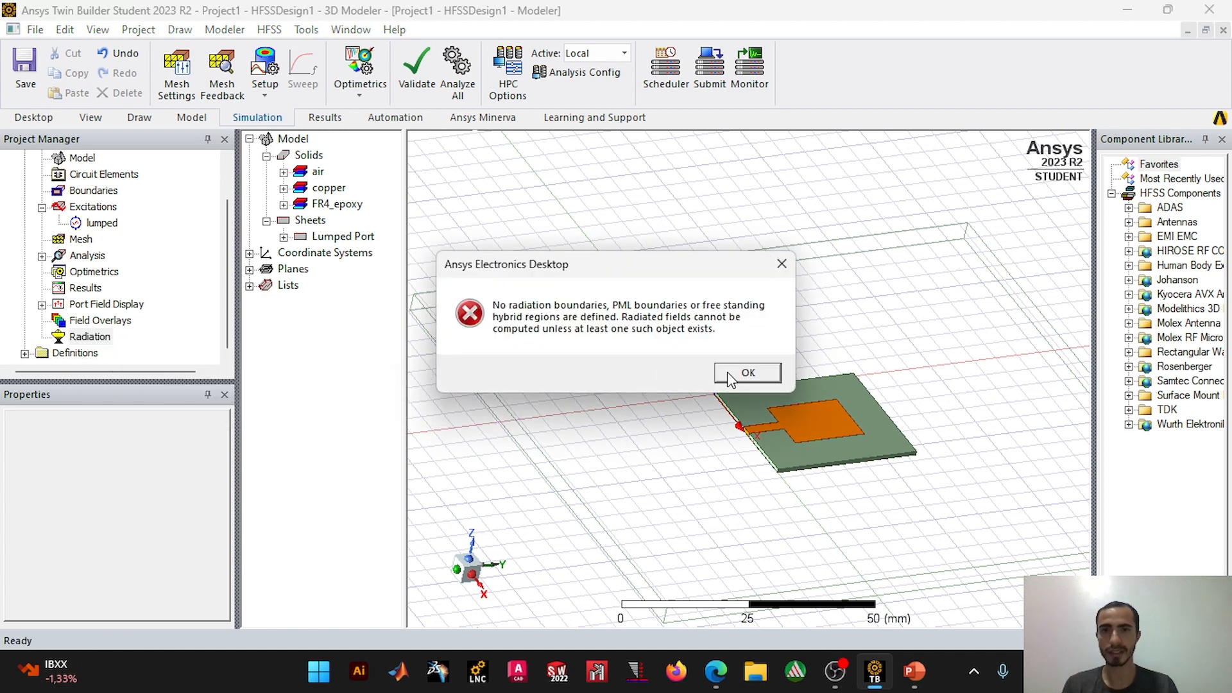
pyautogui.click(749, 374)
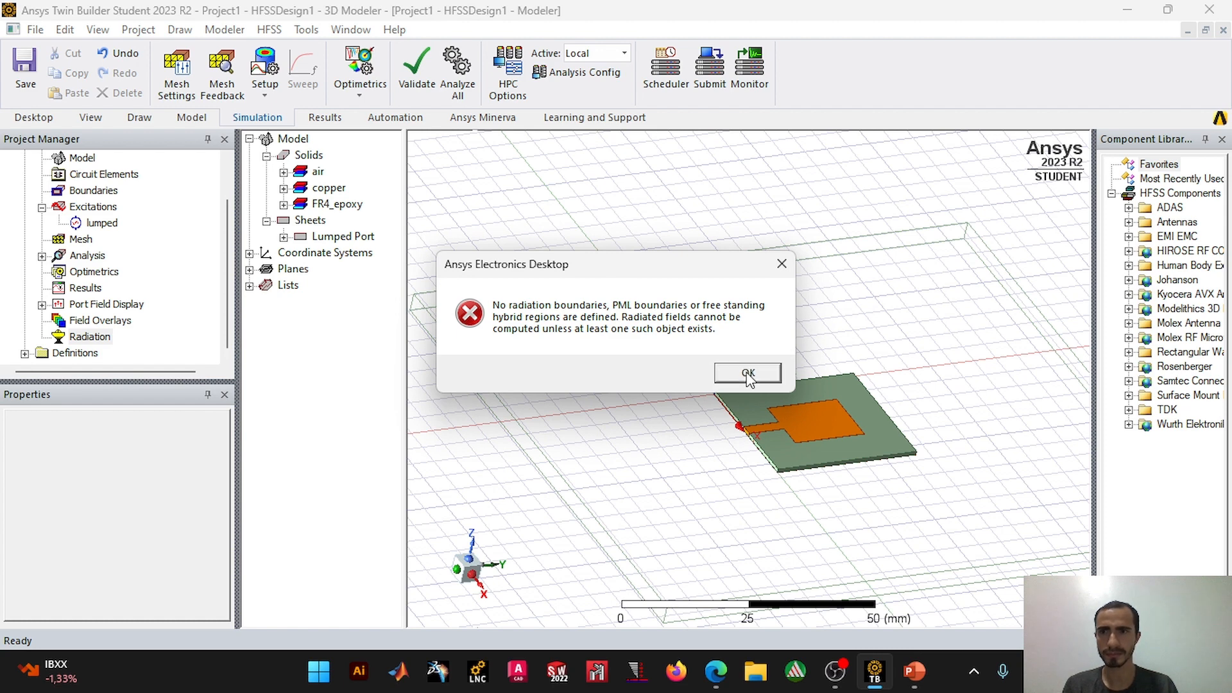
# Step: Assign a Radiation boundary to the air region, keeping the default boundary name
pyautogui.click(93, 193)
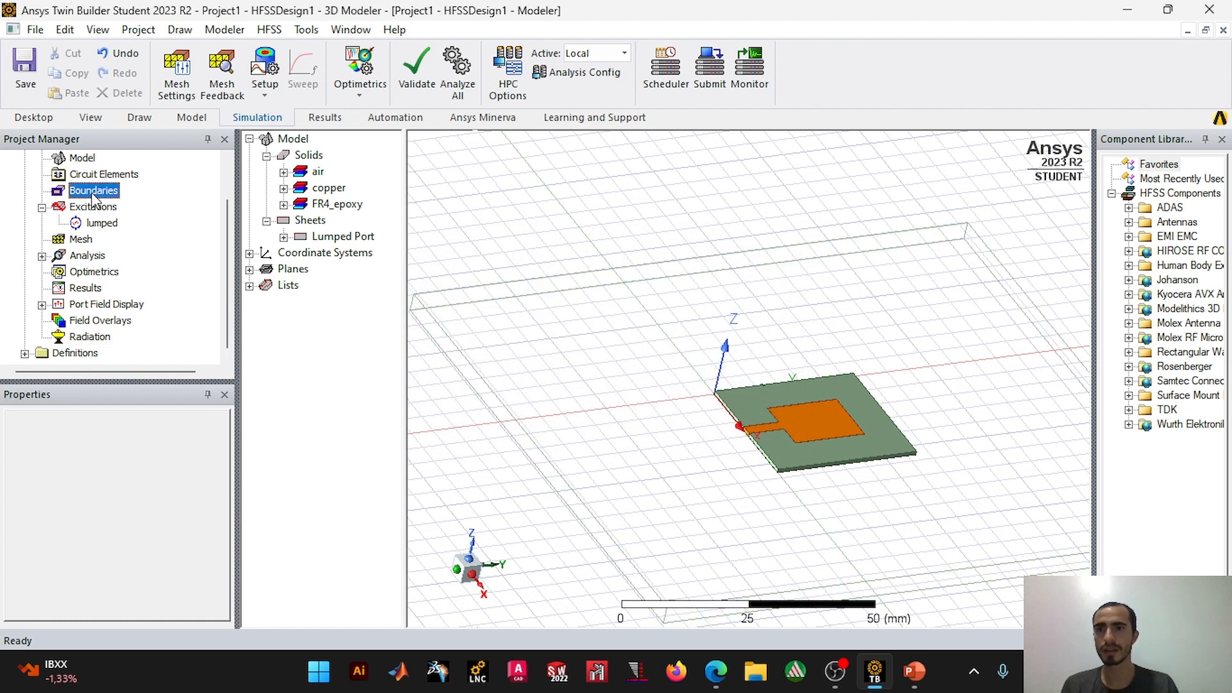
pyautogui.click(283, 172)
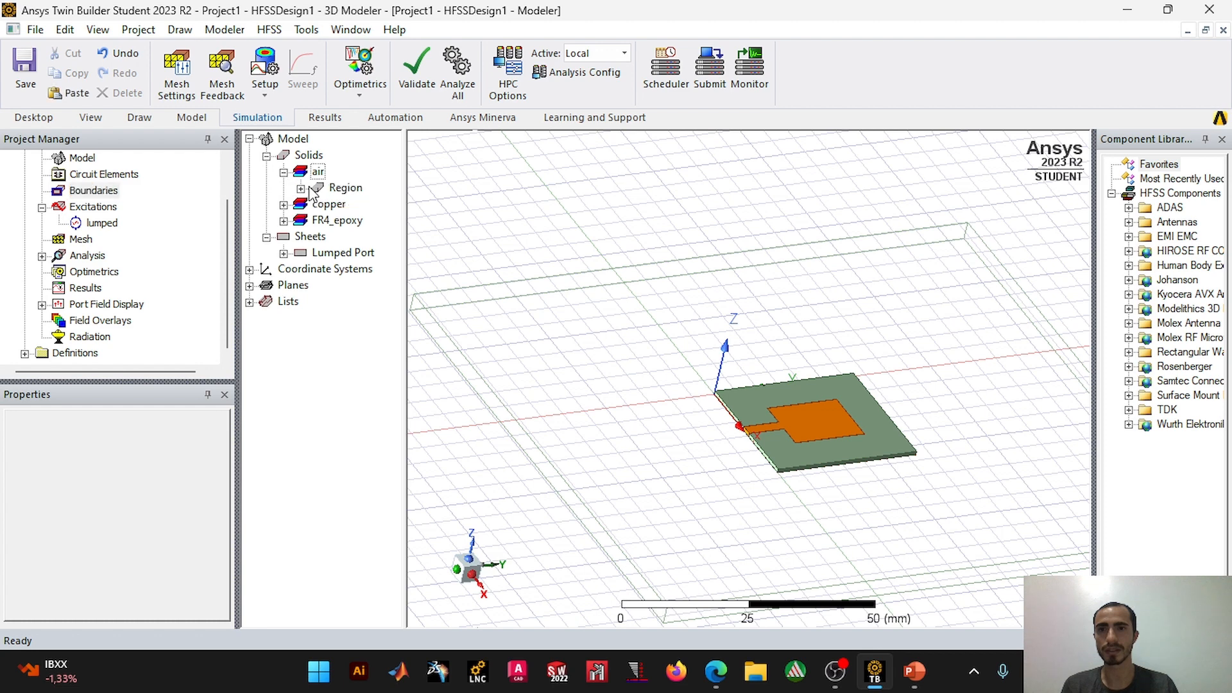
pyautogui.rightClick(345, 188)
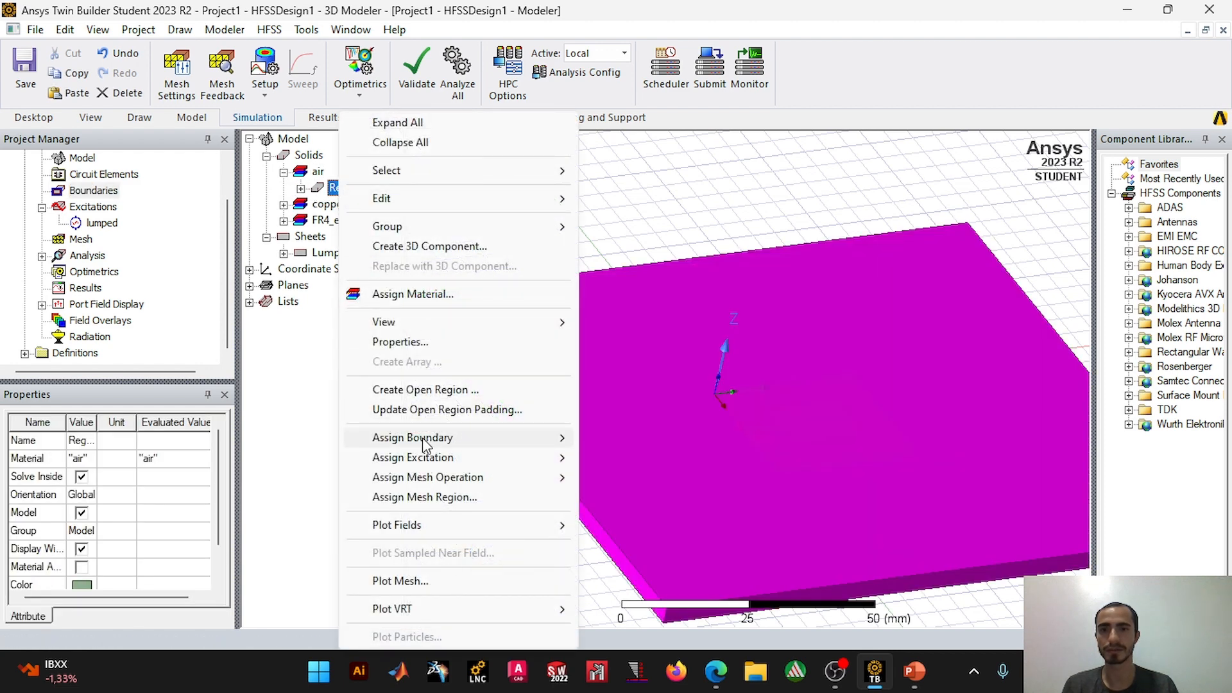
pyautogui.moveTo(423, 442)
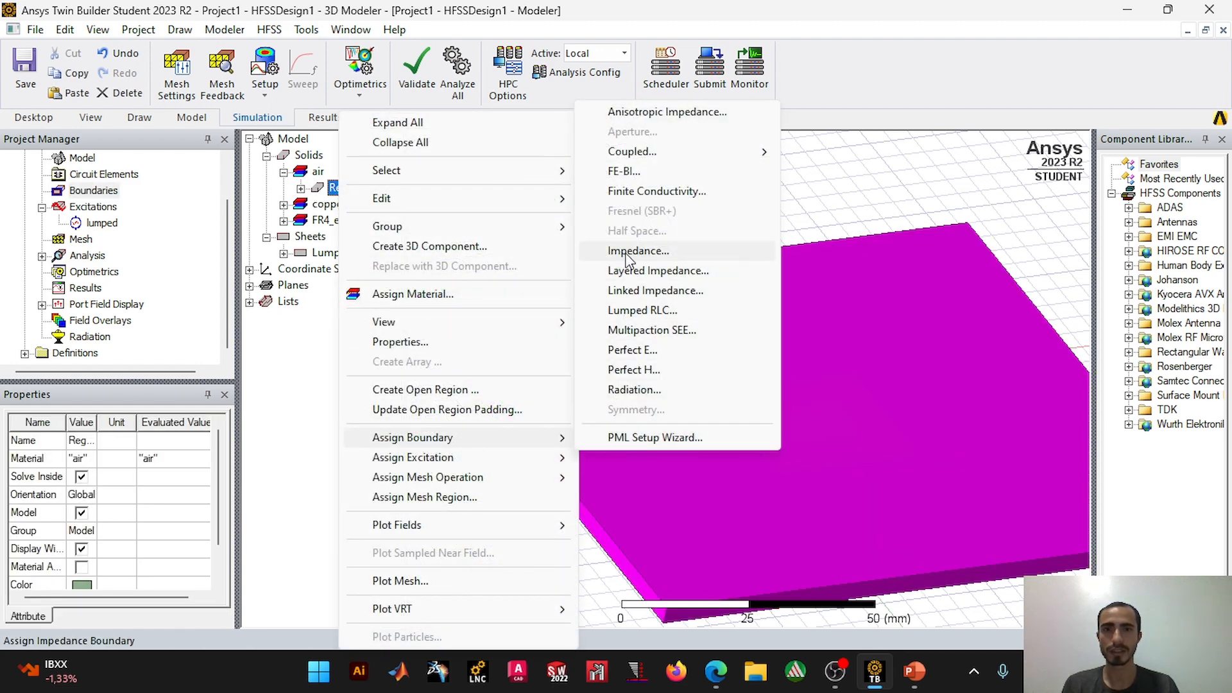
pyautogui.click(648, 389)
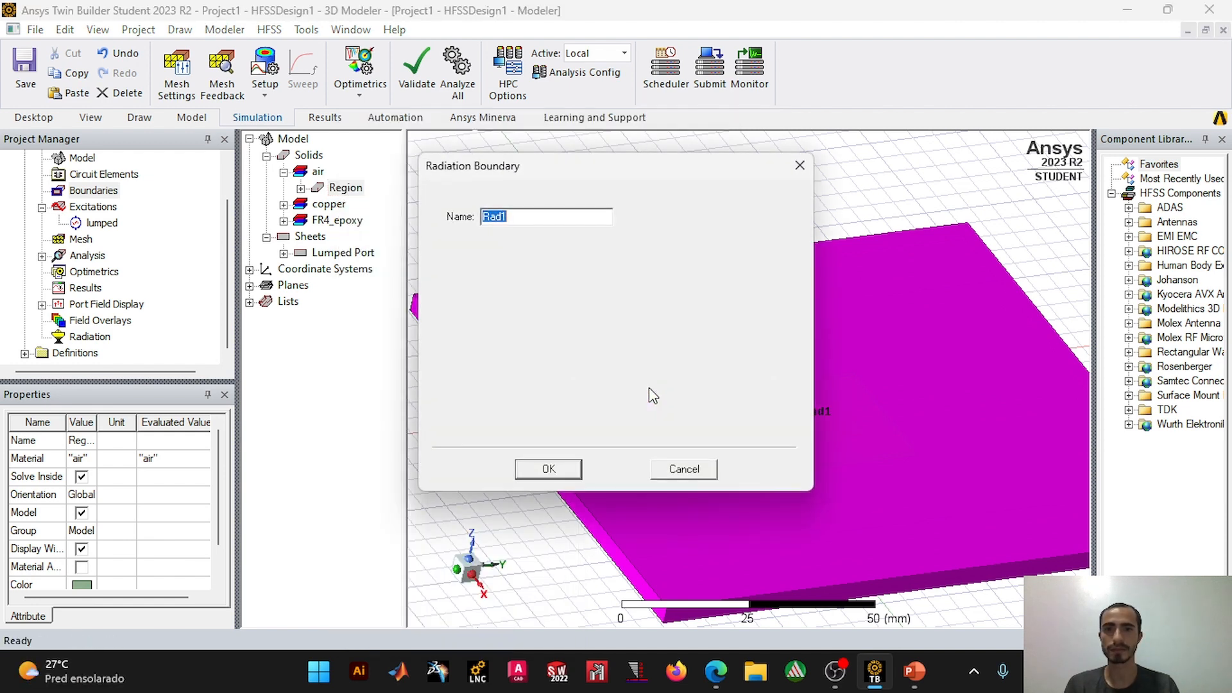
pyautogui.click(570, 474)
# Step: Insert an infinite sphere far-field setup and name it 3D
pyautogui.rightClick(83, 338)
pyautogui.moveTo(160, 380)
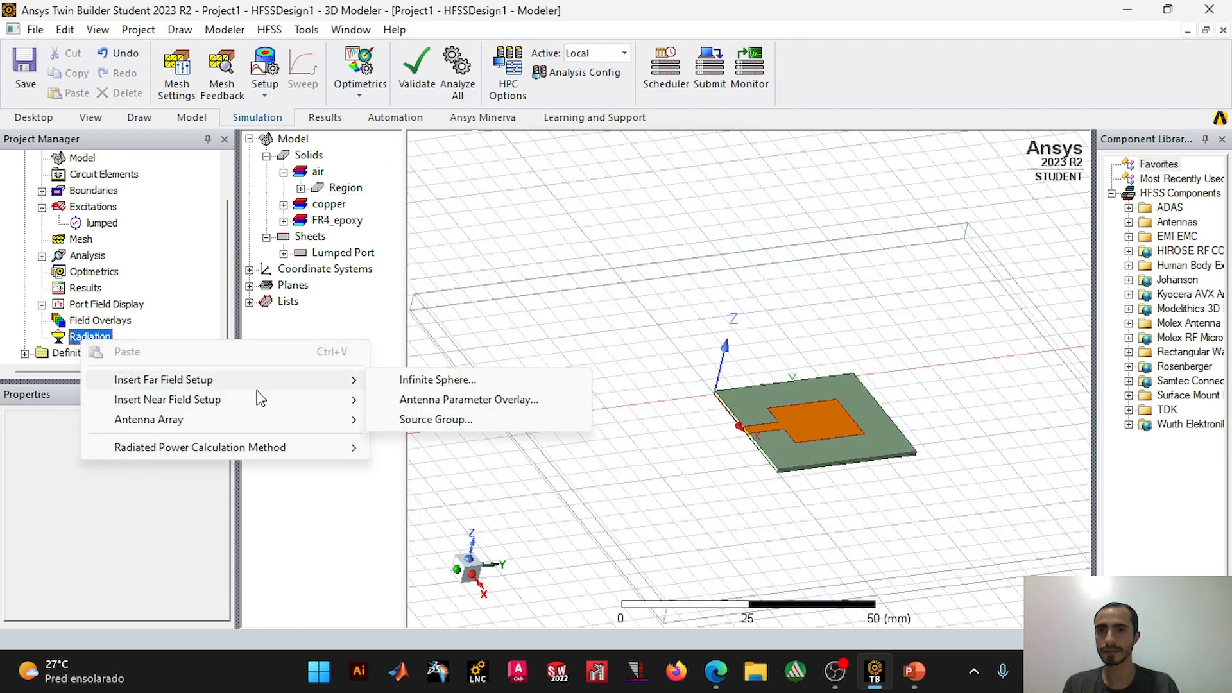
pyautogui.click(413, 381)
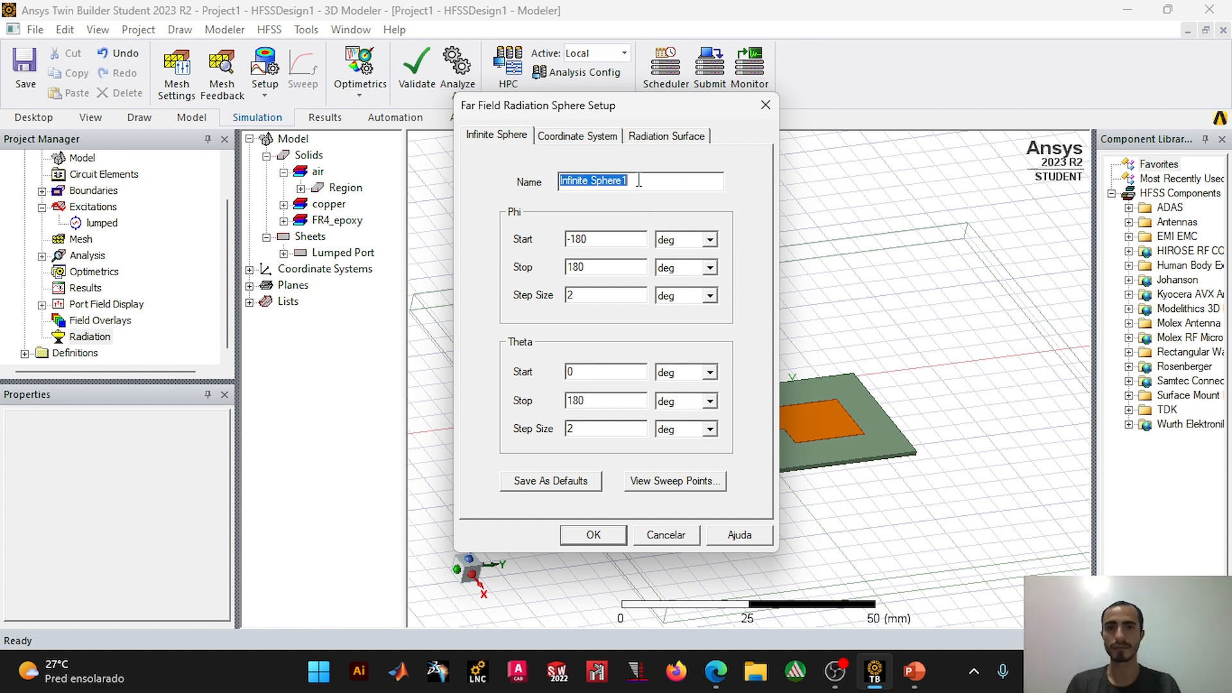
pyautogui.moveTo(602, 240); pyautogui.dragTo(562, 230)
pyautogui.moveTo(643, 180); pyautogui.dragTo(520, 175)
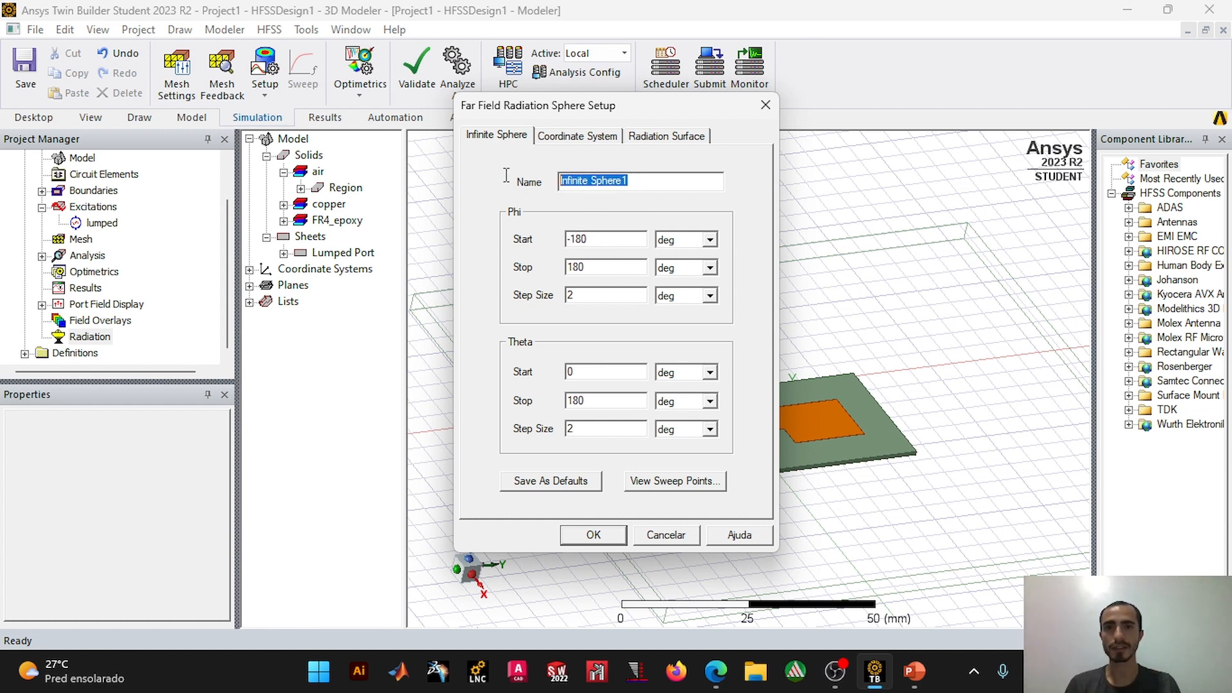
pyautogui.write('#')
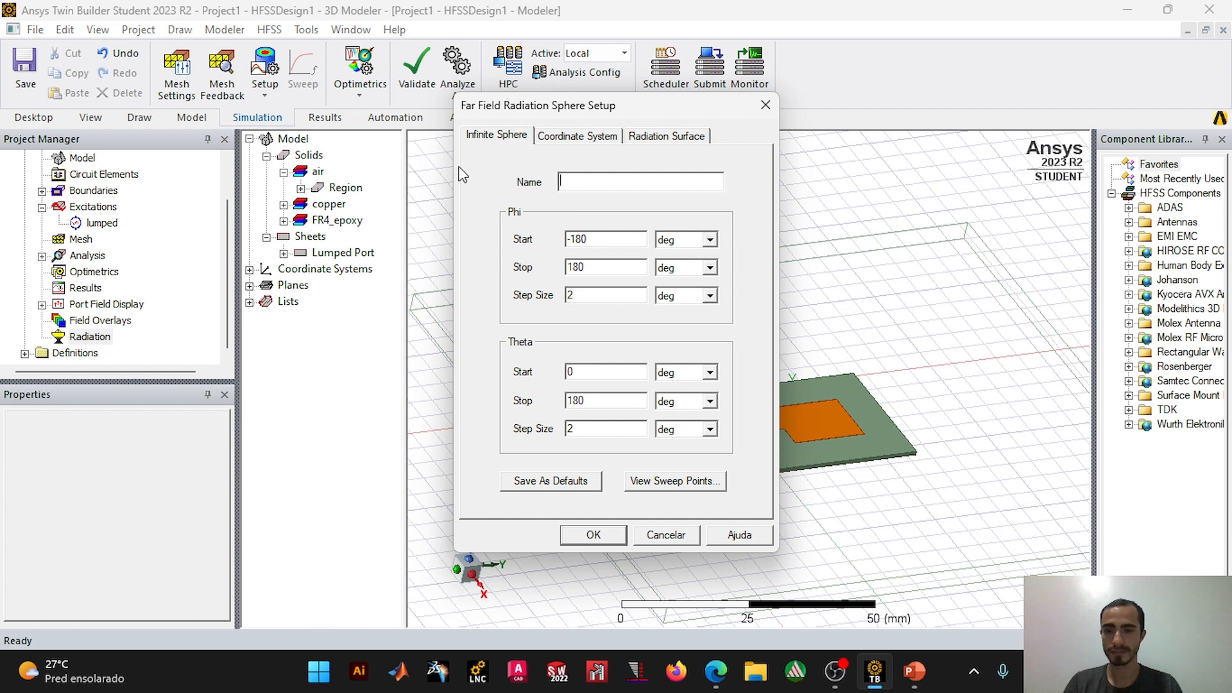
# Step: Set the 3D sphere's Phi range to 0 to 360 deg and its Theta stop to 360 deg, and confirm the setup
pyautogui.moveTo(598, 240); pyautogui.dragTo(556, 246)
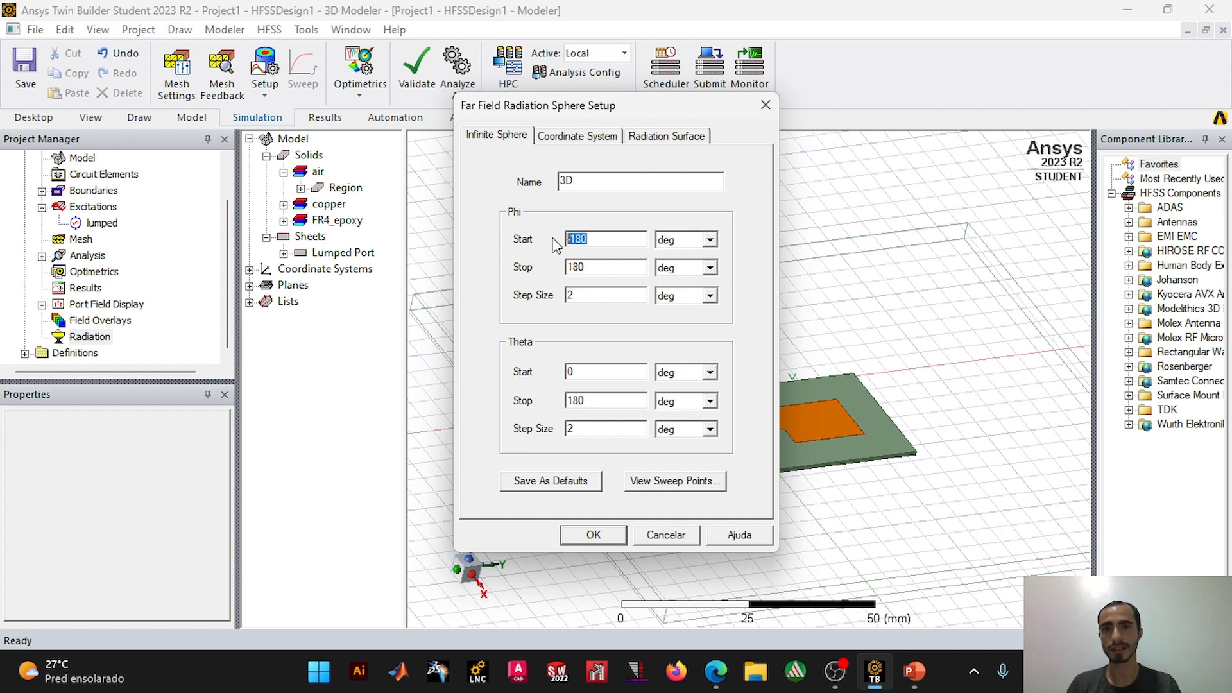
pyautogui.write('0')
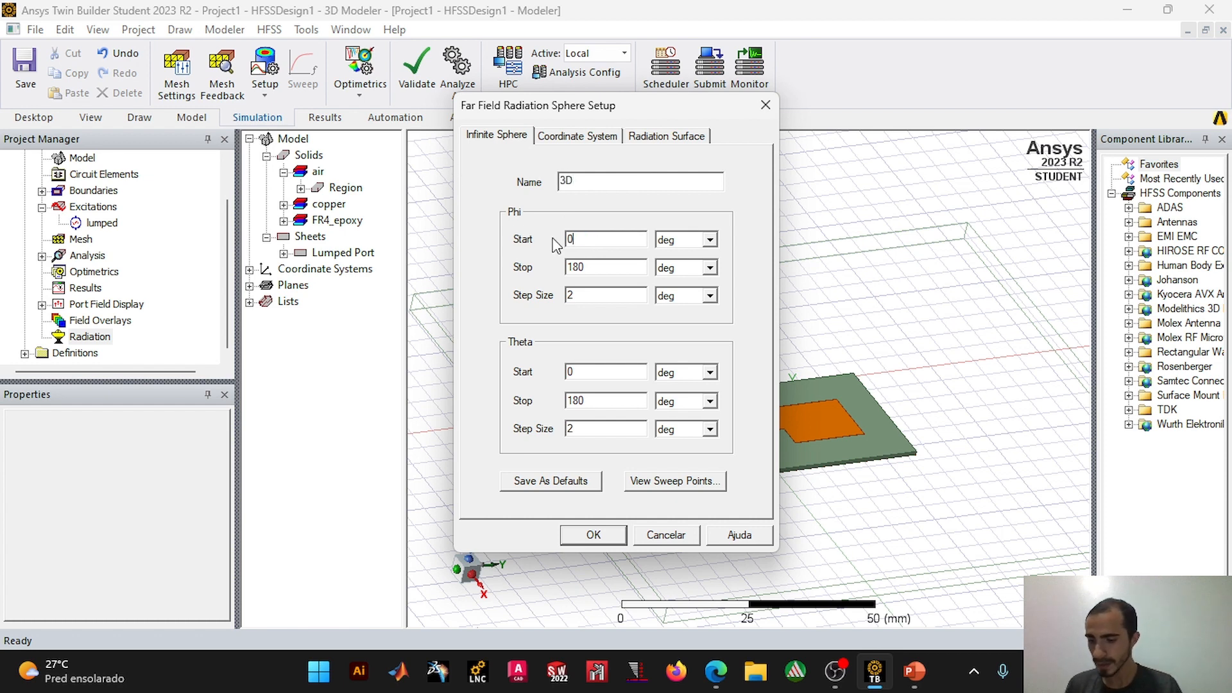
pyautogui.moveTo(581, 267); pyautogui.dragTo(553, 264)
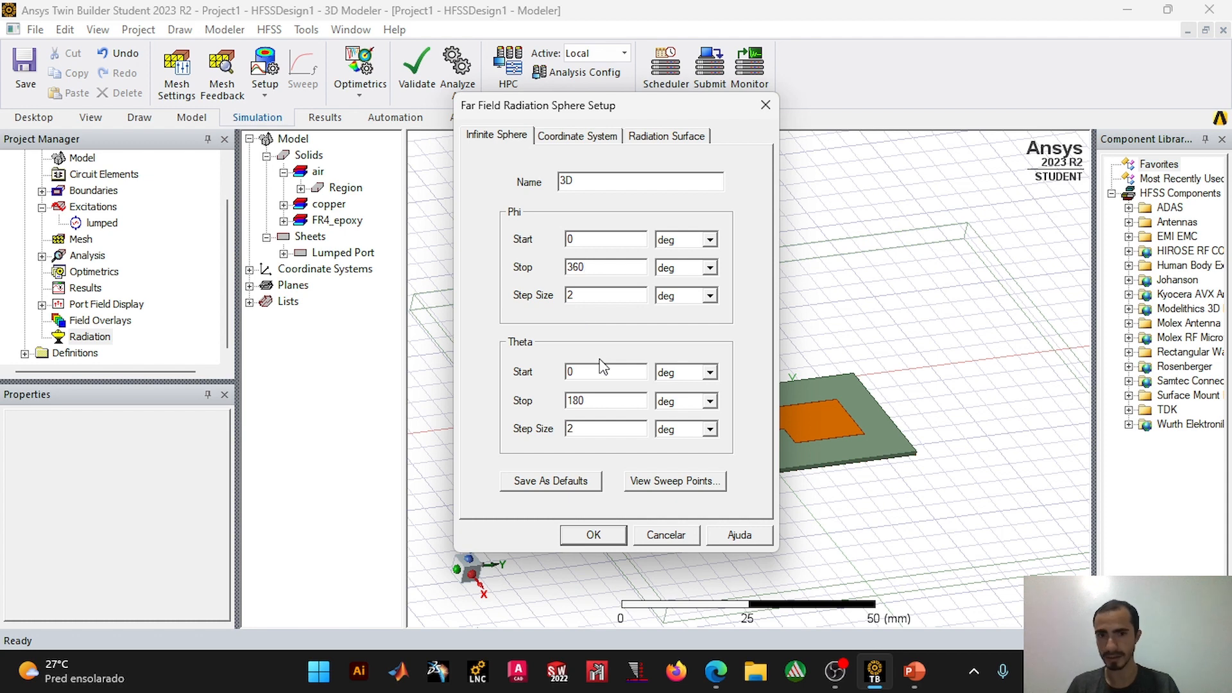
pyautogui.moveTo(593, 400); pyautogui.dragTo(524, 394)
pyautogui.write('360')
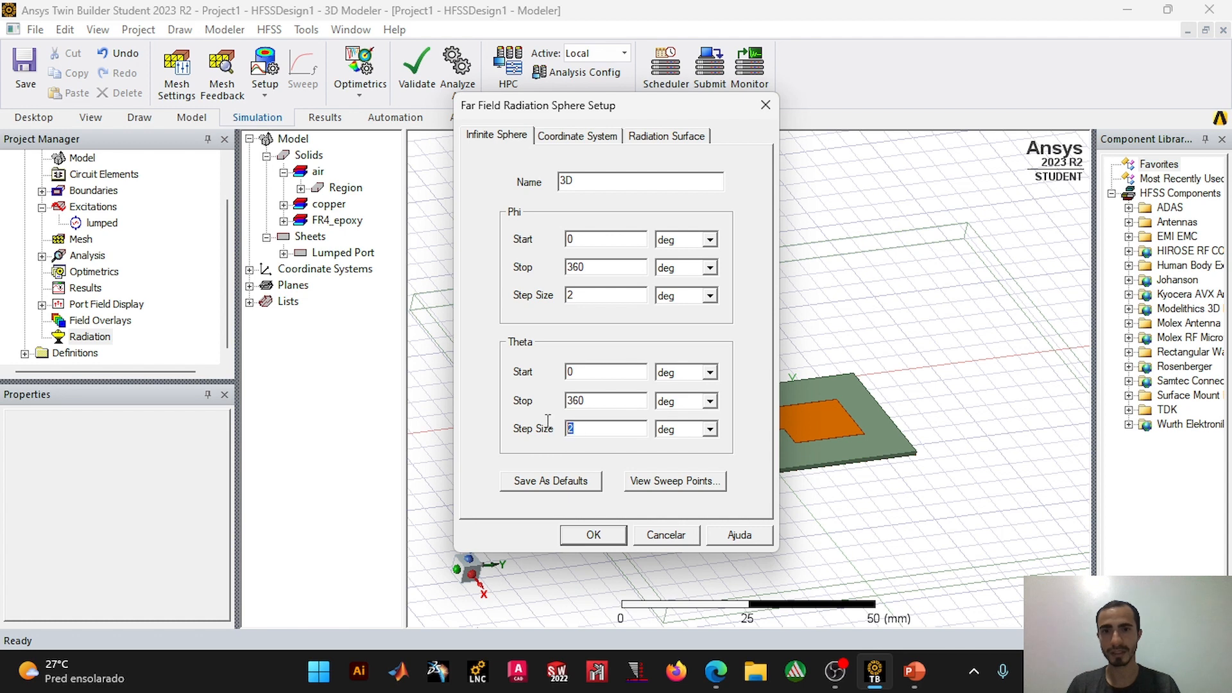
pyautogui.click(592, 534)
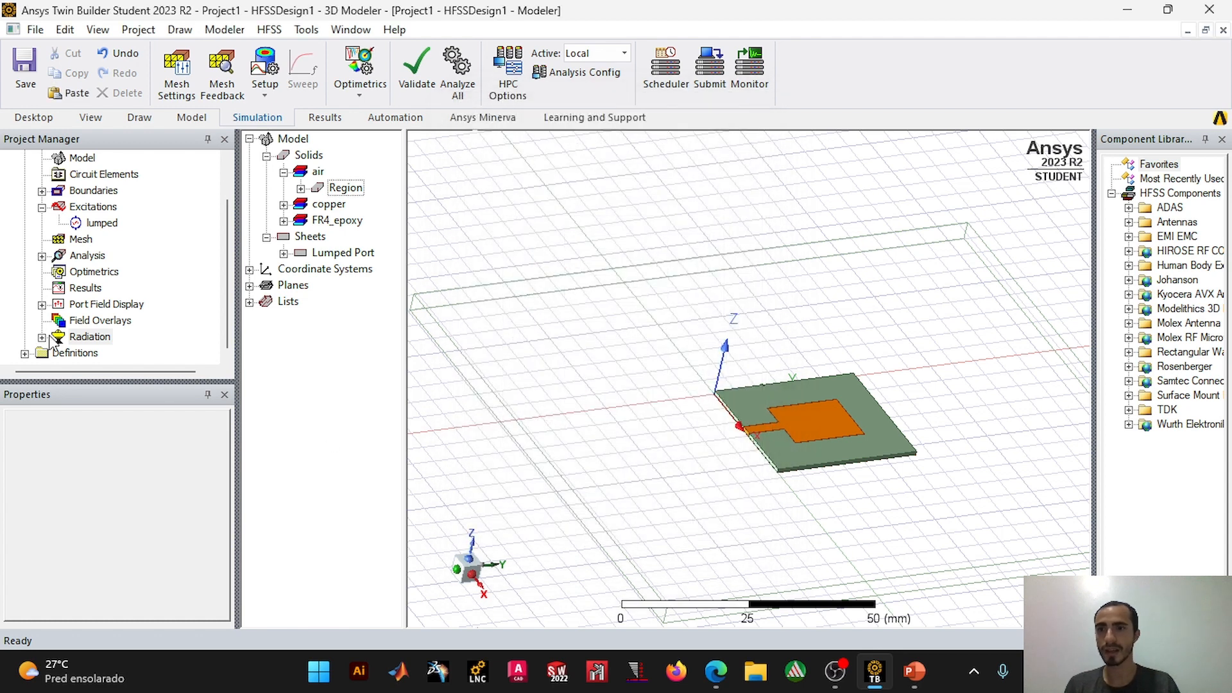
# Step: Insert an infinite sphere setup named 2D with Phi from 0 to 180 deg, Phi step size 0, and Theta from -180 to 180 deg
pyautogui.rightClick(76, 342)
pyautogui.moveTo(328, 378)
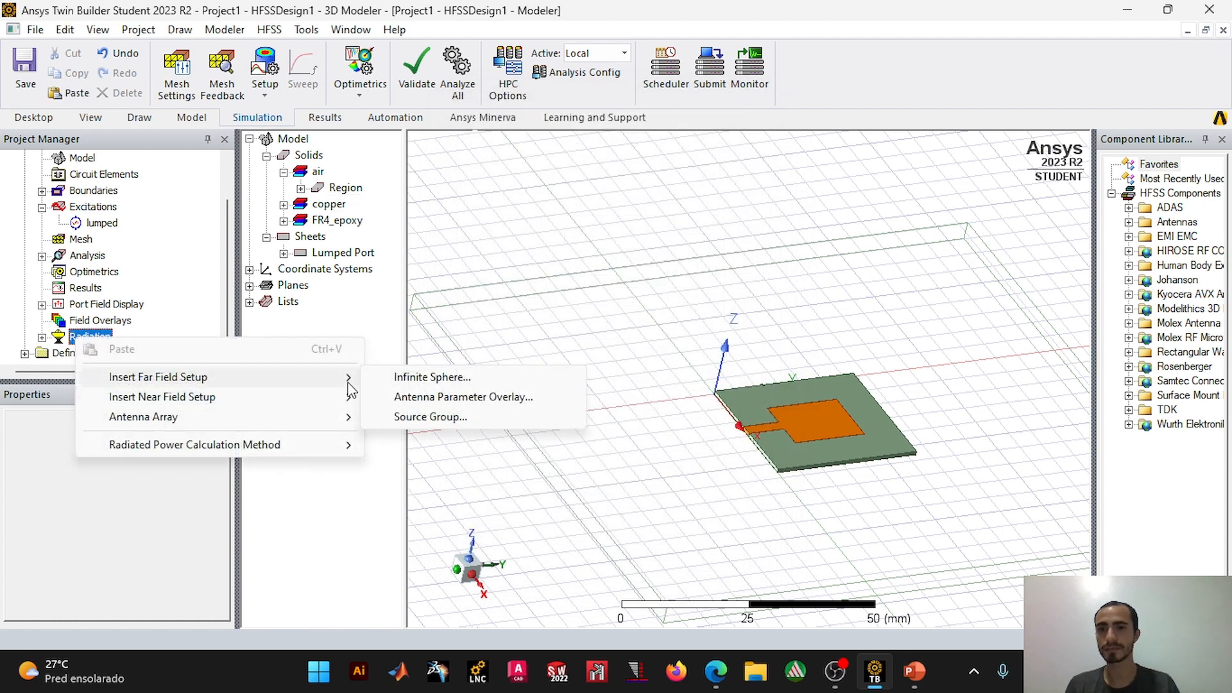
pyautogui.click(396, 379)
pyautogui.write('2D')
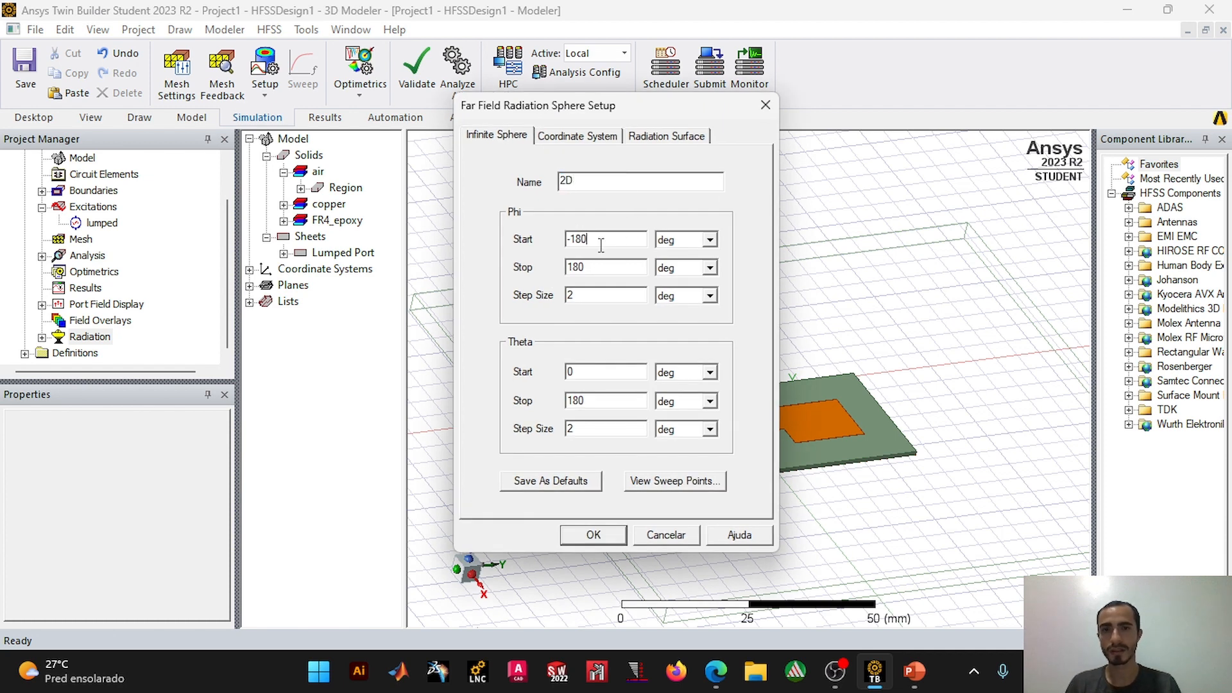
pyautogui.moveTo(601, 243); pyautogui.dragTo(526, 243)
pyautogui.write('0')
pyautogui.doubleClick(584, 268)
pyautogui.press('Tab')
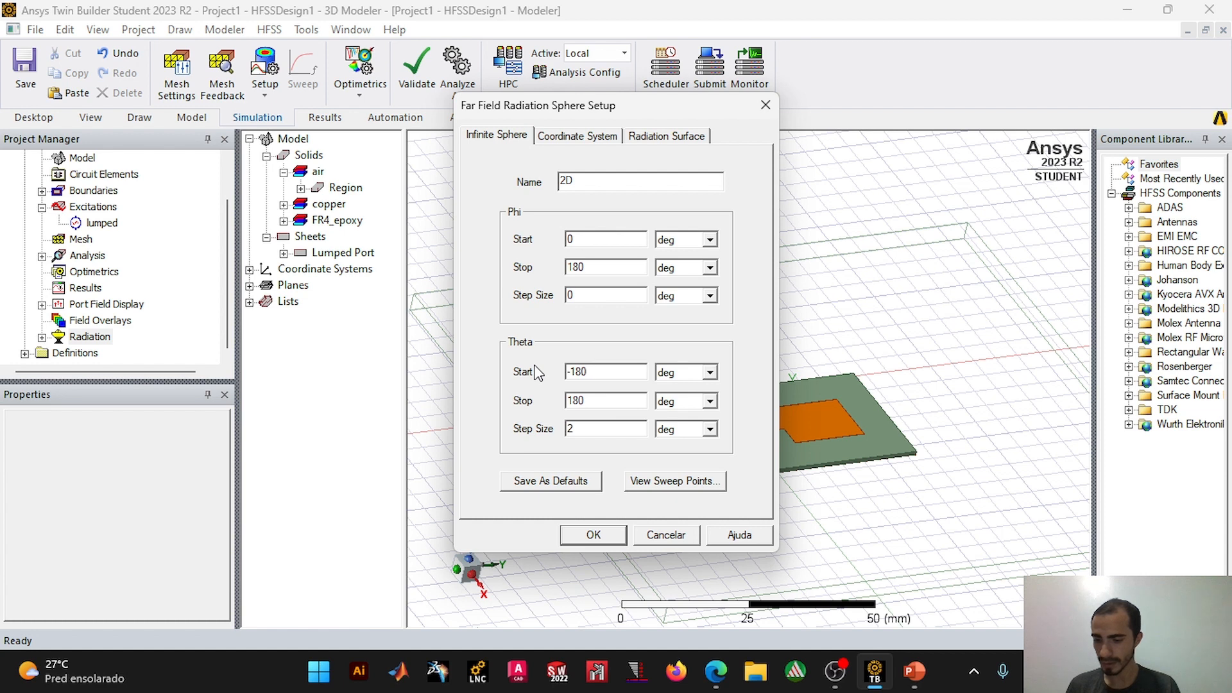
pyautogui.click(613, 533)
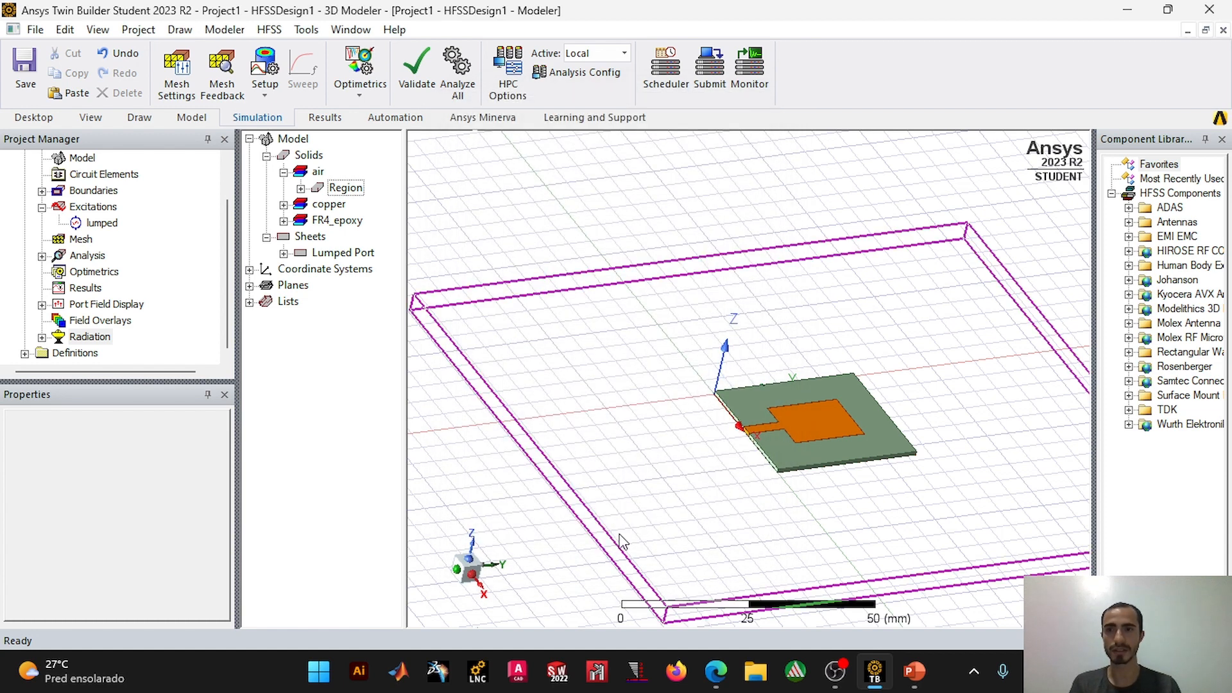
pyautogui.click(41, 338)
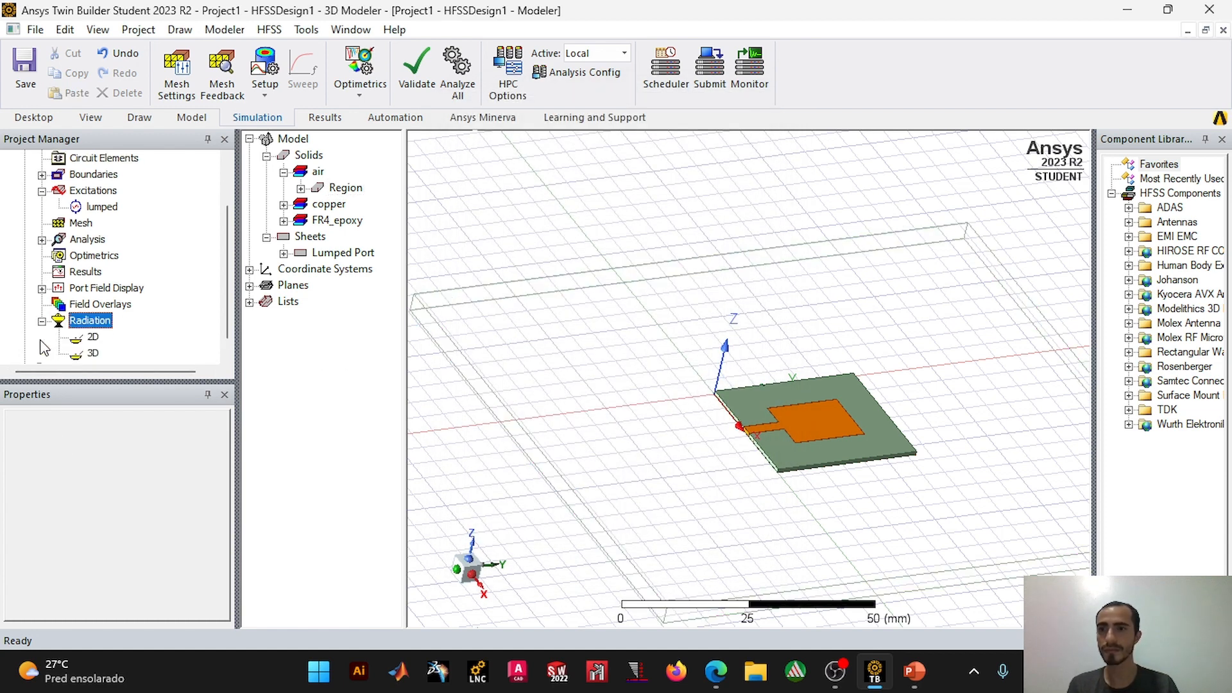
pyautogui.click(42, 321)
pyautogui.click(279, 89)
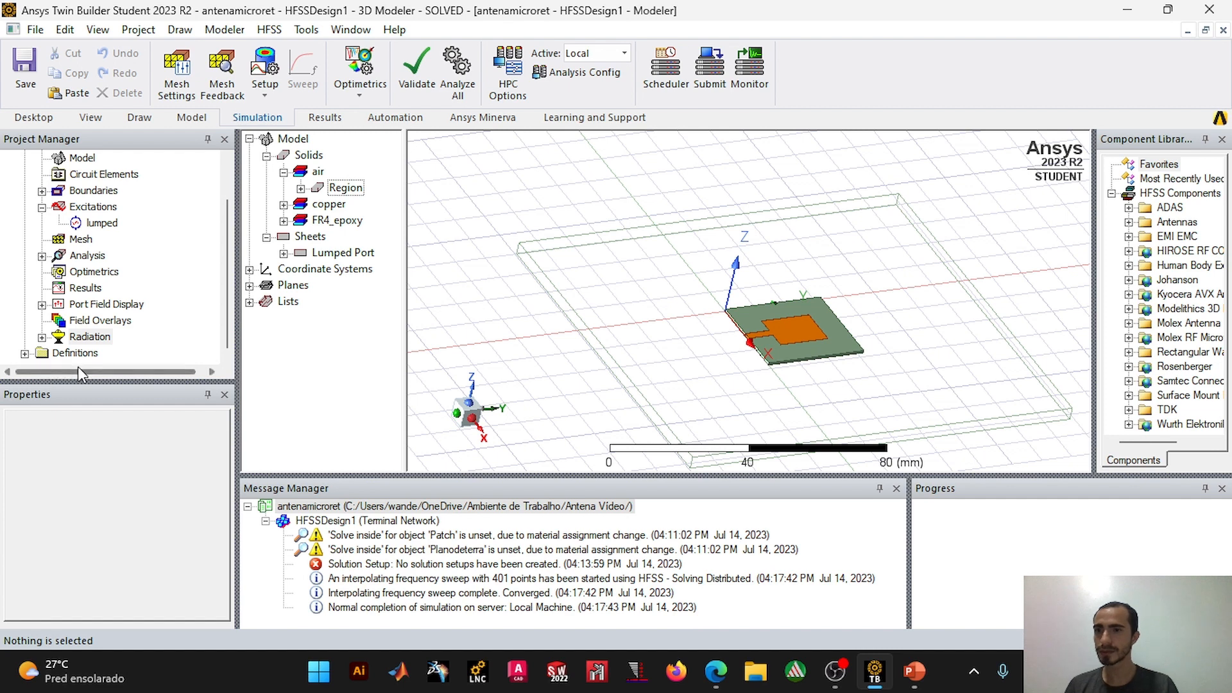
# Step: Create a far-field 3D polar plot of GainTotal with the dB function, using the 3D geometry and Setup1 : LastAdaptive
pyautogui.rightClick(87, 290)
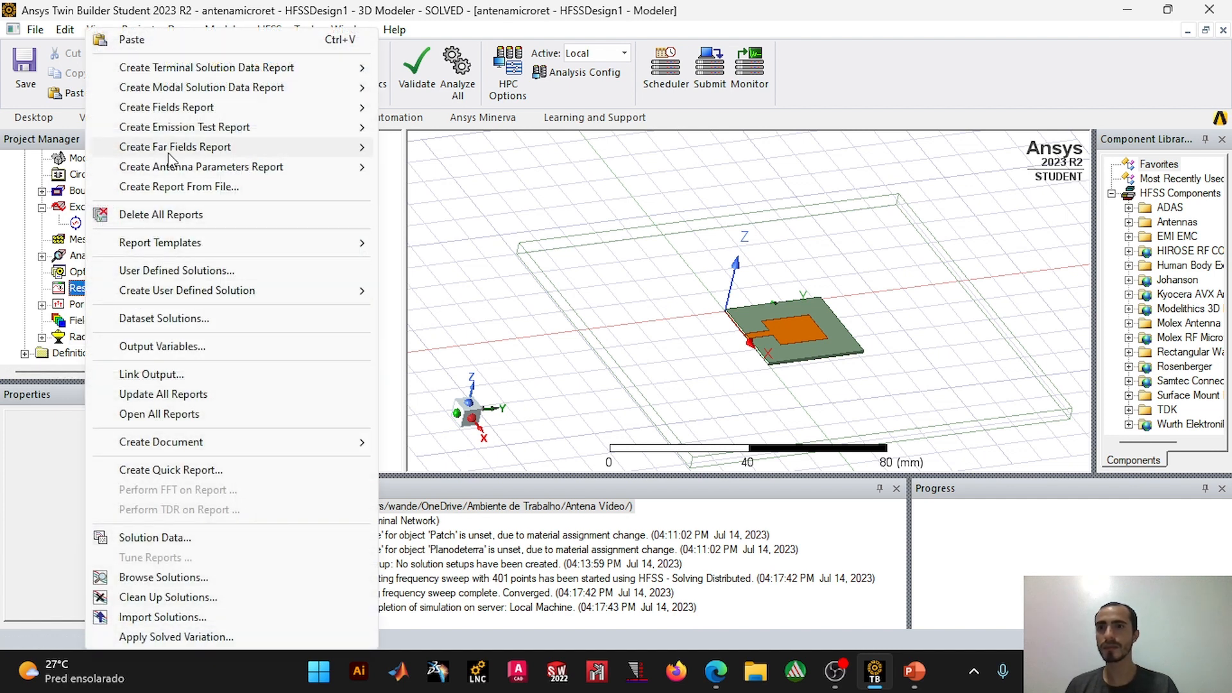
pyautogui.moveTo(169, 148)
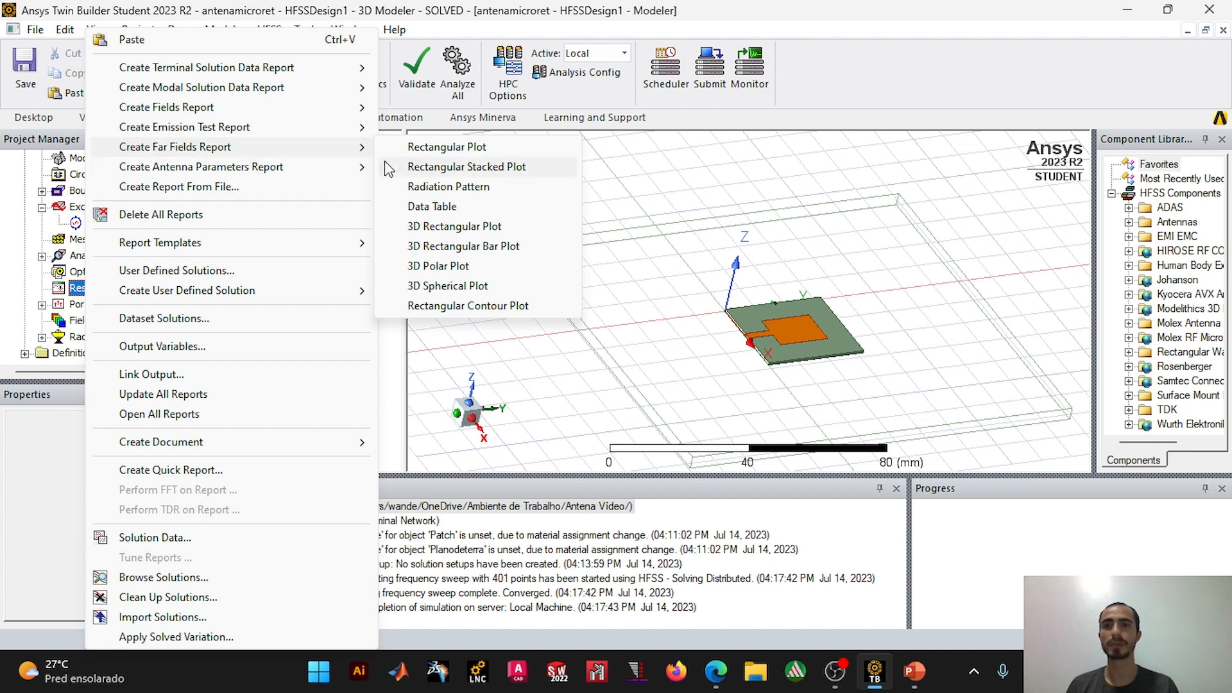
pyautogui.click(454, 265)
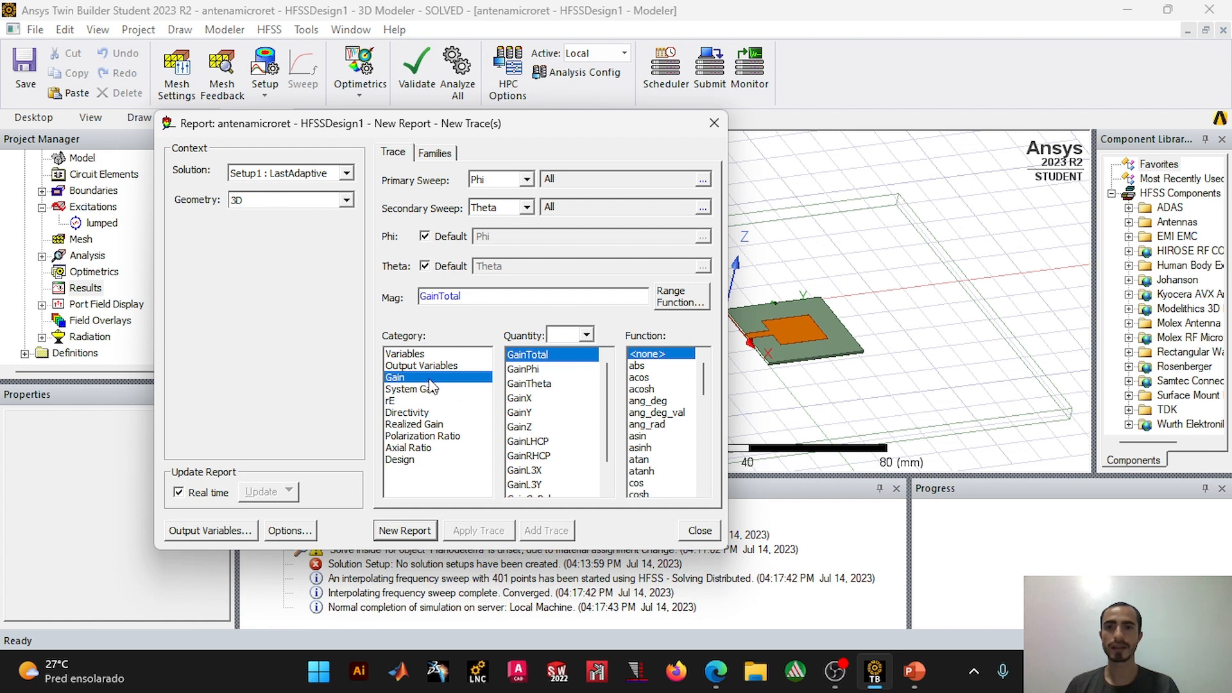
pyautogui.moveTo(710, 388); pyautogui.dragTo(709, 417)
pyautogui.click(637, 401)
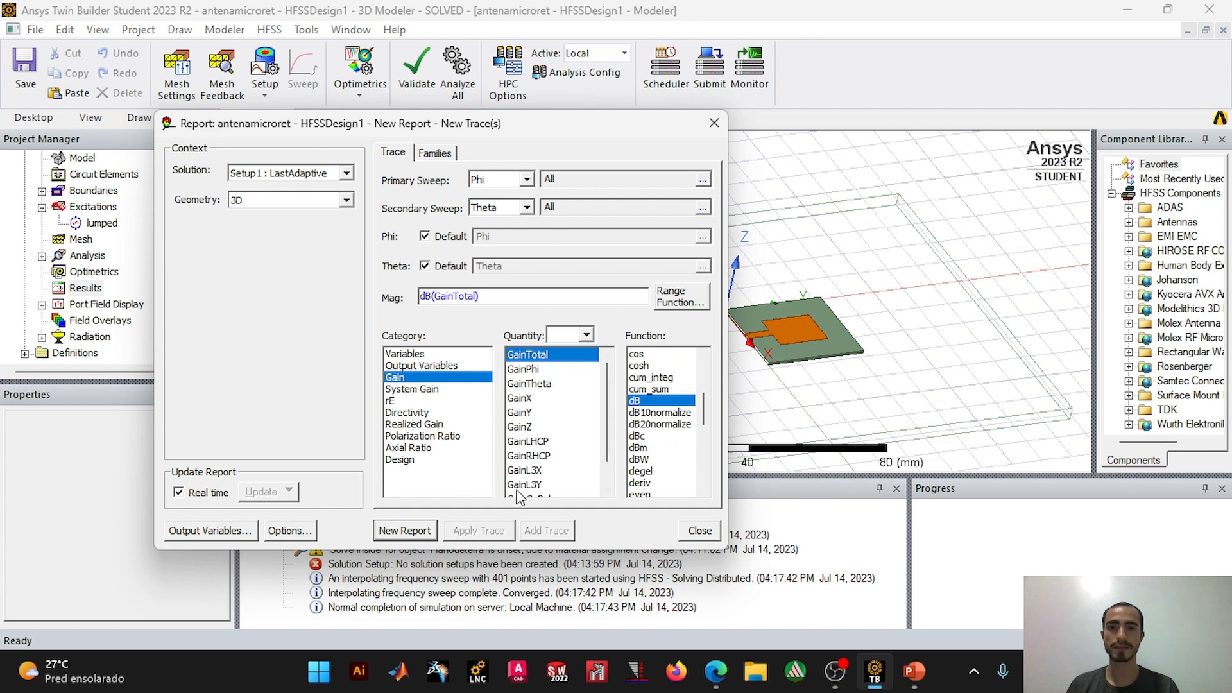
pyautogui.click(405, 531)
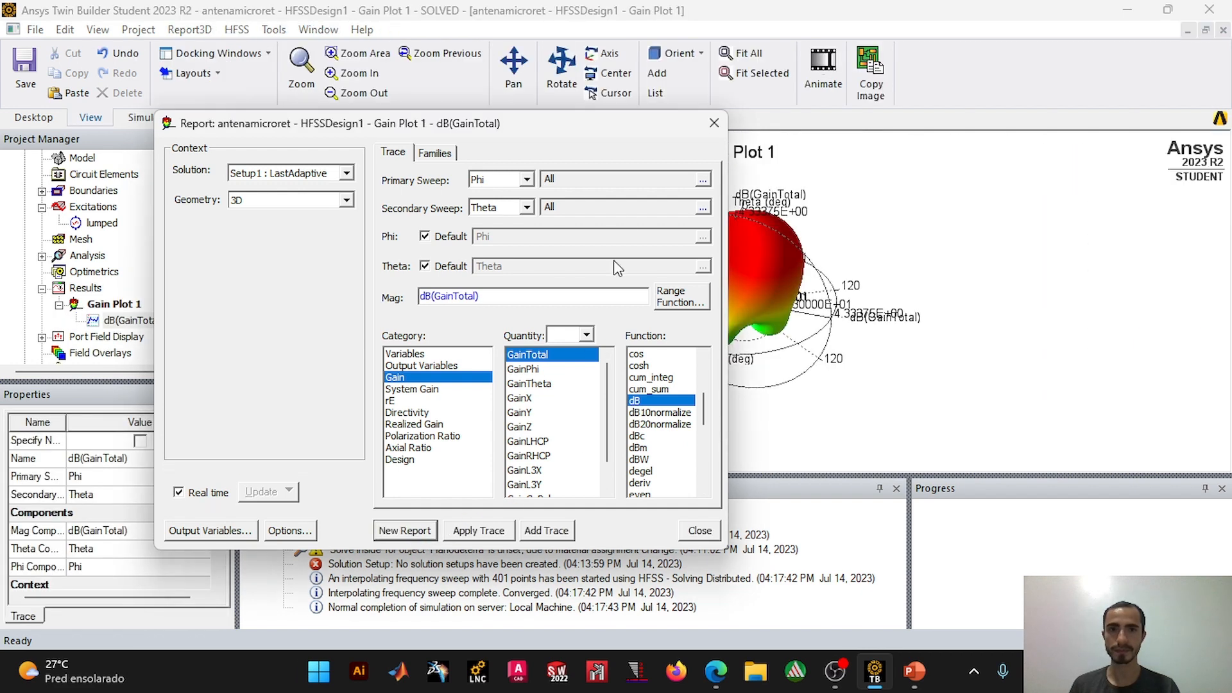
pyautogui.click(715, 123)
# Step: Examine the shape of the 3D gain pattern from several viewing angles
pyautogui.scroll(2, 796, 302)
pyautogui.keyDown('alt'); pyautogui.moveTo(739, 251); pyautogui.dragTo(708, 253); pyautogui.keyUp('alt')
pyautogui.moveTo(695, 276); pyautogui.dragTo(697, 277)
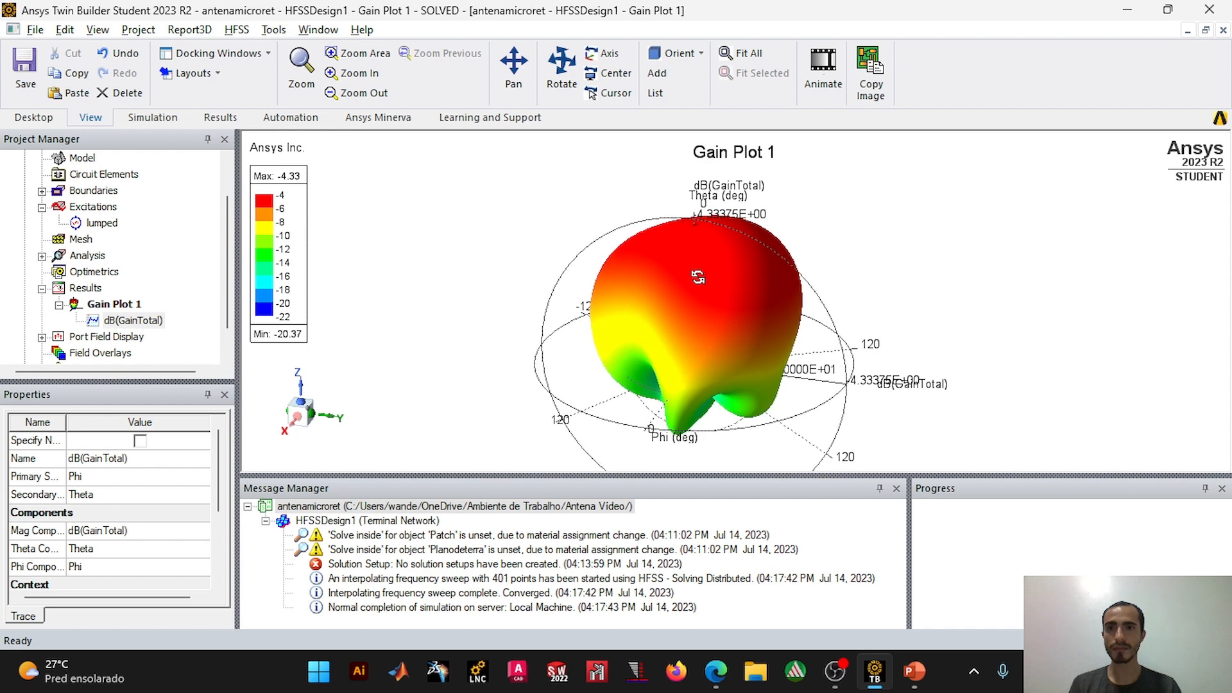
pyautogui.moveTo(745, 241); pyautogui.dragTo(724, 296)
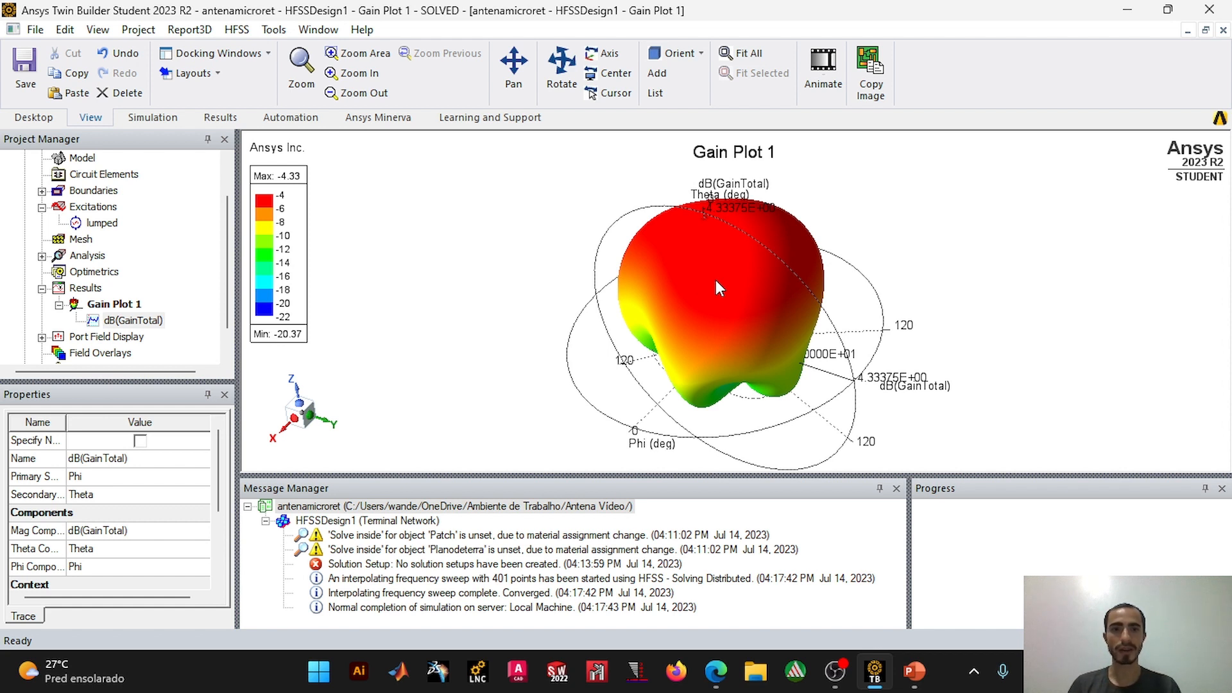
pyautogui.keyDown('alt'); pyautogui.moveTo(716, 283); pyautogui.dragTo(703, 326); pyautogui.keyUp('alt')
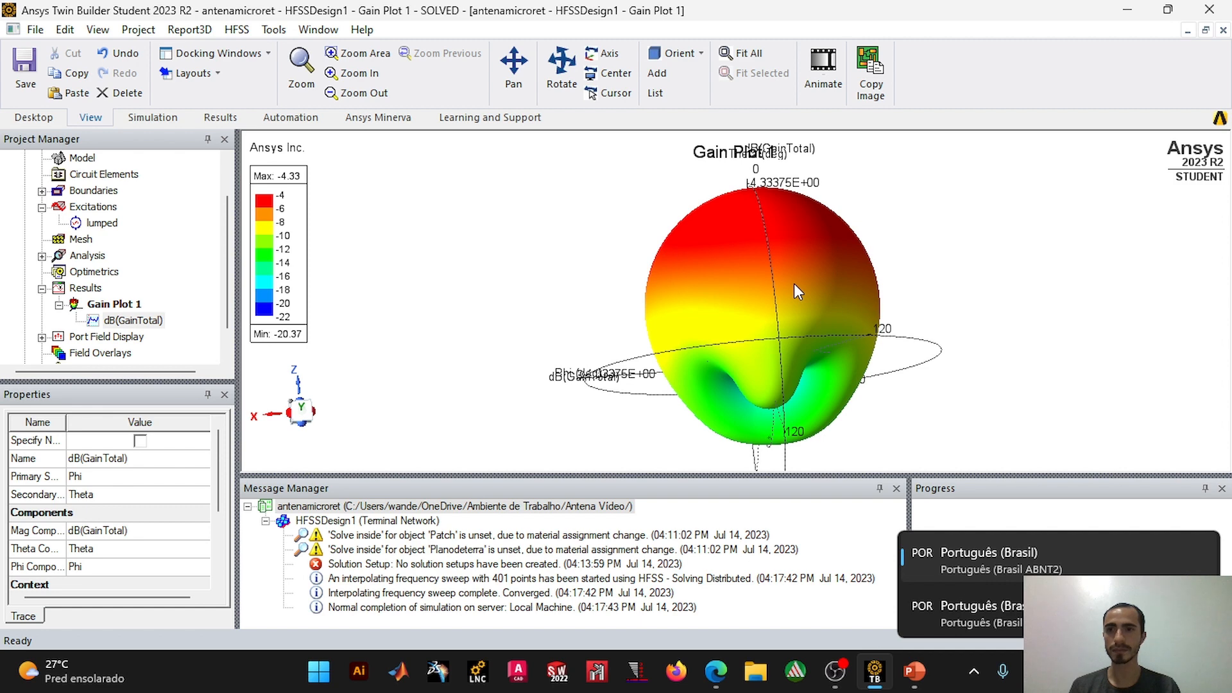
pyautogui.keyDown('alt'); pyautogui.moveTo(795, 296); pyautogui.dragTo(788, 411); pyautogui.keyUp('alt')
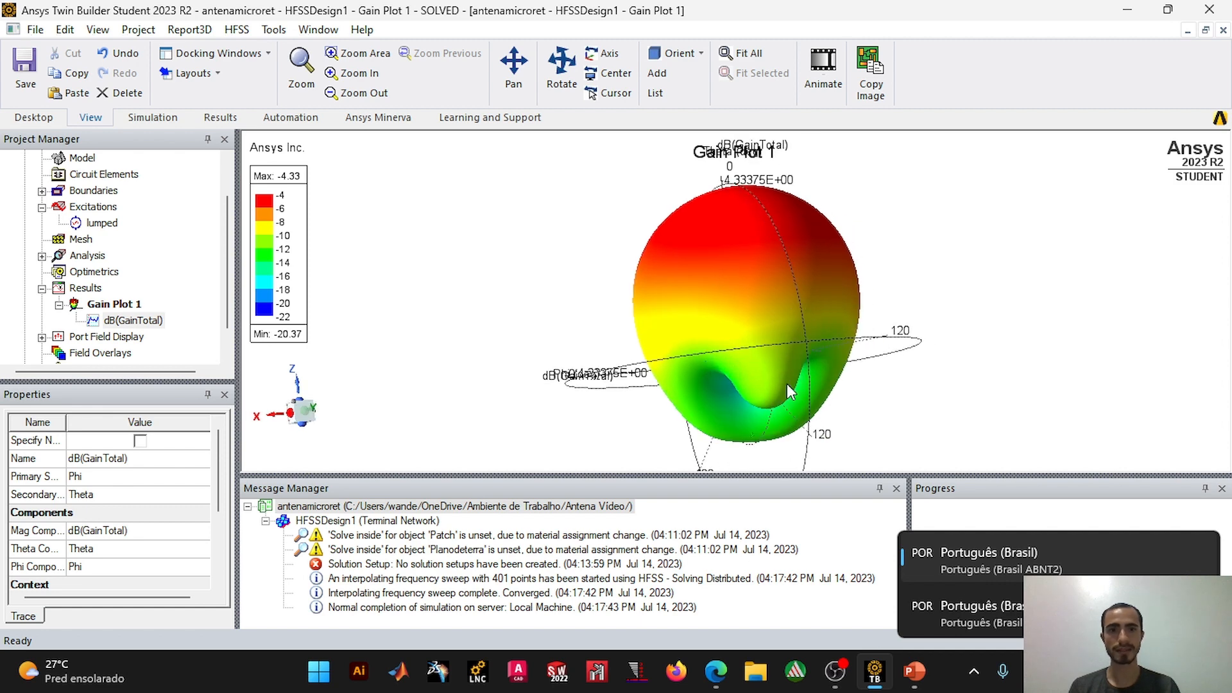
pyautogui.keyDown('alt'); pyautogui.moveTo(781, 358); pyautogui.dragTo(814, 347); pyautogui.keyUp('alt')
pyautogui.keyDown('alt'); pyautogui.moveTo(762, 313); pyautogui.dragTo(795, 309); pyautogui.keyUp('alt')
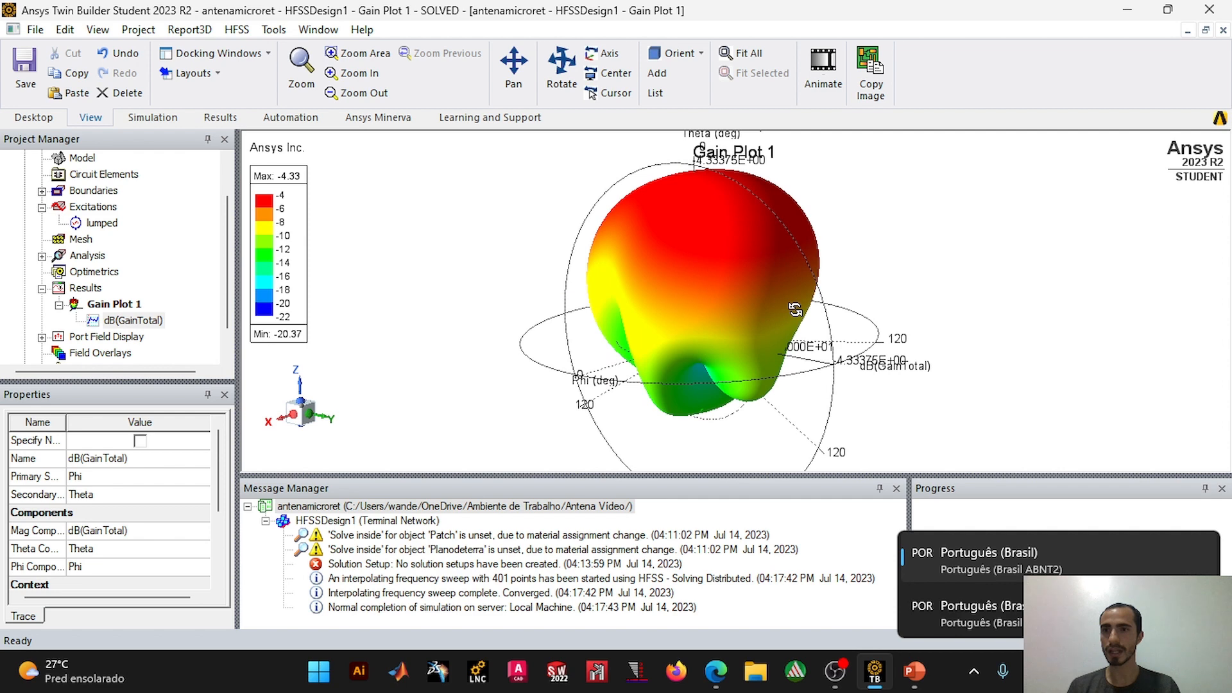
# Step: Create a far-field radiation pattern plot of GainTotal with the dB function for the 2D geometry, and enlarge the plot area
pyautogui.rightClick(93, 288)
pyautogui.moveTo(184, 154)
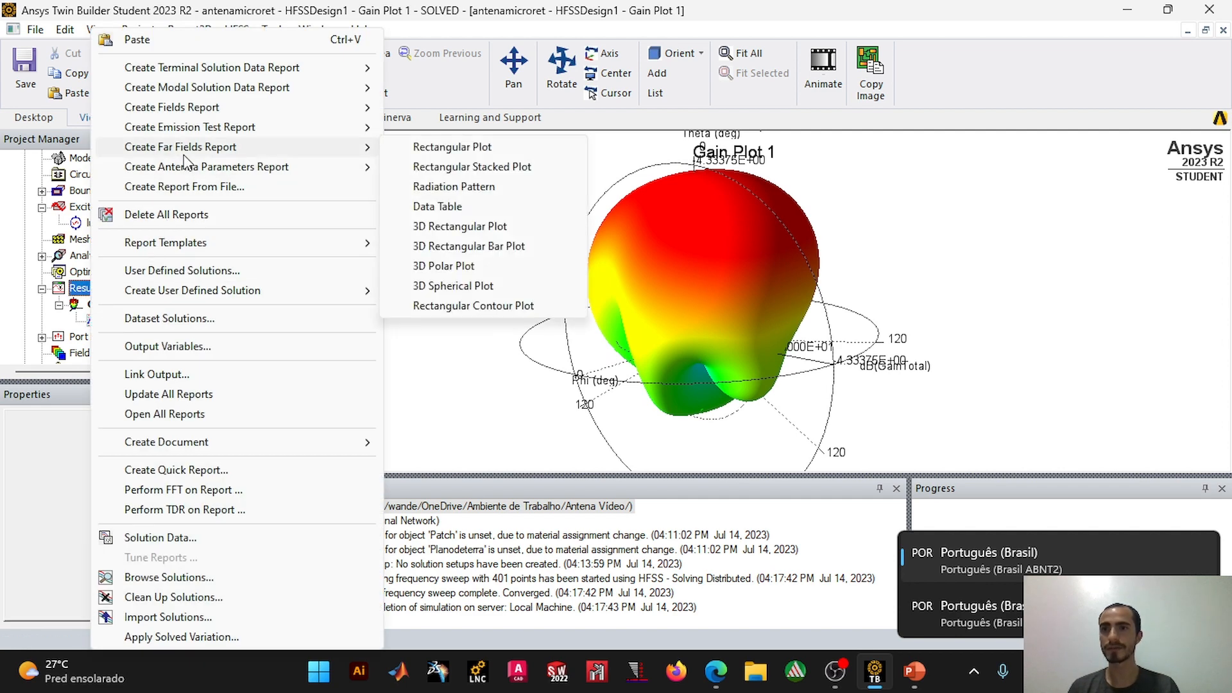
pyautogui.click(467, 193)
pyautogui.click(347, 201)
pyautogui.click(263, 229)
pyautogui.moveTo(701, 338); pyautogui.dragTo(702, 381)
pyautogui.click(641, 343)
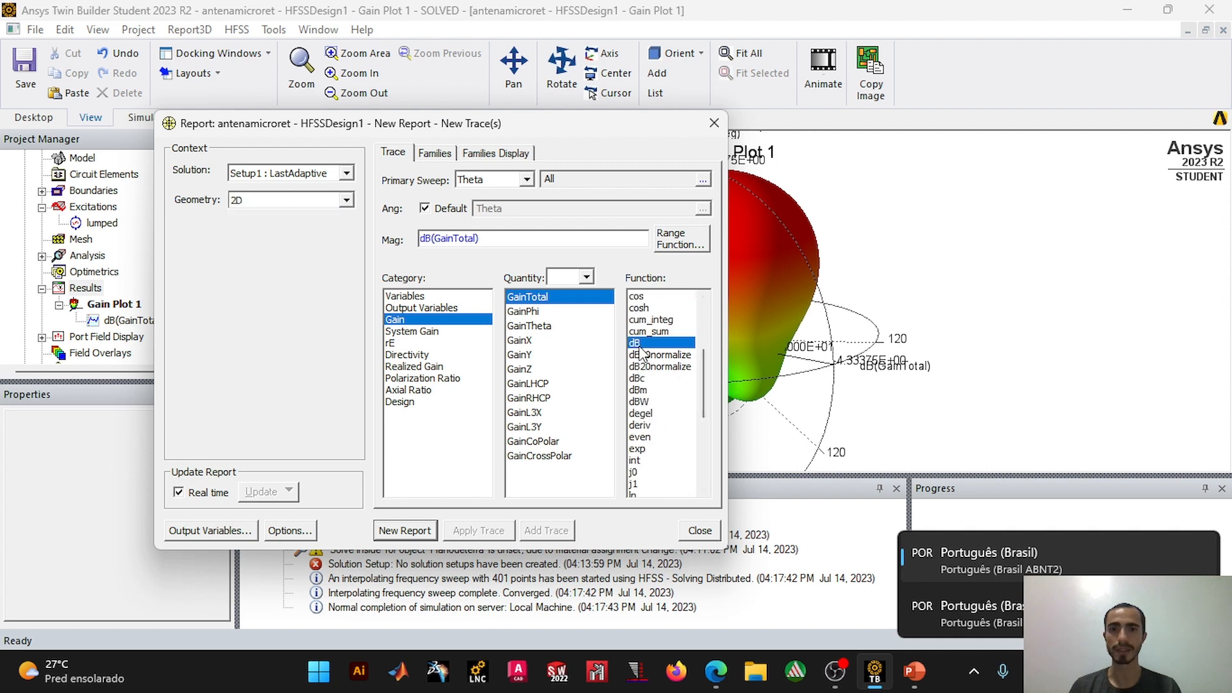
pyautogui.click(409, 532)
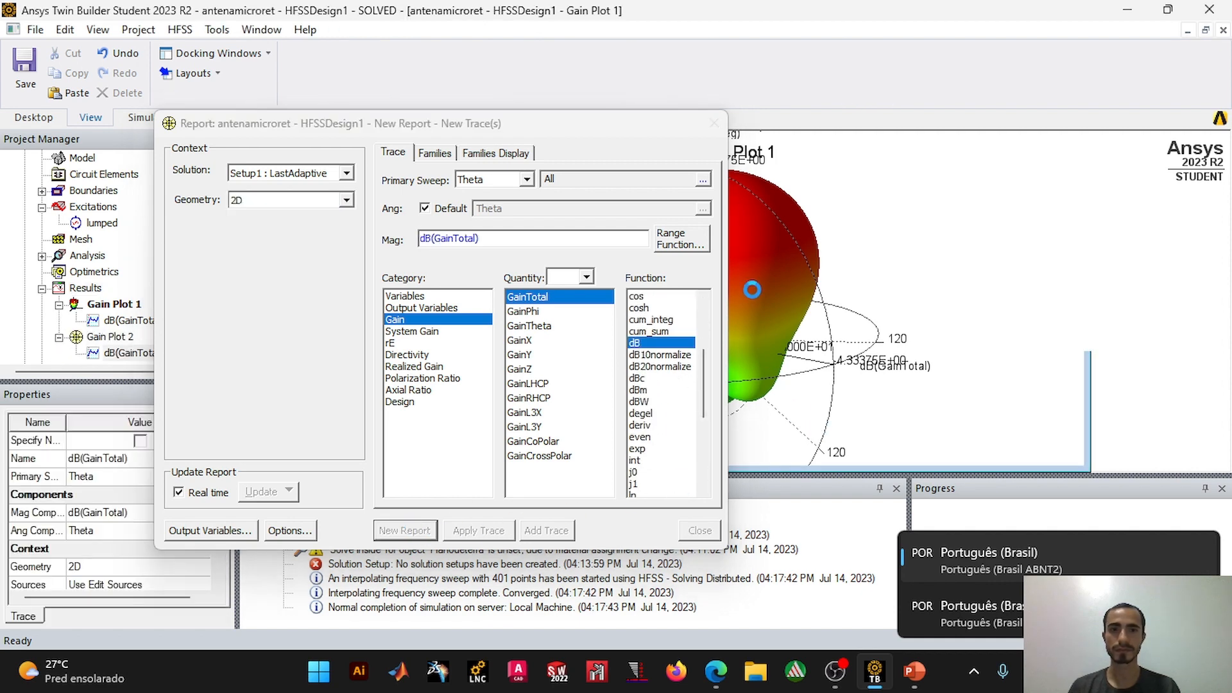
pyautogui.click(714, 123)
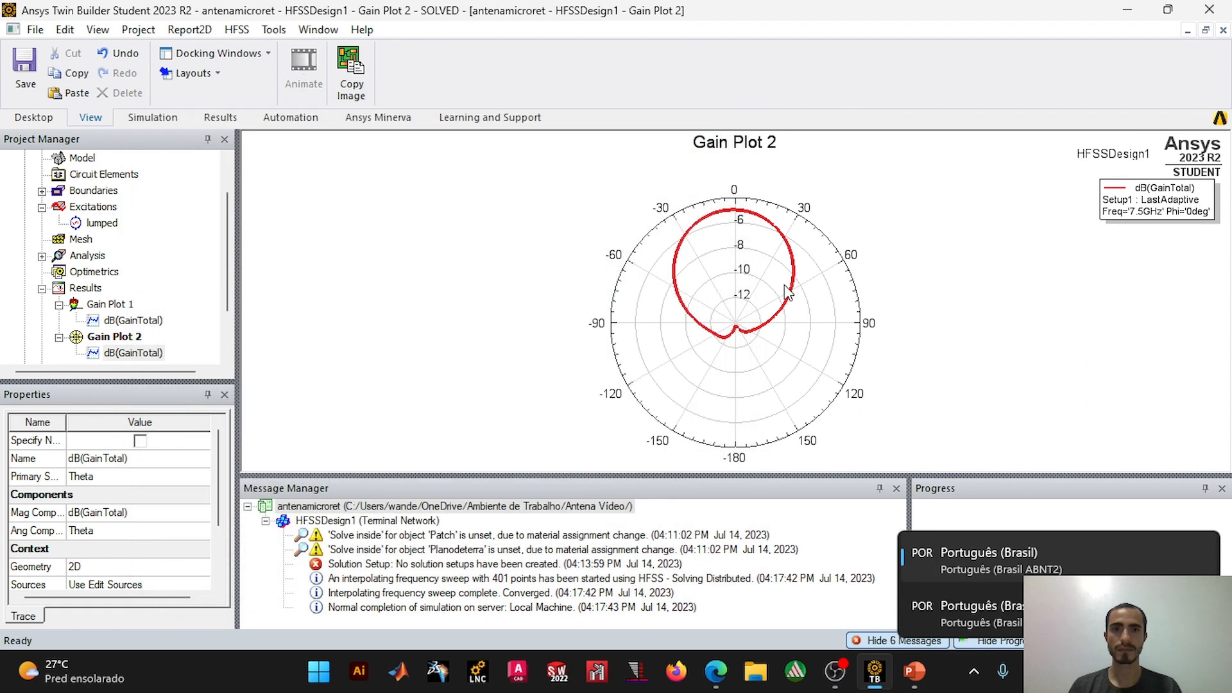
pyautogui.click(759, 248)
pyautogui.moveTo(799, 476); pyautogui.dragTo(808, 519)
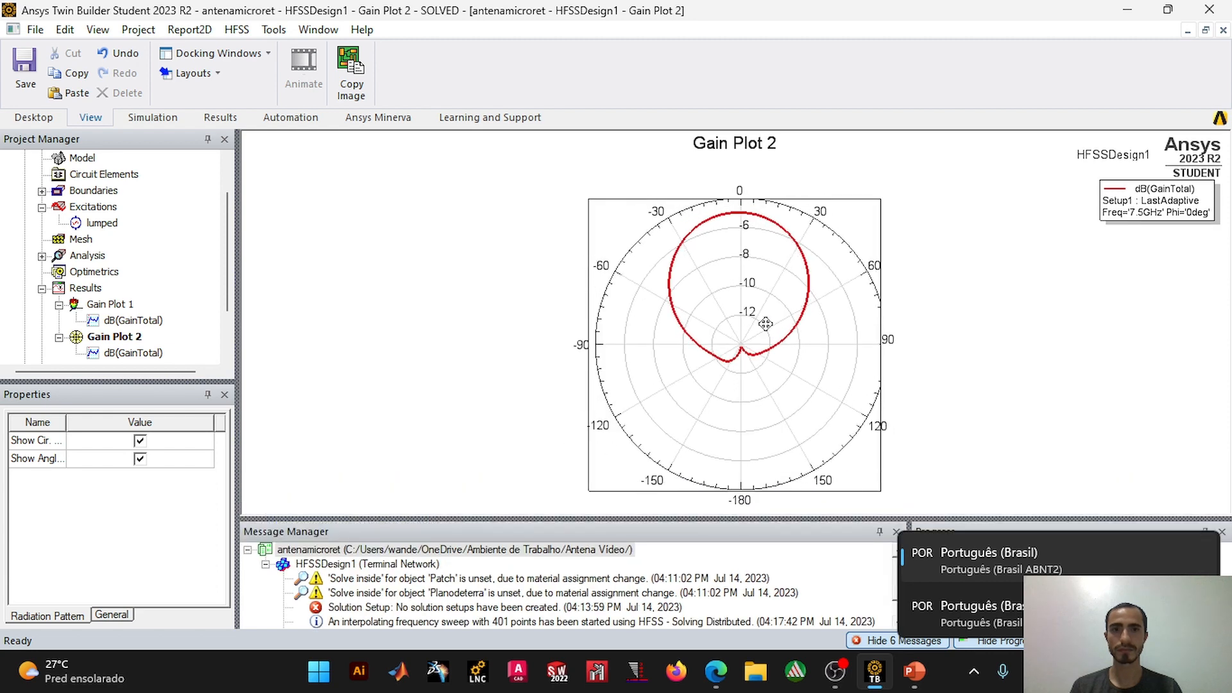
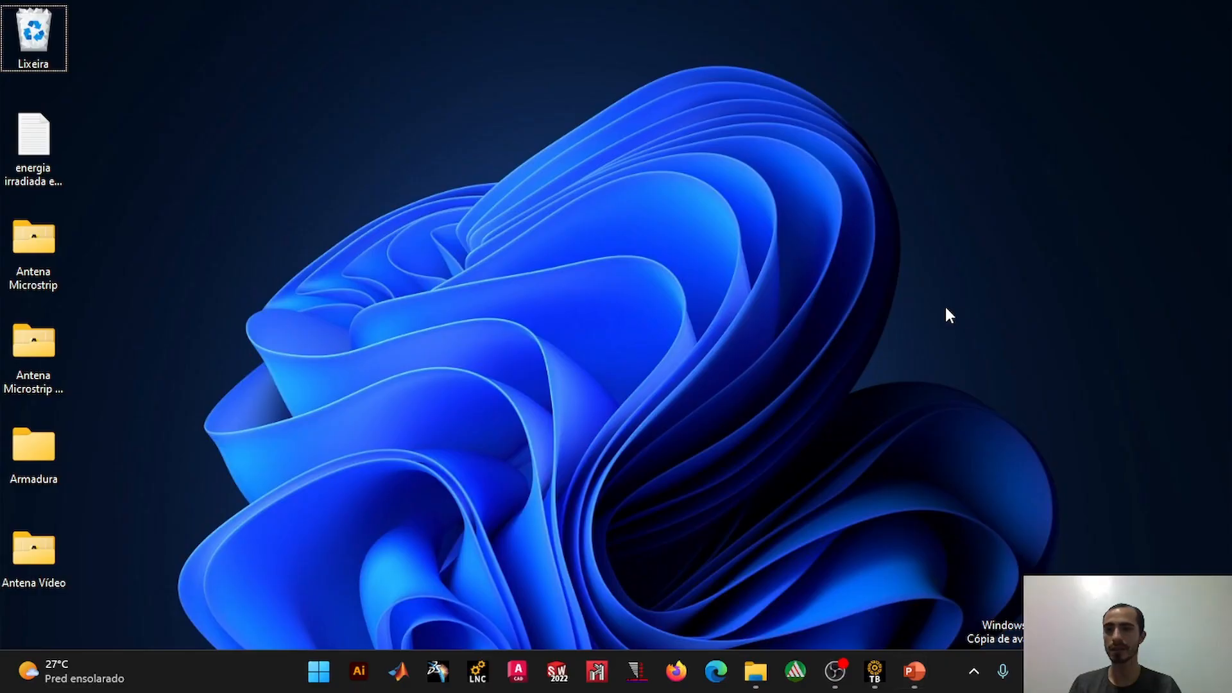
# Step: Duplicate the desktop folder Antena Vídeo and rename the copy Antena Vídeo Anel Circular
pyautogui.click(33, 554)
pyautogui.hotkey('ctrl', 'c')
pyautogui.hotkey('ctrl', 'v')
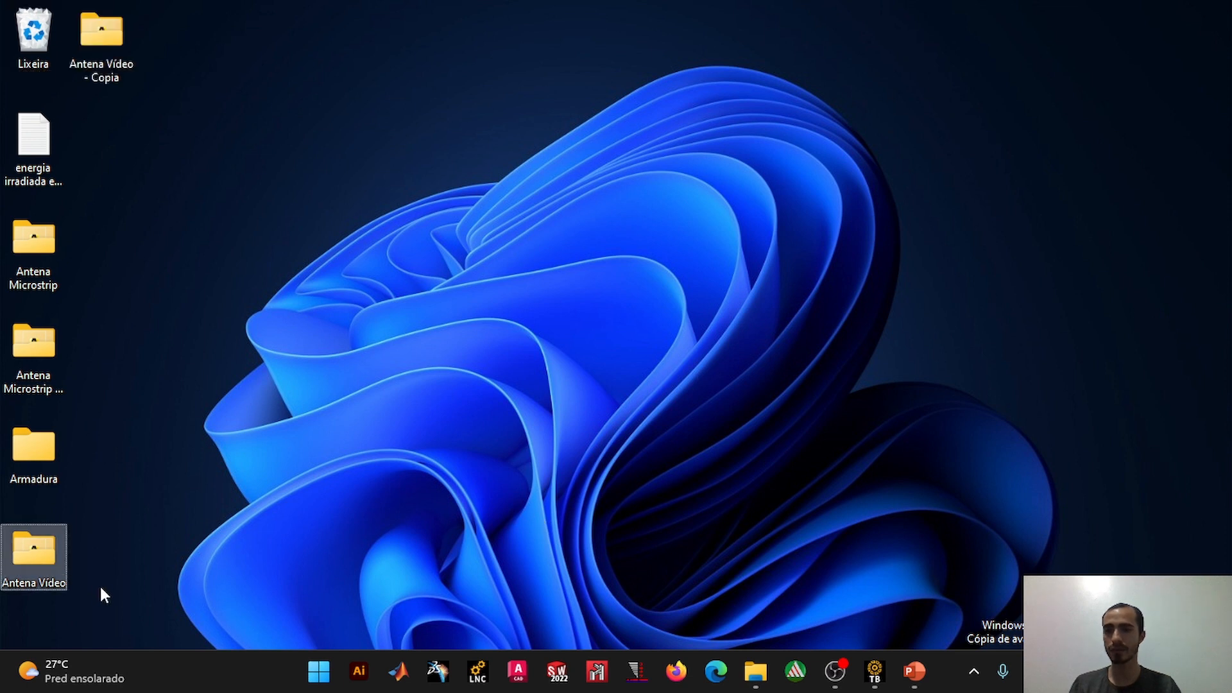
pyautogui.click(120, 57)
pyautogui.click(138, 78)
pyautogui.press('BackSpace')
pyautogui.press('BackSpace')
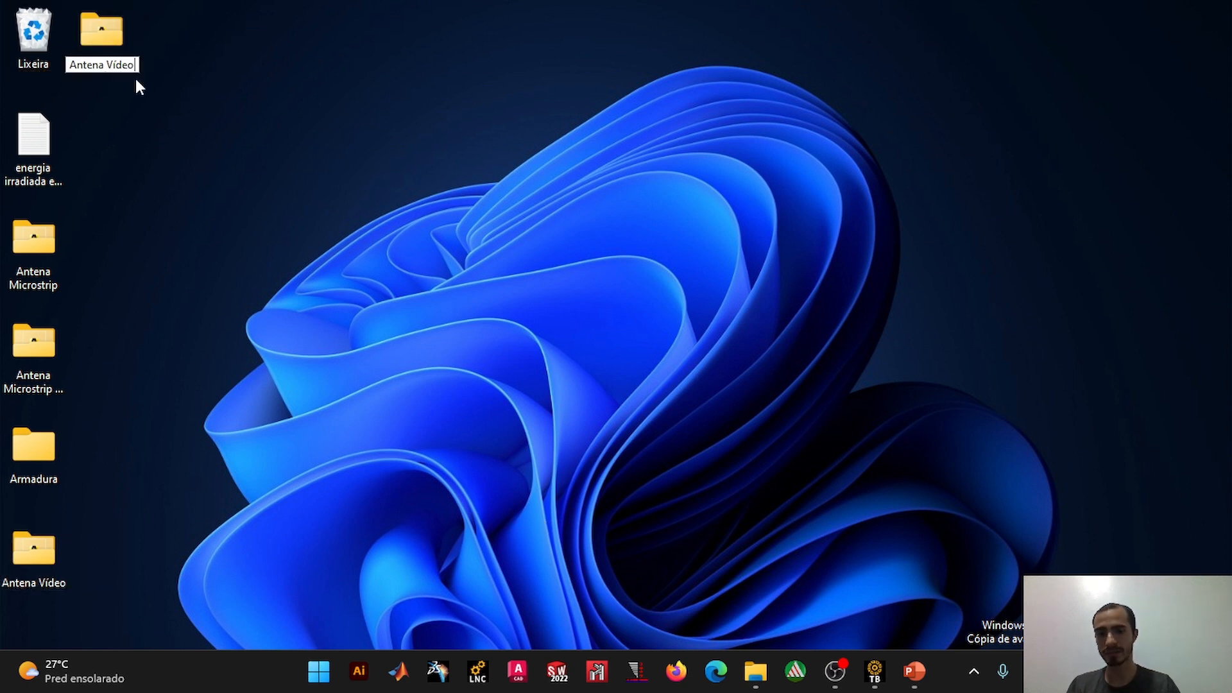
pyautogui.write('Anel Circular')
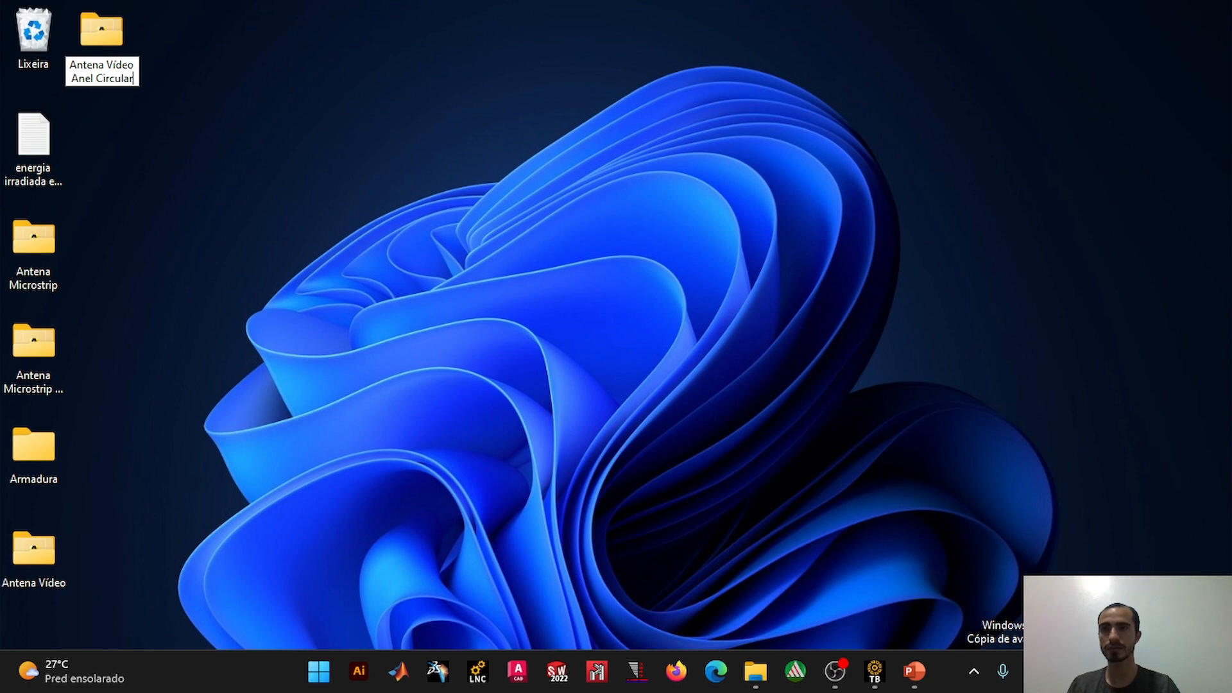
pyautogui.press('Return')
# Step: In Ansys Twin Builder, open antenamicroret.aedt from the desktop folder Antena Vídeo Anel Circular and maximize its modeler window
pyautogui.click(875, 671)
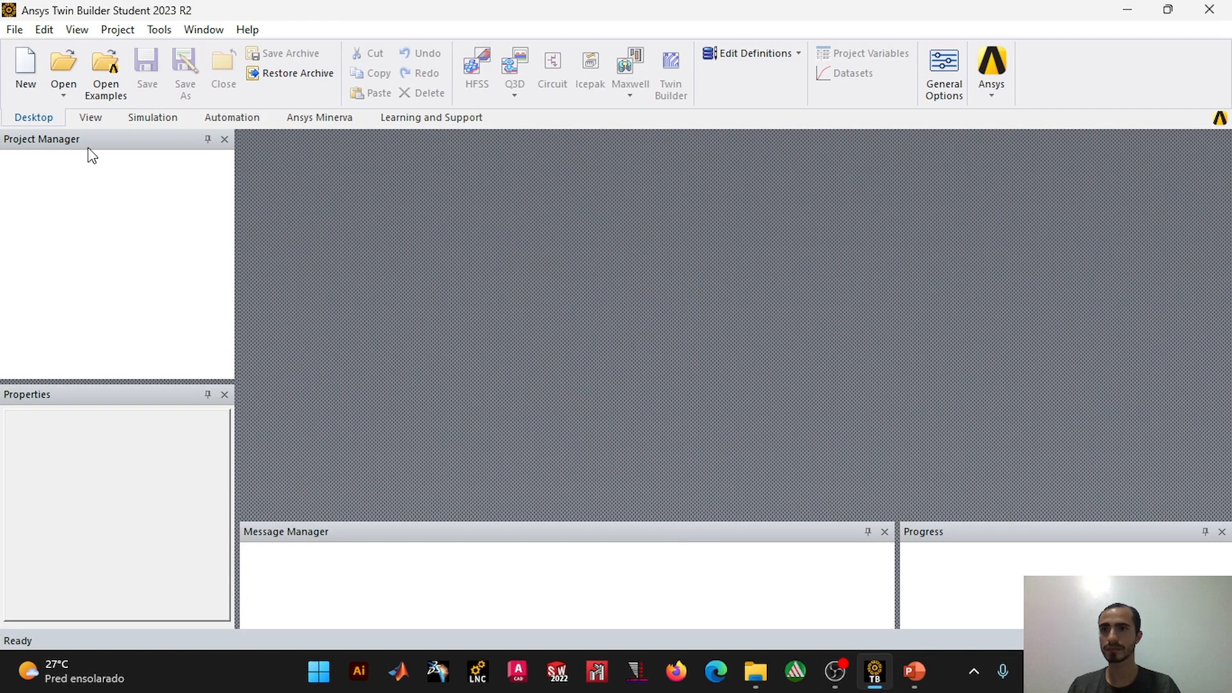
pyautogui.click(14, 30)
pyautogui.click(49, 68)
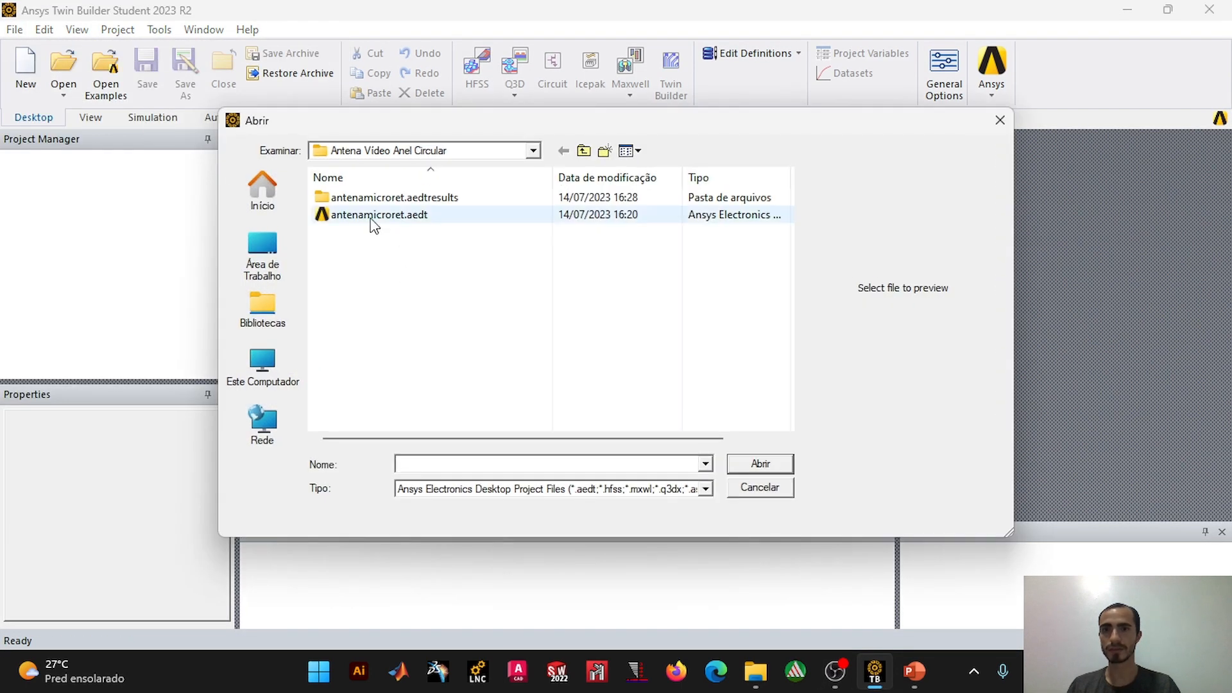
pyautogui.click(262, 256)
pyautogui.scroll(-2, 603, 385)
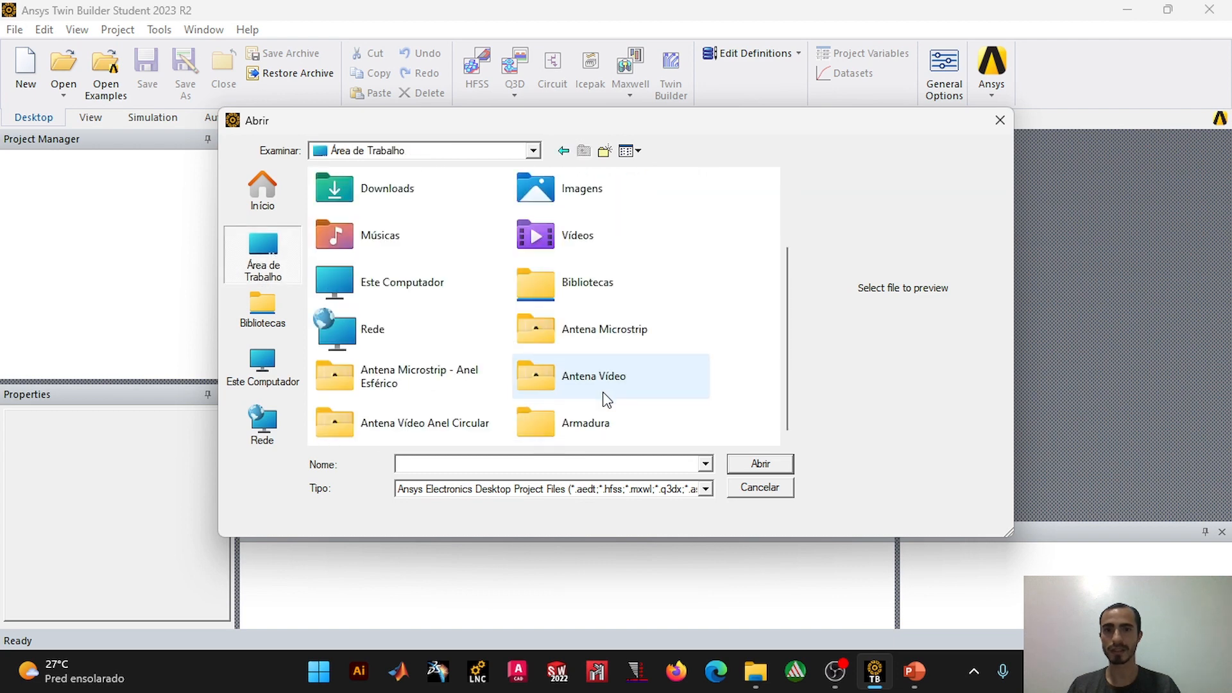
pyautogui.doubleClick(426, 428)
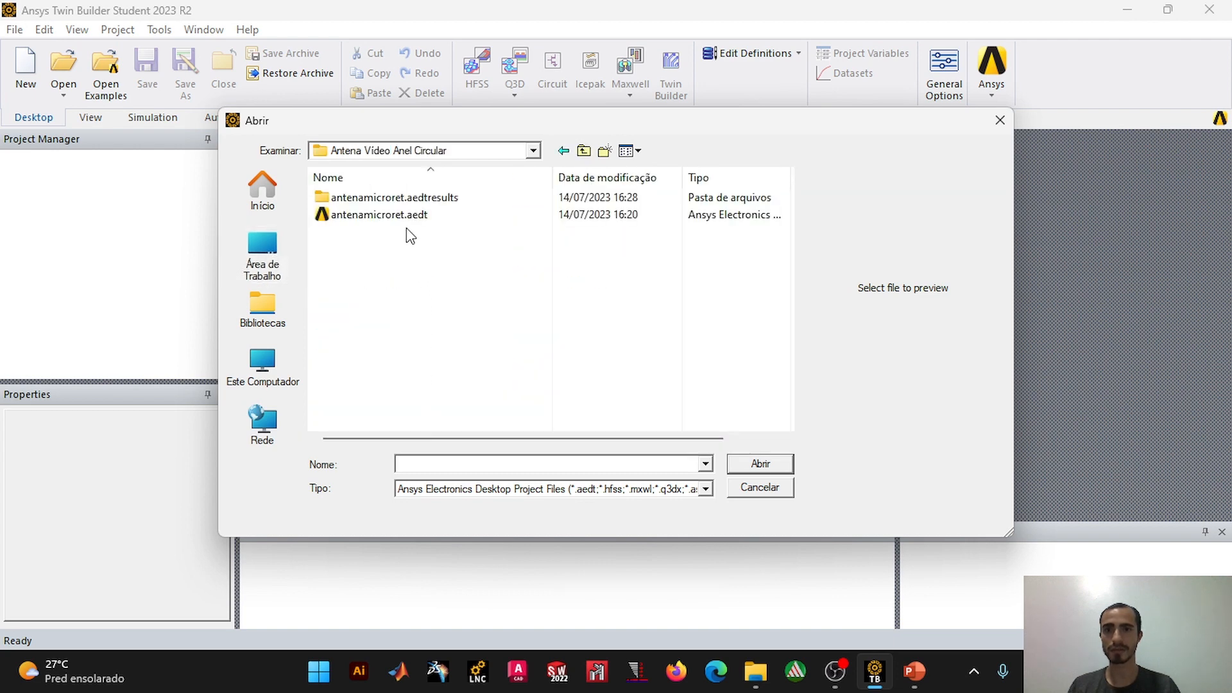
pyautogui.click(411, 215)
pyautogui.click(783, 465)
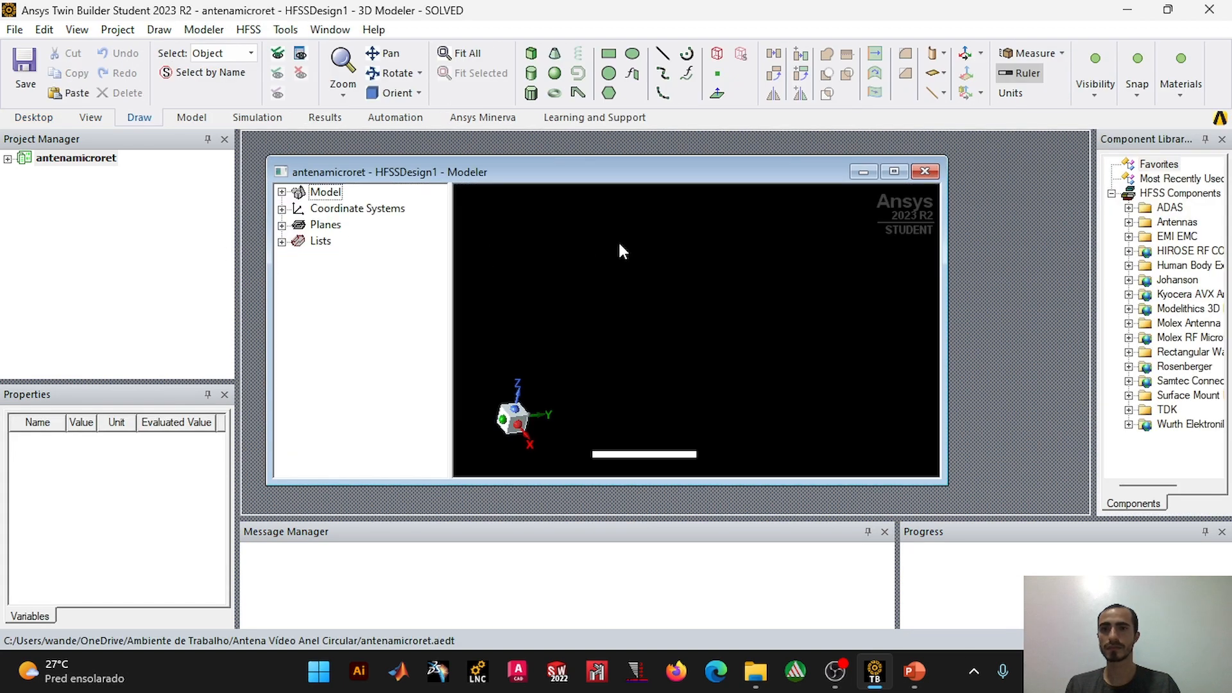
pyautogui.click(887, 177)
pyautogui.scroll(3, 764, 364)
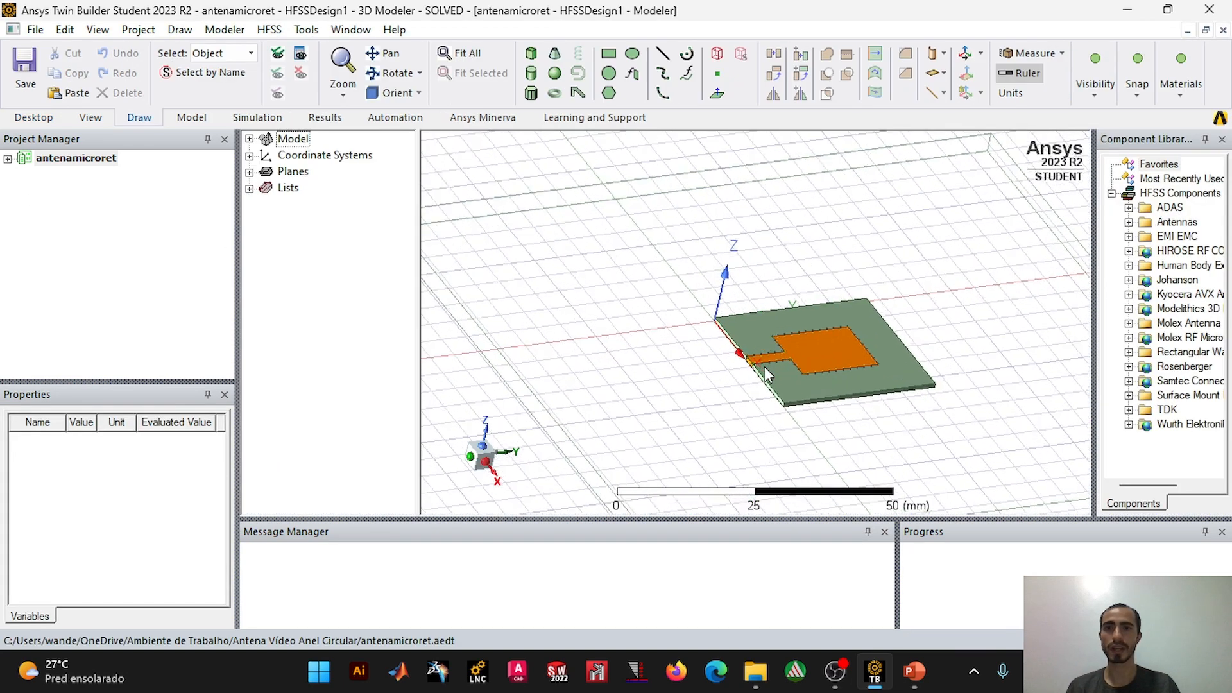
pyautogui.scroll(-2, 763, 365)
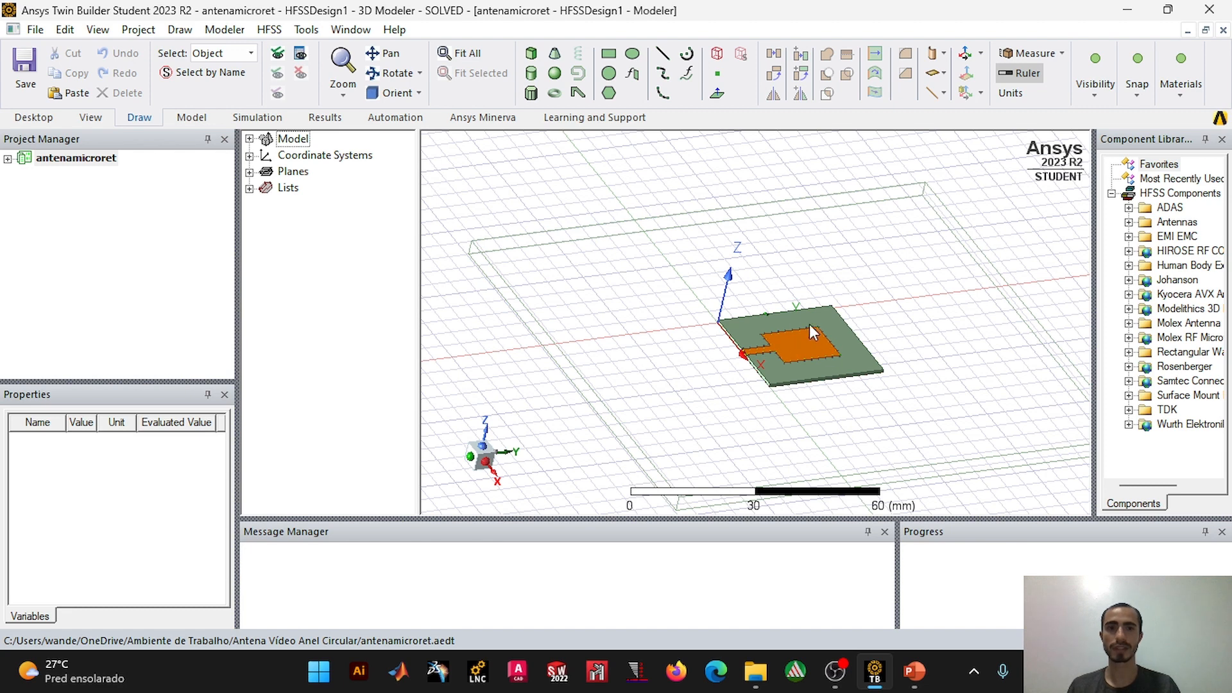
# Step: Expand the project and model trees, and hide the air Region in the 3D view
pyautogui.click(8, 159)
pyautogui.click(25, 175)
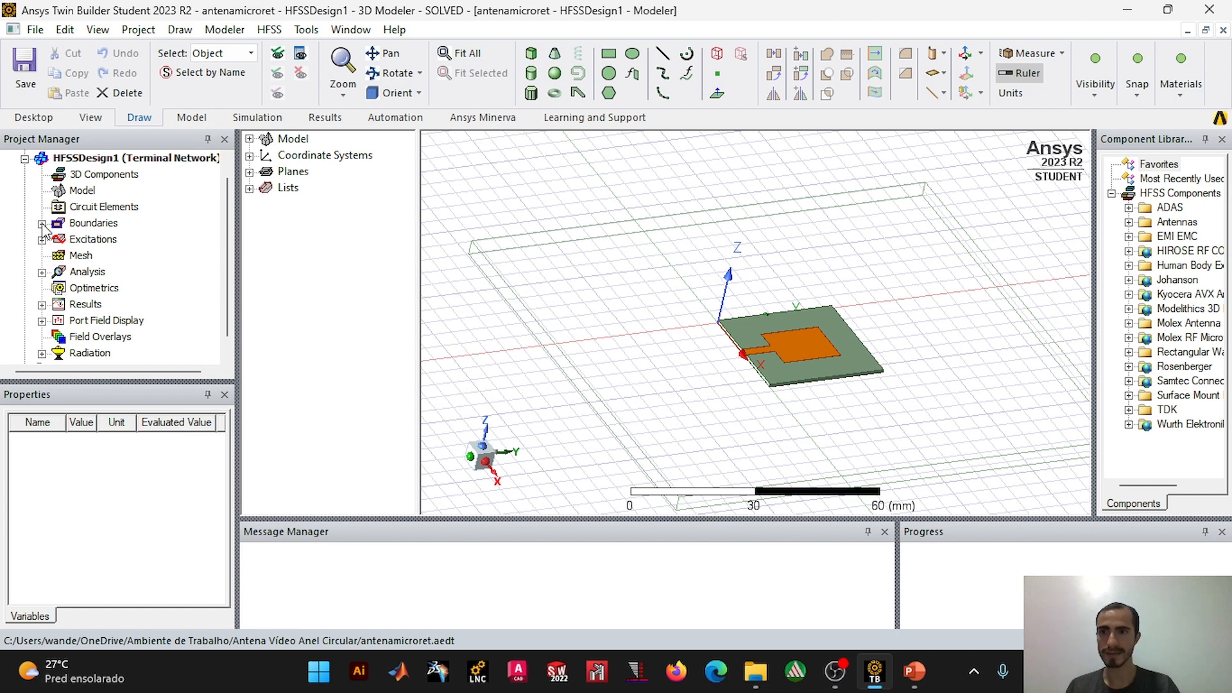
pyautogui.click(249, 139)
pyautogui.click(267, 156)
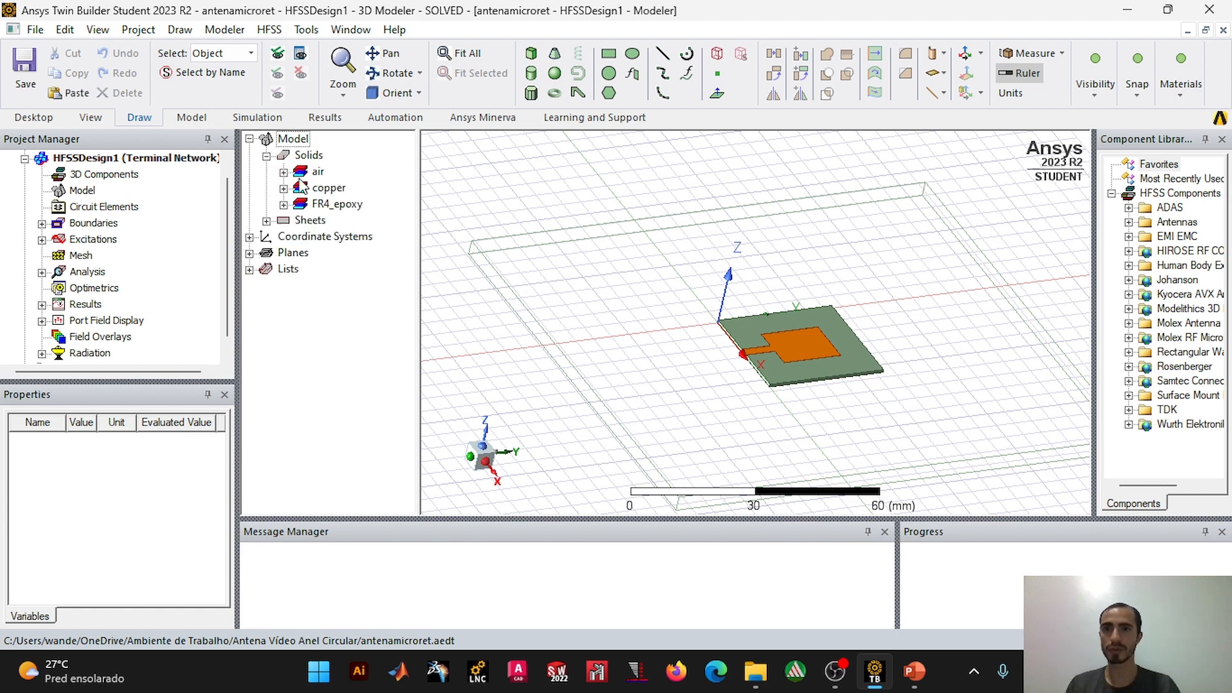
pyautogui.click(327, 188)
pyautogui.click(319, 172)
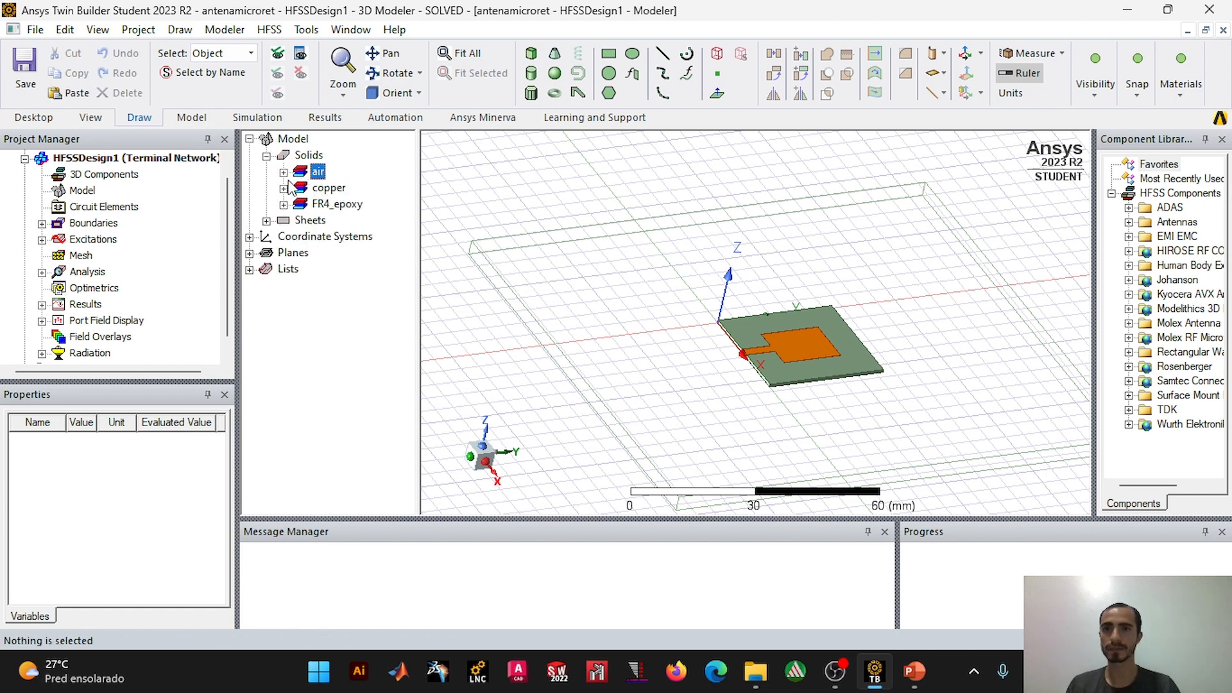
pyautogui.click(283, 172)
pyautogui.click(324, 188)
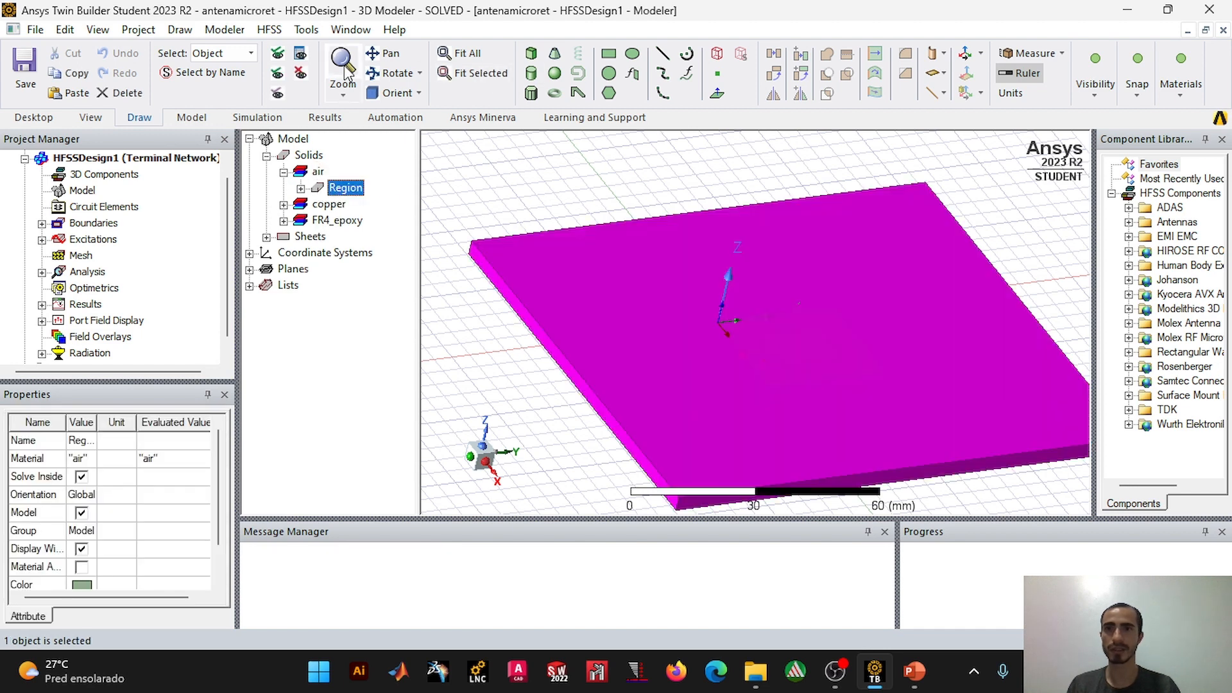
pyautogui.click(299, 74)
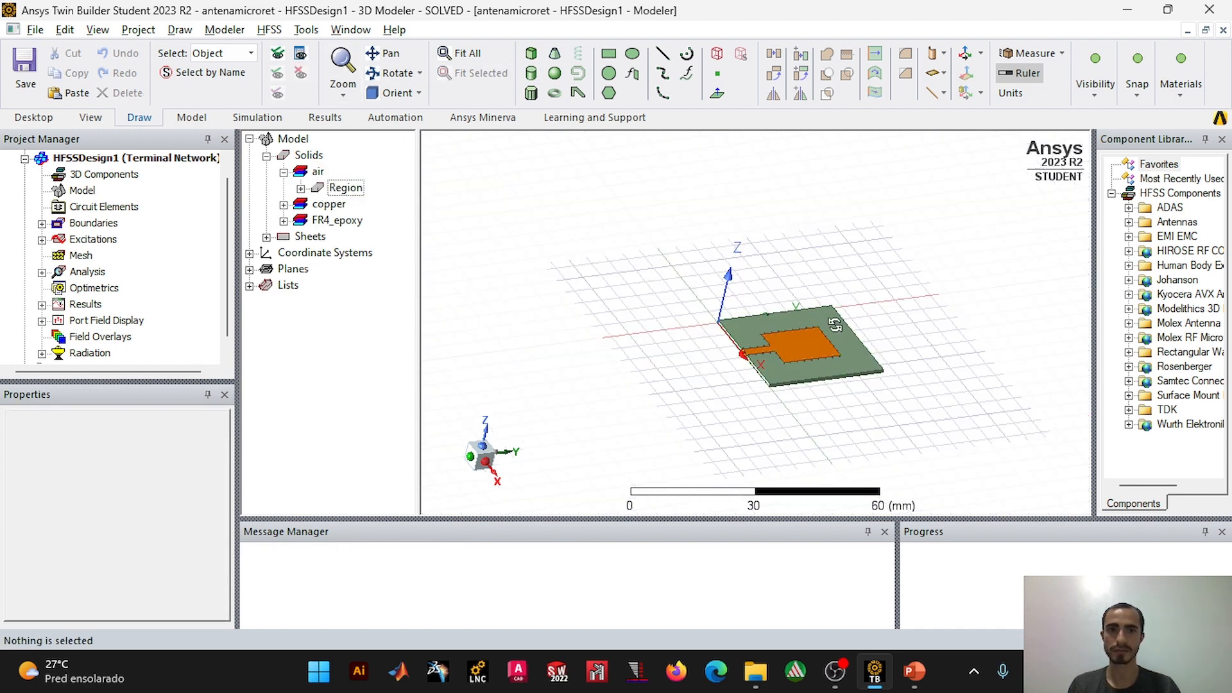
# Step: Delete the Unite operation from the copper Patch to separate the feed line from the rectangular patch
pyautogui.scroll(3, 836, 320)
pyautogui.scroll(1, 840, 325)
pyautogui.moveTo(834, 352)
pyautogui.mouseDown(button='middle')
pyautogui.moveTo(801, 276)
pyautogui.moveTo(826, 339)
pyautogui.moveTo(792, 349)
pyautogui.mouseUp(button='middle')
pyautogui.scroll(3, 768, 311)
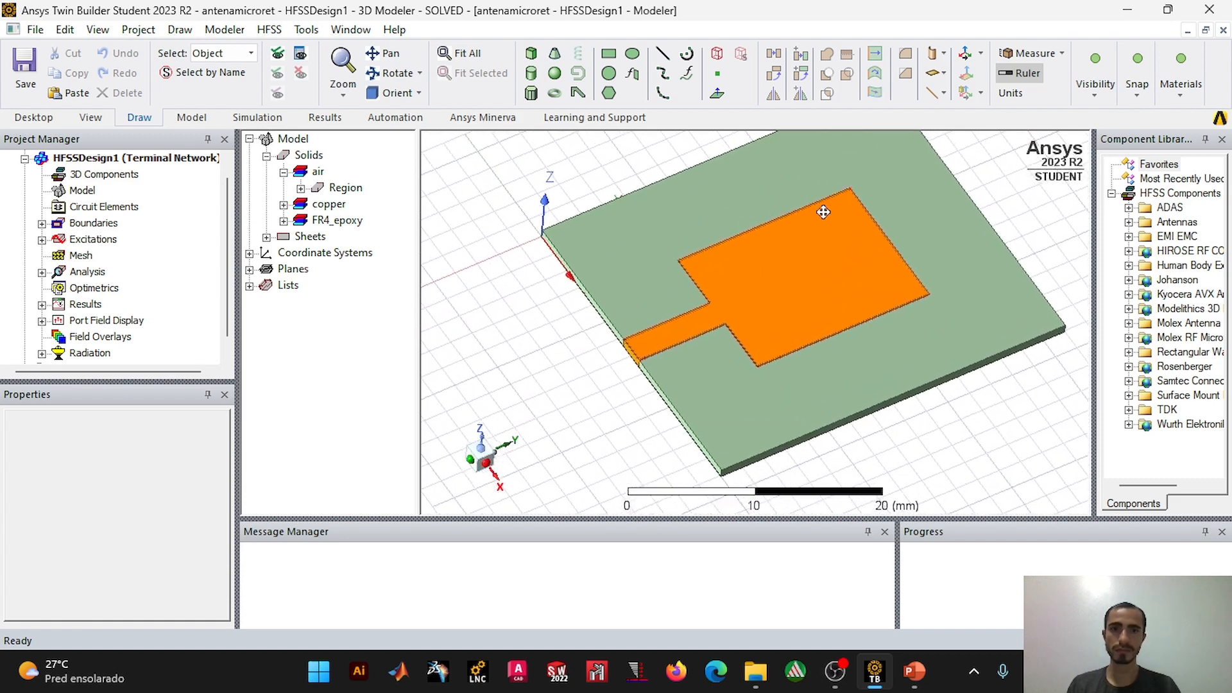
pyautogui.click(283, 204)
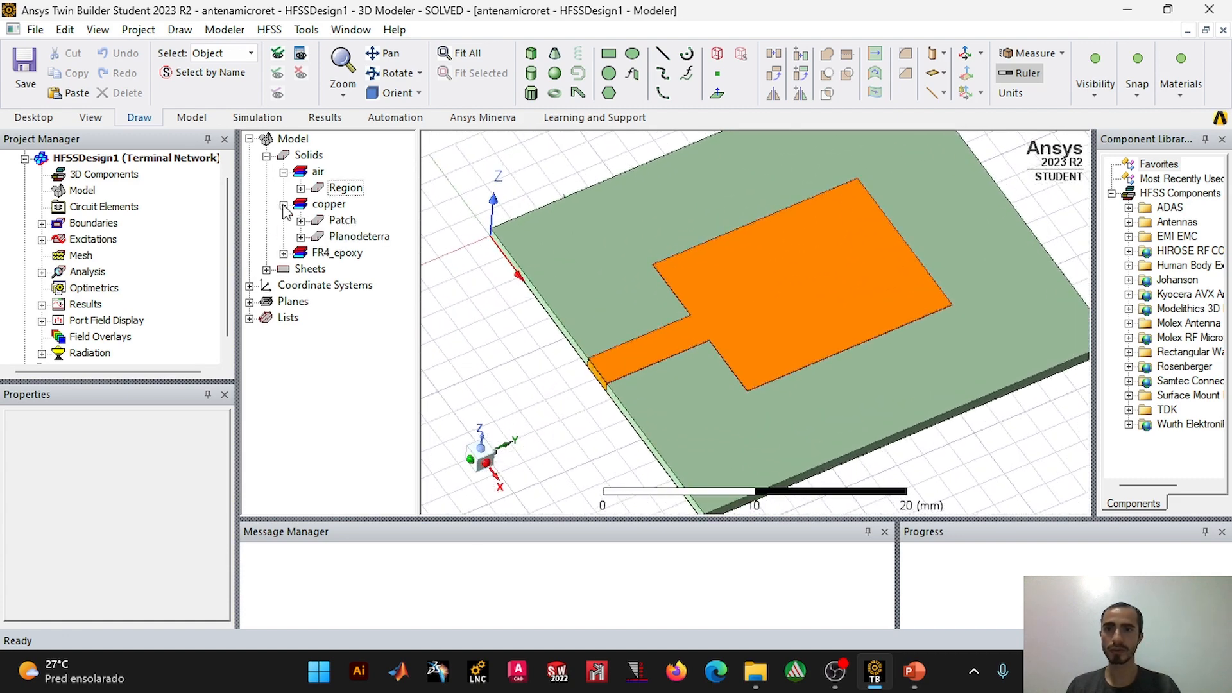
pyautogui.click(300, 220)
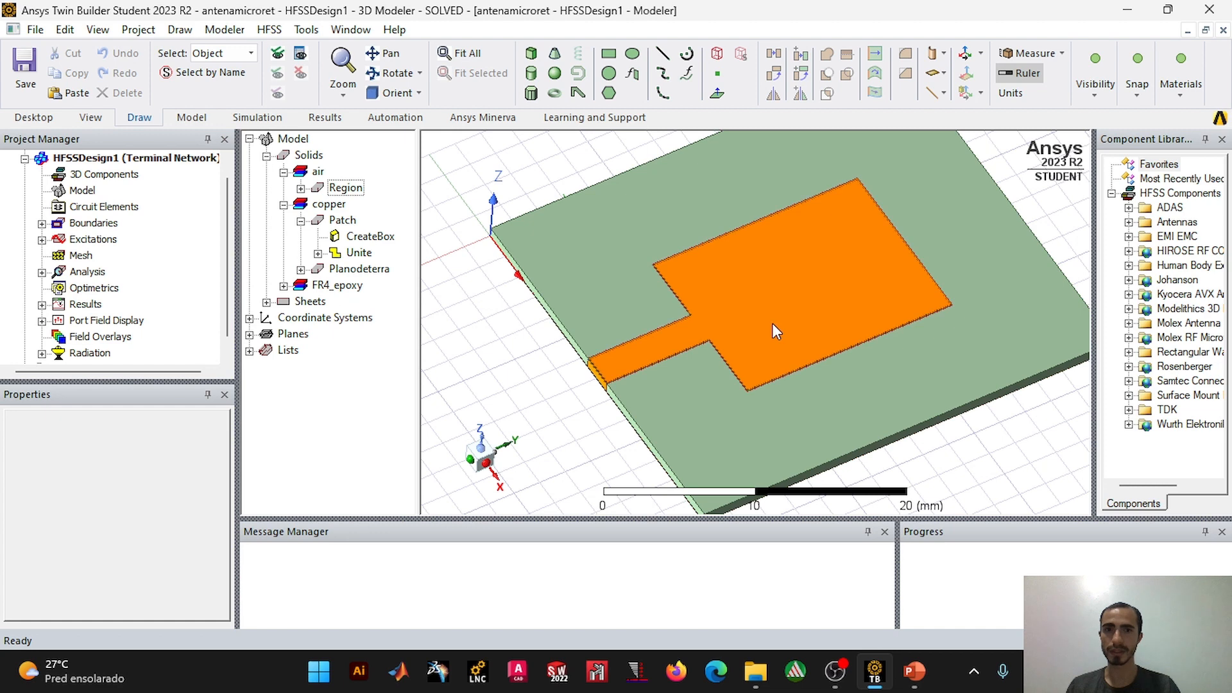
pyautogui.click(357, 252)
pyautogui.doubleClick(355, 254)
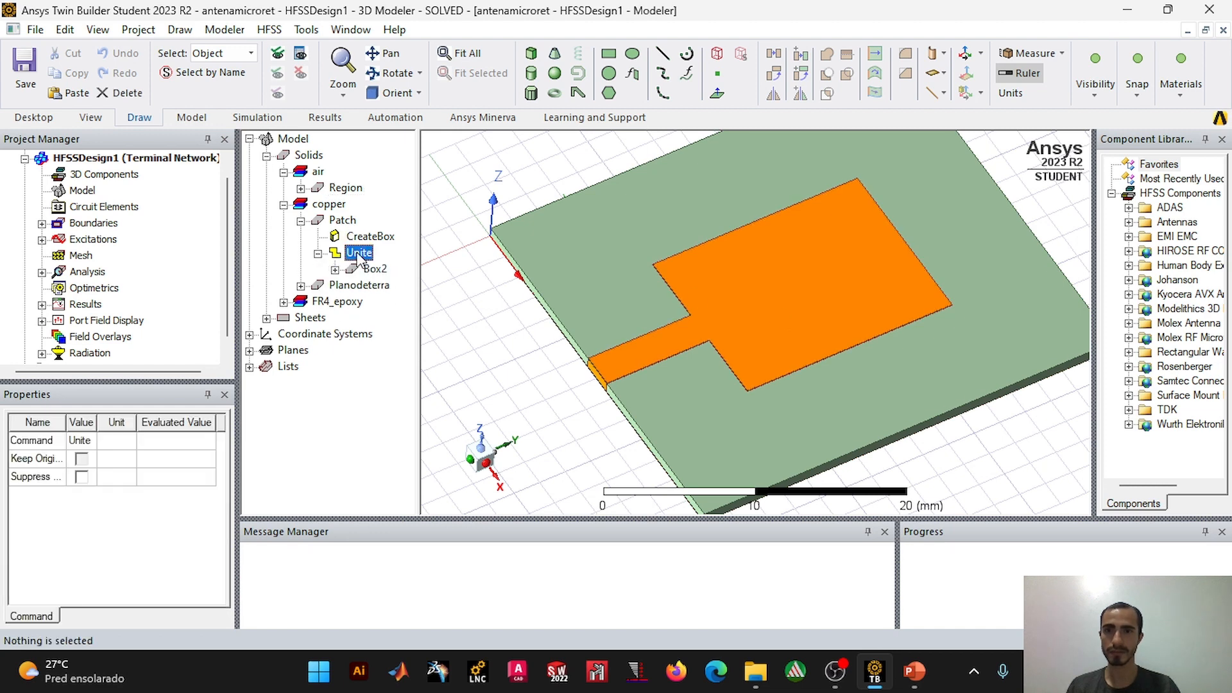
pyautogui.press('Delete')
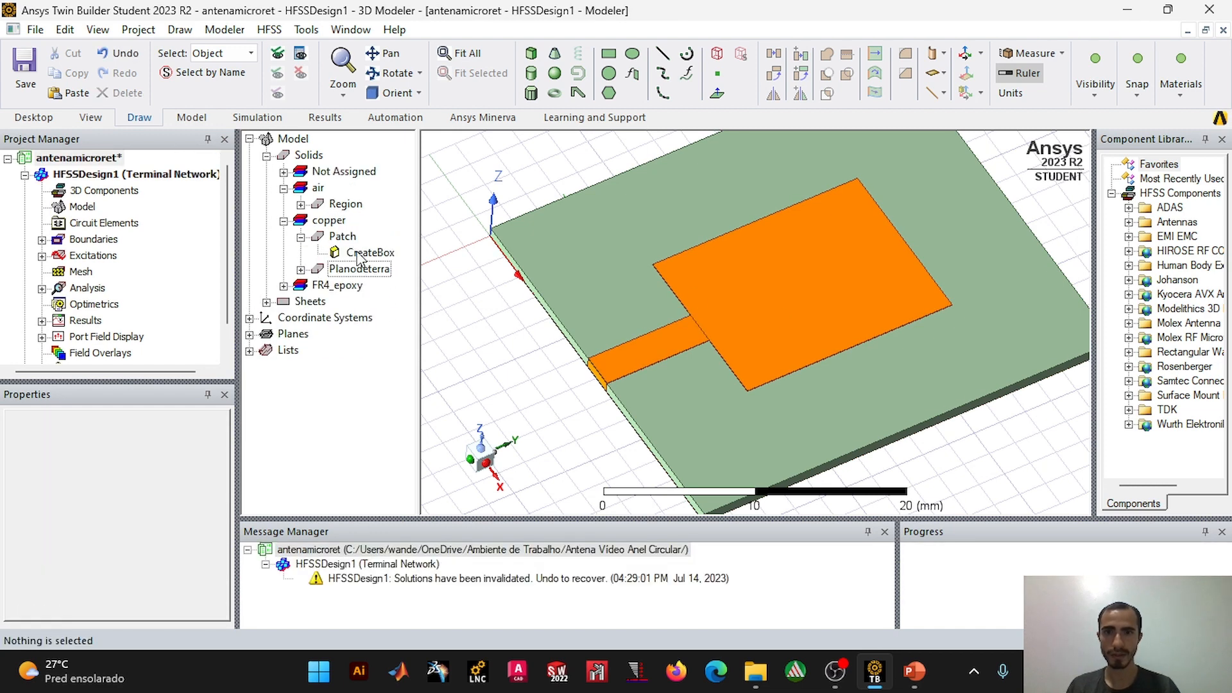
# Step: Delete the rectangular patch solid Box2 from the Not Assigned material group, keeping the feed line
pyautogui.click(357, 253)
pyautogui.click(359, 269)
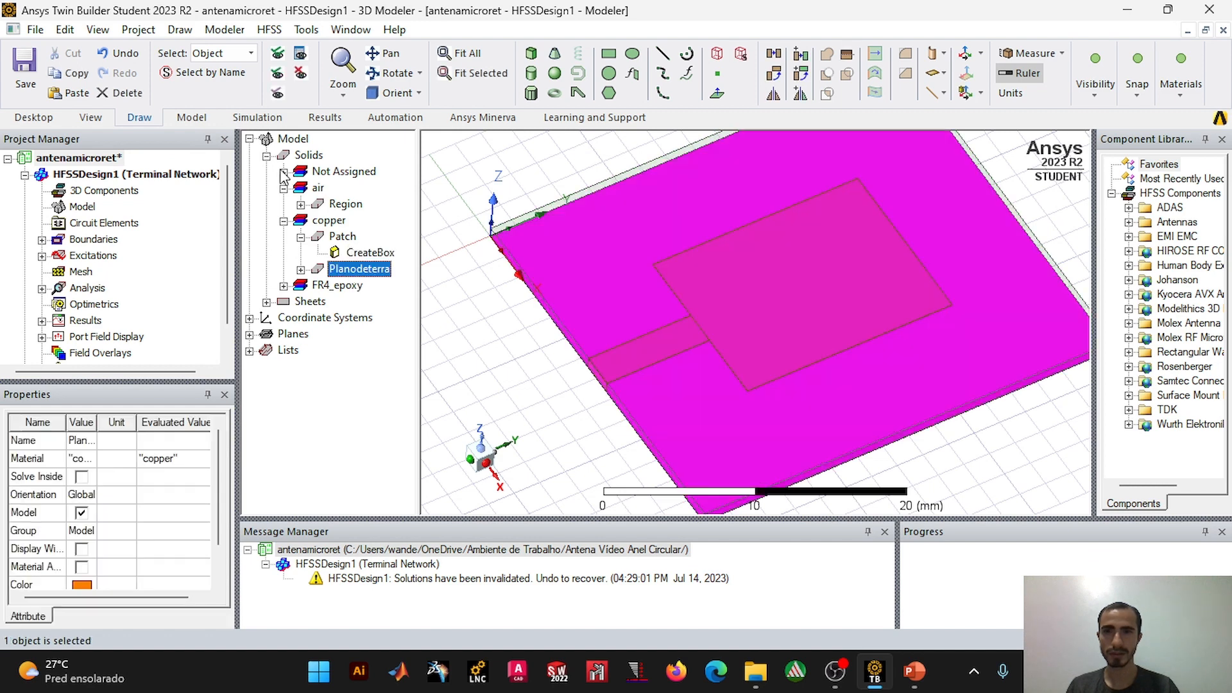
pyautogui.click(283, 172)
pyautogui.click(340, 188)
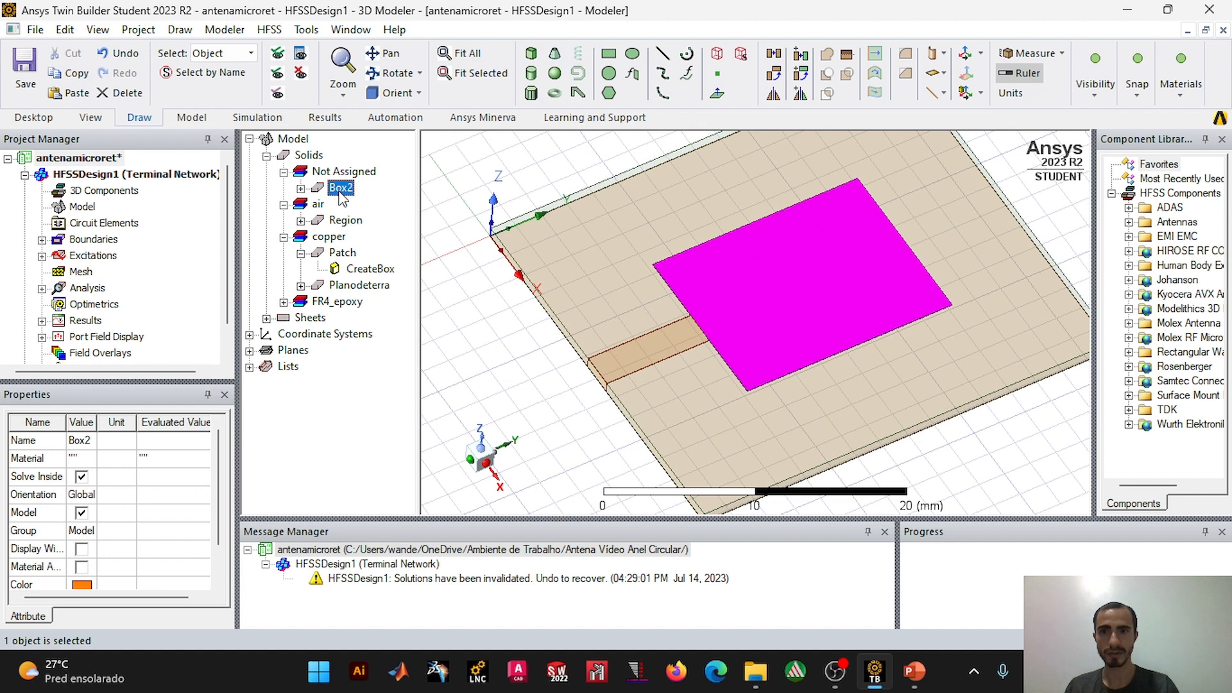
pyautogui.press('Delete')
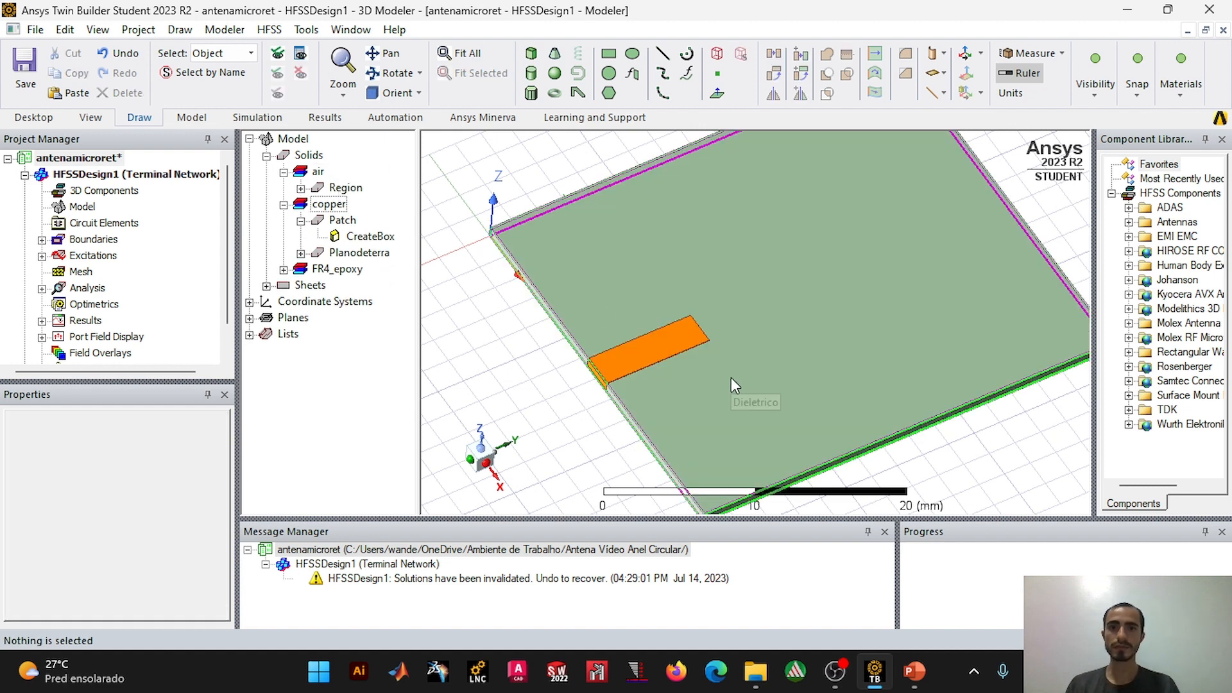
# Step: Draw a cylinder centred on the substrate's upper corner at 0, 0, 0.794 mm, with about 0.86 mm radius and 0.406 mm height
pyautogui.moveTo(719, 298); pyautogui.dragTo(732, 279, button='middle')
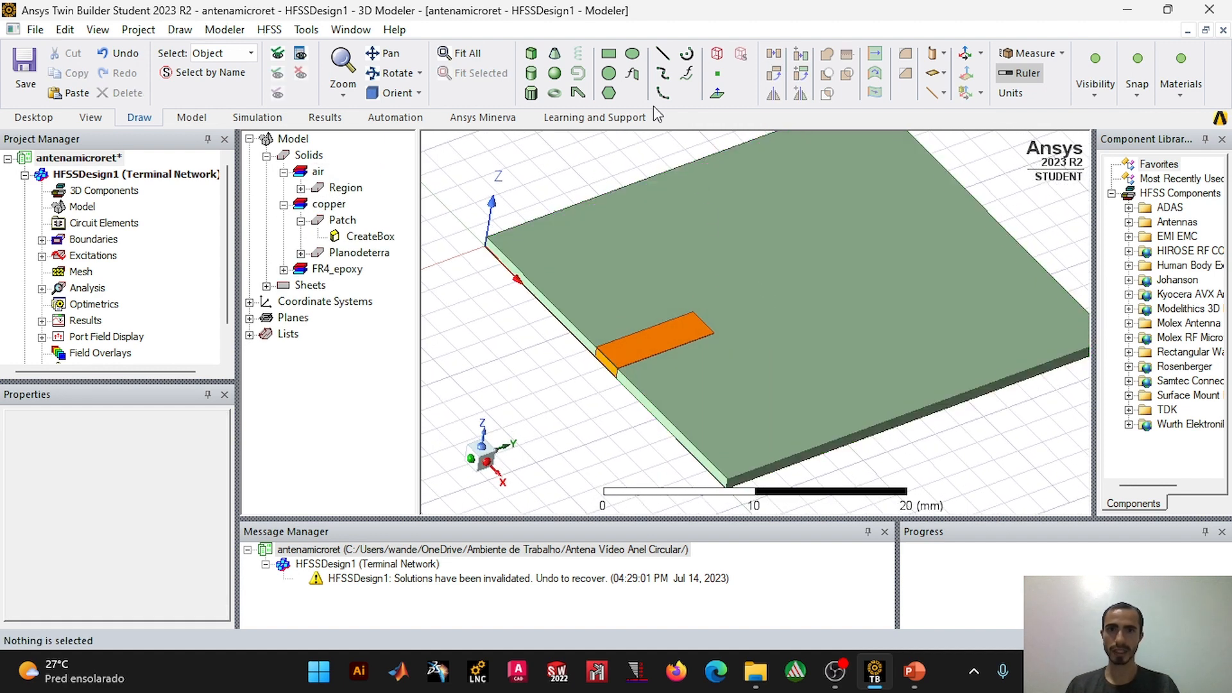
pyautogui.click(530, 72)
pyautogui.scroll(2, 513, 246)
pyautogui.scroll(5, 517, 239)
pyautogui.moveTo(587, 250); pyautogui.dragTo(641, 271, button='middle')
pyautogui.scroll(5, 678, 316)
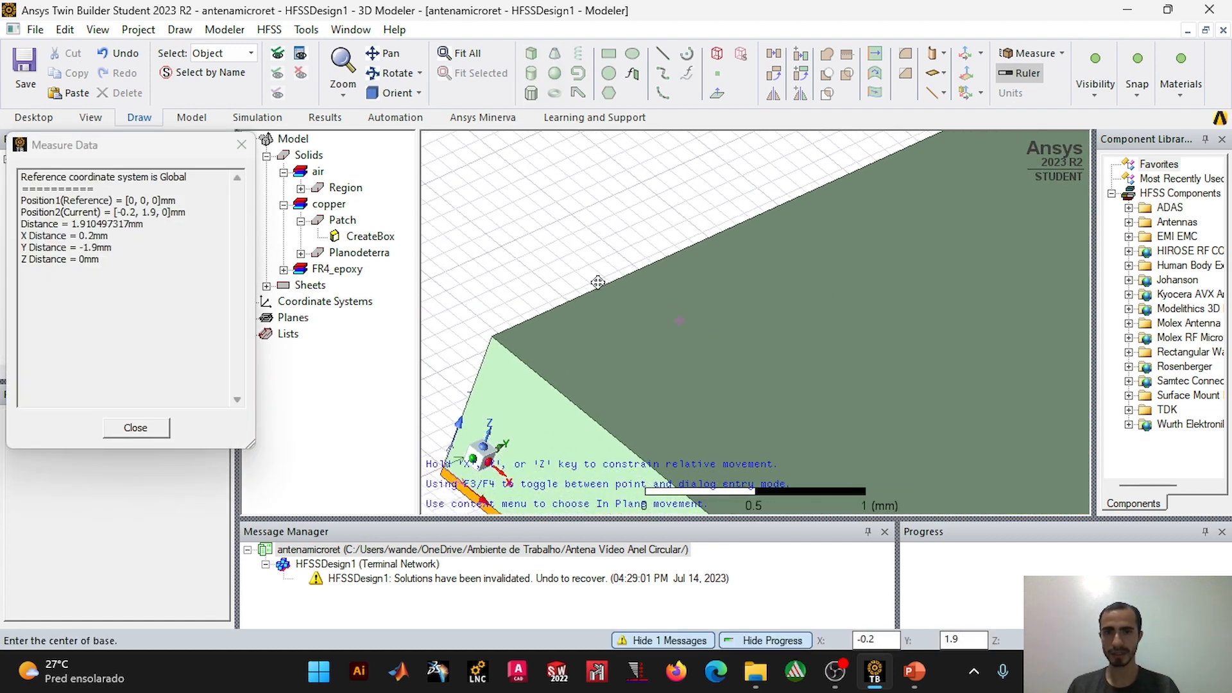
pyautogui.scroll(3, 698, 240)
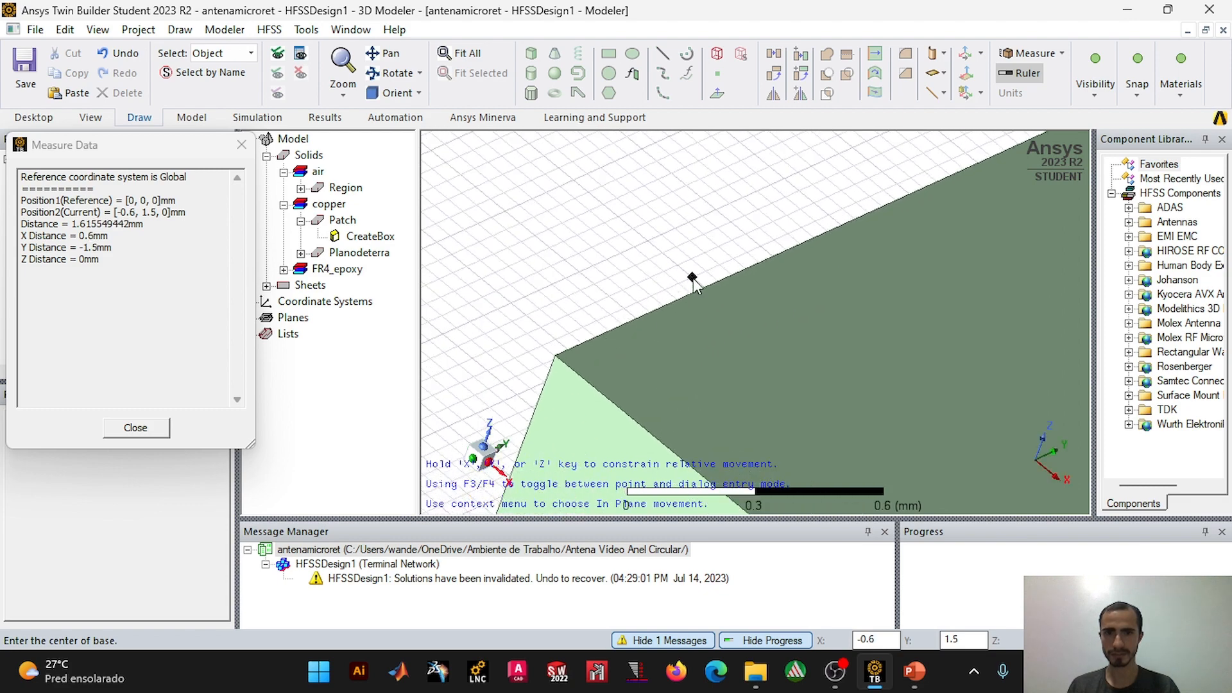
pyautogui.click(556, 357)
pyautogui.click(905, 390)
pyautogui.click(940, 244)
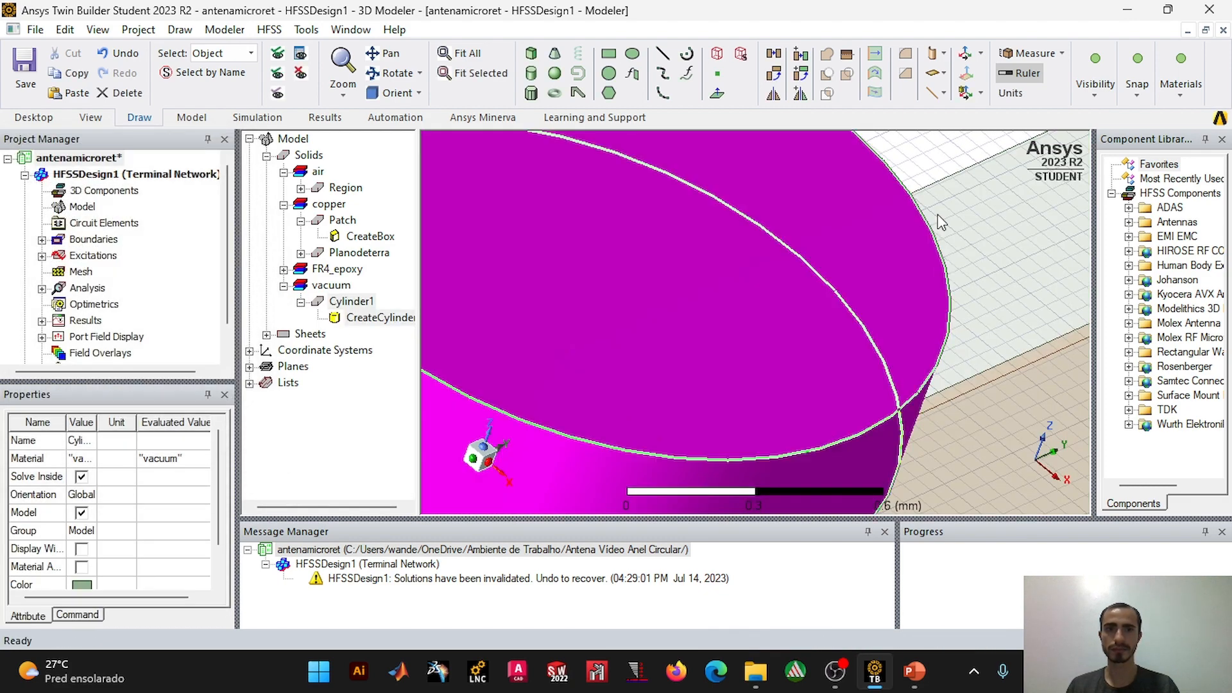
pyautogui.click(939, 180)
# Step: Set the new cylinder's display color to orange (RGB 255, 128, 0)
pyautogui.scroll(-2, 930, 187)
pyautogui.scroll(-1, 668, 333)
pyautogui.click(553, 380)
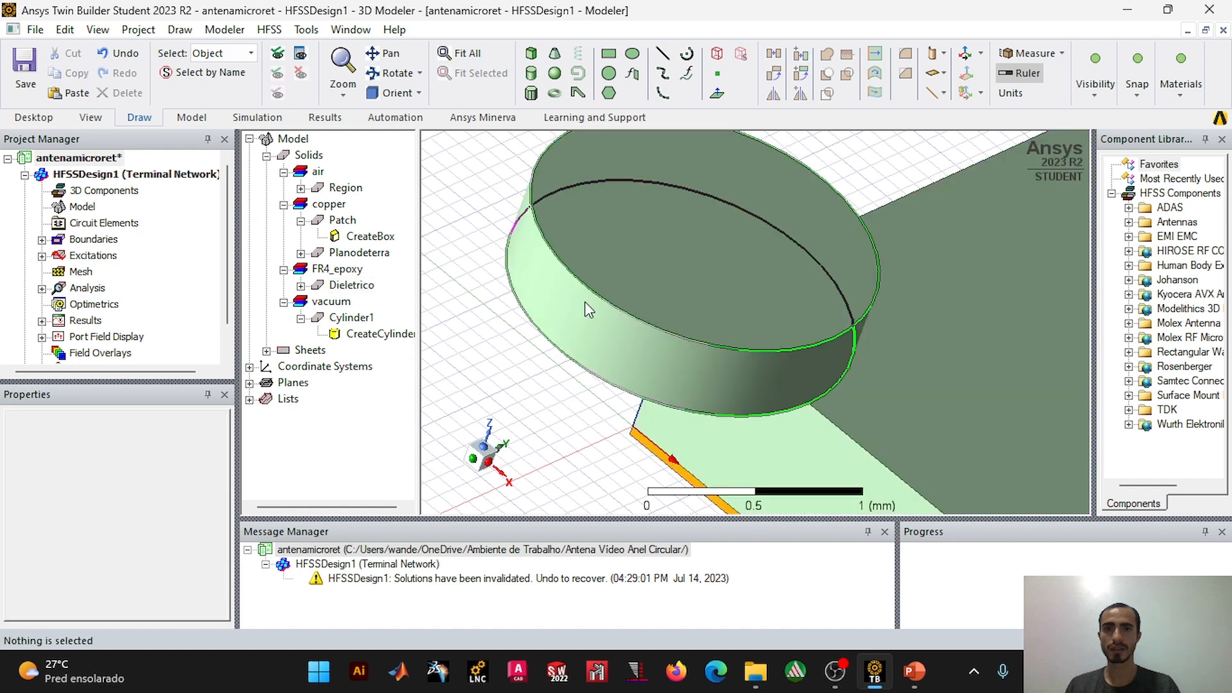
pyautogui.click(588, 310)
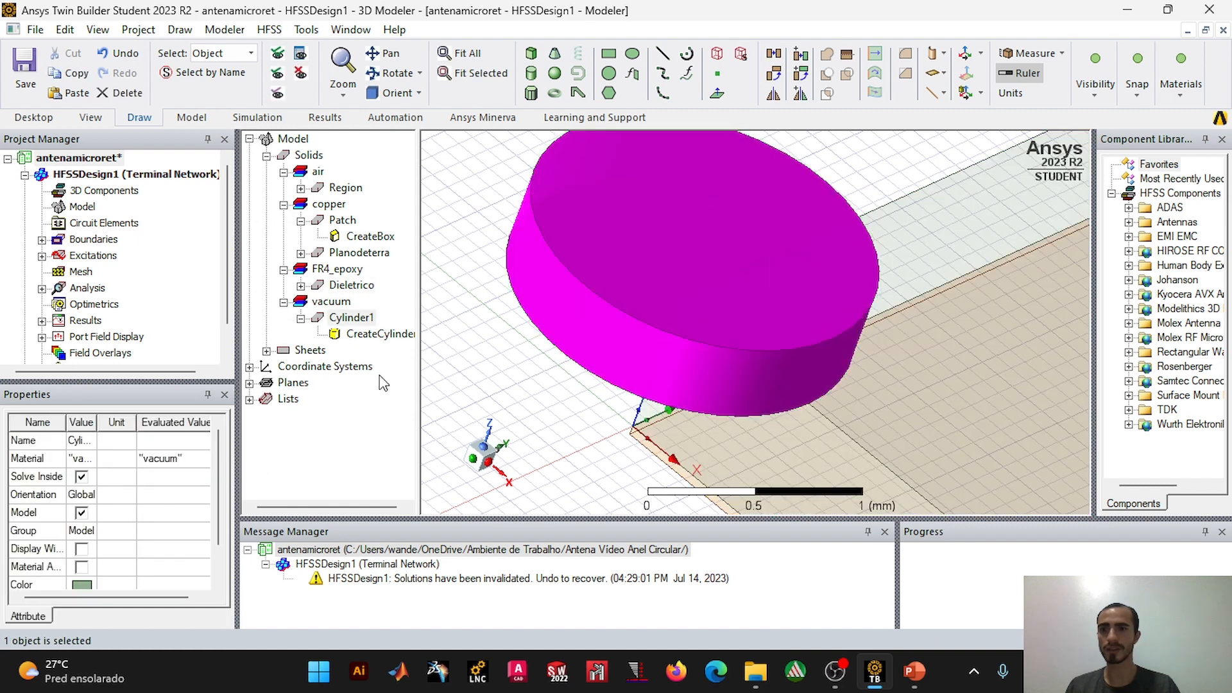
pyautogui.click(82, 585)
pyautogui.click(455, 290)
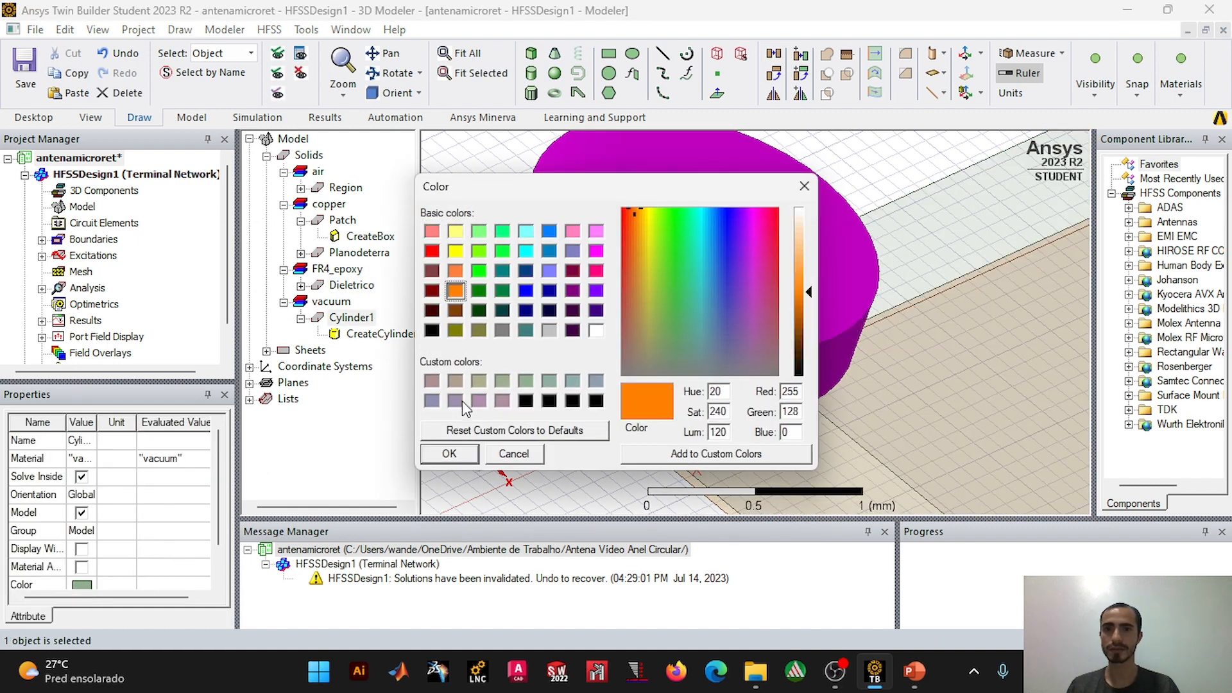
pyautogui.click(449, 454)
pyautogui.click(513, 346)
# Step: Set the orange cylinder's radius to 8 mm, half the ring diameter on the presentation slide, and its height to 0.05 mm
pyautogui.click(582, 290)
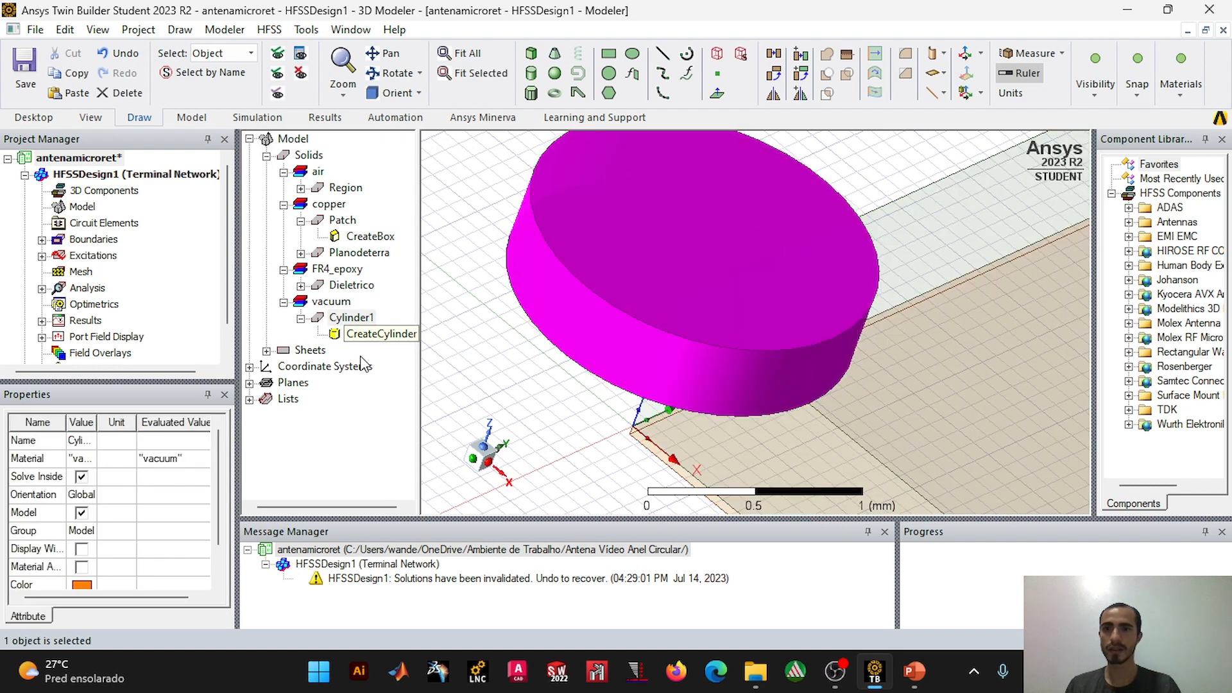
pyautogui.doubleClick(372, 335)
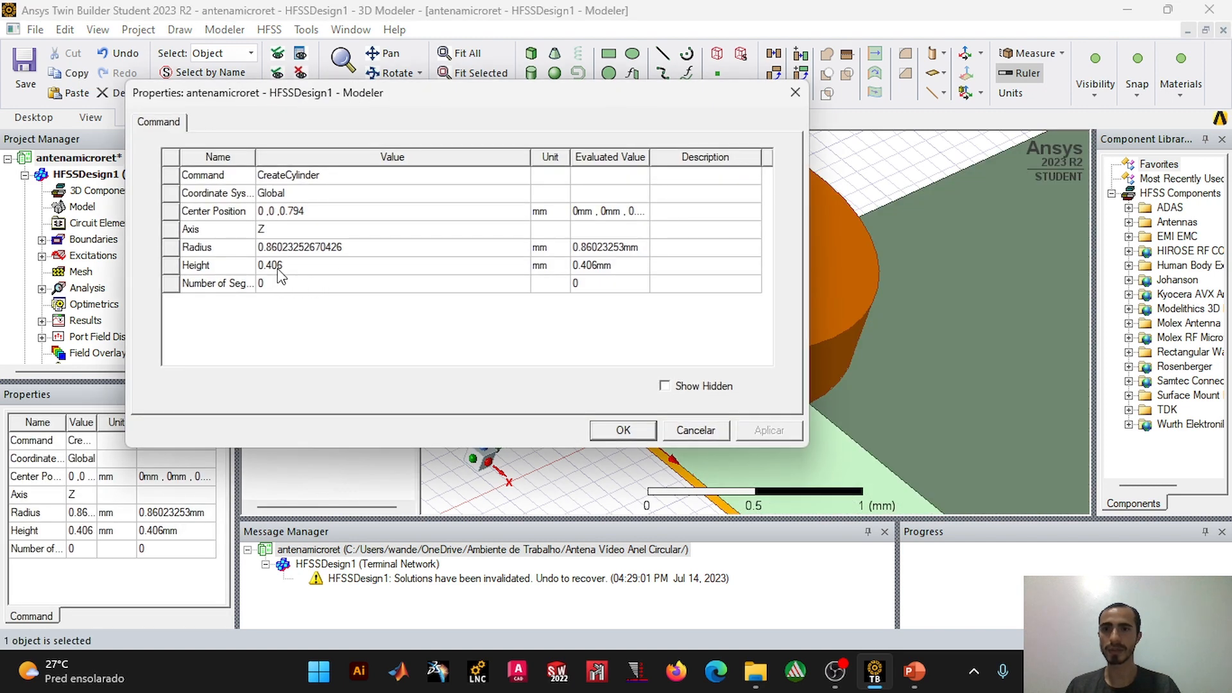
pyautogui.click(302, 248)
pyautogui.click(914, 672)
pyautogui.click(832, 578)
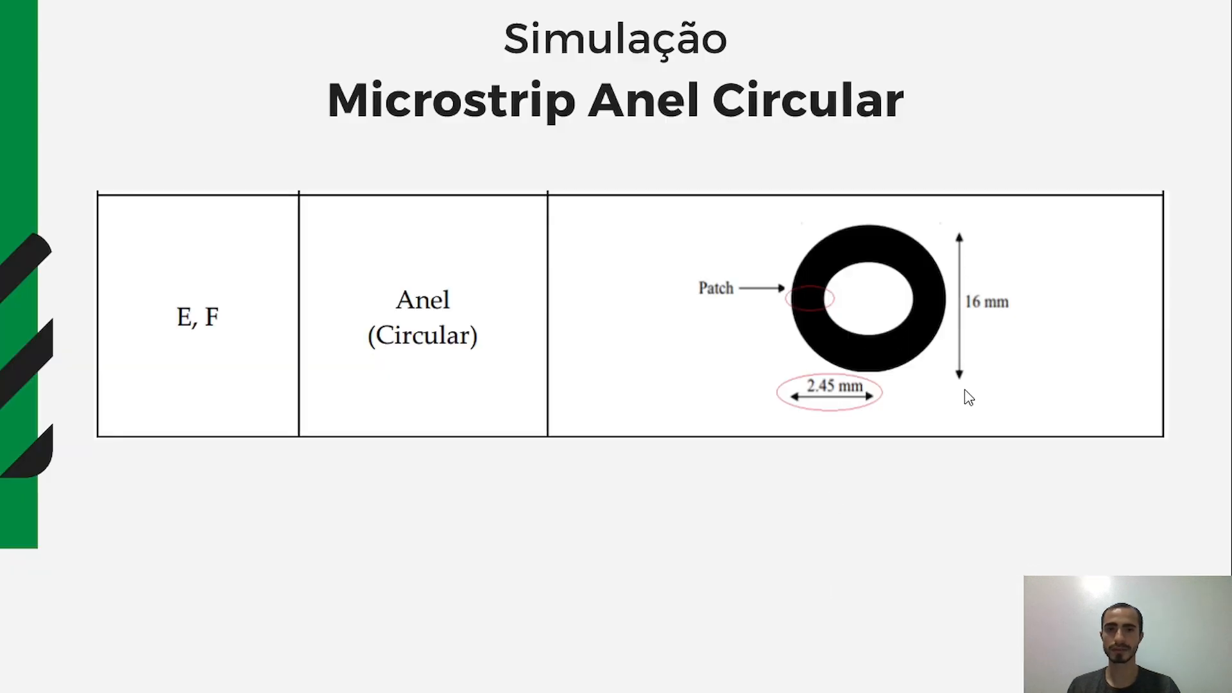
pyautogui.hotkey('alt', 'Tab')
pyautogui.write('8')
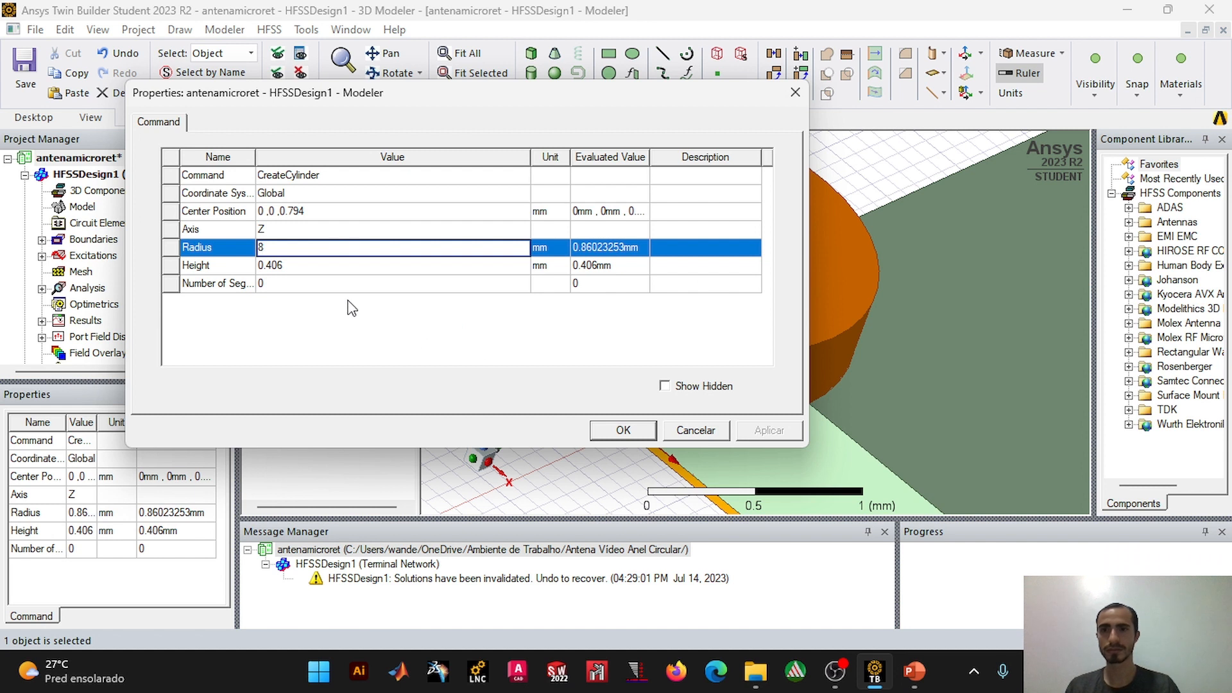
pyautogui.click(322, 266)
pyautogui.write('0')
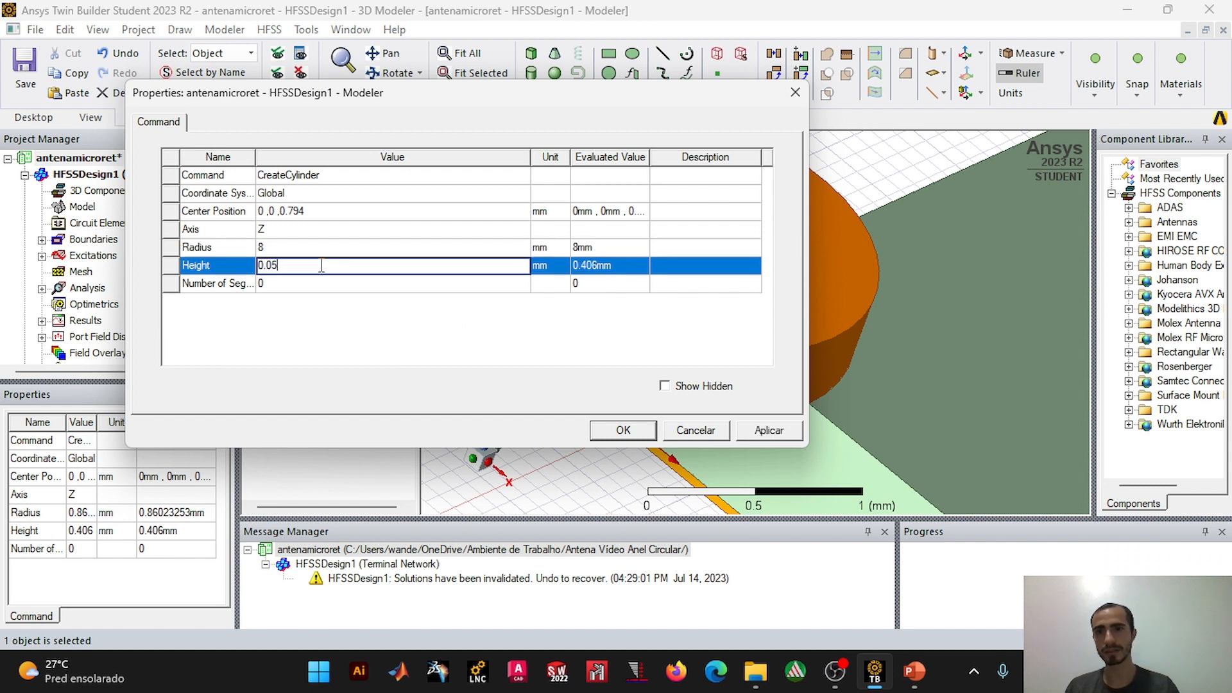
pyautogui.write('.05')
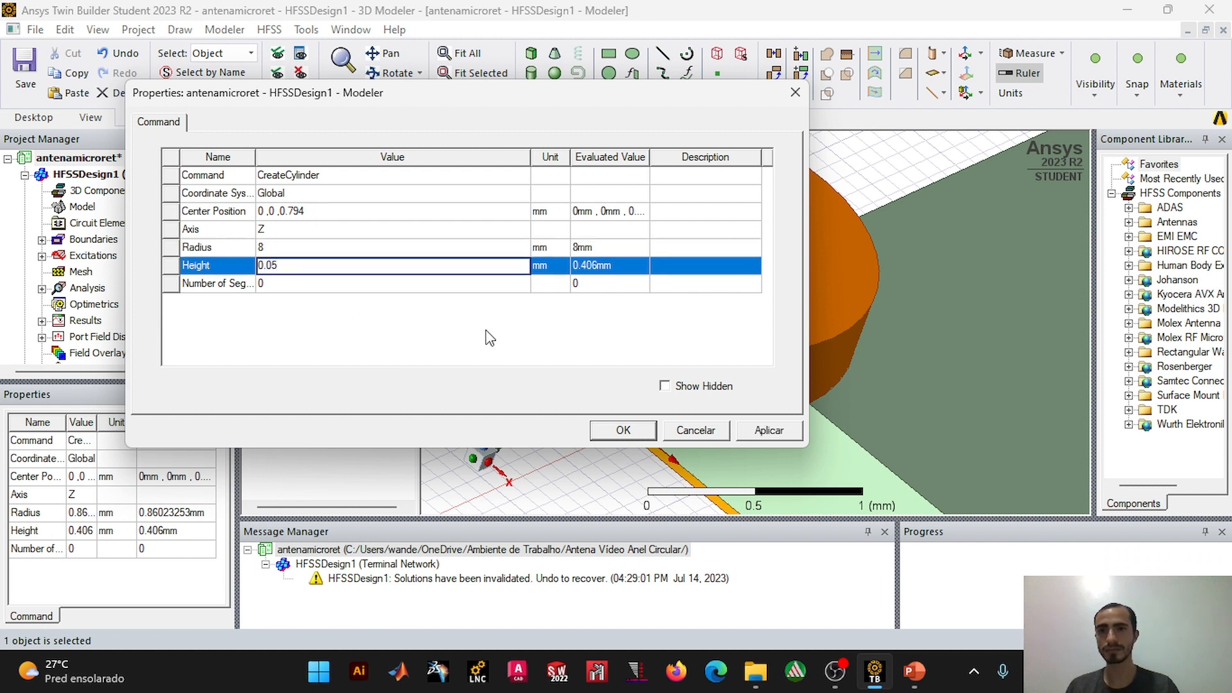
pyautogui.click(282, 212)
pyautogui.click(642, 430)
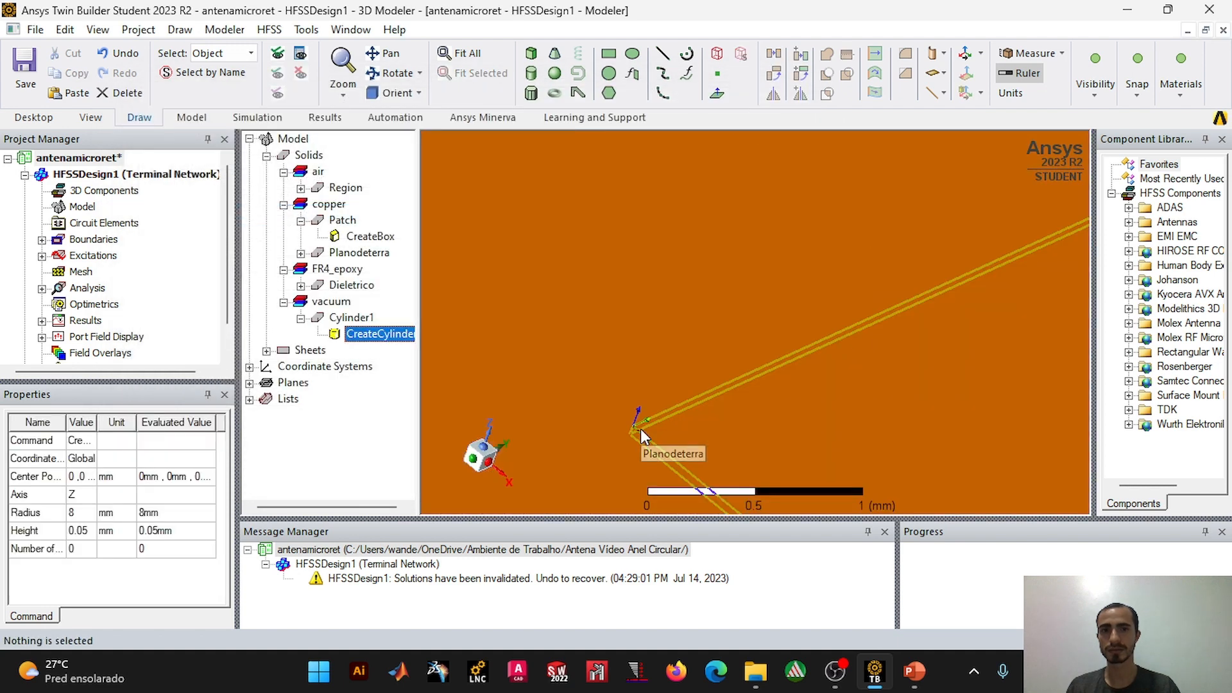
pyautogui.hotkey('ctrl', 'd')
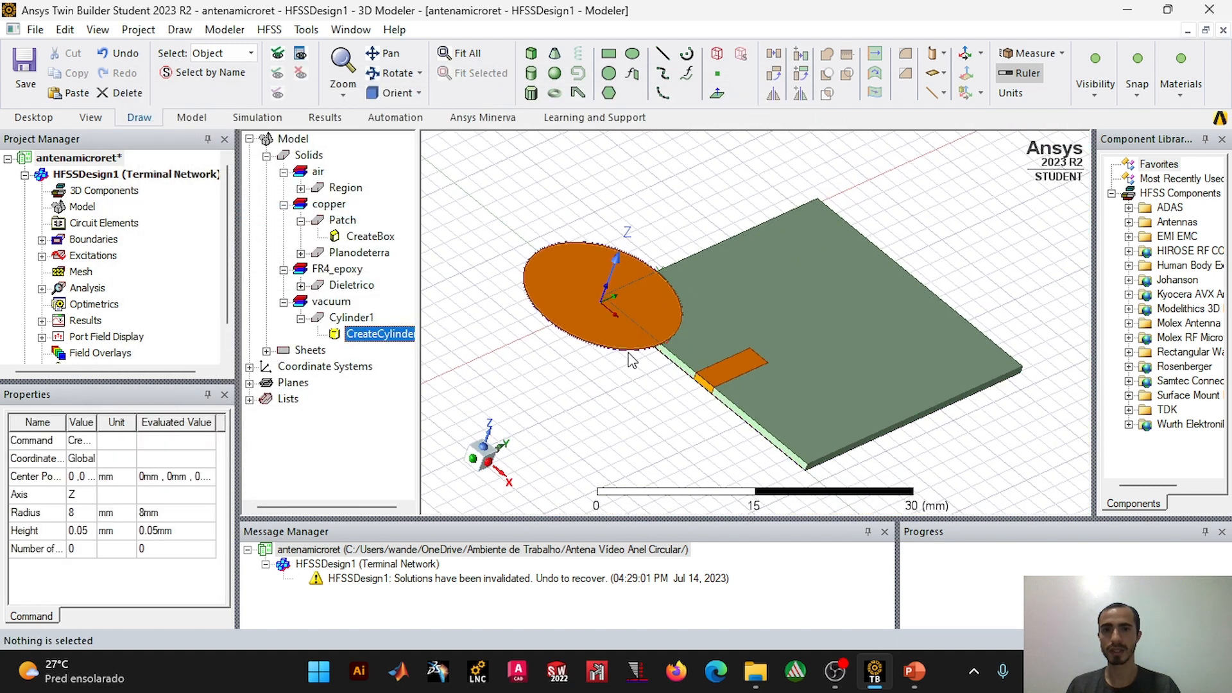
# Step: Check the substrate dimensions on the presentation slide and set the cylinder's center position to 28.1/2, 16, 0.794 mm
pyautogui.doubleClick(381, 335)
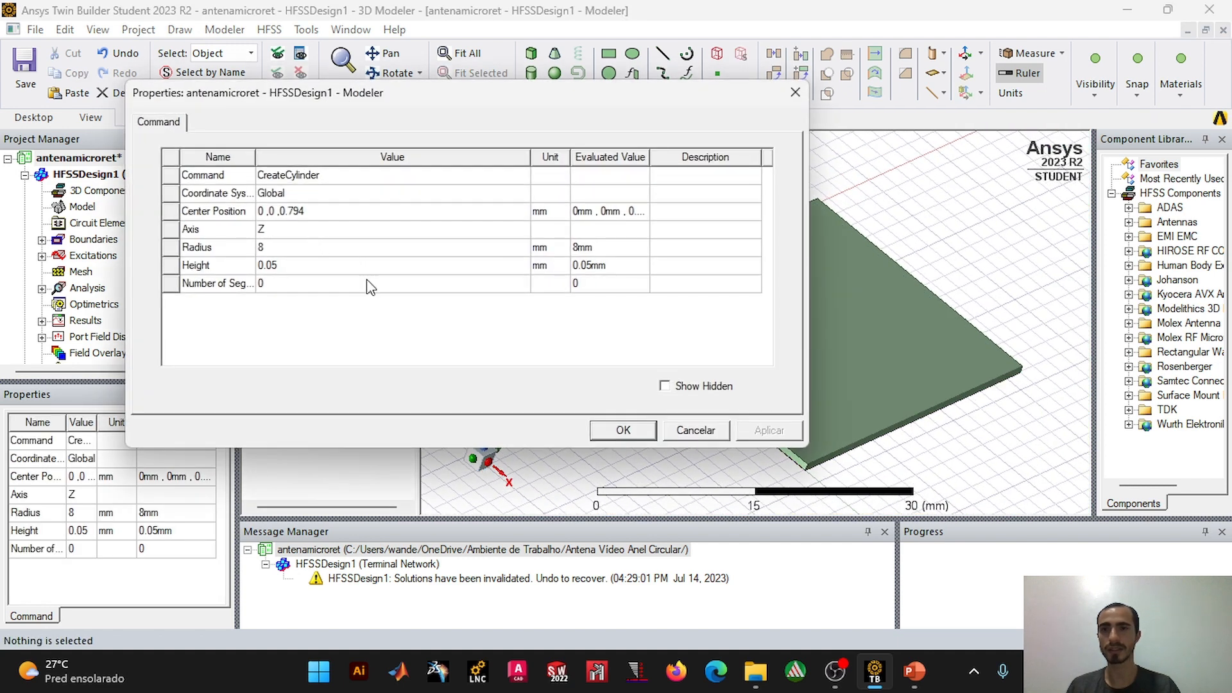
pyautogui.moveTo(926, 661)
pyautogui.click(853, 610)
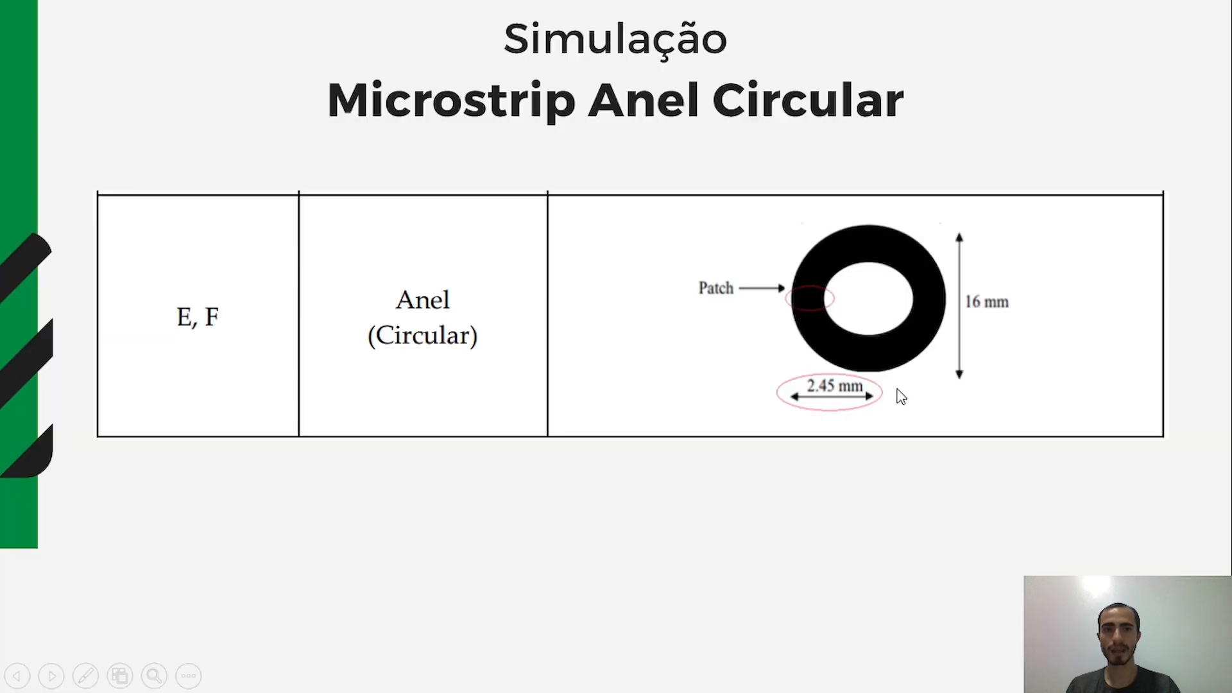
pyautogui.click(811, 385)
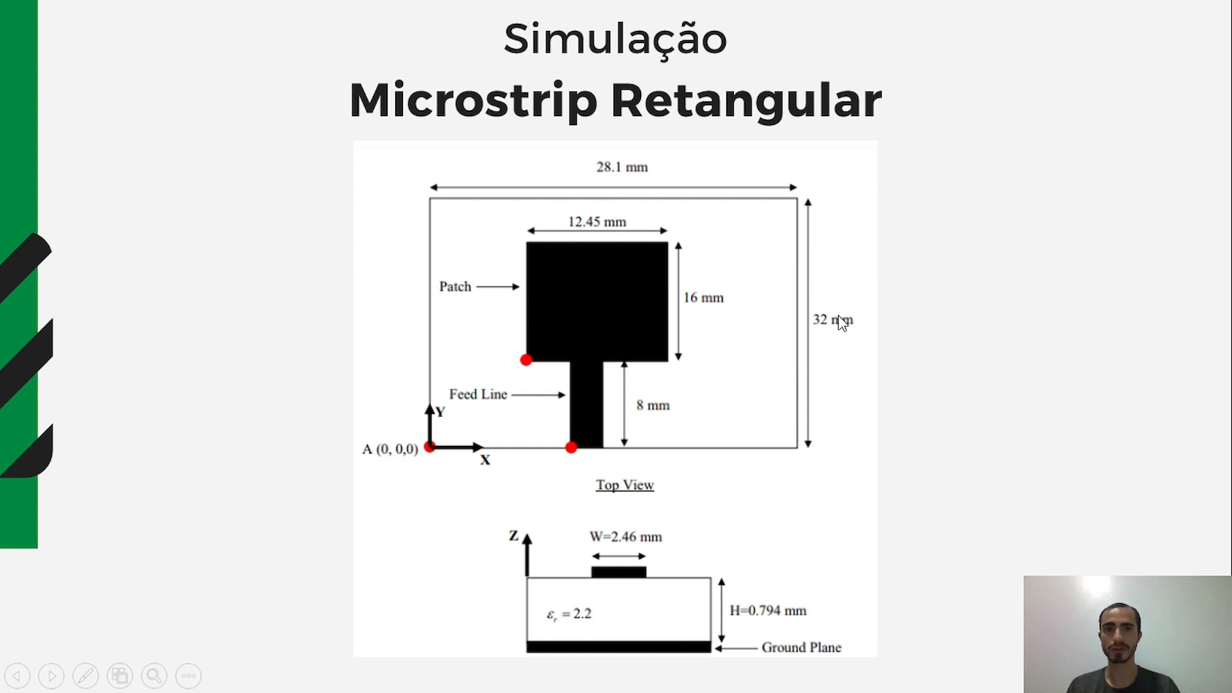
pyautogui.hotkey('alt', 'Tab')
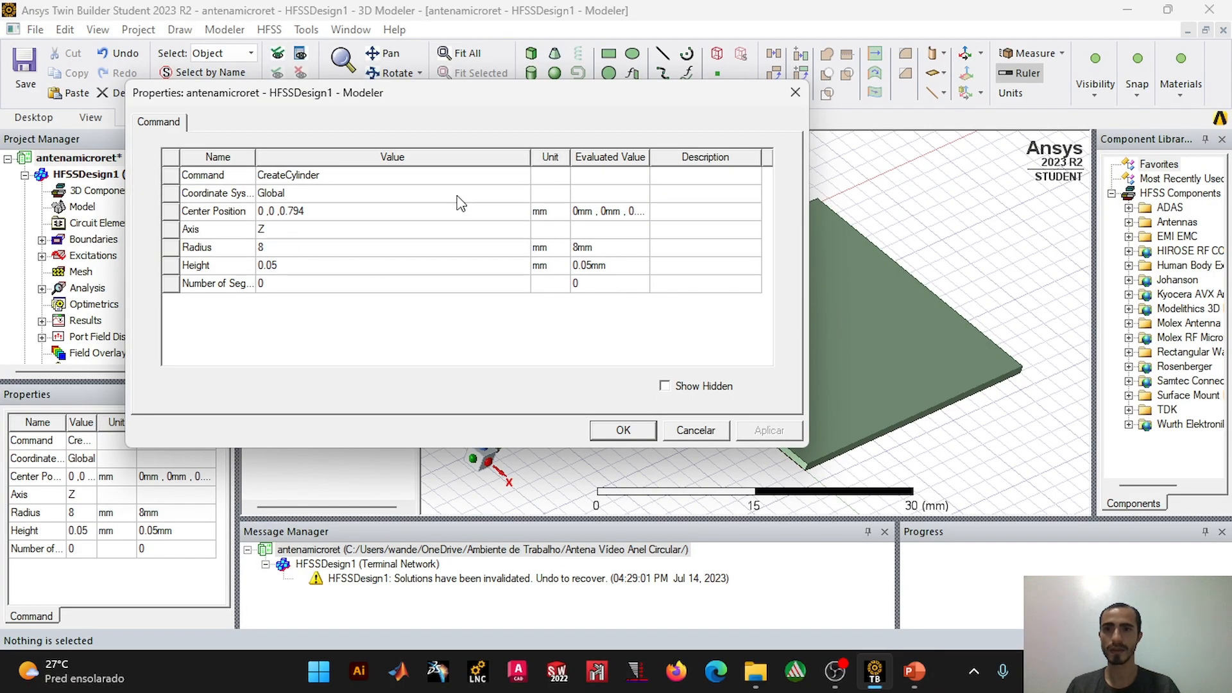
pyautogui.click(286, 214)
pyautogui.click(285, 215)
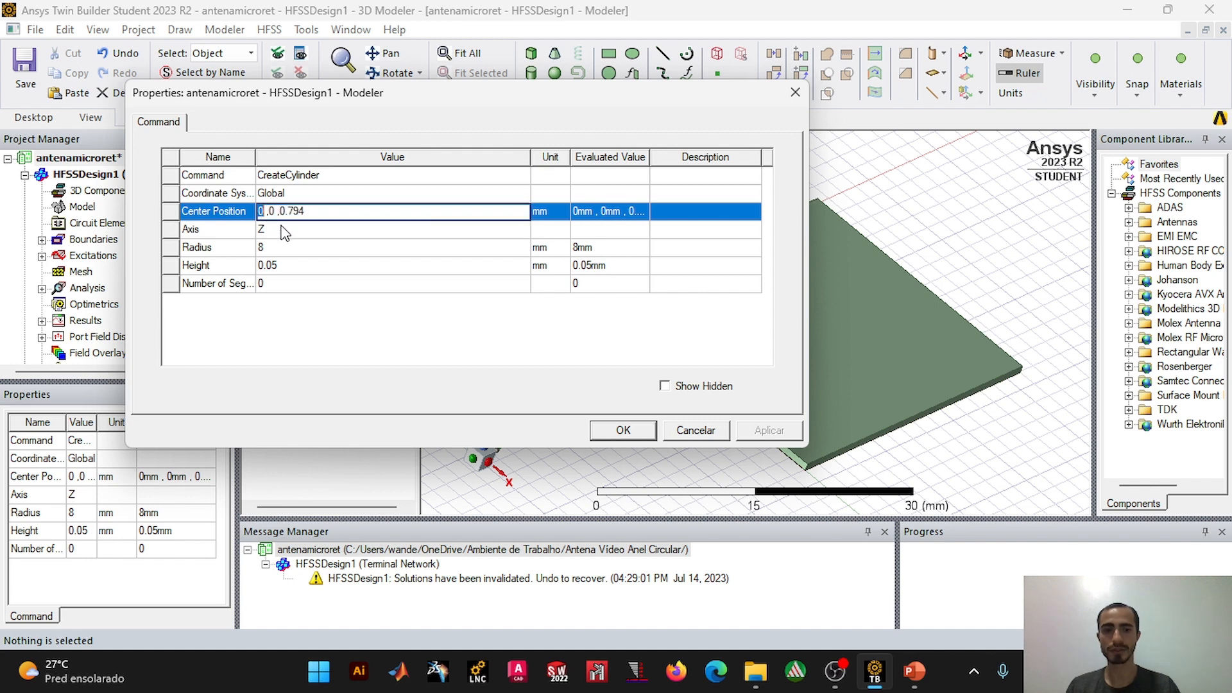
pyautogui.write('28.')
pyautogui.write('2')
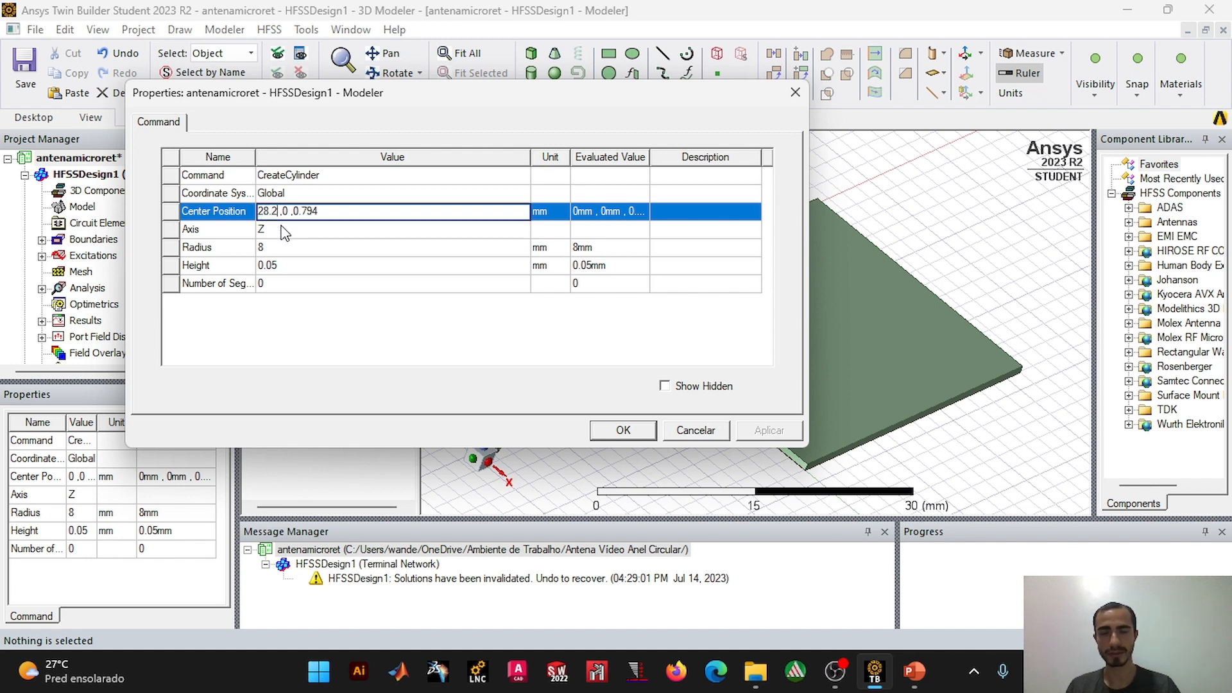
pyautogui.press('BackSpace')
pyautogui.write('1/2')
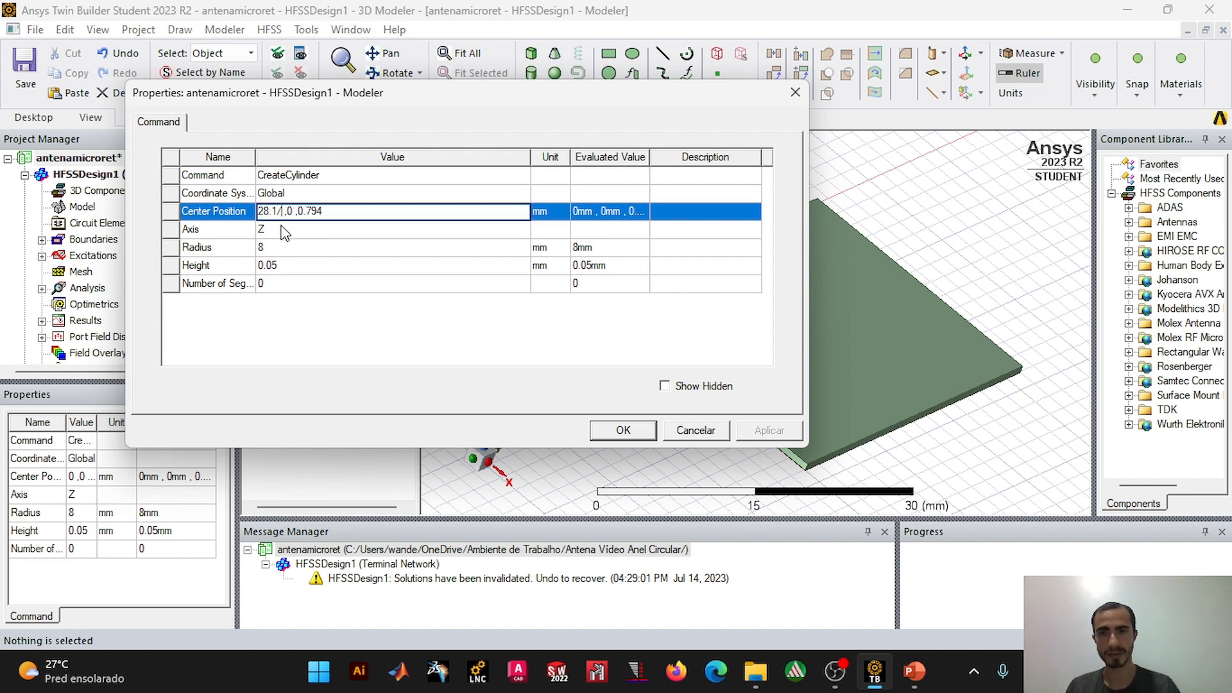
pyautogui.press('BackSpace')
pyautogui.write('16')
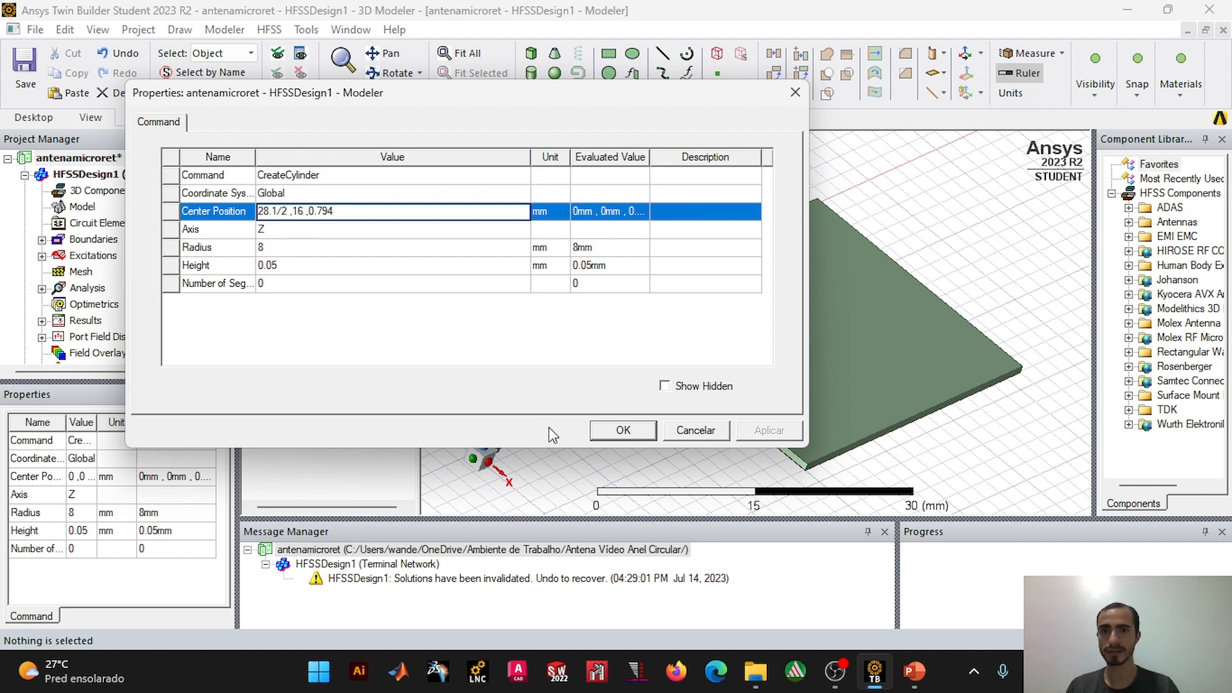
pyautogui.click(613, 430)
# Step: Set the YSize of the copper feed line box to 9 mm so it overlaps the circular patch
pyautogui.moveTo(821, 298); pyautogui.dragTo(696, 356, button='middle')
pyautogui.scroll(7, 785, 345)
pyautogui.scroll(5, 637, 395)
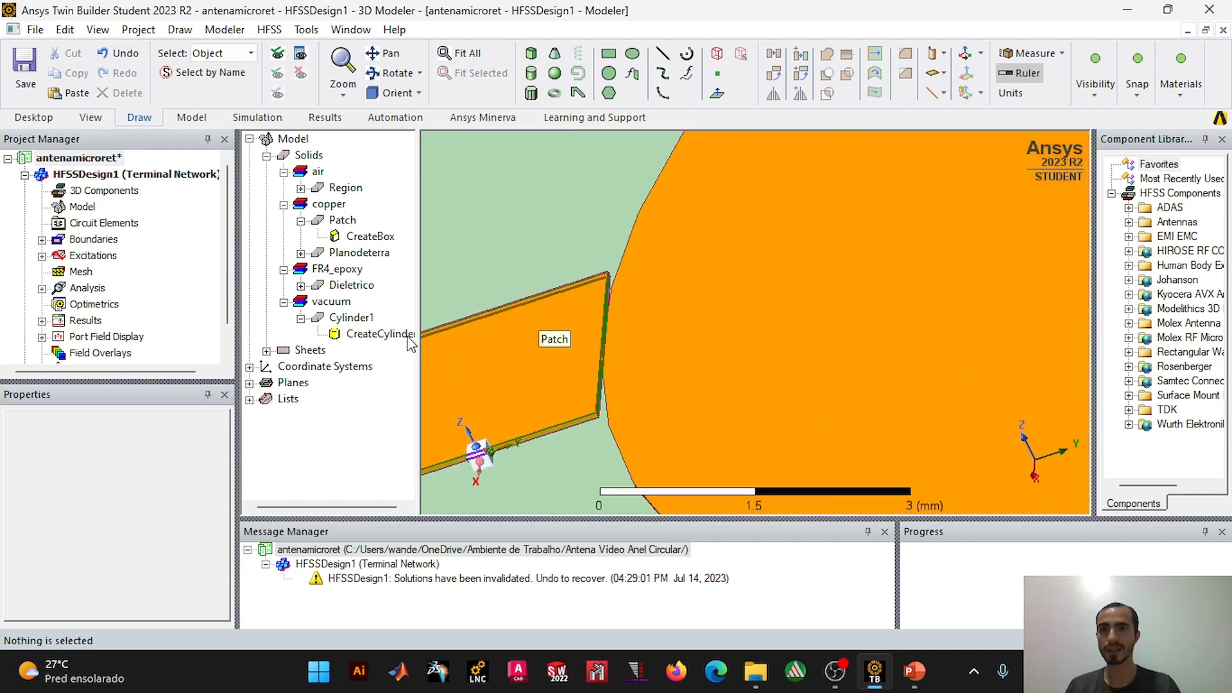
pyautogui.doubleClick(369, 237)
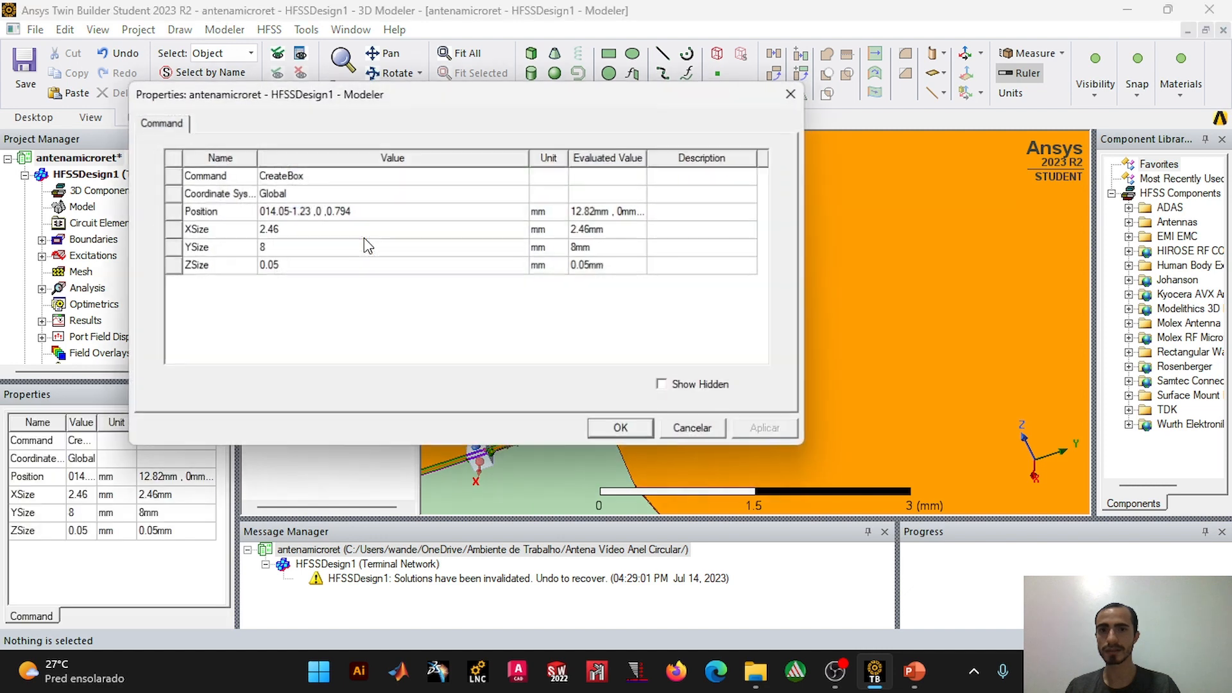
pyautogui.click(306, 249)
pyautogui.click(298, 245)
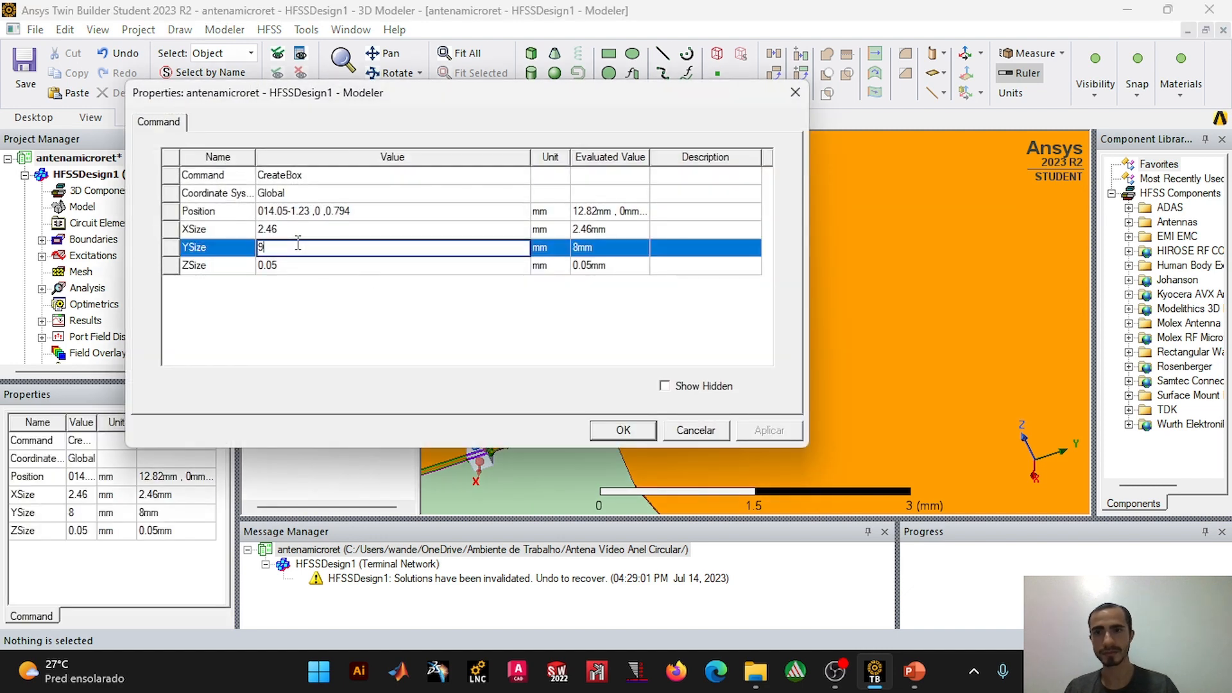
pyautogui.write('9')
pyautogui.click(614, 424)
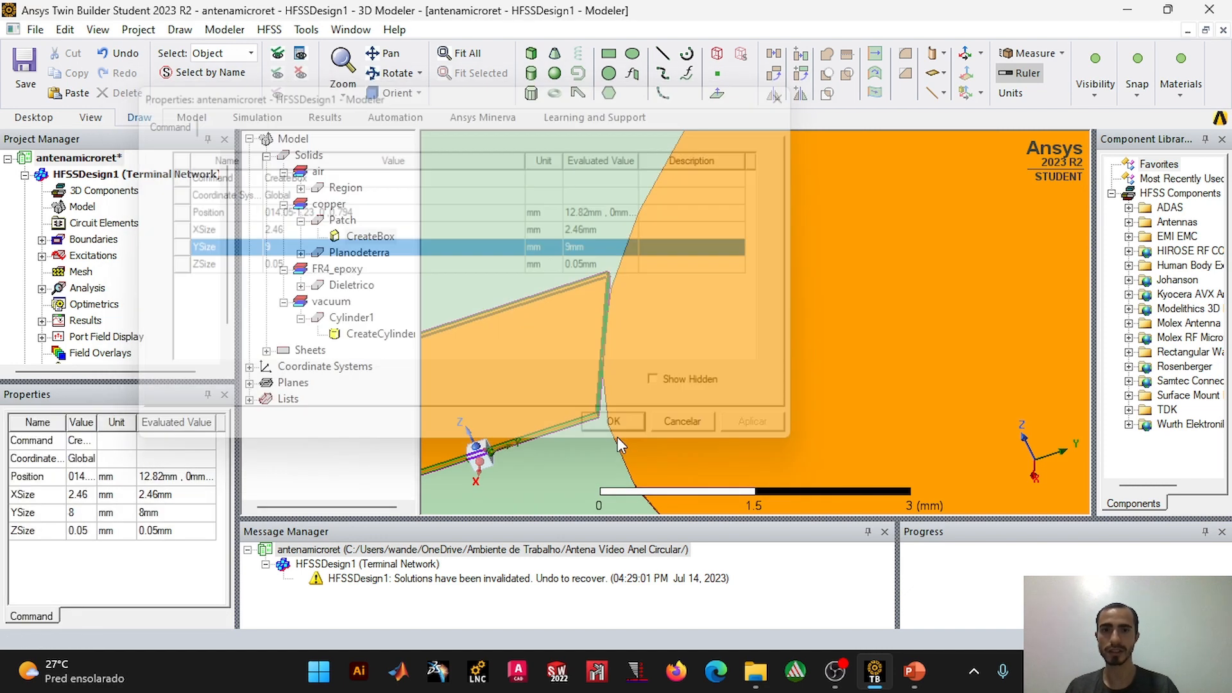
pyautogui.scroll(-4, 635, 386)
pyautogui.keyDown('alt'); pyautogui.moveTo(825, 310); pyautogui.dragTo(892, 290); pyautogui.keyUp('alt')
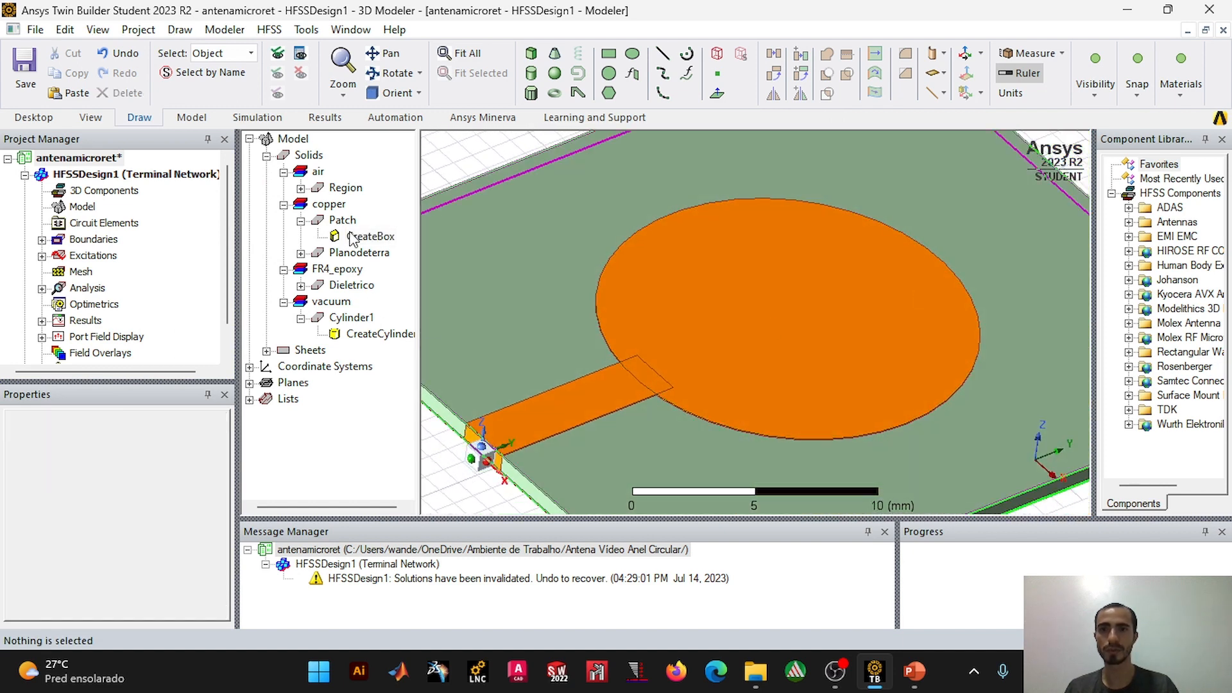
# Step: Duplicate the circular patch cylinder in place and set the copy's radius to 8-2.45 mm, using the ring width on the slide
pyautogui.click(738, 317)
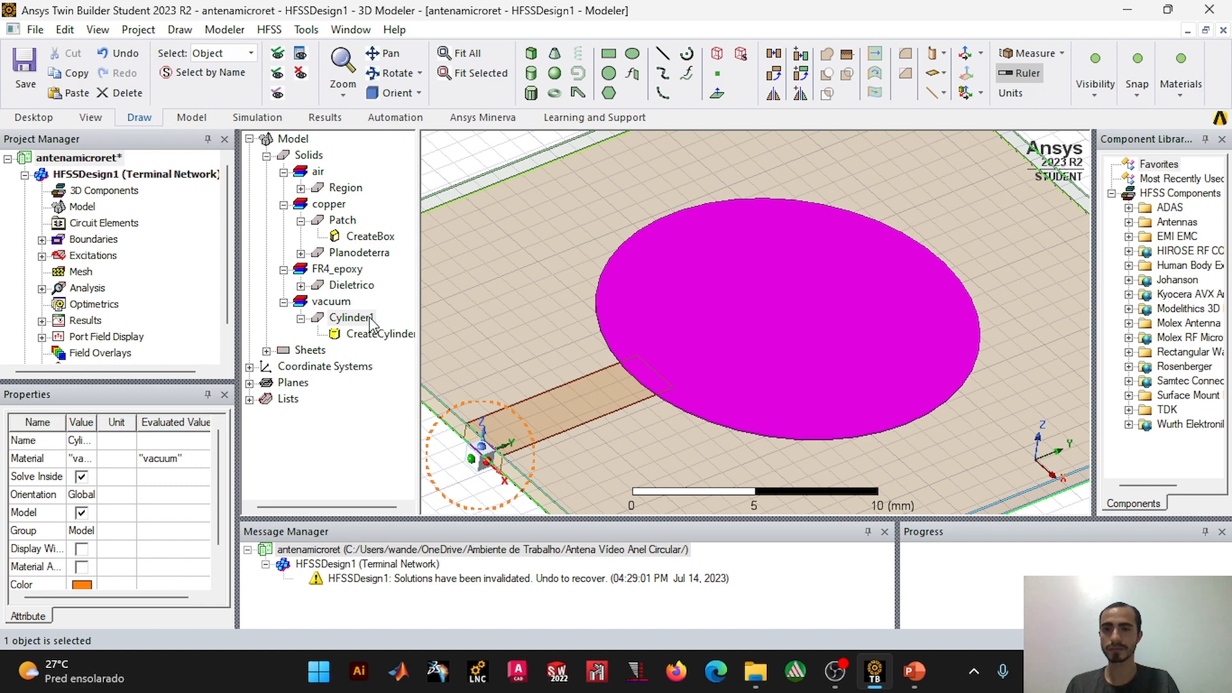
pyautogui.hotkey('ctrl', 'v')
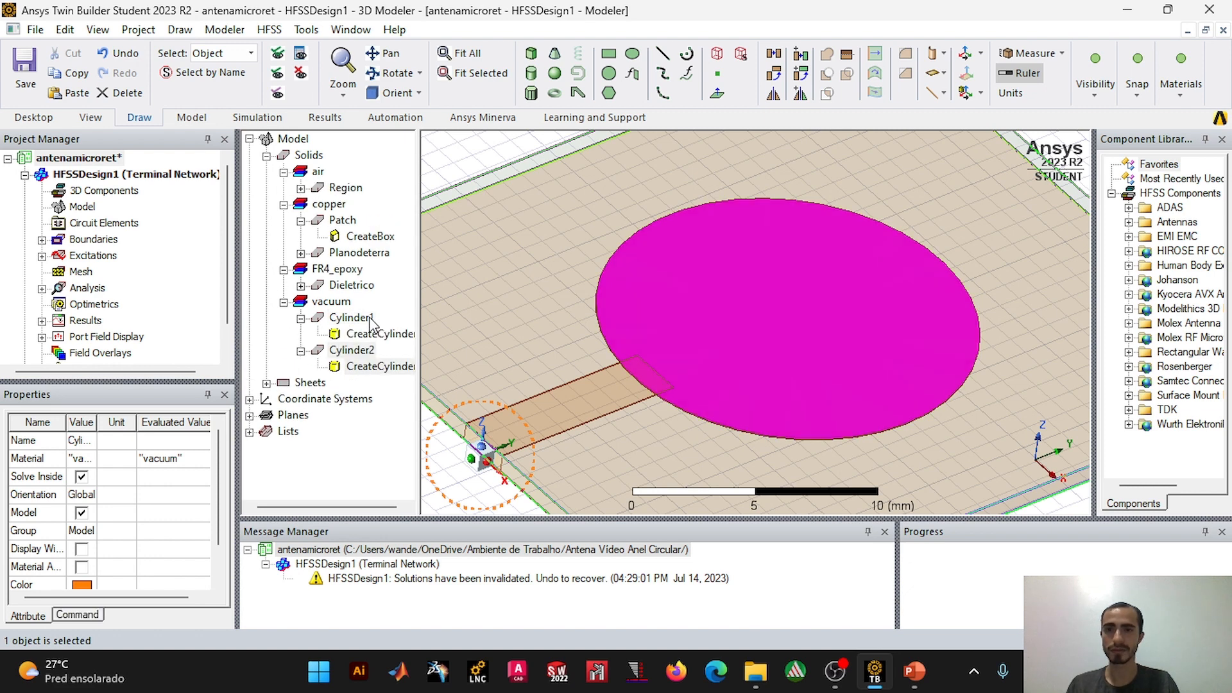
pyautogui.doubleClick(373, 371)
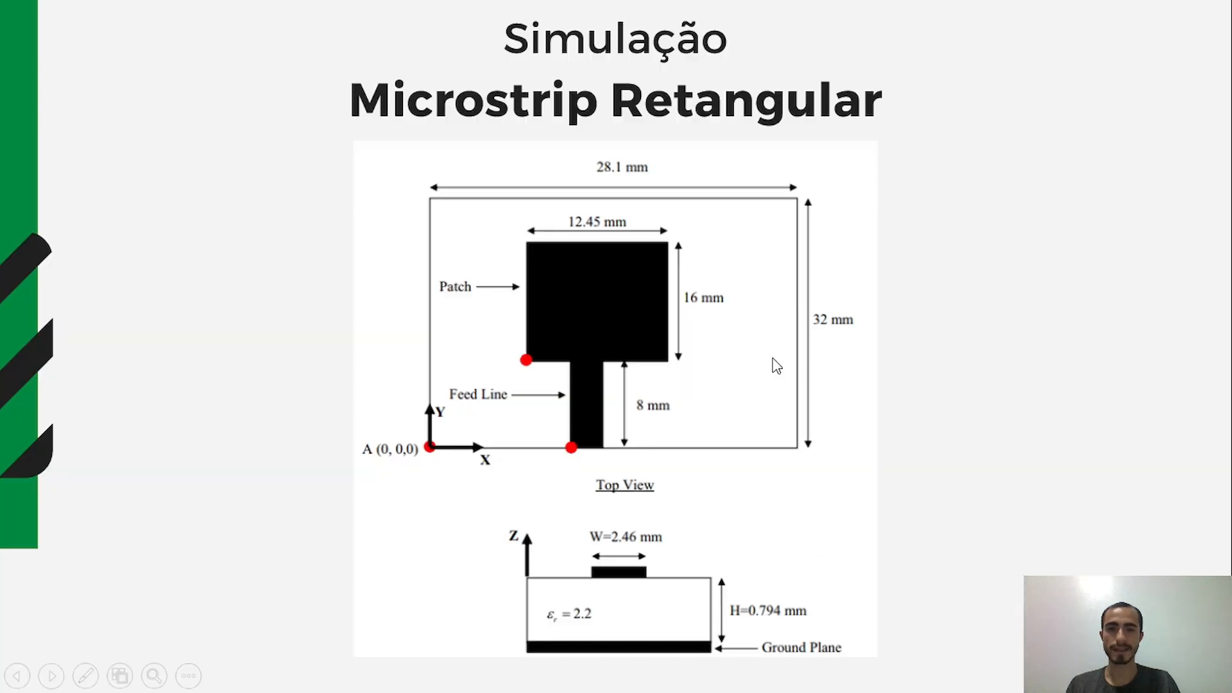
pyautogui.click(766, 358)
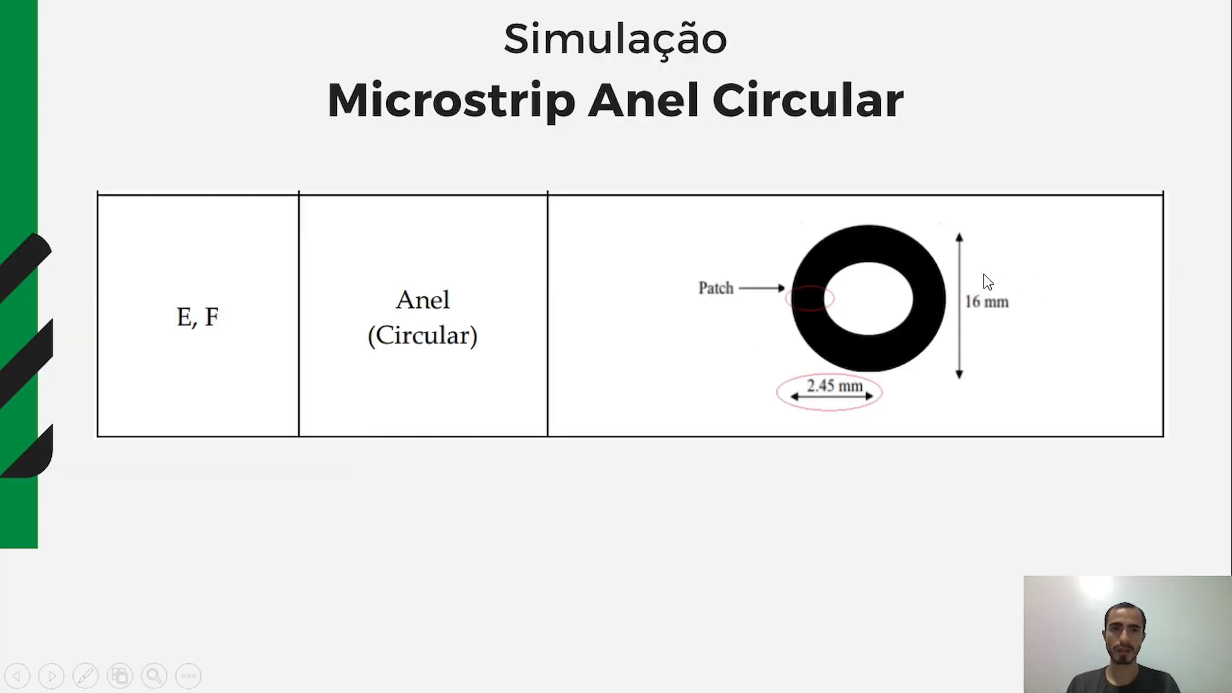
pyautogui.hotkey('ctrl', 'l')
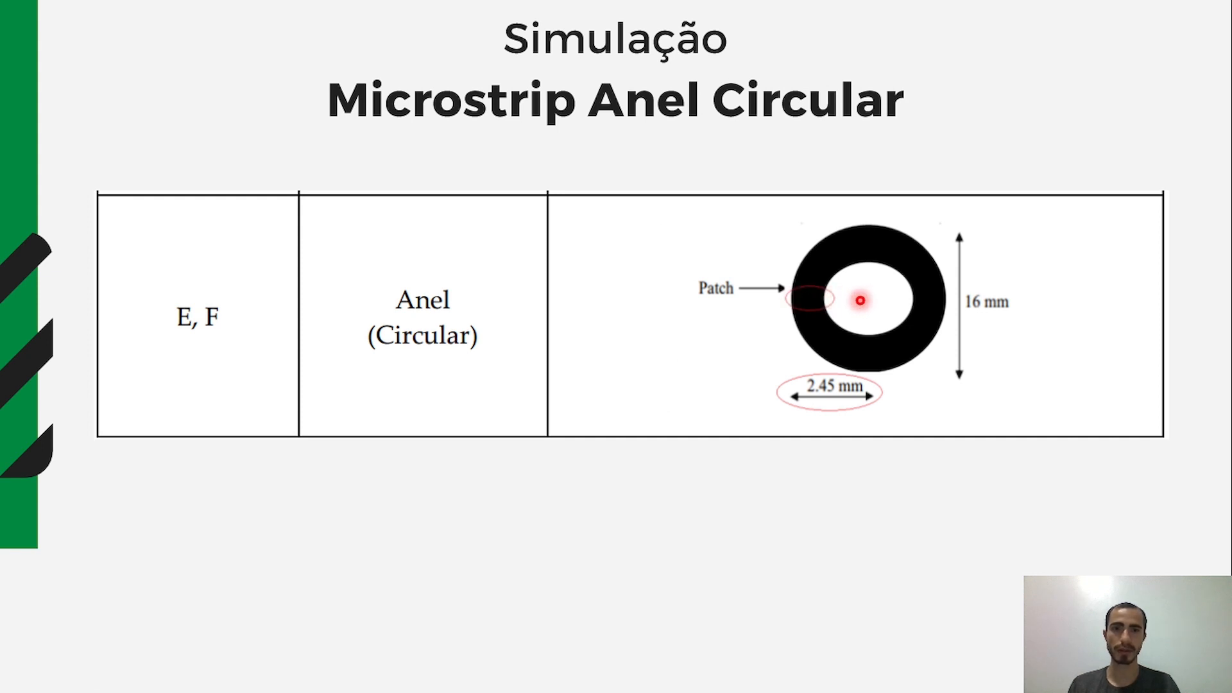
pyautogui.hotkey('ctrl', 'l')
pyautogui.hotkey('alt', 'Tab')
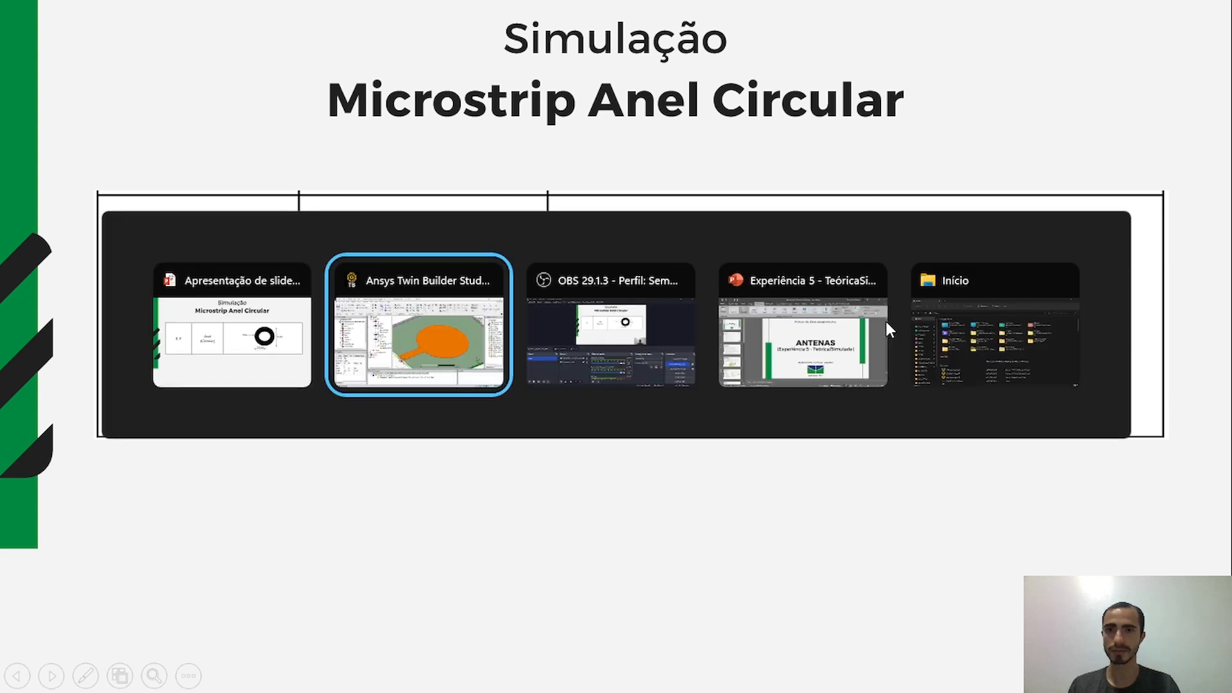
pyautogui.click(269, 249)
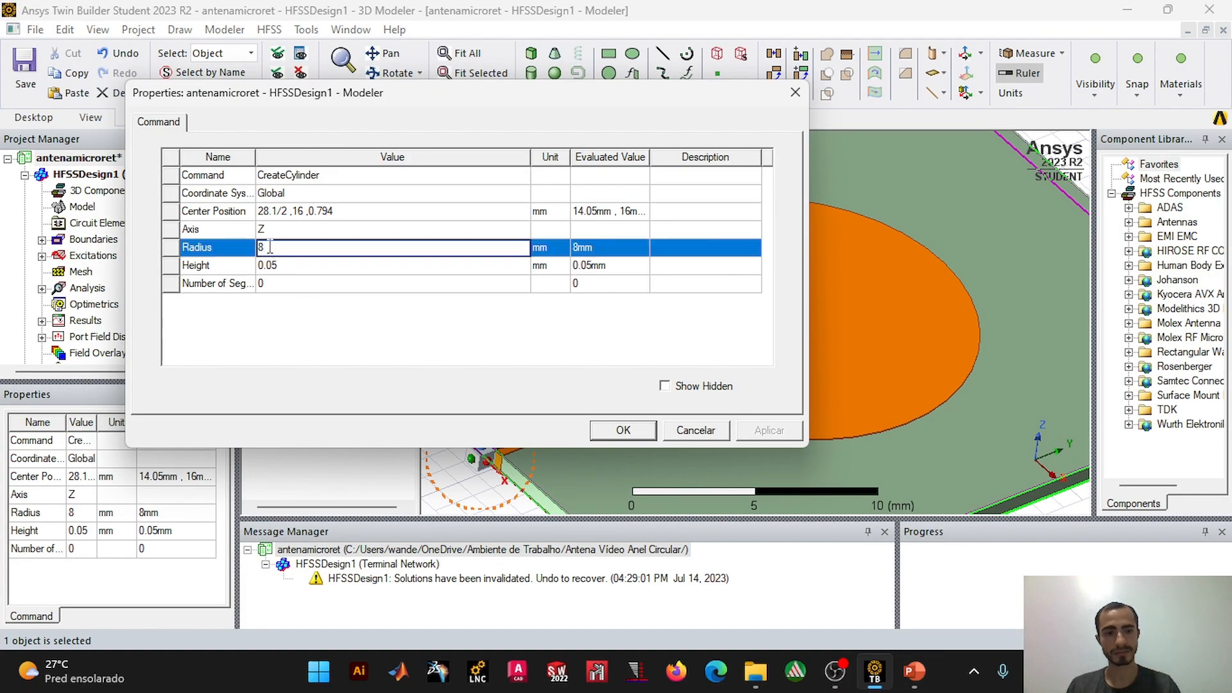
pyautogui.hotkey('alt', 'Tab')
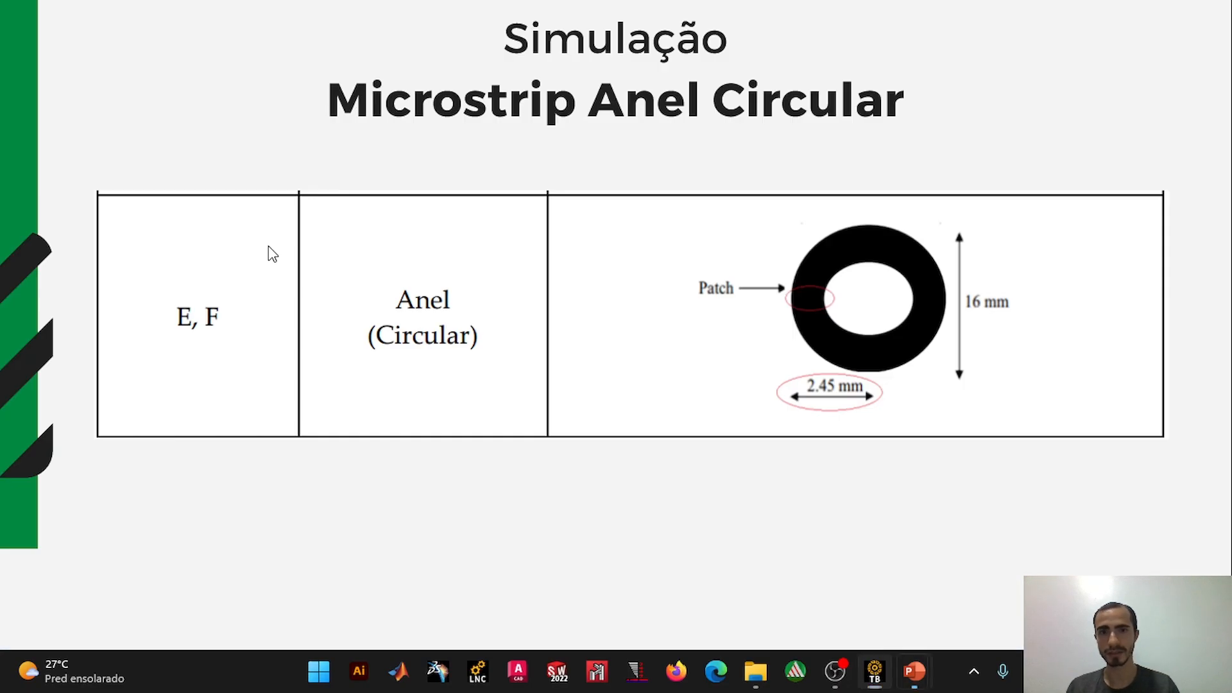
pyautogui.hotkey('alt', 'Tab')
pyautogui.click(626, 437)
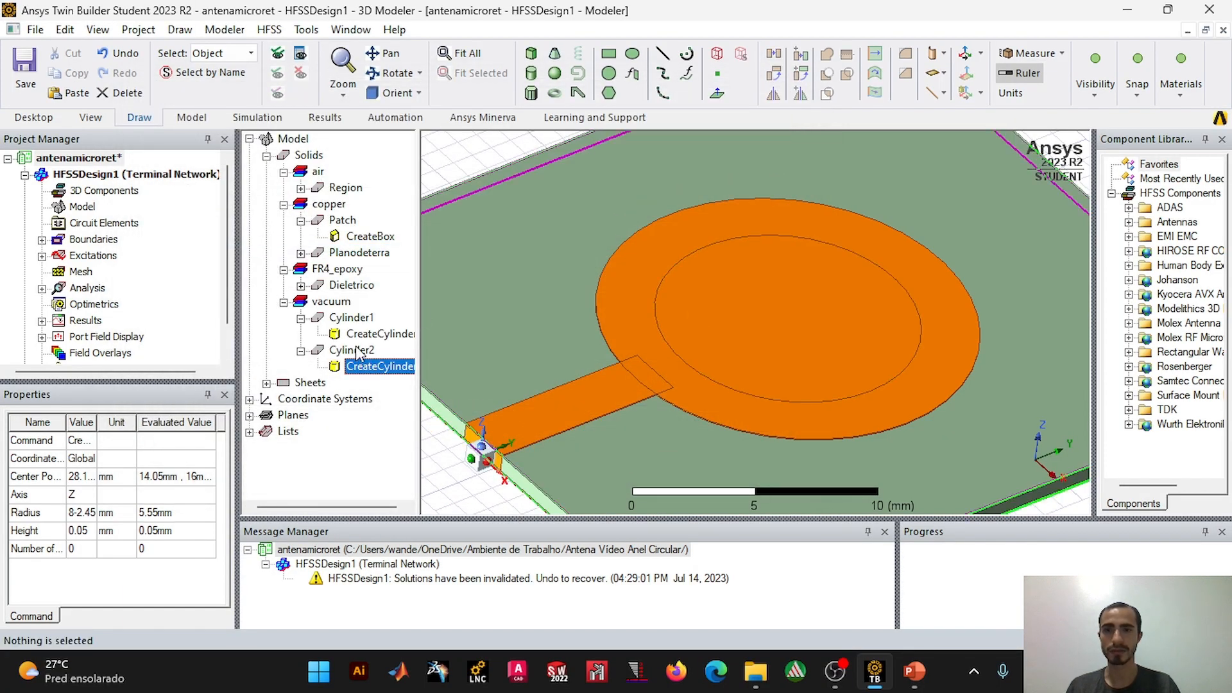
# Step: Subtract the smaller Cylinder2 from Cylinder1 to form the circular ring, without cloning the tool object
pyautogui.click(360, 336)
pyautogui.click(354, 320)
pyautogui.keyDown('shift'); pyautogui.click(353, 354); pyautogui.keyUp('shift')
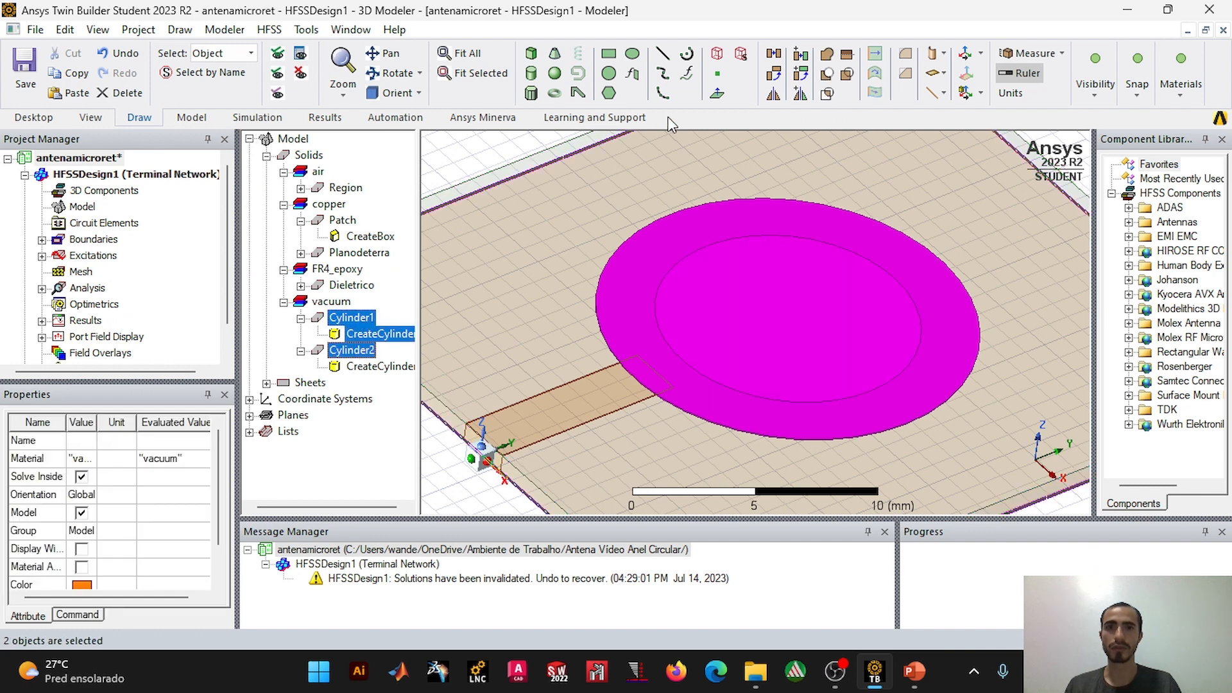
pyautogui.click(352, 323)
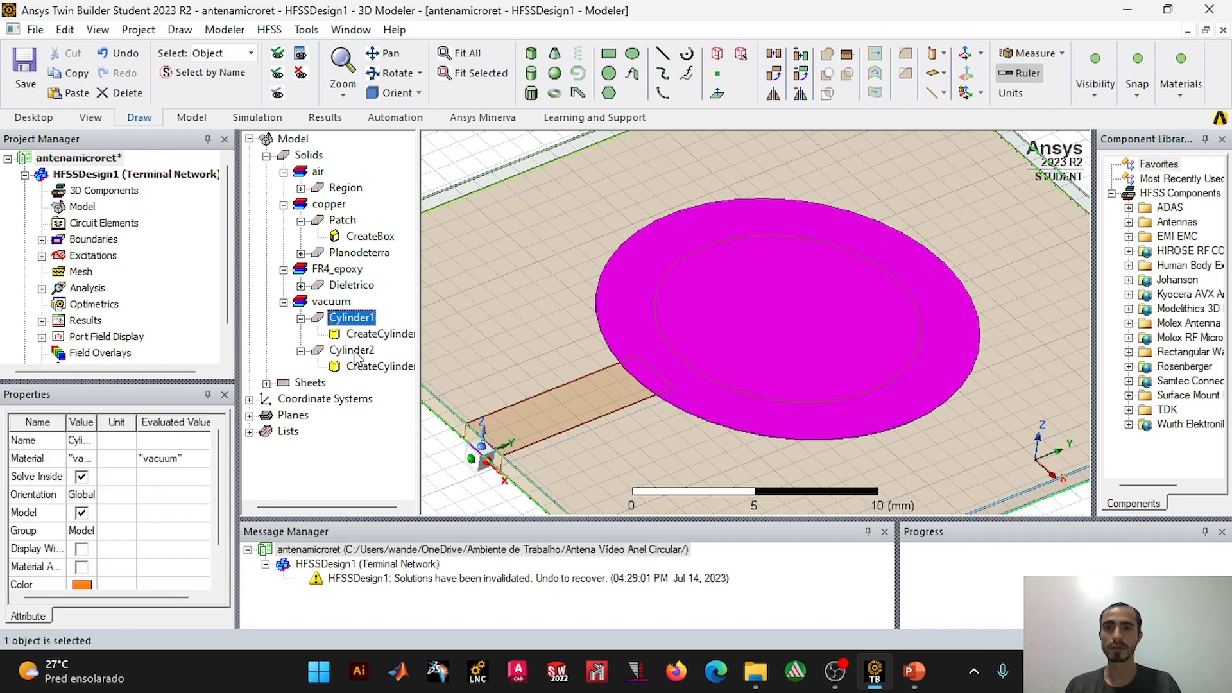
pyautogui.keyDown('shift'); pyautogui.click(355, 351); pyautogui.keyUp('shift')
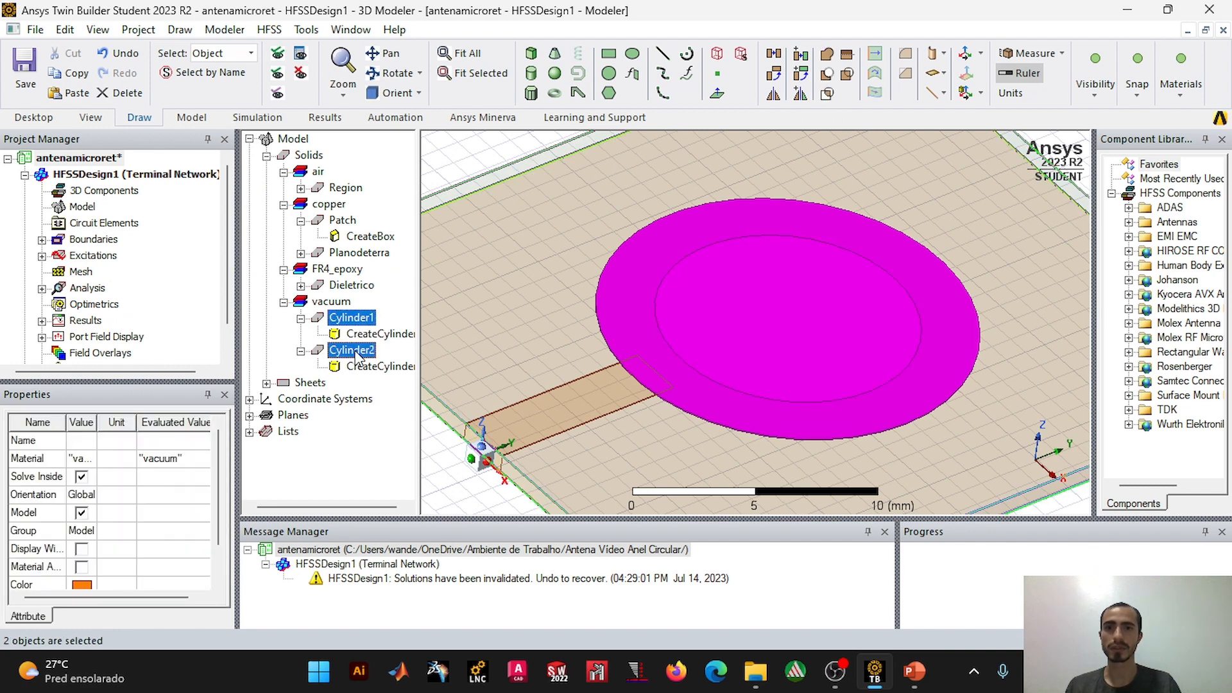
pyautogui.click(828, 75)
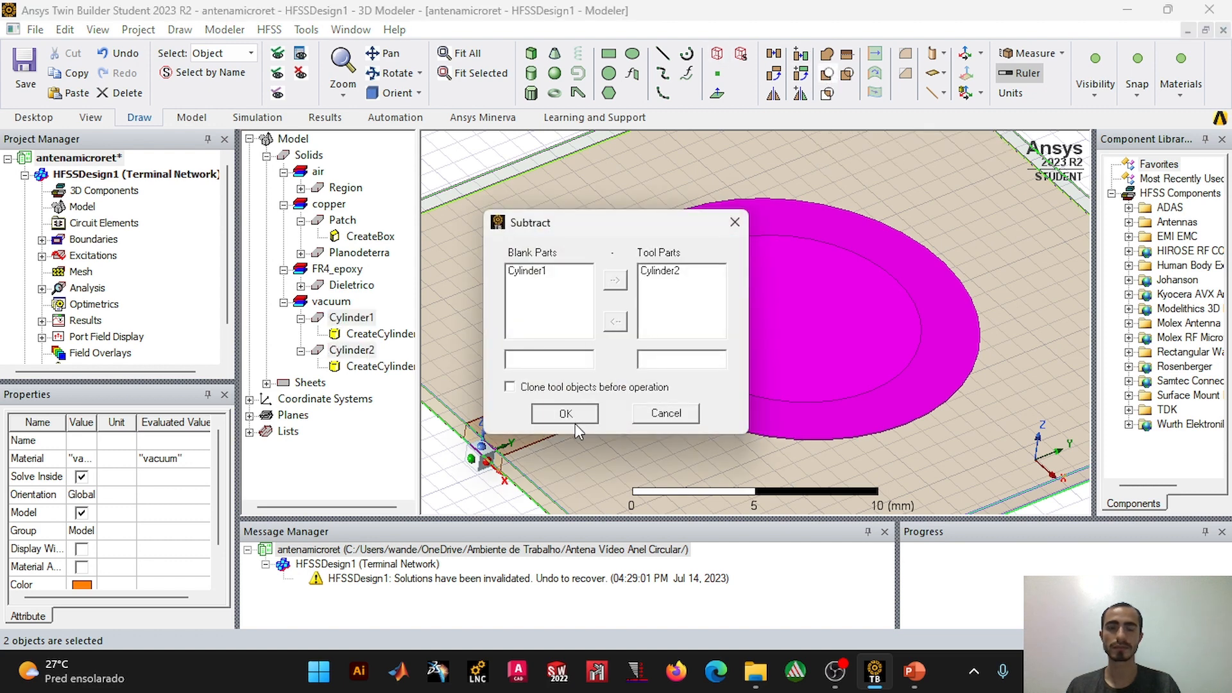
pyautogui.click(566, 413)
pyautogui.scroll(2, 562, 333)
pyautogui.scroll(-2, 513, 212)
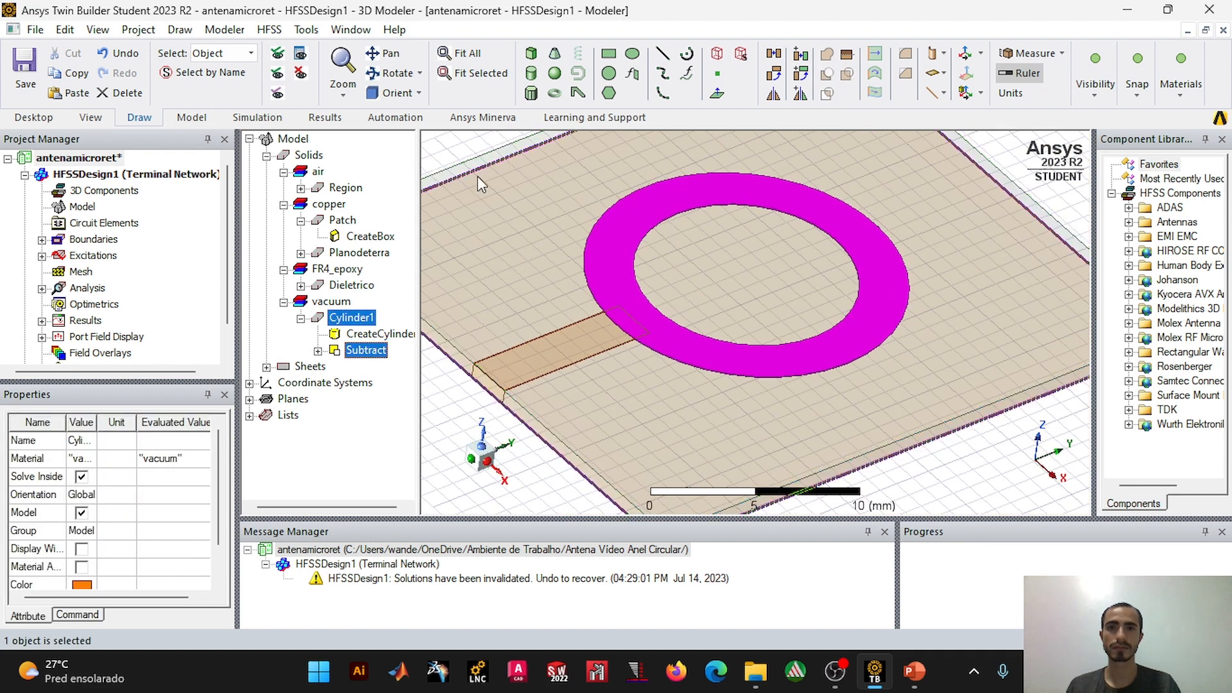
# Step: Unite the circular ring Cylinder1 with the Patch feed line into a single solid
pyautogui.click(448, 149)
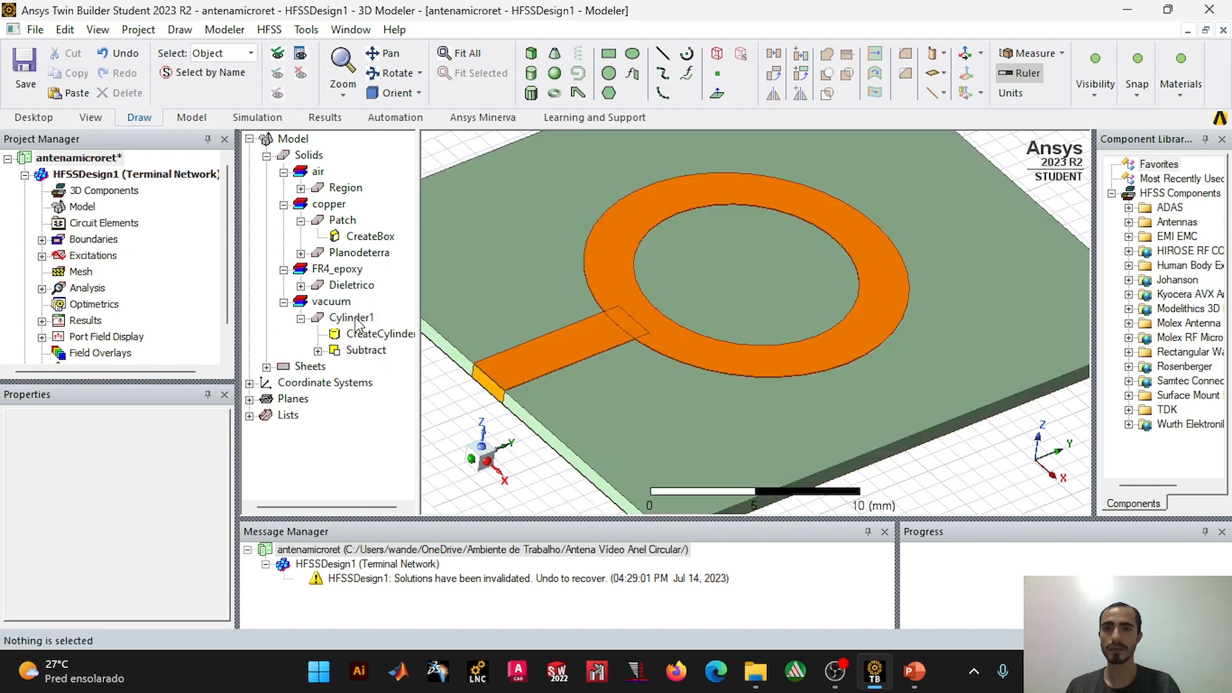
pyautogui.click(351, 318)
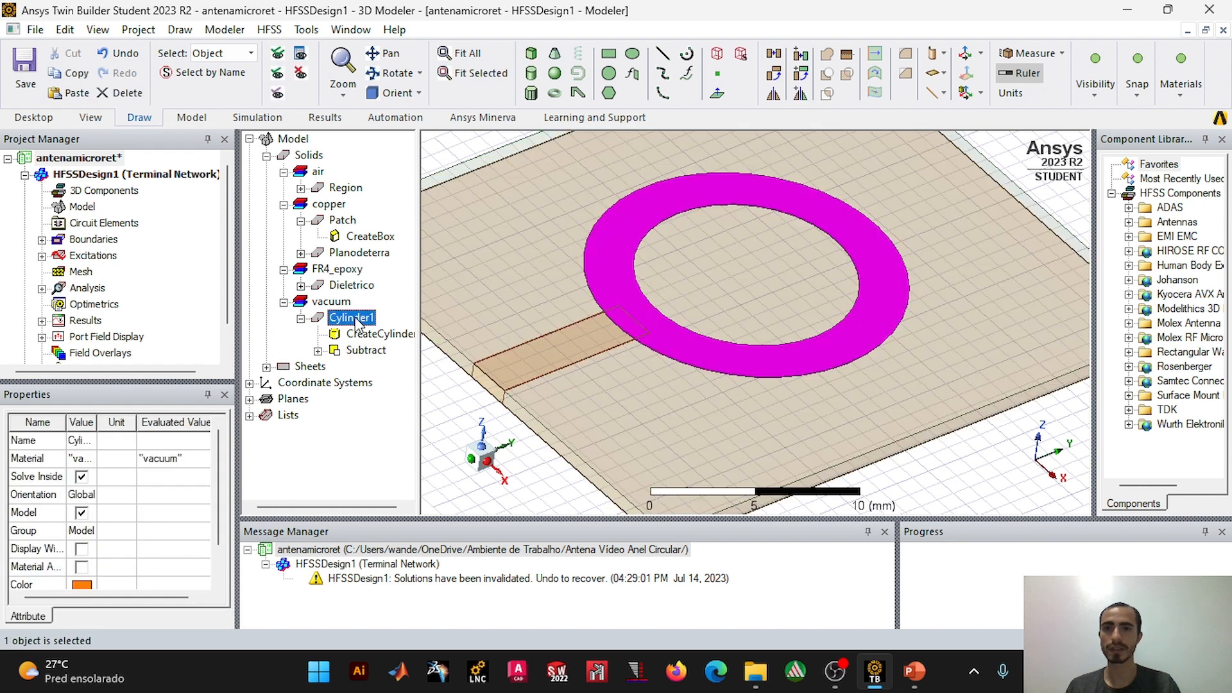
pyautogui.keyDown('ctrl'); pyautogui.click(342, 220); pyautogui.keyUp('ctrl')
pyautogui.click(828, 95)
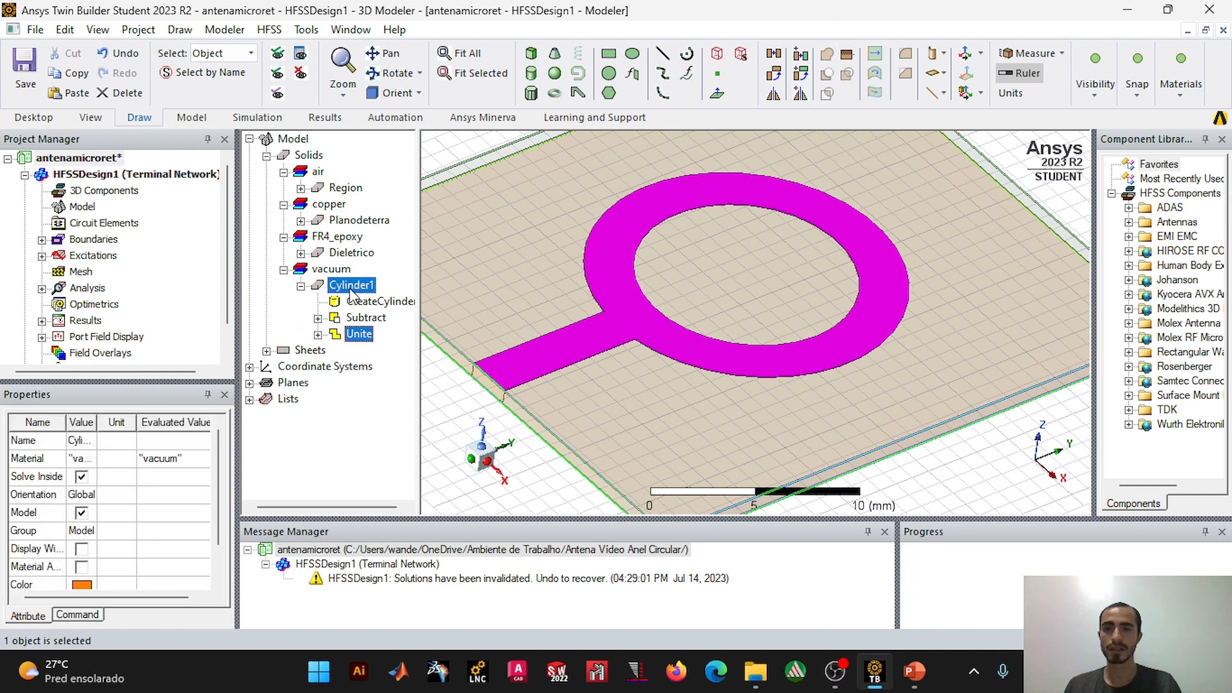
# Step: Rename the united ring and feed line solid as Patch
pyautogui.click(356, 287)
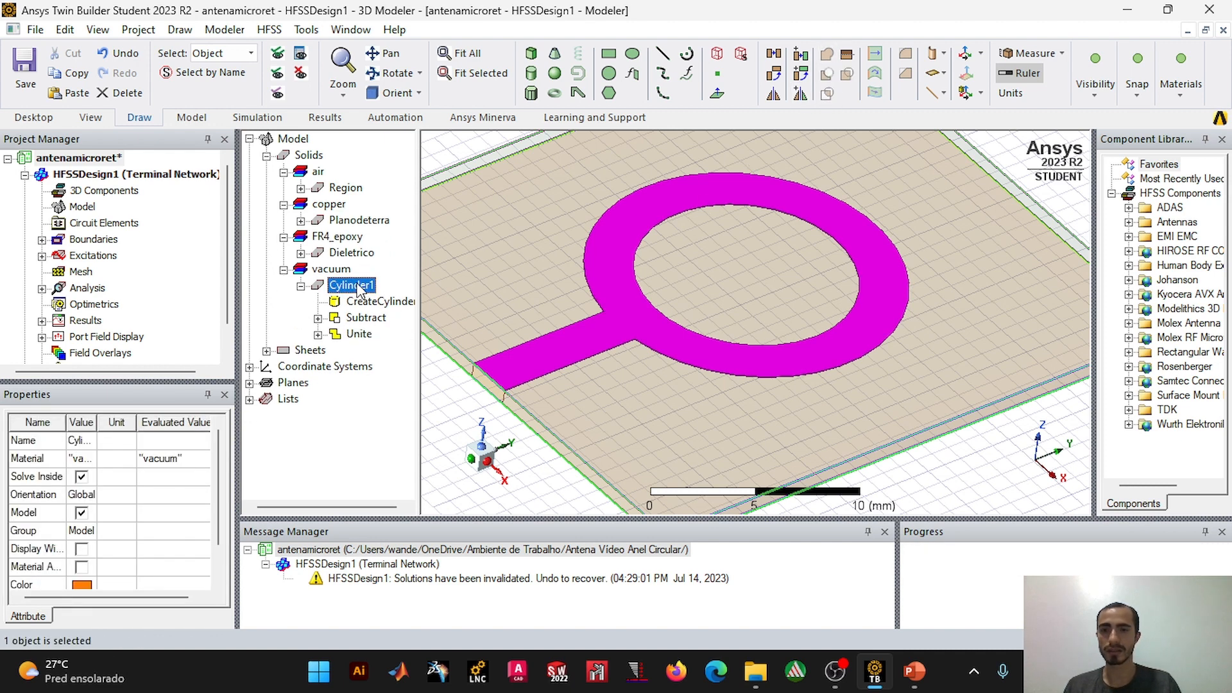
pyautogui.rightClick(360, 289)
pyautogui.click(418, 341)
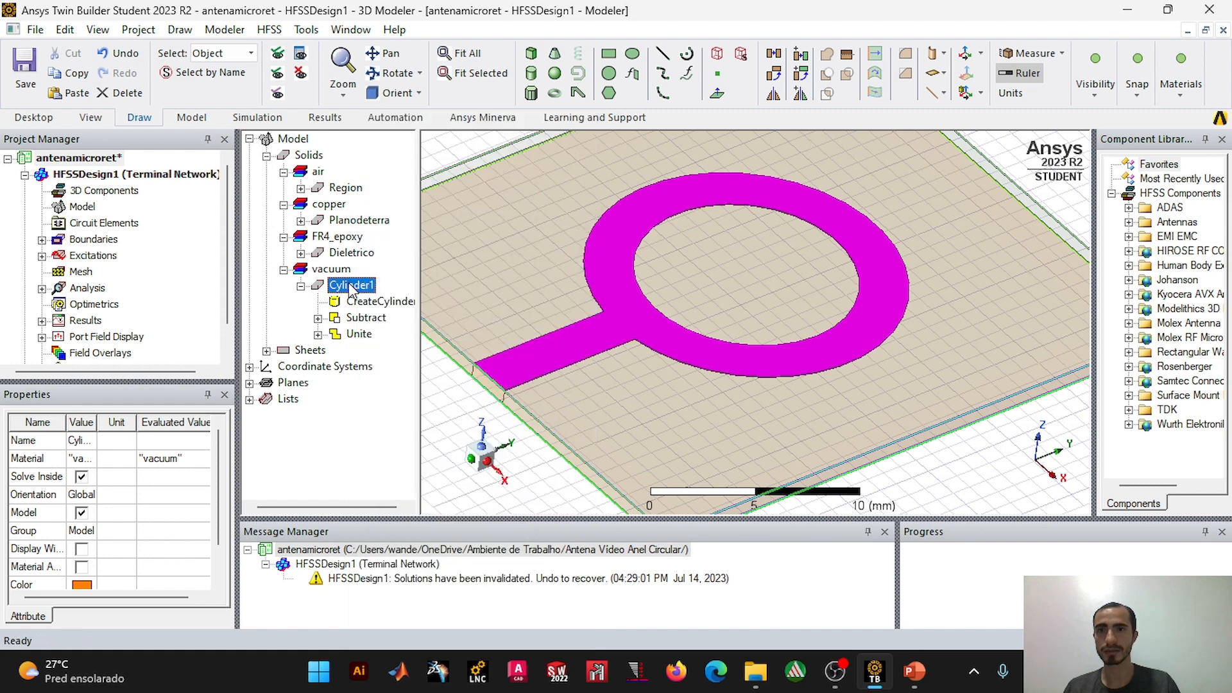
pyautogui.doubleClick(327, 180)
pyautogui.write('Pa')
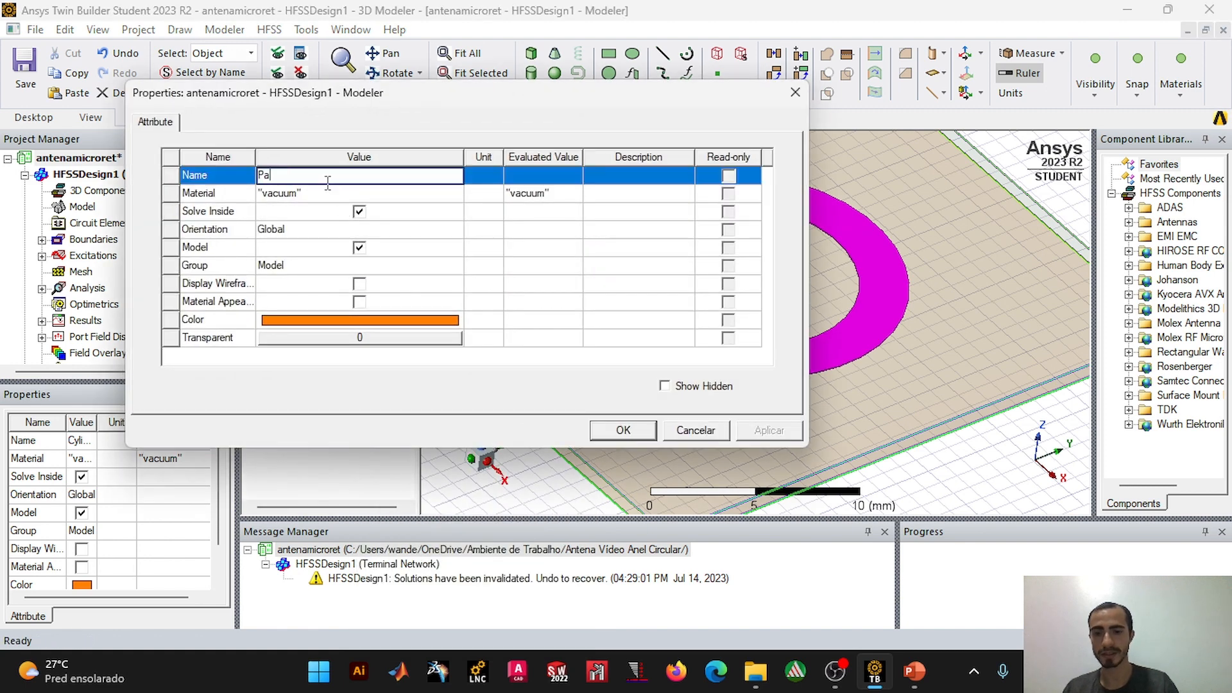
pyautogui.write('tch')
pyautogui.click(645, 430)
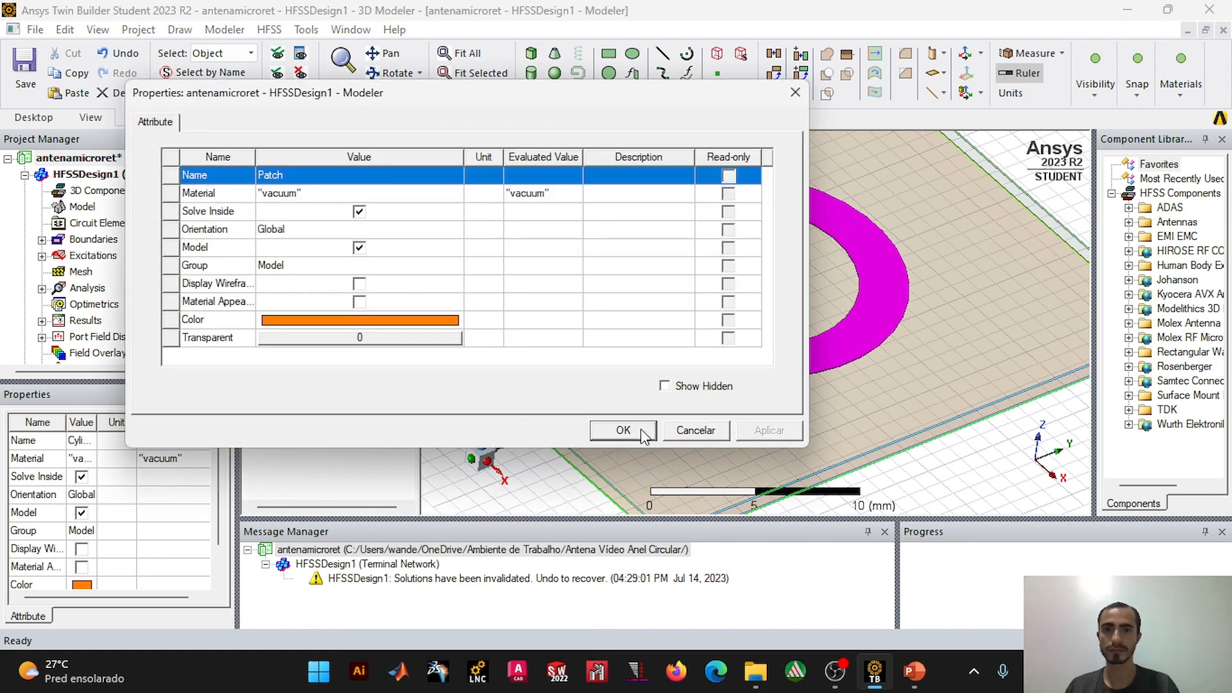
# Step: Change the material of the united ring patch to copper
pyautogui.doubleClick(348, 286)
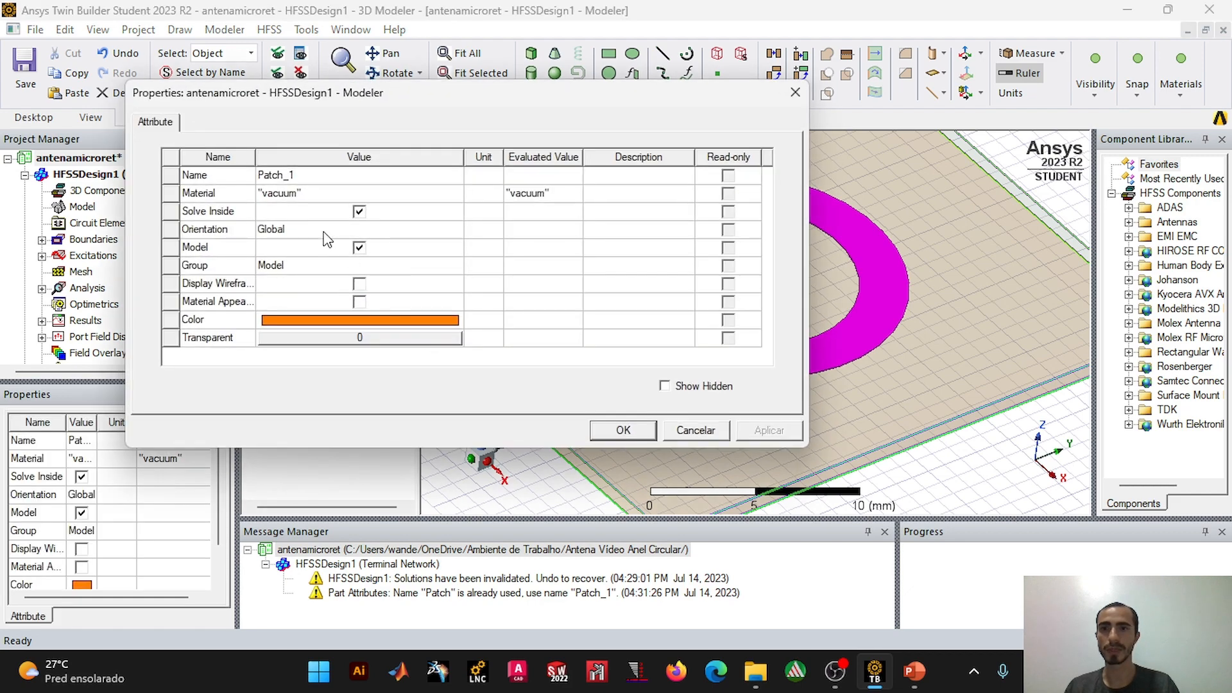
pyautogui.click(300, 198)
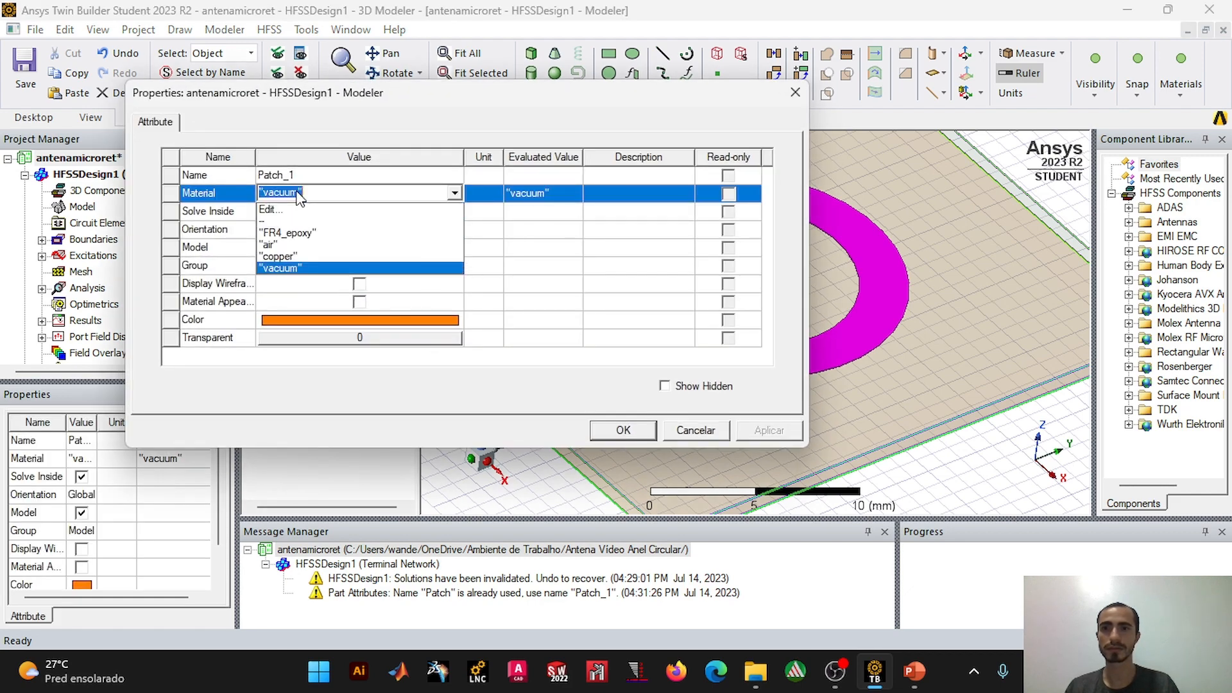
pyautogui.click(296, 259)
pyautogui.click(638, 432)
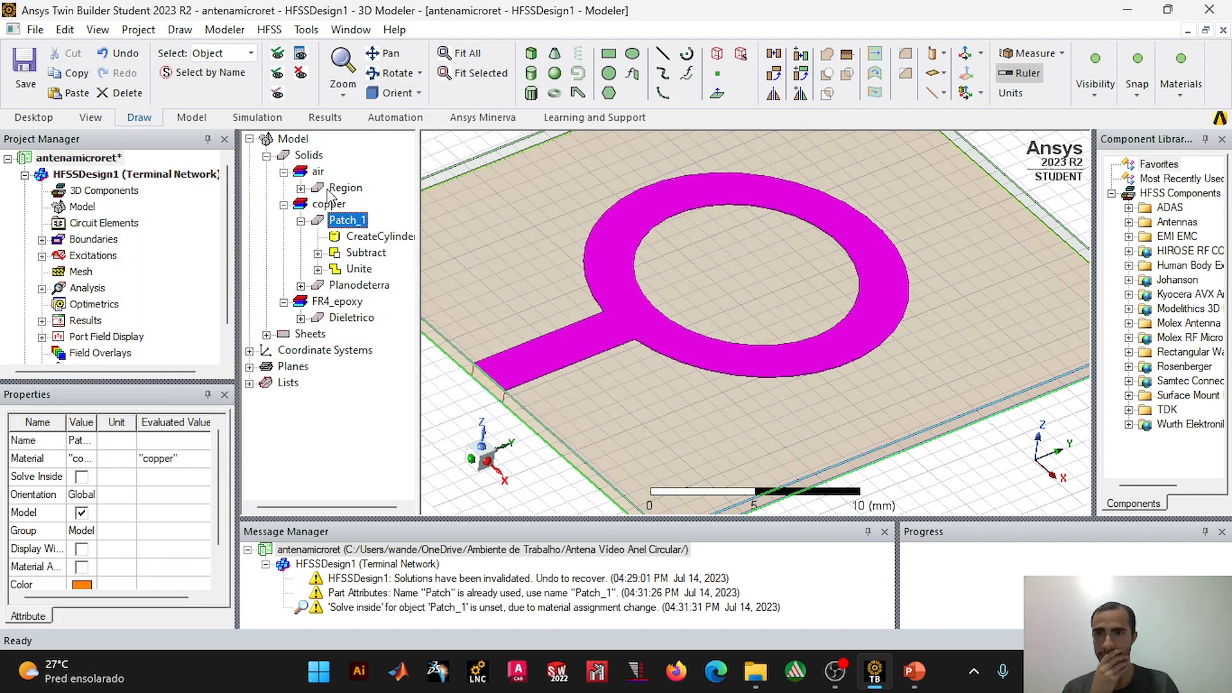
# Step: Examine the air region's creation settings and its extent around the antenna
pyautogui.click(283, 173)
pyautogui.click(283, 173)
pyautogui.click(345, 187)
pyautogui.click(301, 187)
pyautogui.click(378, 204)
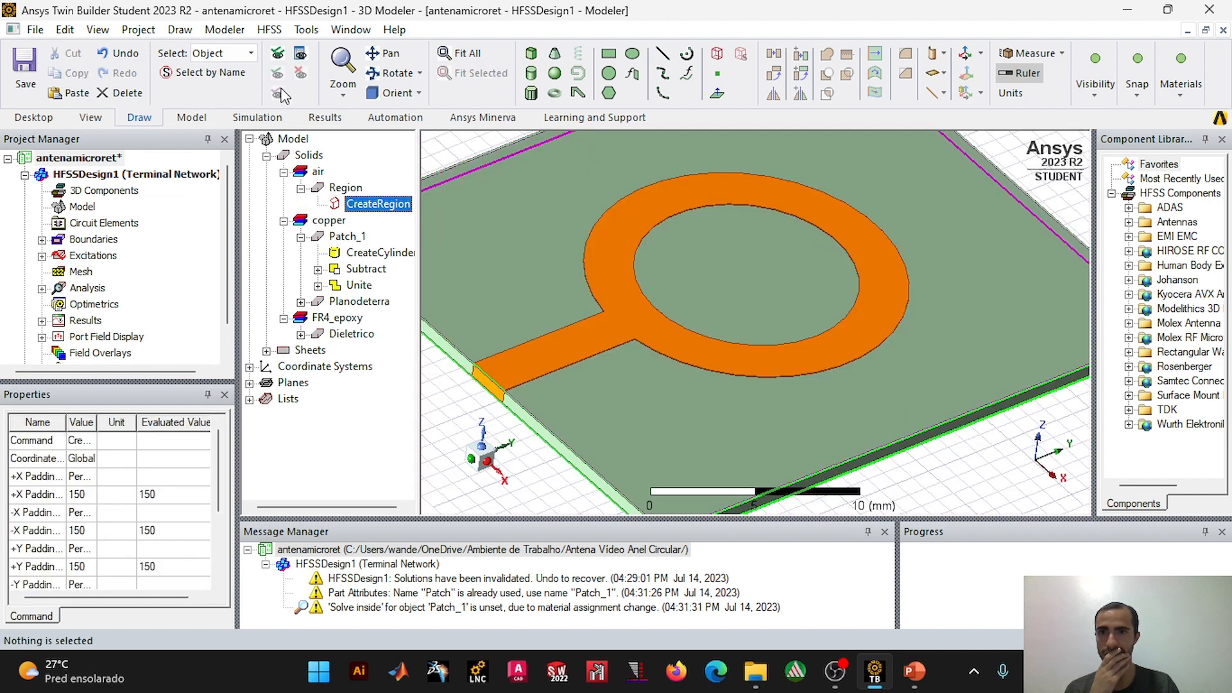
pyautogui.scroll(-3, 523, 435)
pyautogui.scroll(-3, 524, 435)
pyautogui.click(1019, 218)
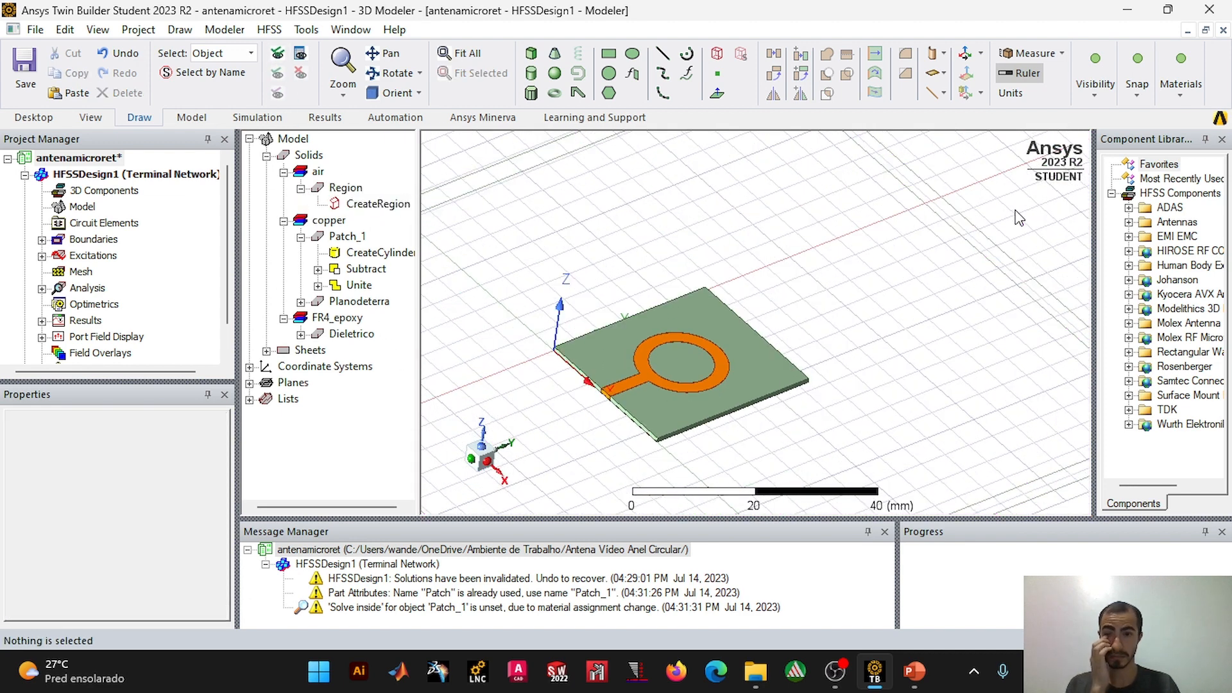
# Step: Collapse the air and copper groups in the model tree, and save the project
pyautogui.click(283, 221)
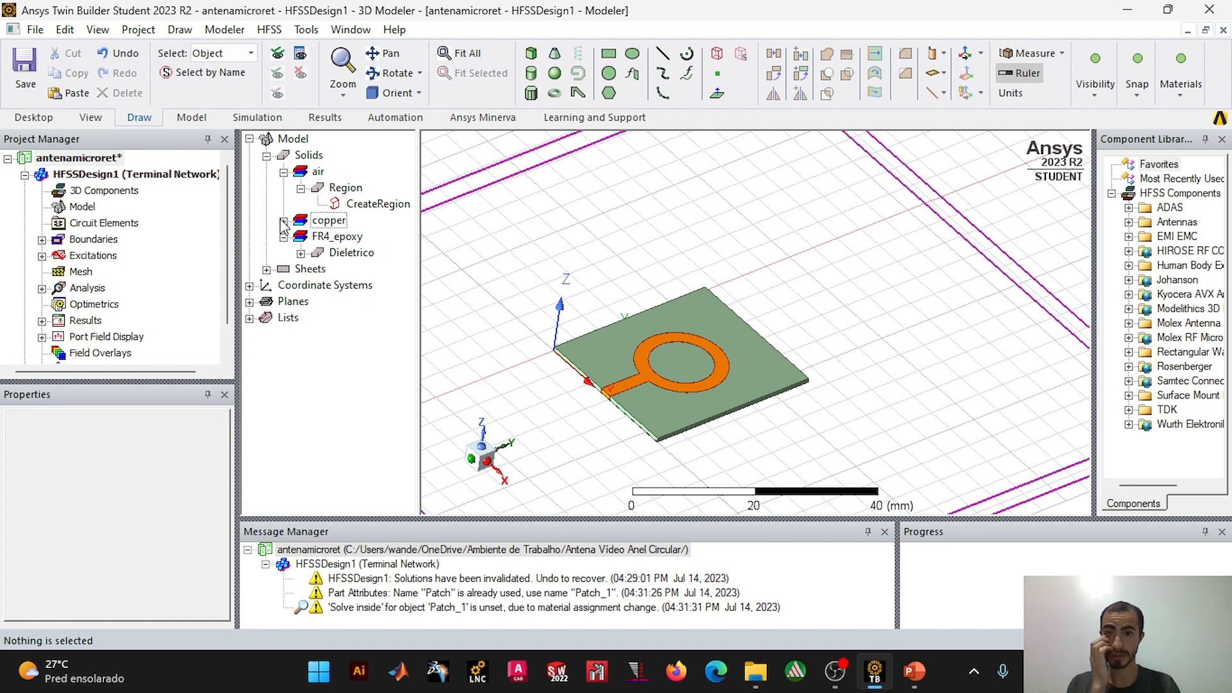
pyautogui.click(284, 173)
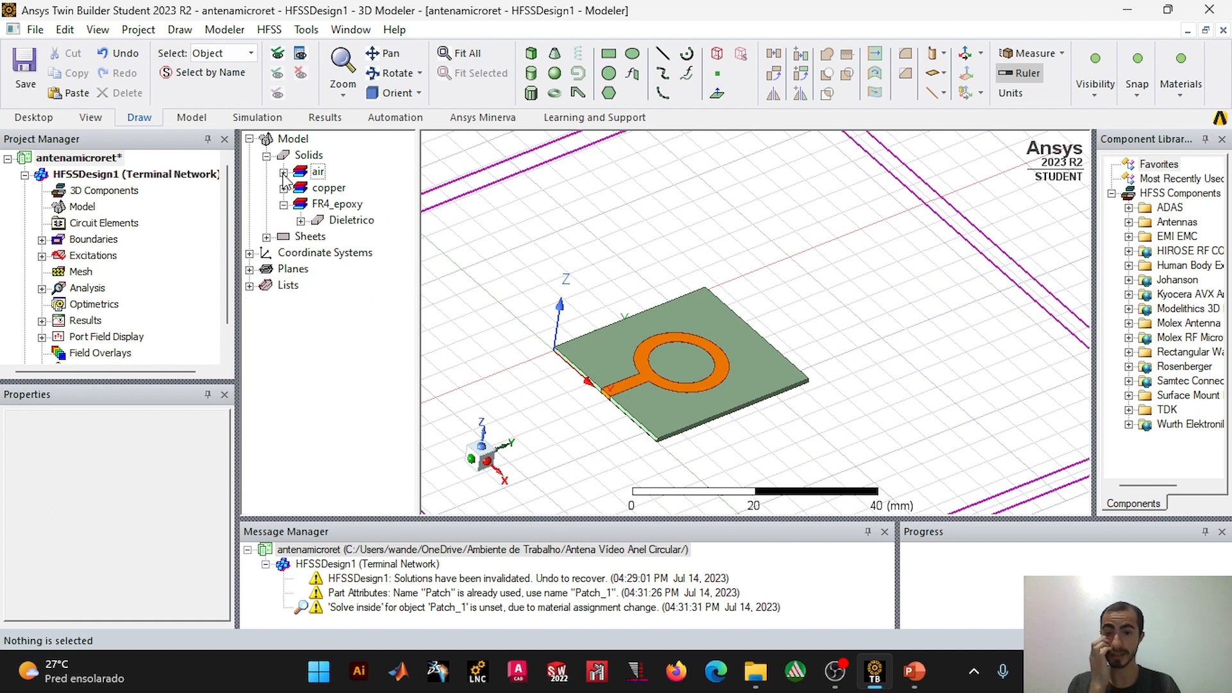
pyautogui.scroll(-1, 44, 333)
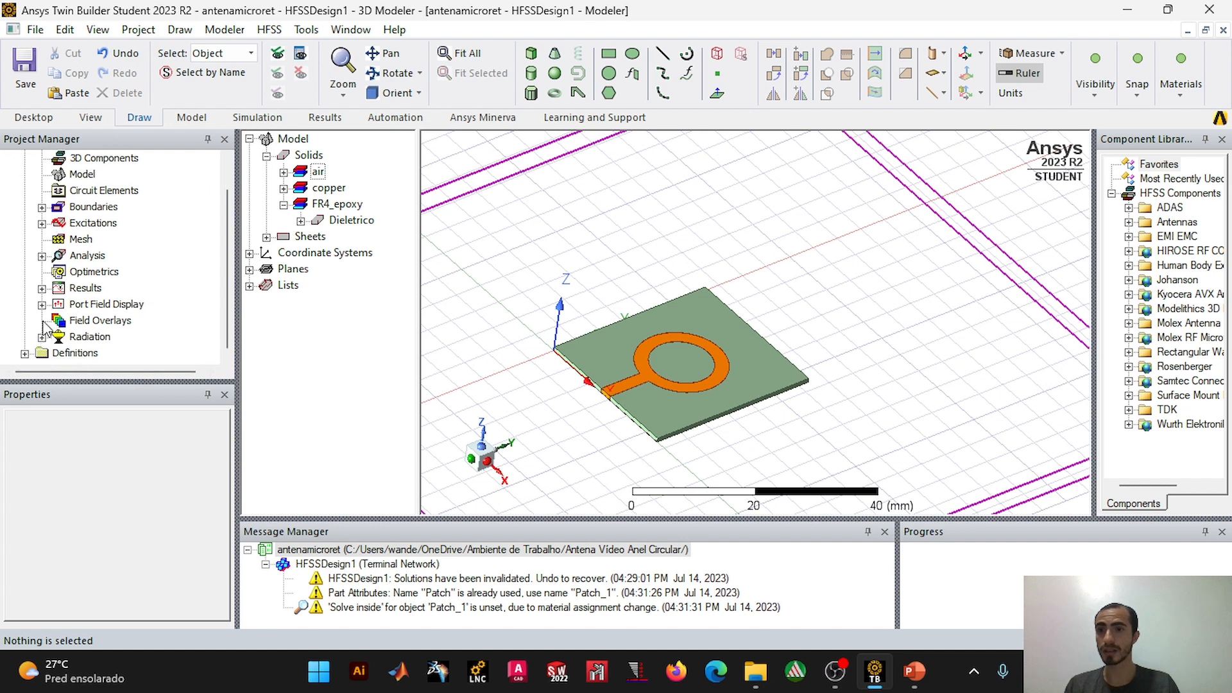
pyautogui.click(41, 337)
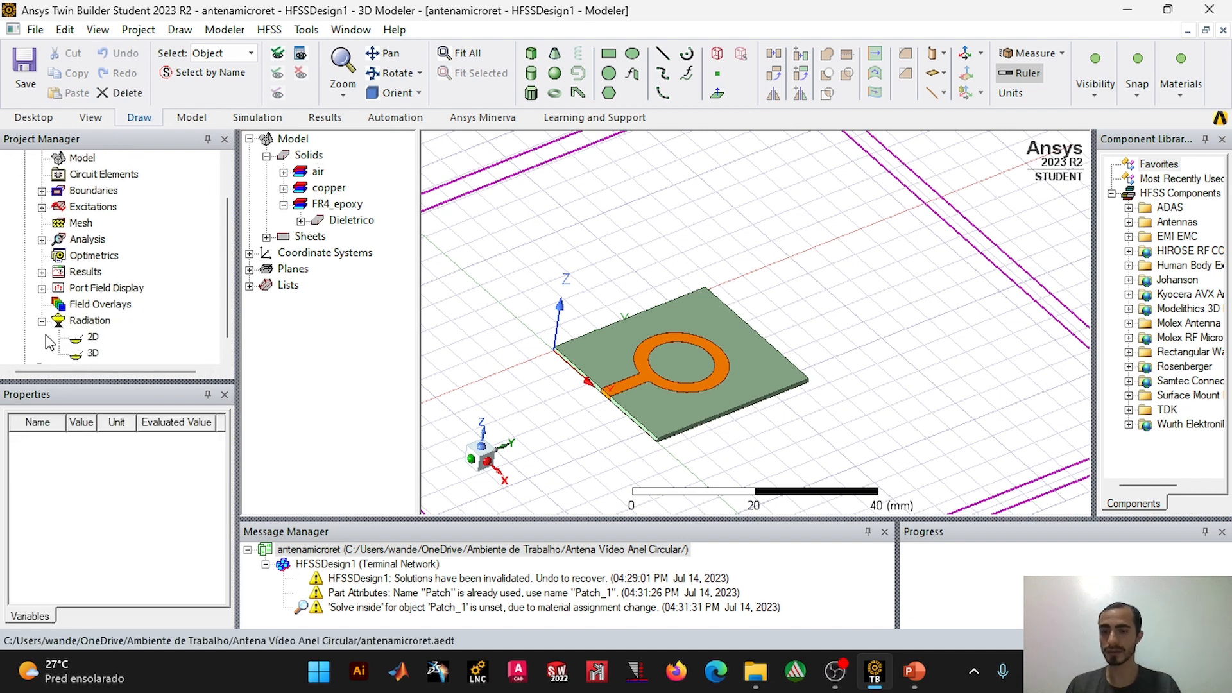
pyautogui.hotkey('ctrl', 's')
pyautogui.click(642, 380)
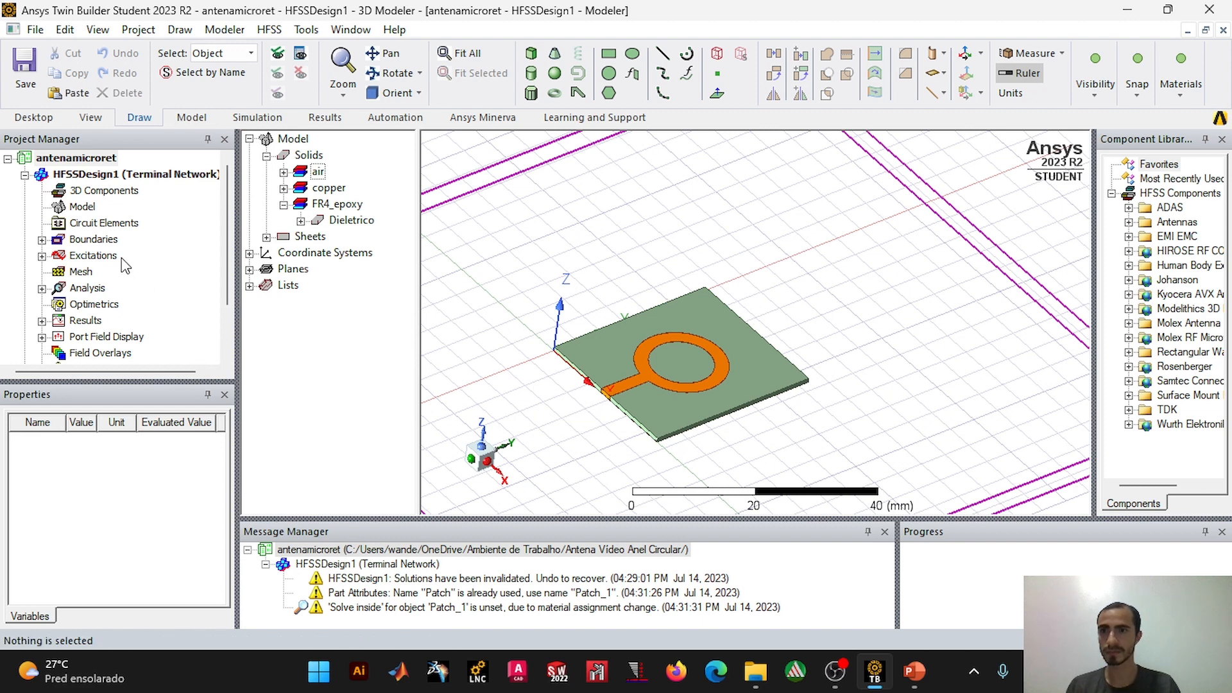
# Step: Run the validation check on HFSSDesign1 and close its report
pyautogui.scroll(-2, 125, 264)
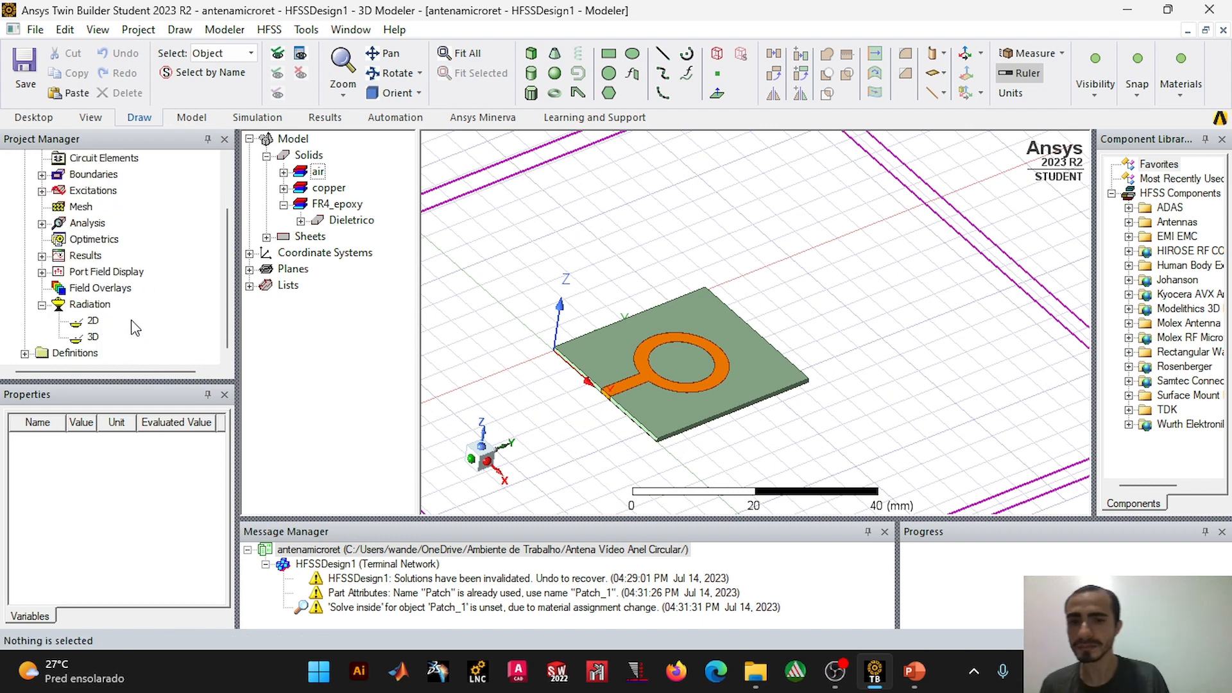
pyautogui.scroll(2, 132, 328)
pyautogui.scroll(-2, 133, 328)
pyautogui.scroll(2, 132, 328)
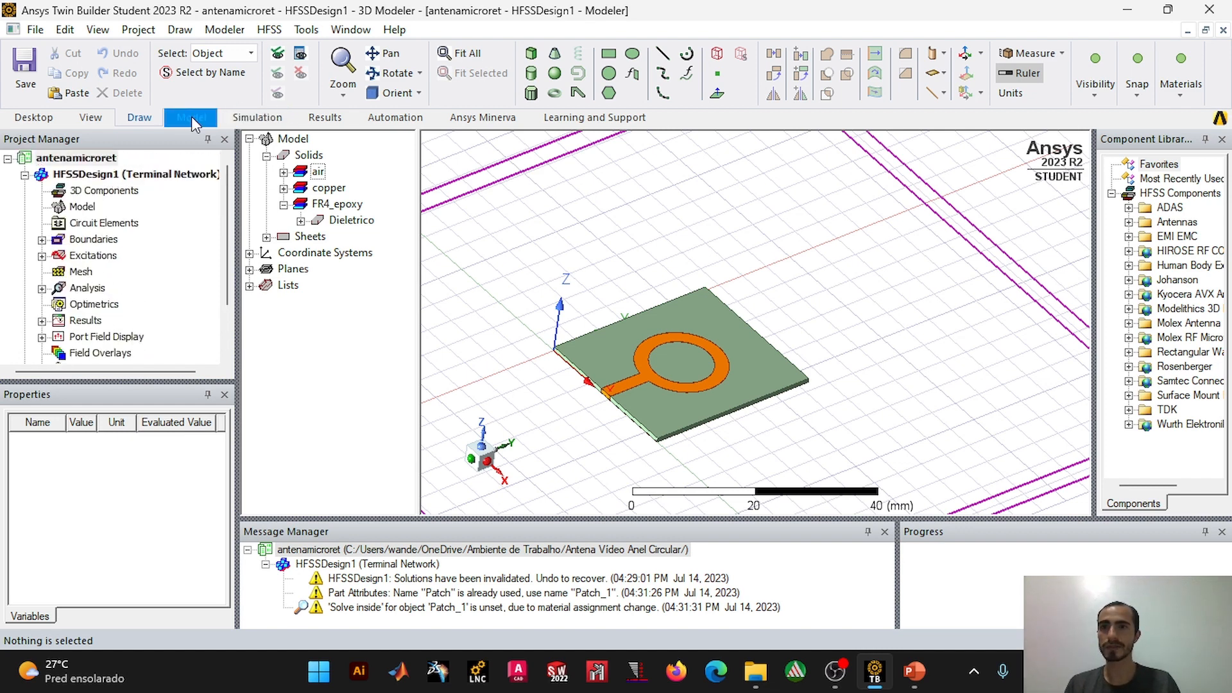
pyautogui.click(265, 118)
pyautogui.click(417, 68)
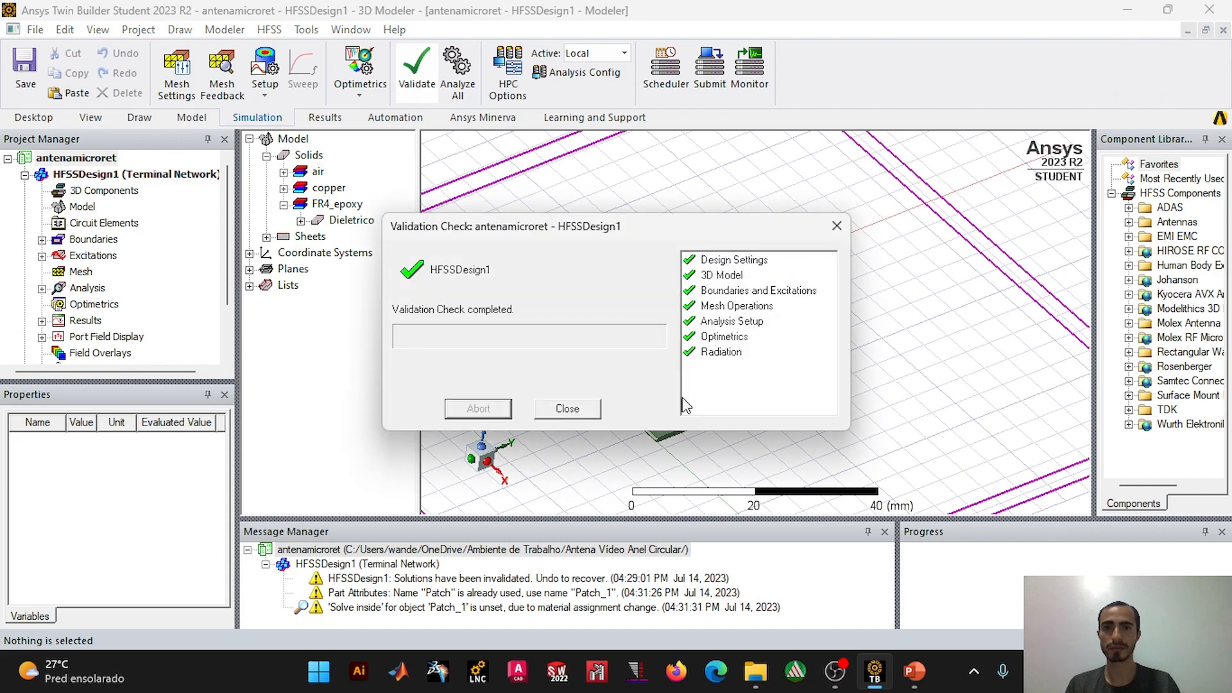
pyautogui.click(592, 409)
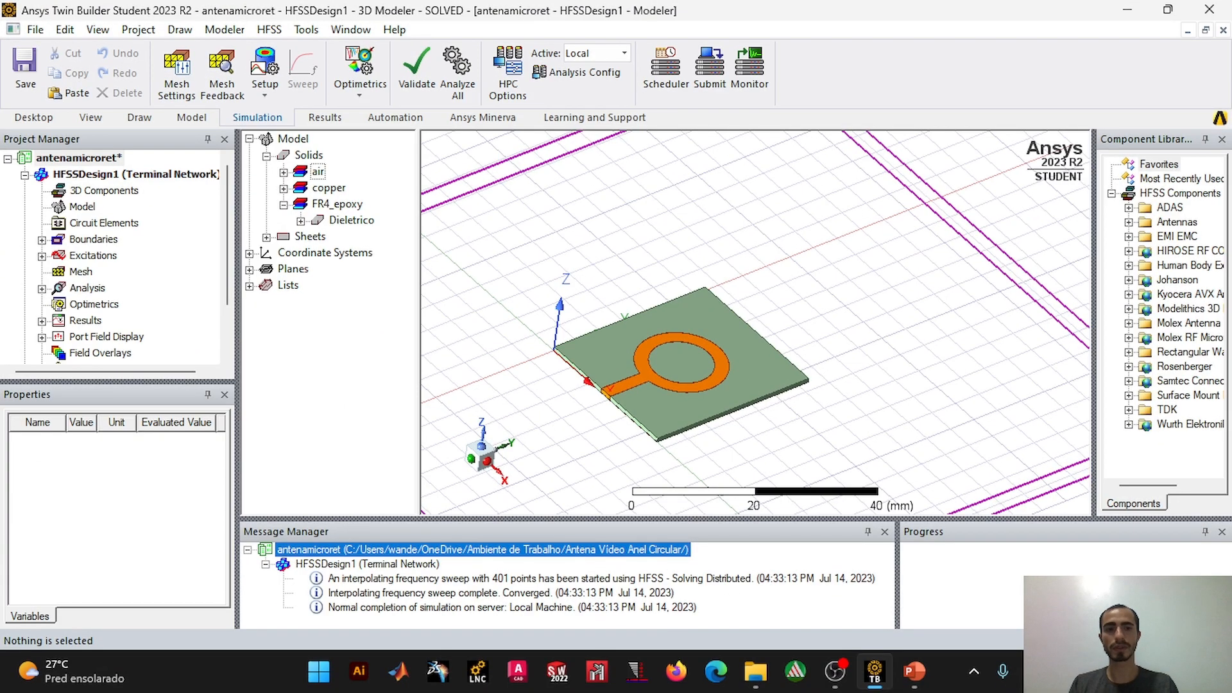
# Step: Hide the message pane and display the 3D dB(GainTotal) pattern of Gain Plot 1
pyautogui.click(885, 532)
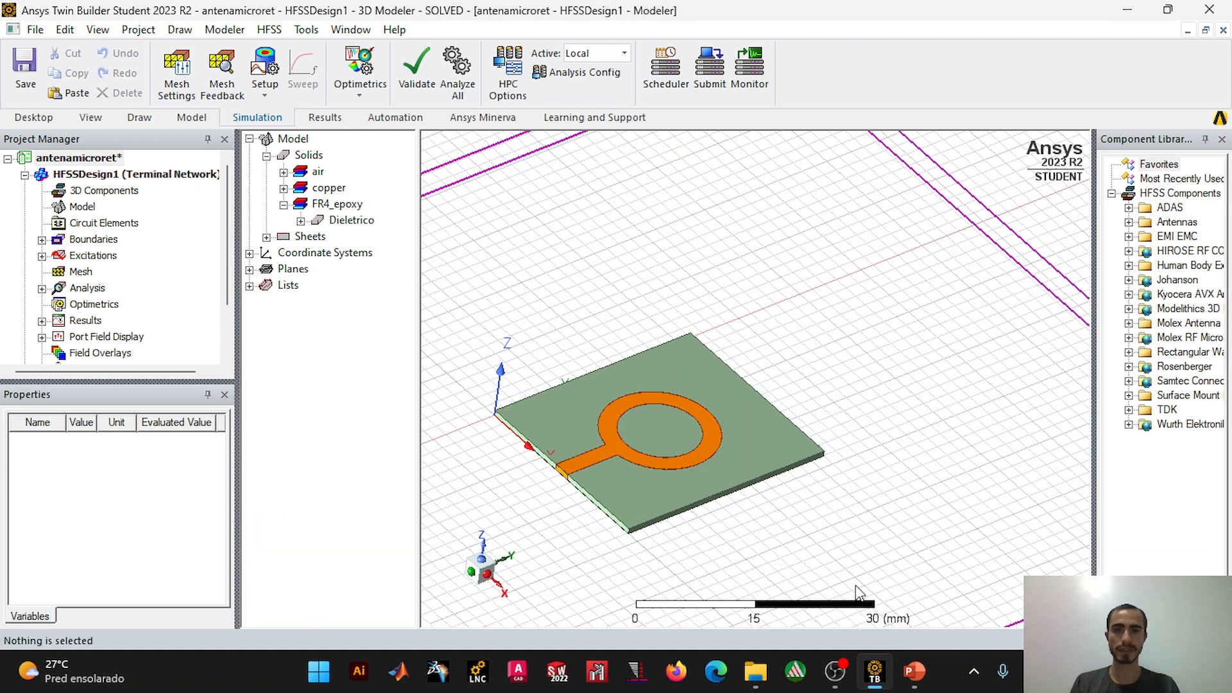
pyautogui.scroll(-2, 64, 308)
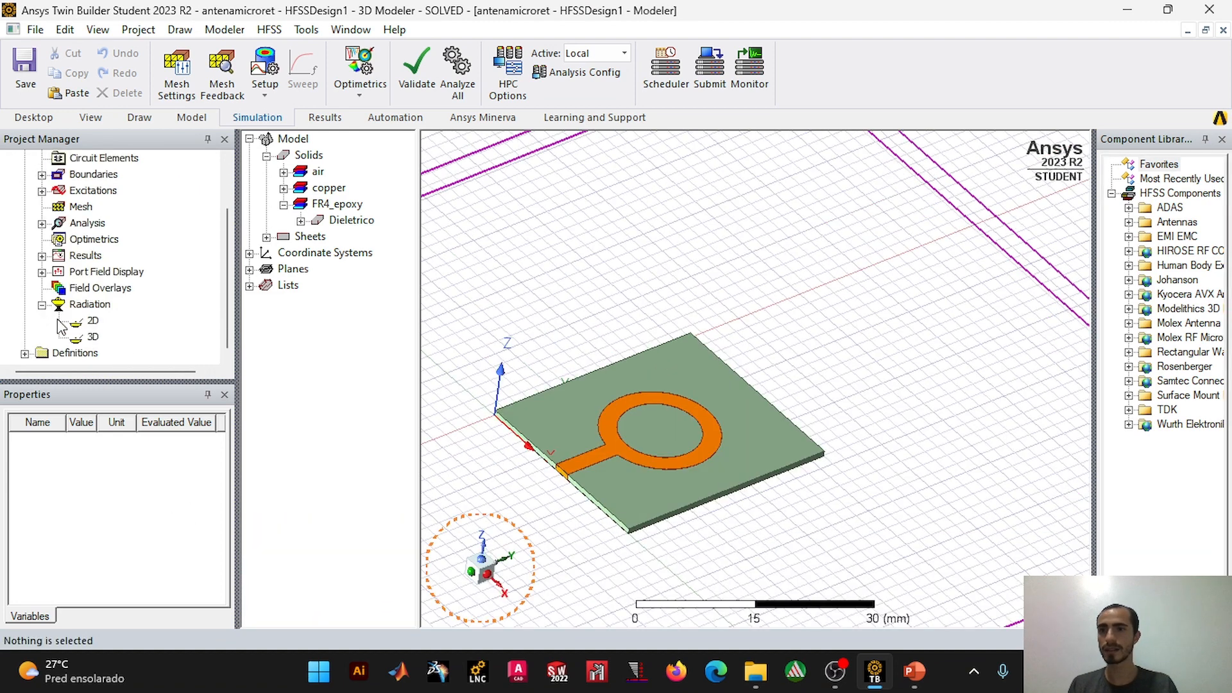
pyautogui.click(42, 255)
pyautogui.click(59, 272)
pyautogui.doubleClick(130, 288)
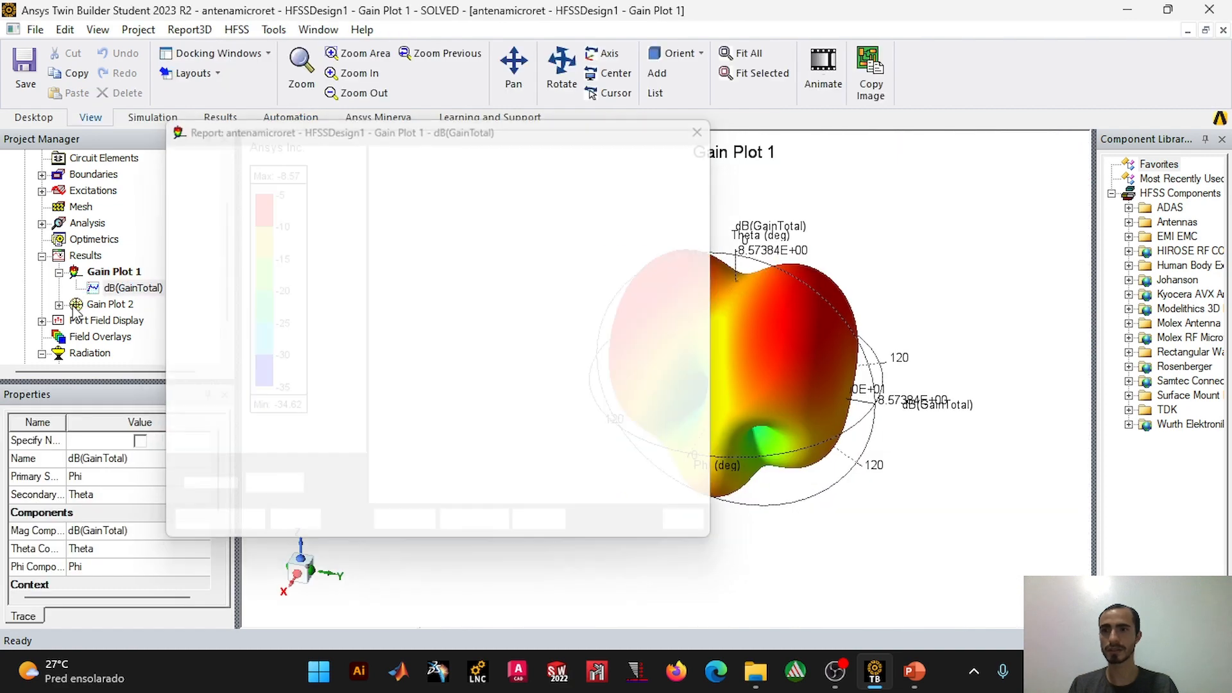
pyautogui.click(709, 131)
# Step: Move the gain color key beside the 3D pattern and rotate the pattern to examine its shape
pyautogui.keyDown('alt'); pyautogui.moveTo(761, 355); pyautogui.dragTo(591, 266); pyautogui.keyUp('alt')
pyautogui.moveTo(288, 232); pyautogui.dragTo(507, 291)
pyautogui.moveTo(734, 292)
pyautogui.keyDown('alt'); pyautogui.mouseDown()
pyautogui.moveTo(737, 349)
pyautogui.moveTo(742, 311)
pyautogui.moveTo(726, 288)
pyautogui.mouseUp(); pyautogui.keyUp('alt')
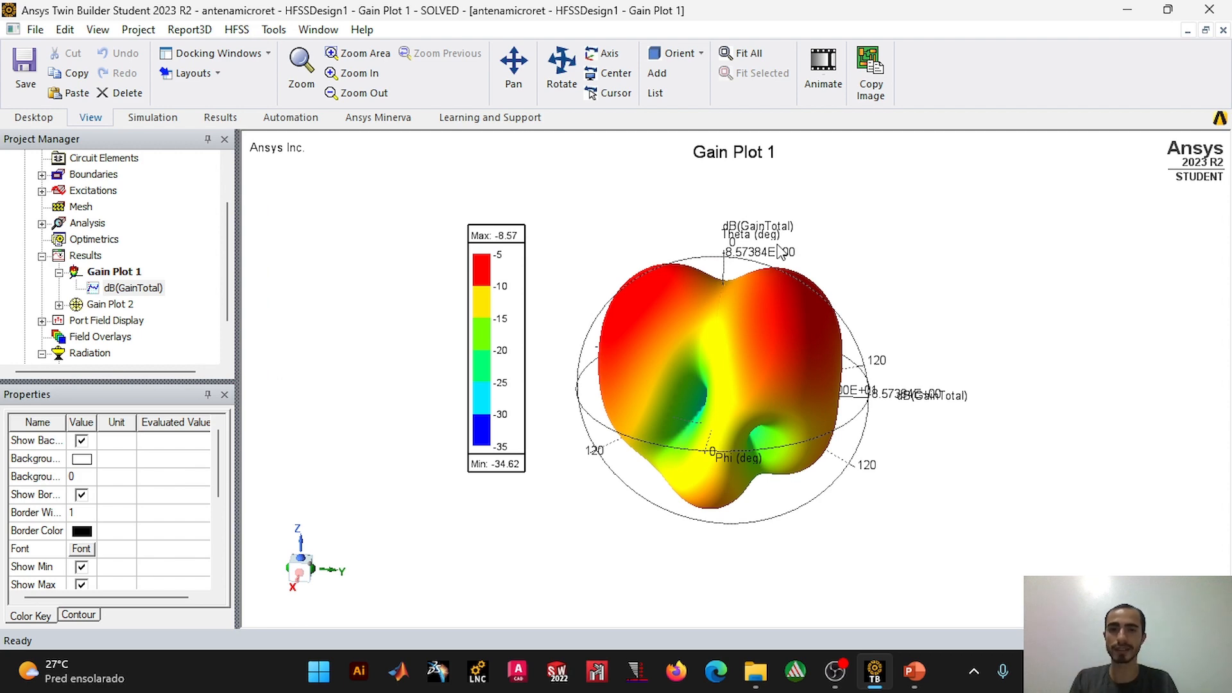
pyautogui.moveTo(733, 287)
pyautogui.keyDown('alt'); pyautogui.mouseDown()
pyautogui.moveTo(731, 302)
pyautogui.moveTo(736, 268)
pyautogui.moveTo(718, 328)
pyautogui.moveTo(730, 294)
pyautogui.mouseUp(); pyautogui.keyUp('alt')
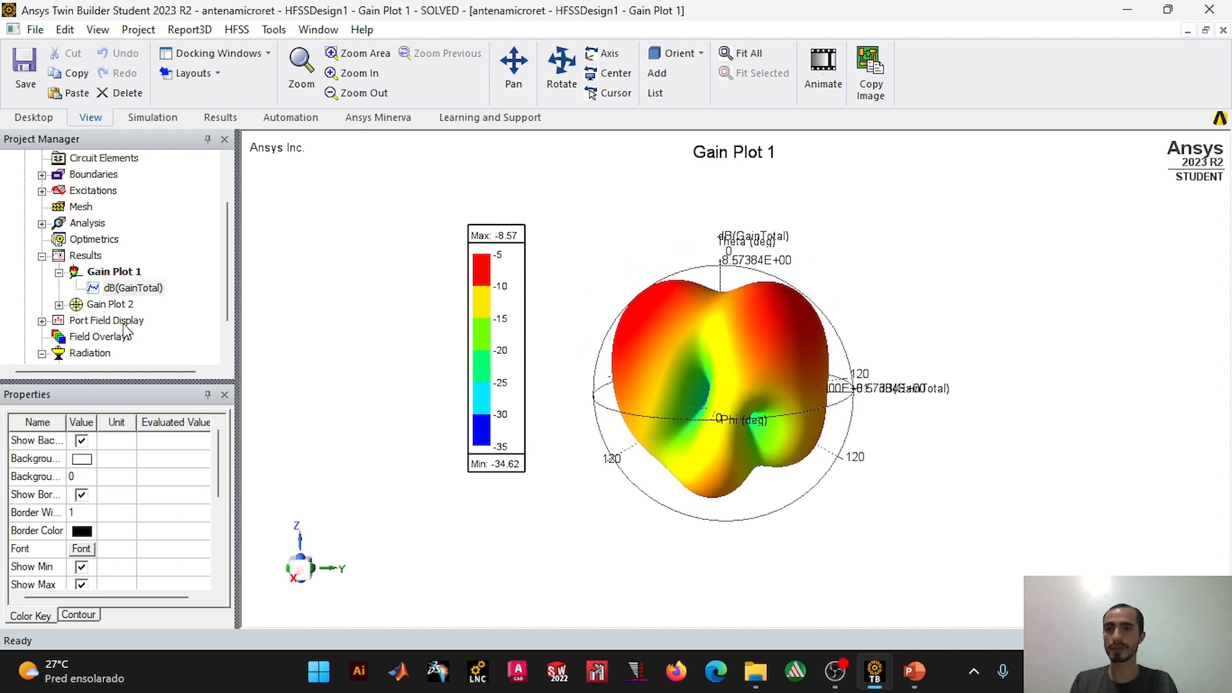
pyautogui.keyDown('alt'); pyautogui.moveTo(741, 336); pyautogui.dragTo(735, 315); pyautogui.keyUp('alt')
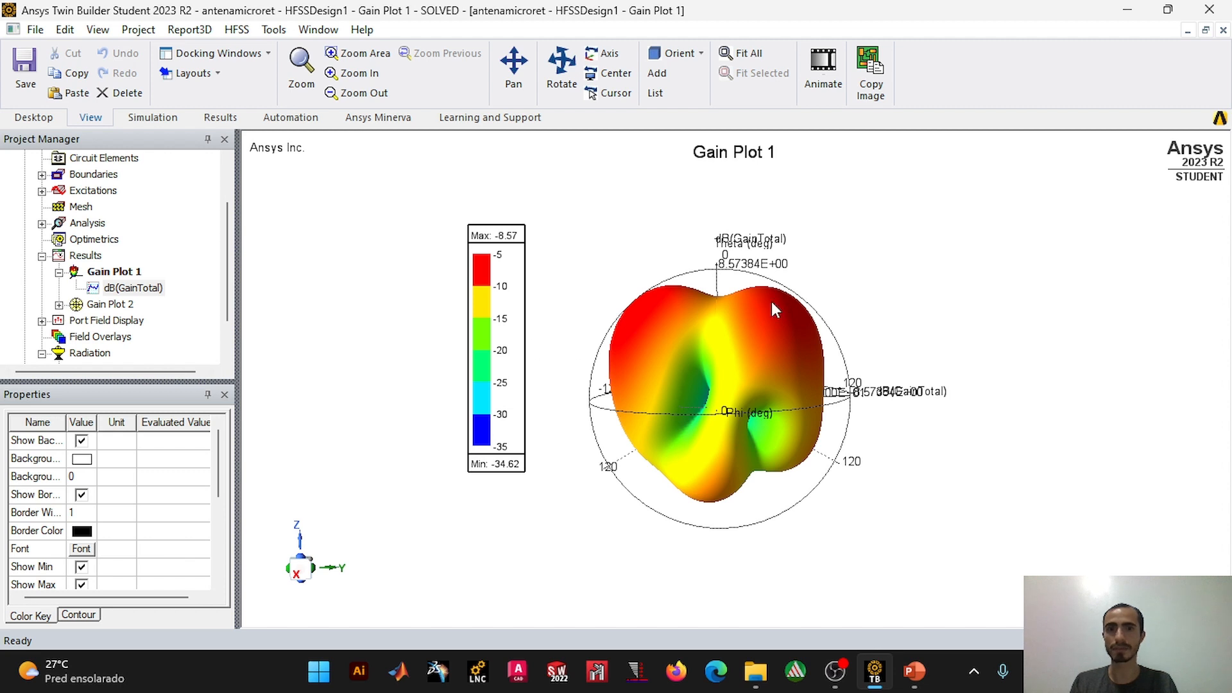
# Step: Display the dB(GainTotal) radiation pattern of Gain Plot 2 and examine the polar curve
pyautogui.click(58, 306)
pyautogui.doubleClick(132, 320)
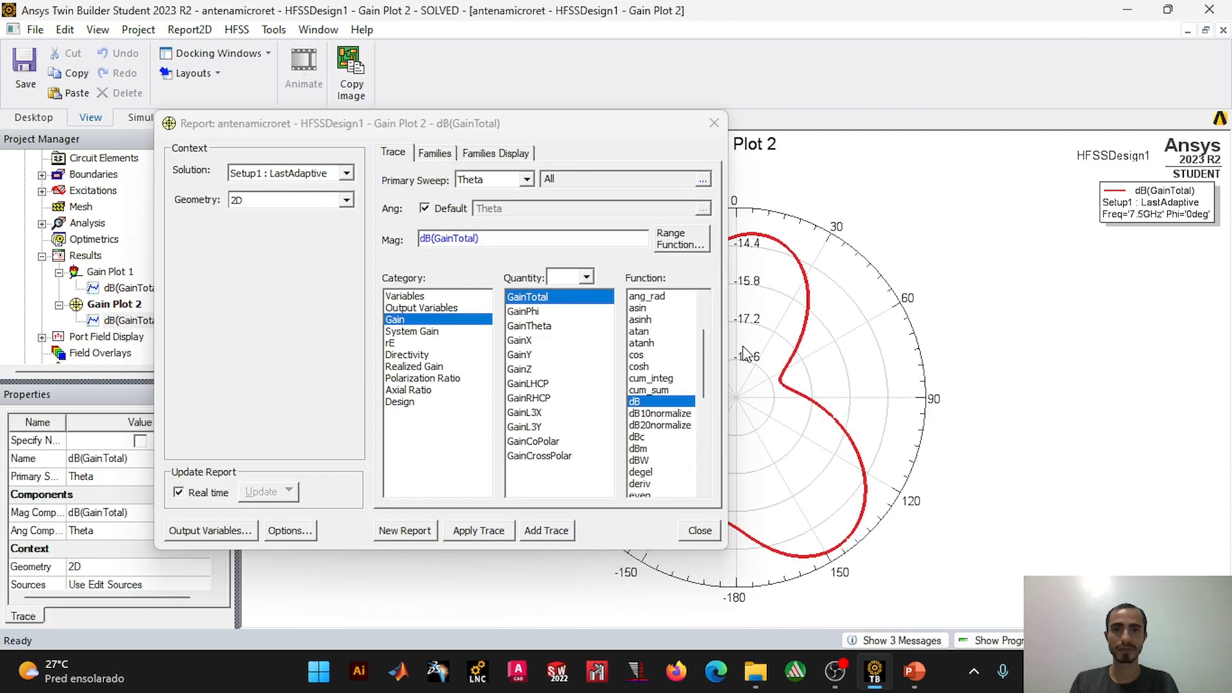
pyautogui.click(712, 118)
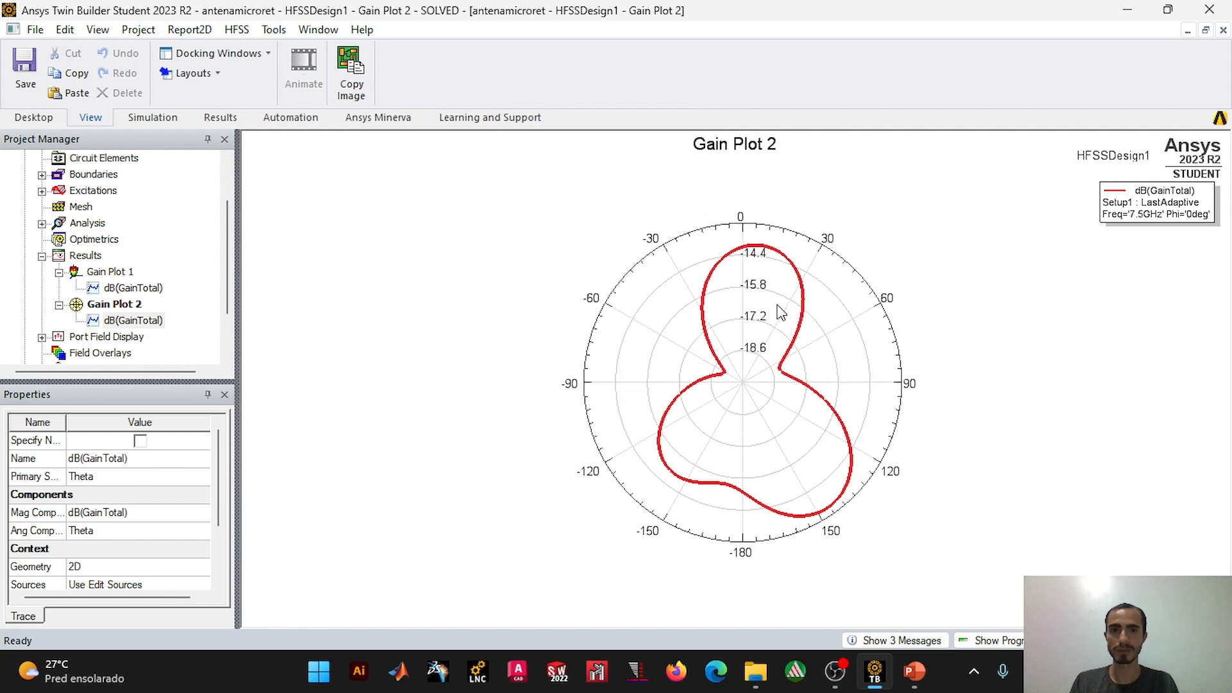
pyautogui.scroll(-2, 778, 310)
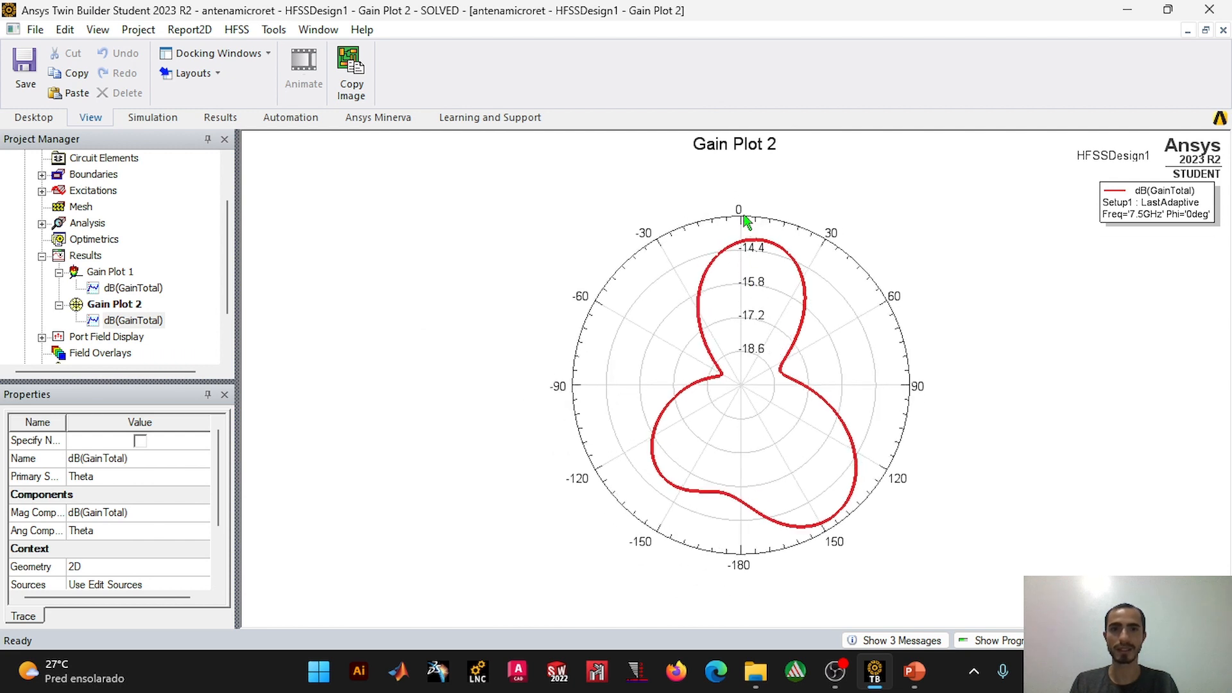